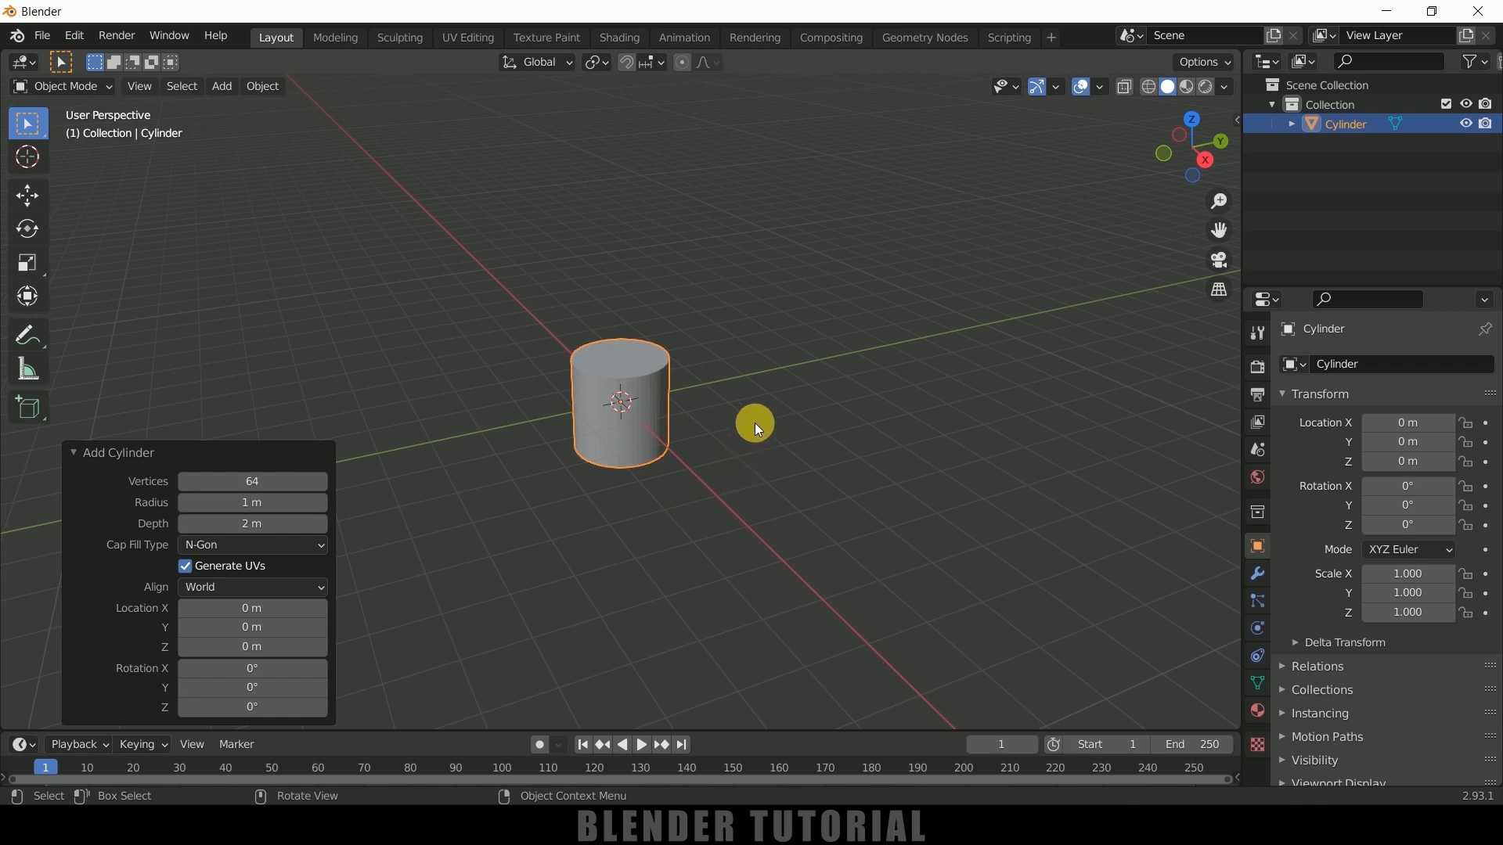
Scale the cylinder uniformly by about 1.84, and stretch it along Z by about 1.53
key(s)
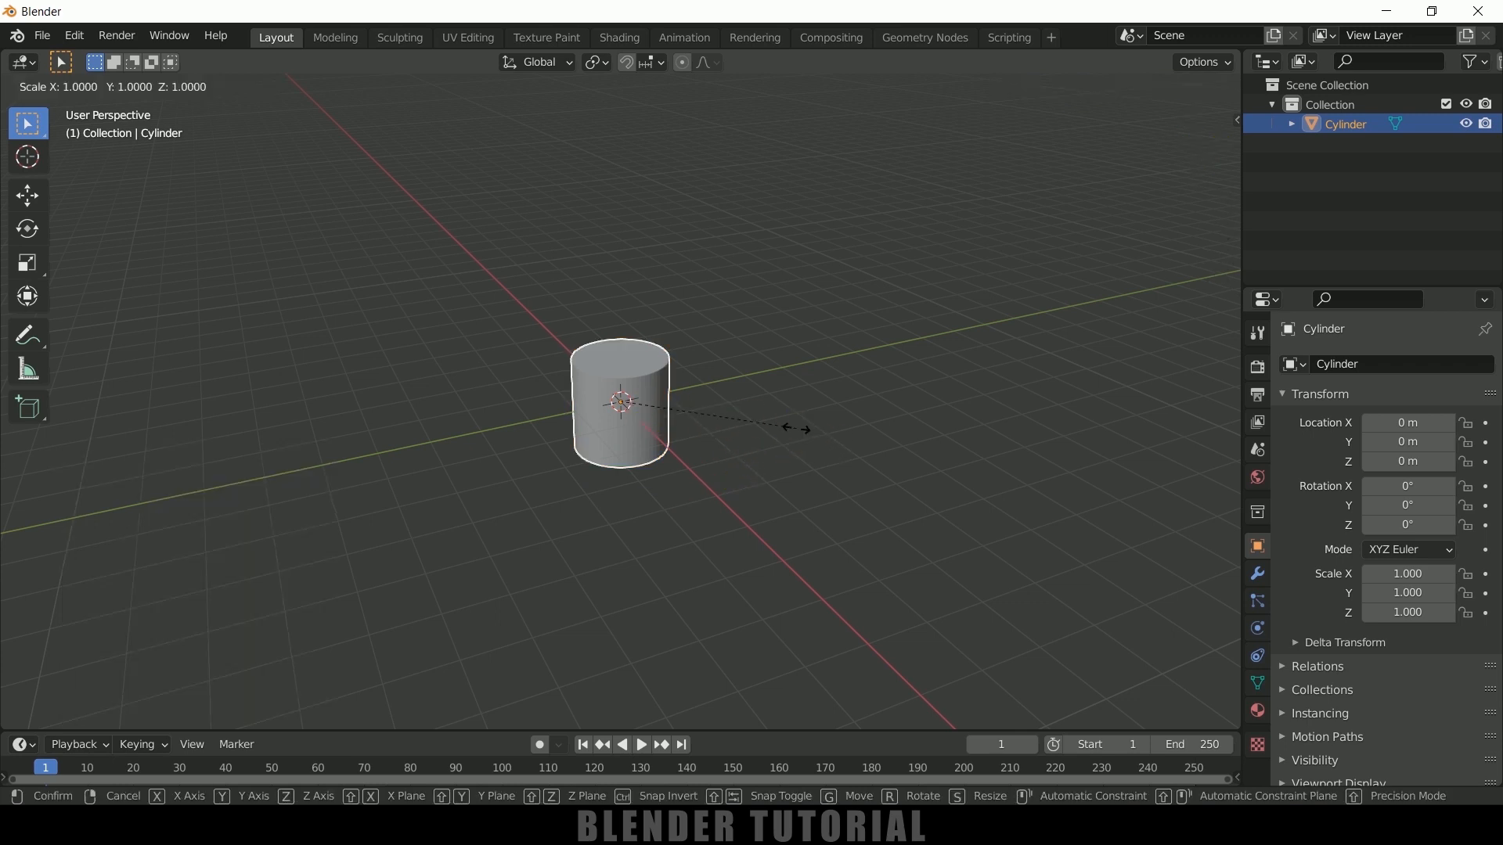
click(959, 469)
middle_drag(959, 470, 881, 443)
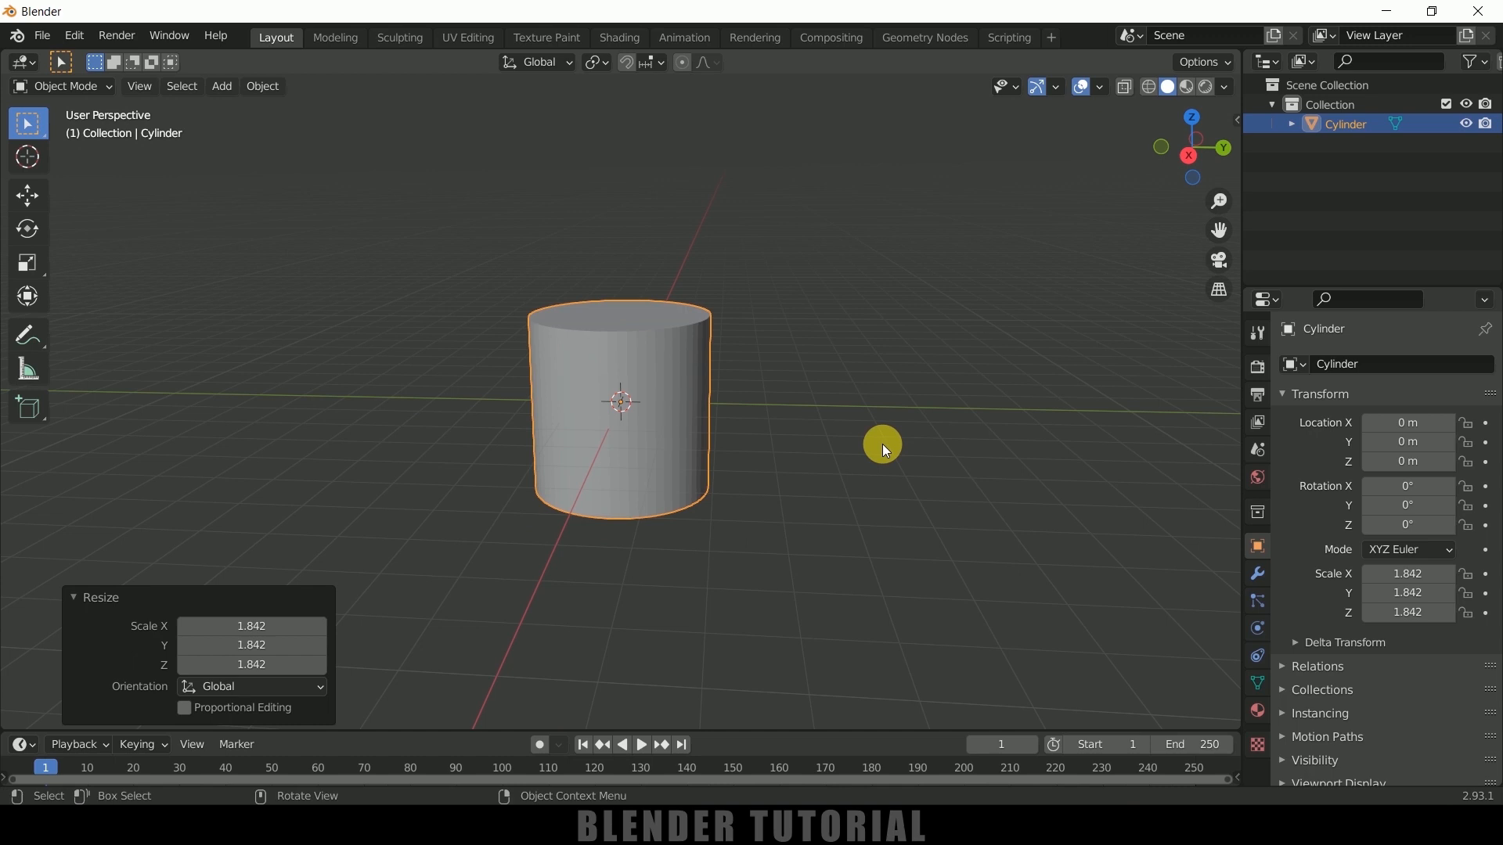
key(KP_3)
key(s)
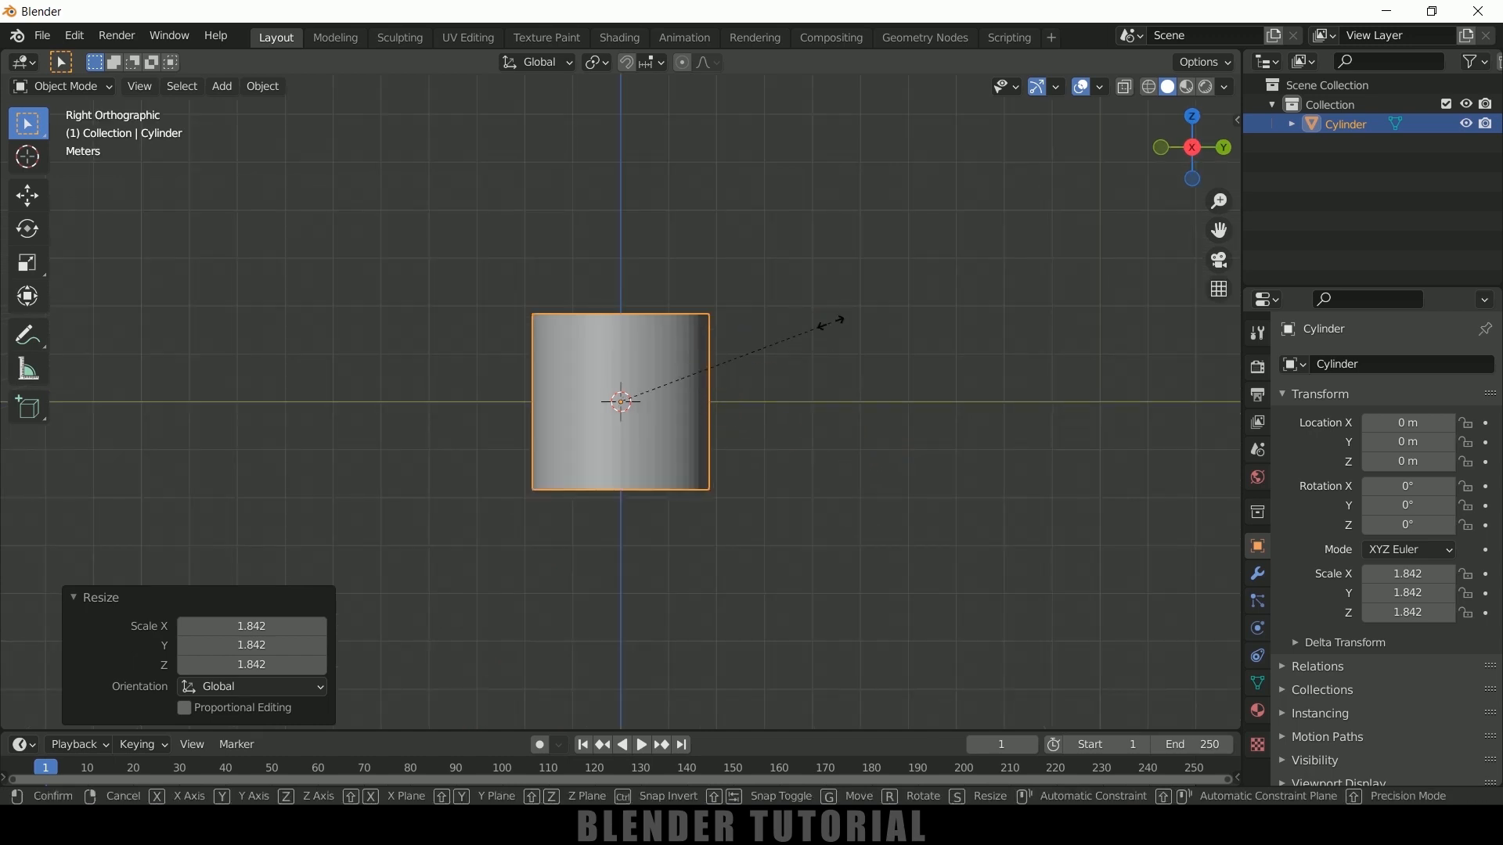
key(z)
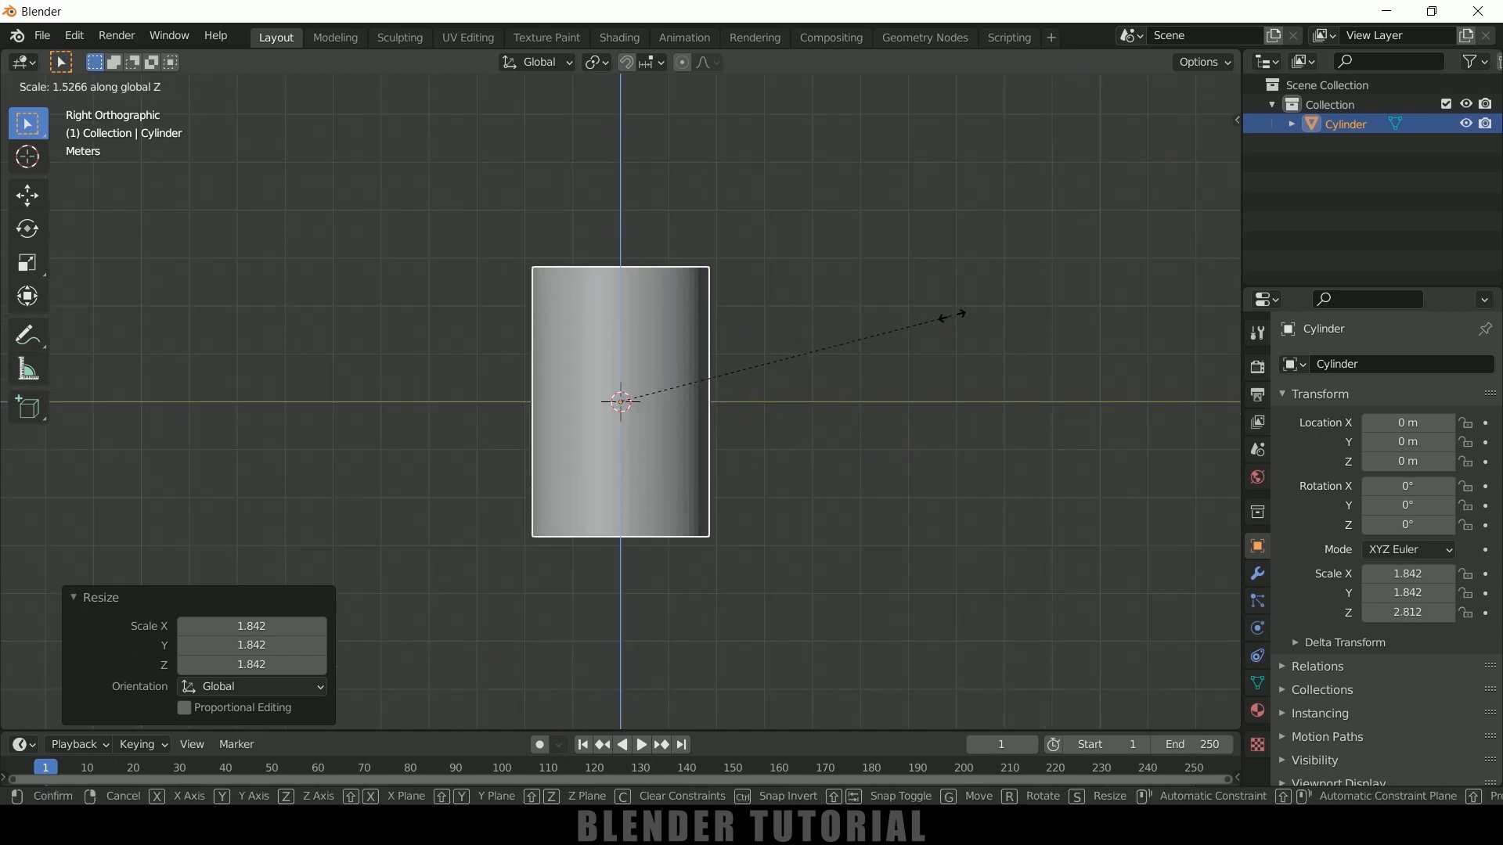
click(930, 329)
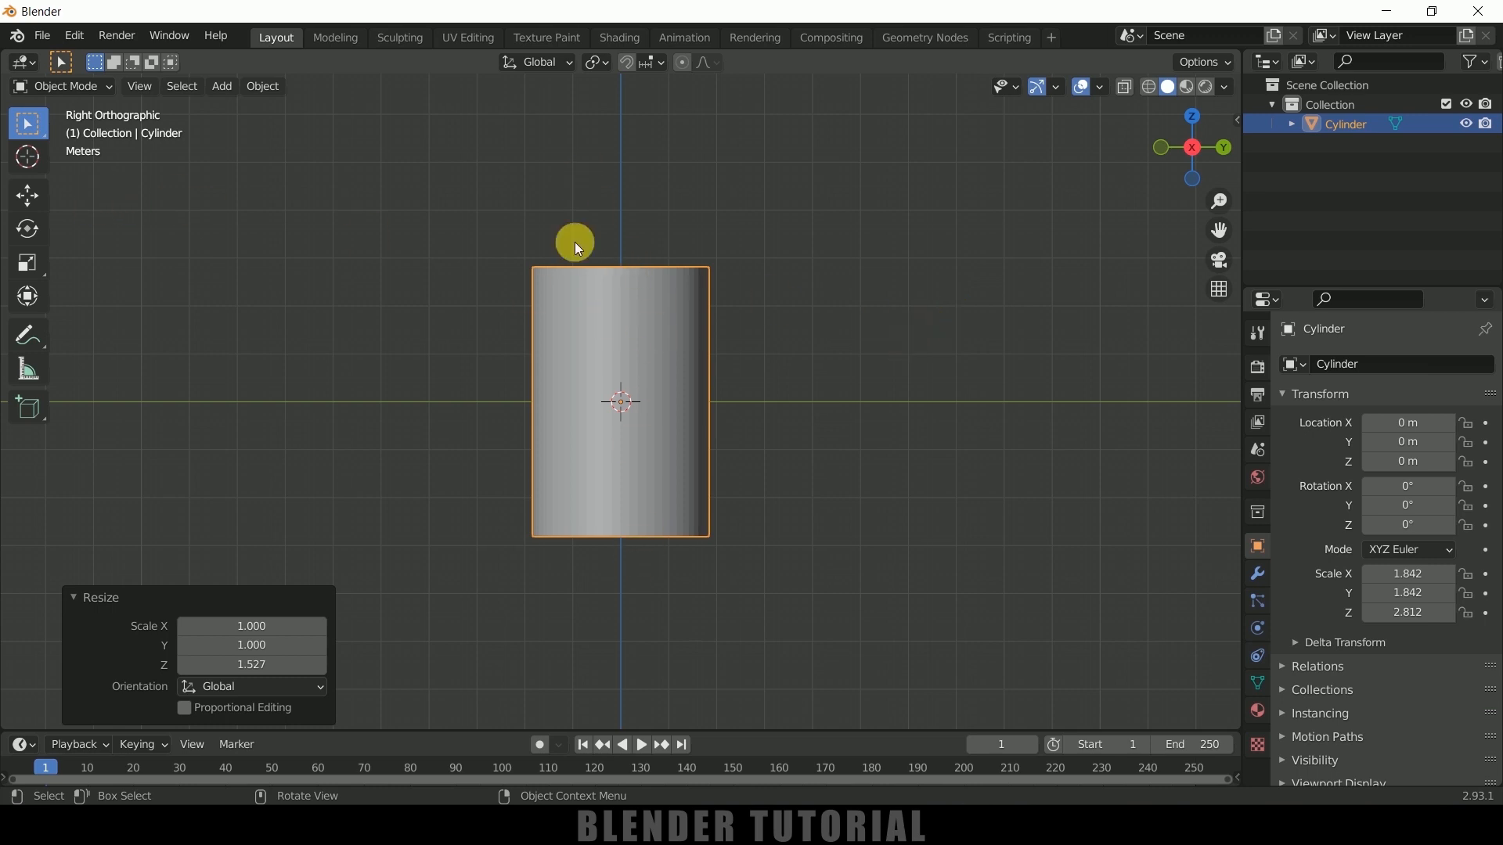
Move the cylinder about 2.84 m up along the Z axis
click(36, 193)
drag(624, 324, 621, 178)
middle_drag(621, 178, 805, 379)
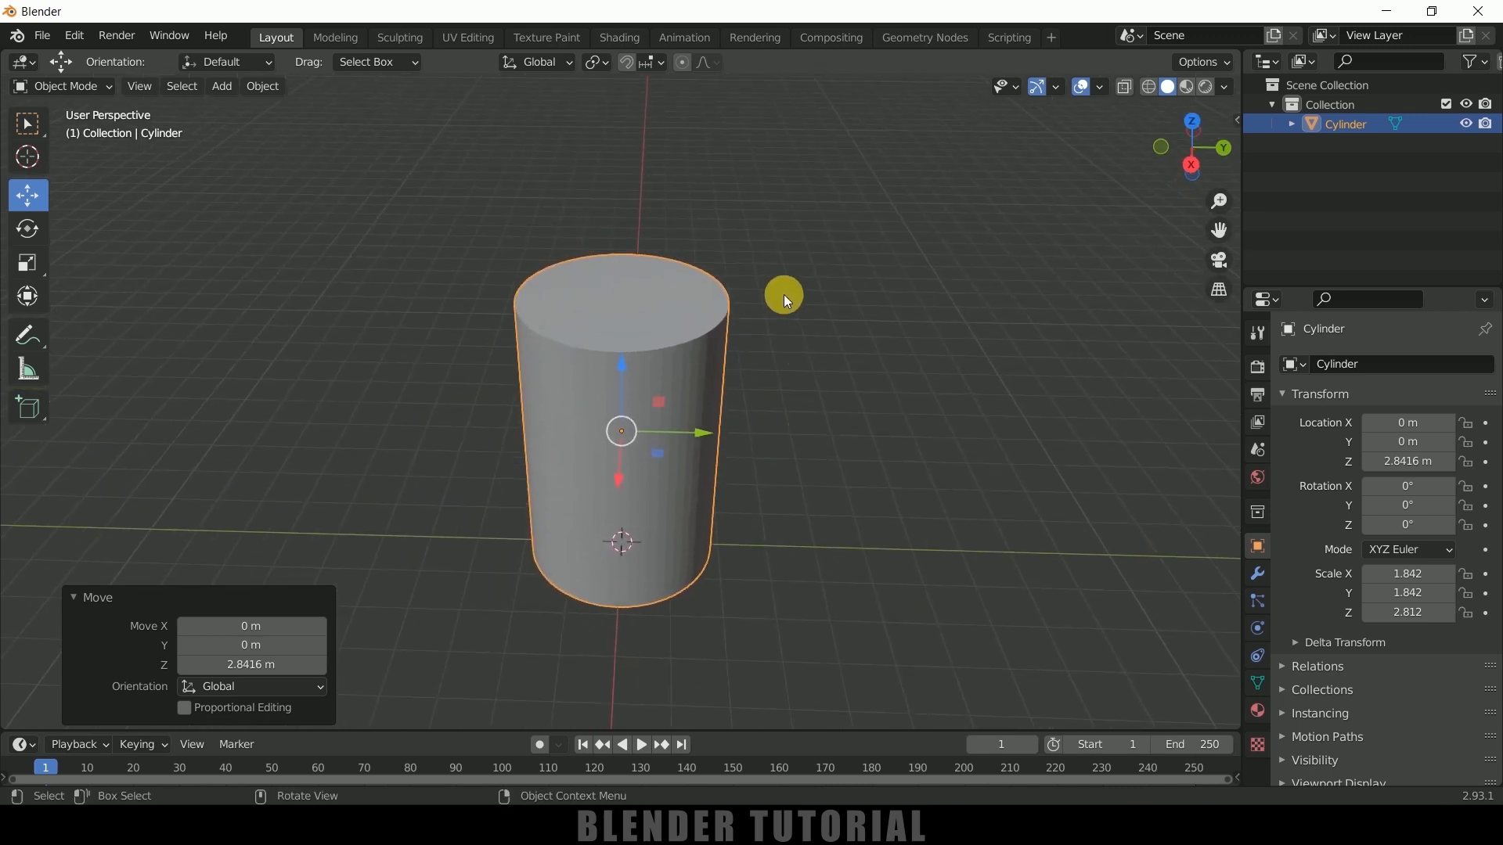
Delete the cylinder's top face in Edit Mode to open the cup
key(Tab)
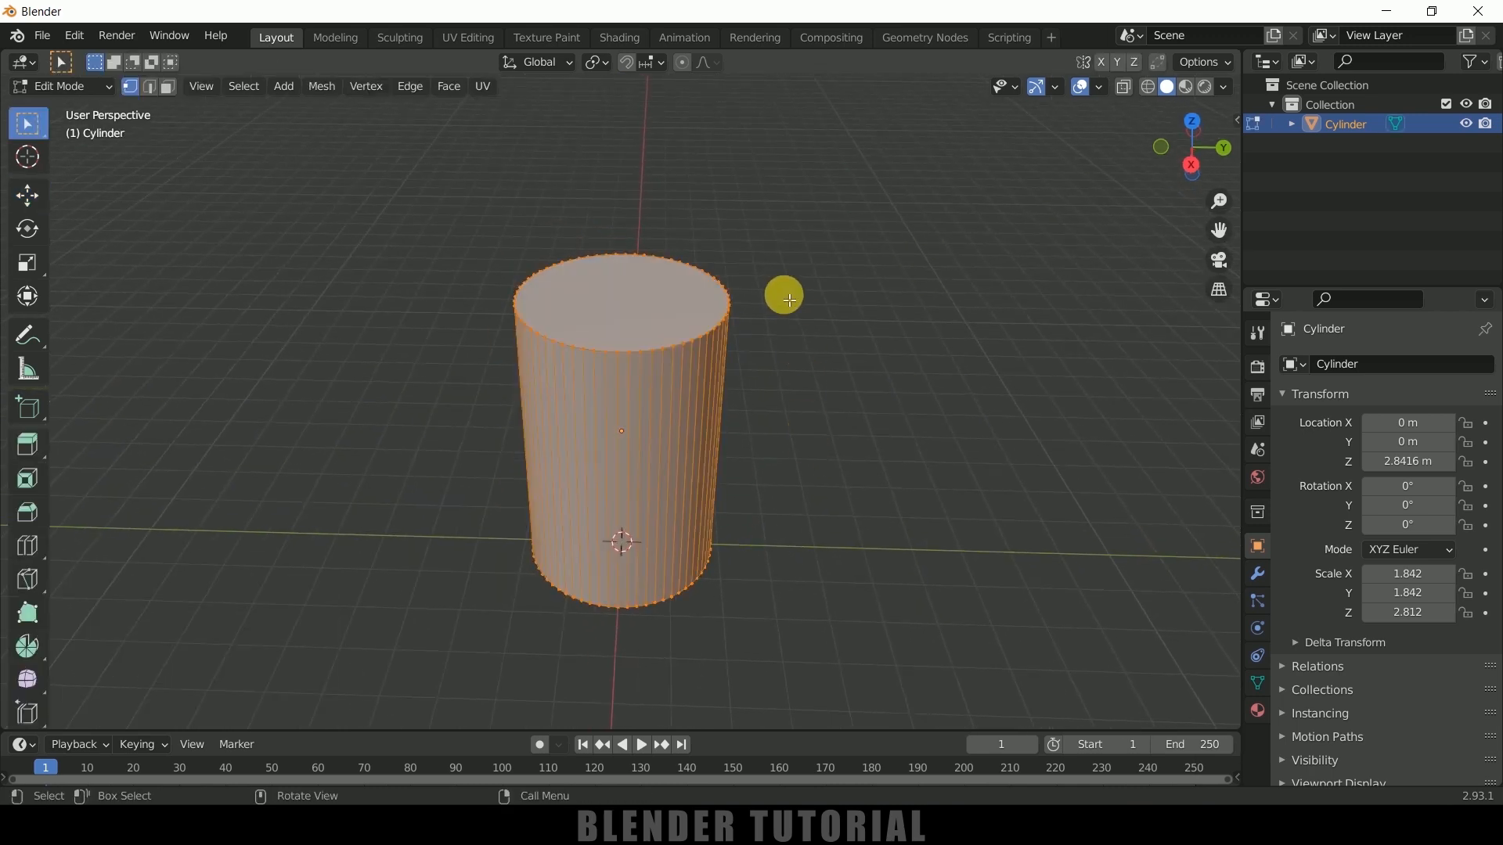
click(168, 86)
click(615, 319)
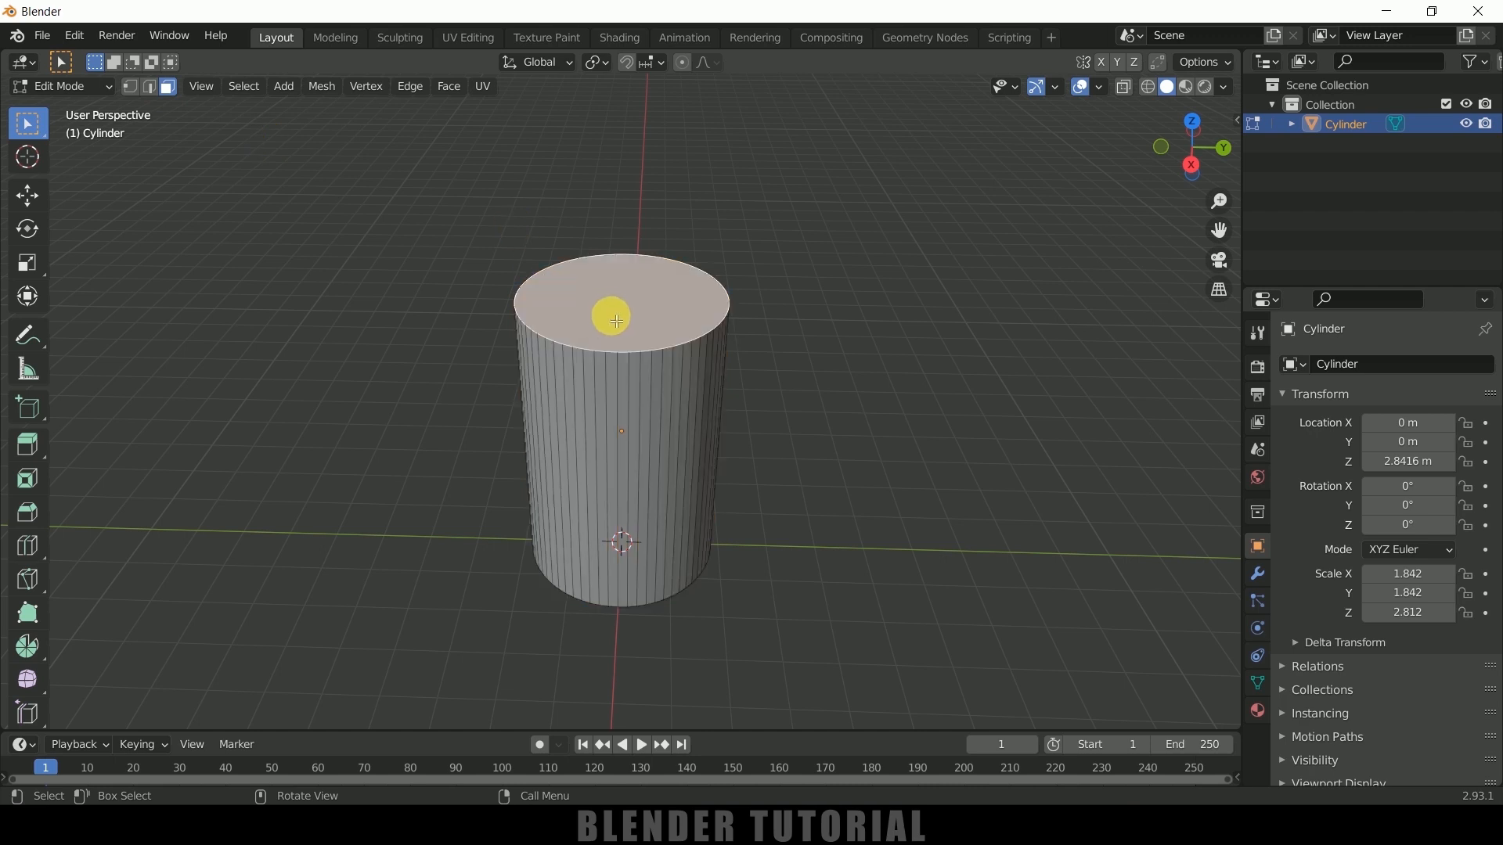
key(x)
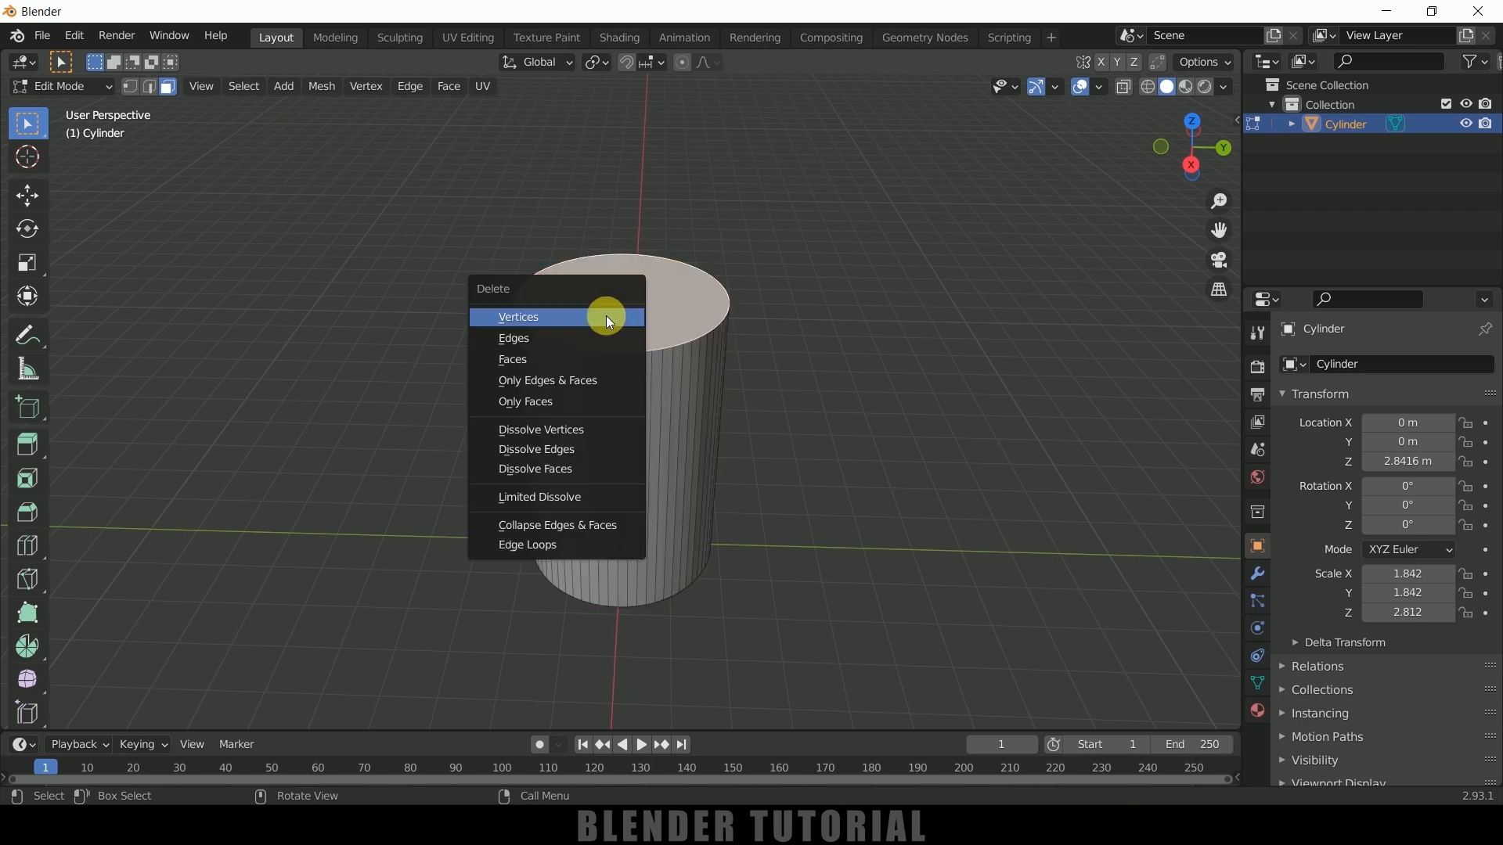
click(520, 363)
Select the ring of vertices around the open rim and scale it outward to taper the cup
middle_drag(693, 400, 704, 396)
key(1)
drag(437, 198, 822, 360)
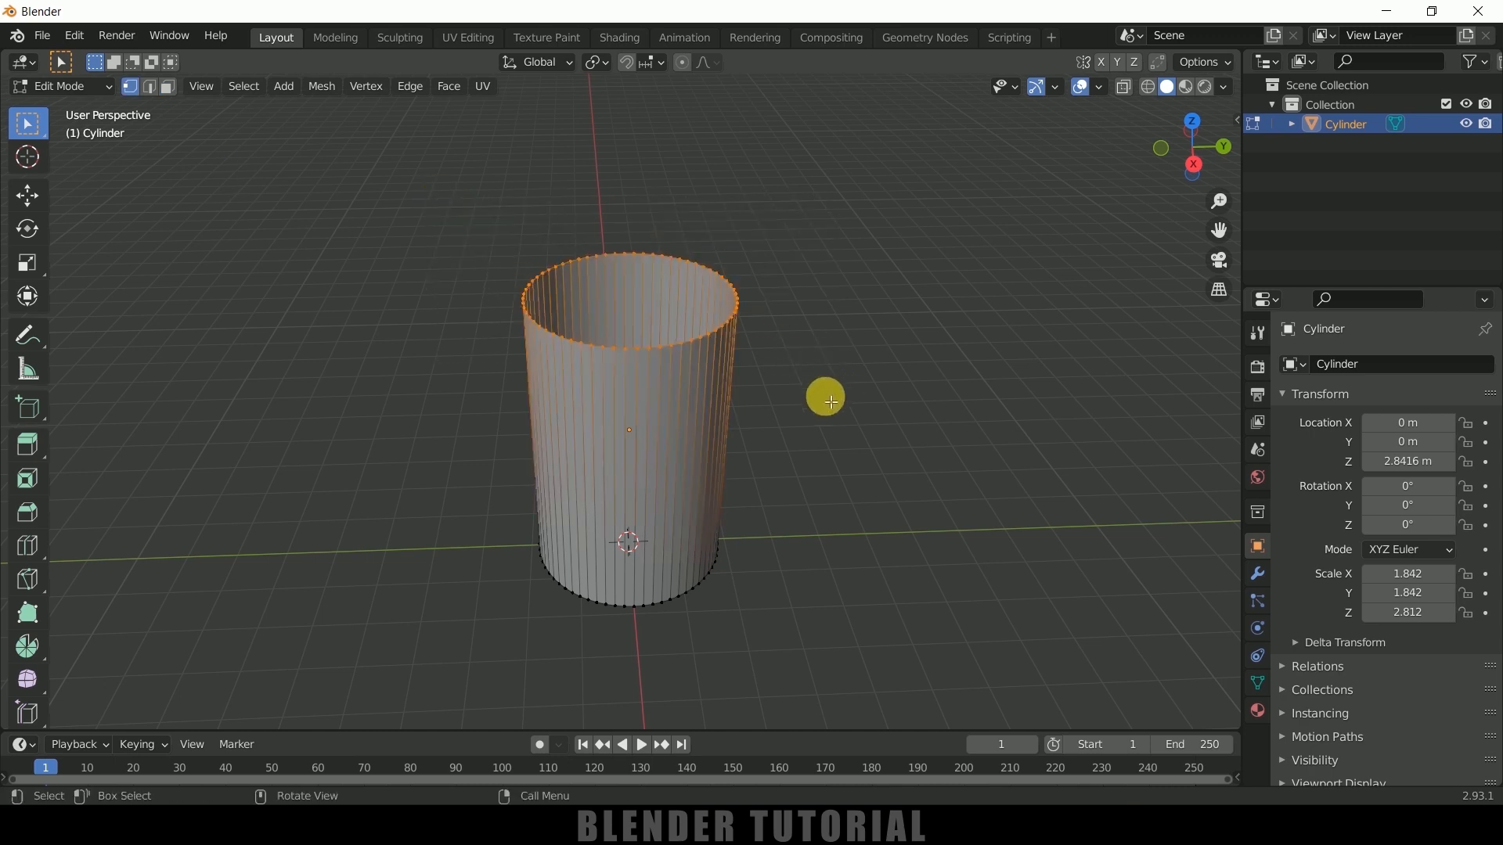
key(s)
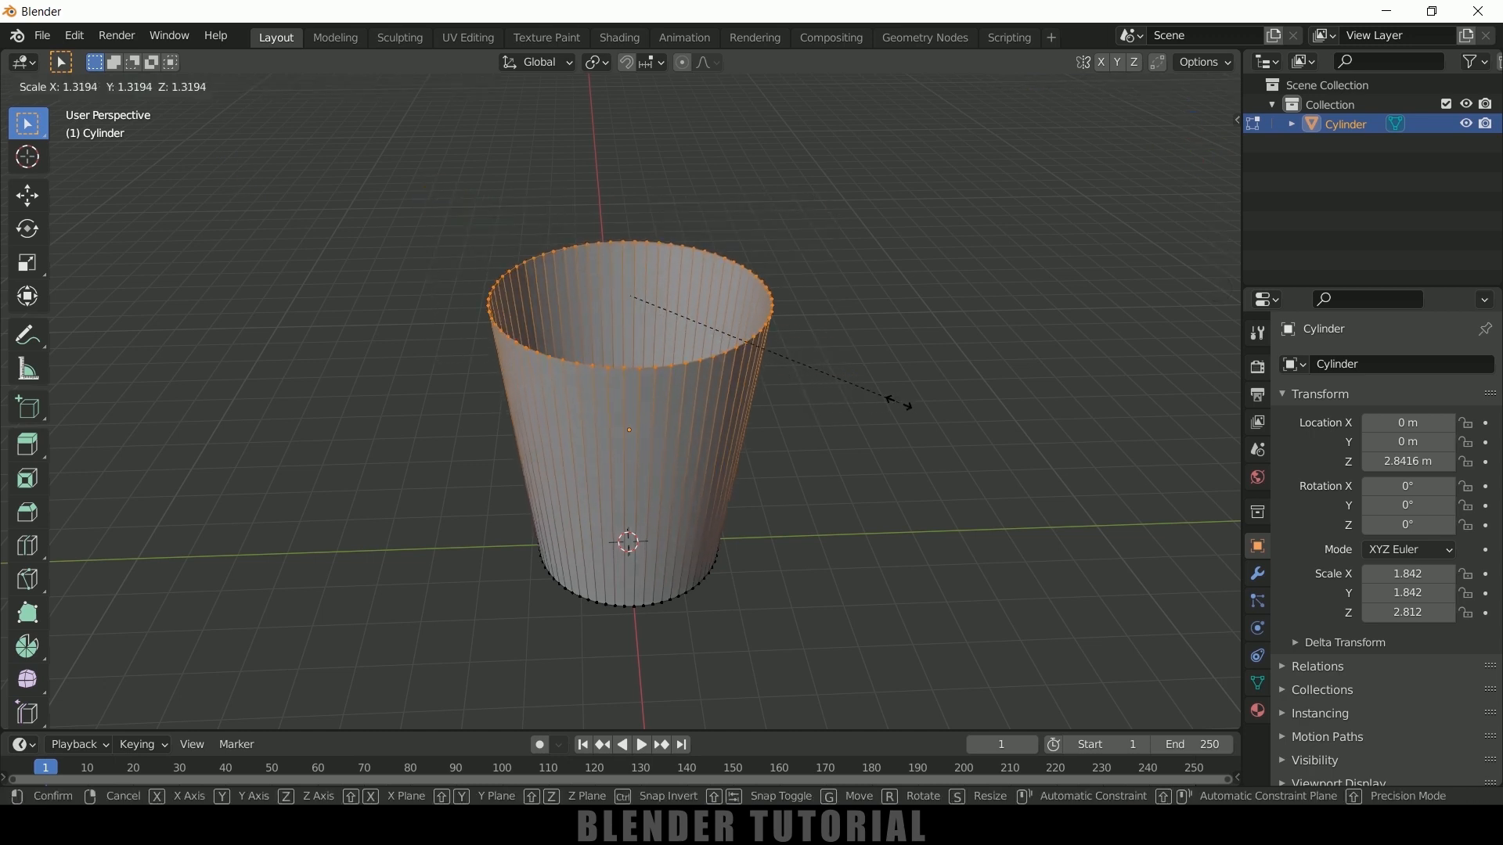
click(943, 413)
Return to Object Mode and shade the cup smooth
middle_drag(944, 413, 892, 403)
key(Tab)
right_click(574, 383)
click(571, 379)
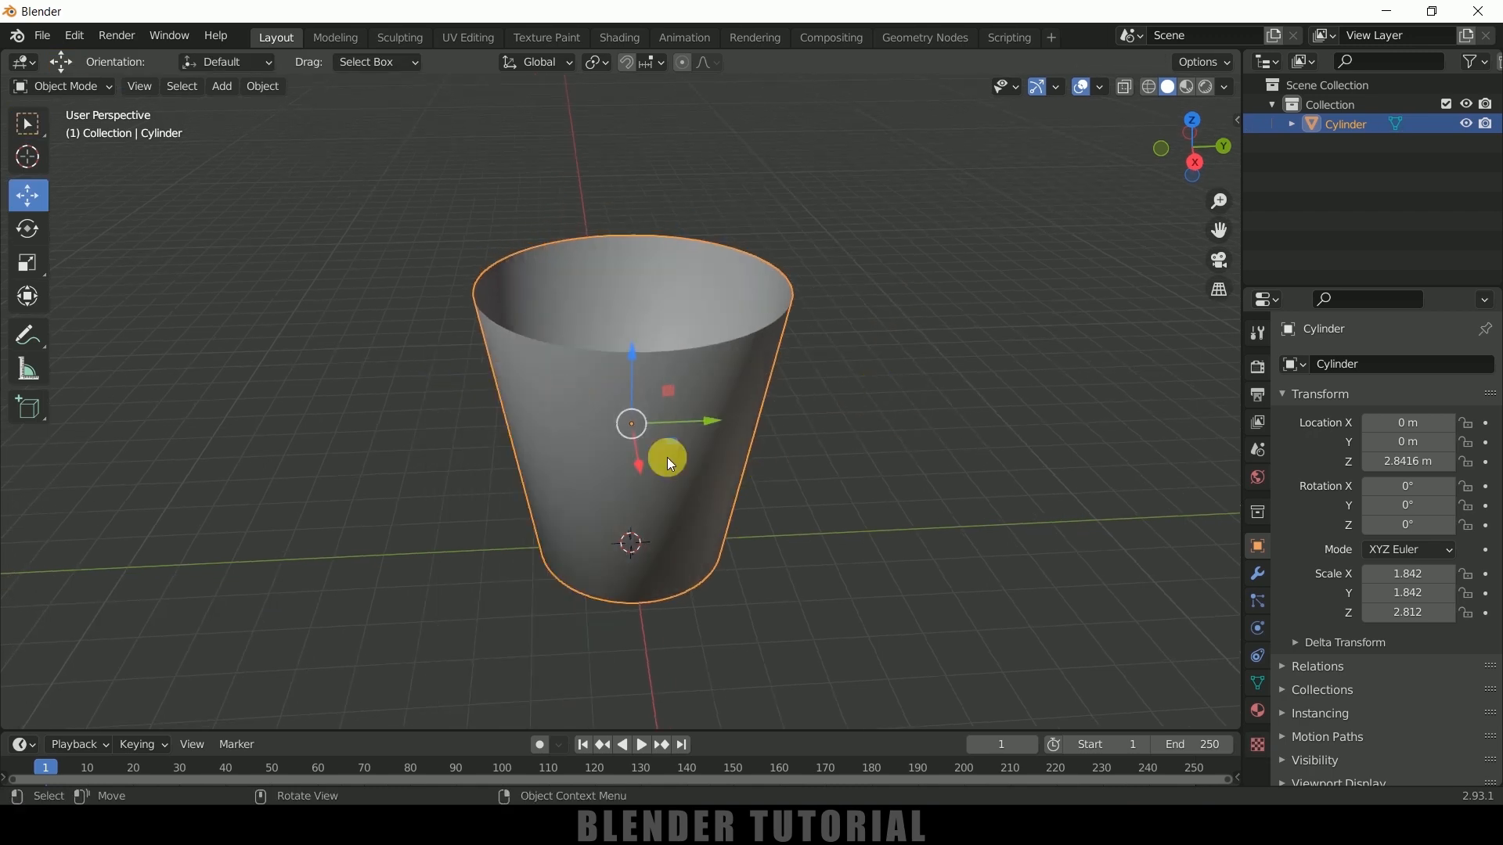
Enable Auto Smooth in the cup mesh's normals settings
mouse_move(667, 456)
middle_down()
mouse_move(726, 413)
mouse_move(1115, 548)
middle_up()
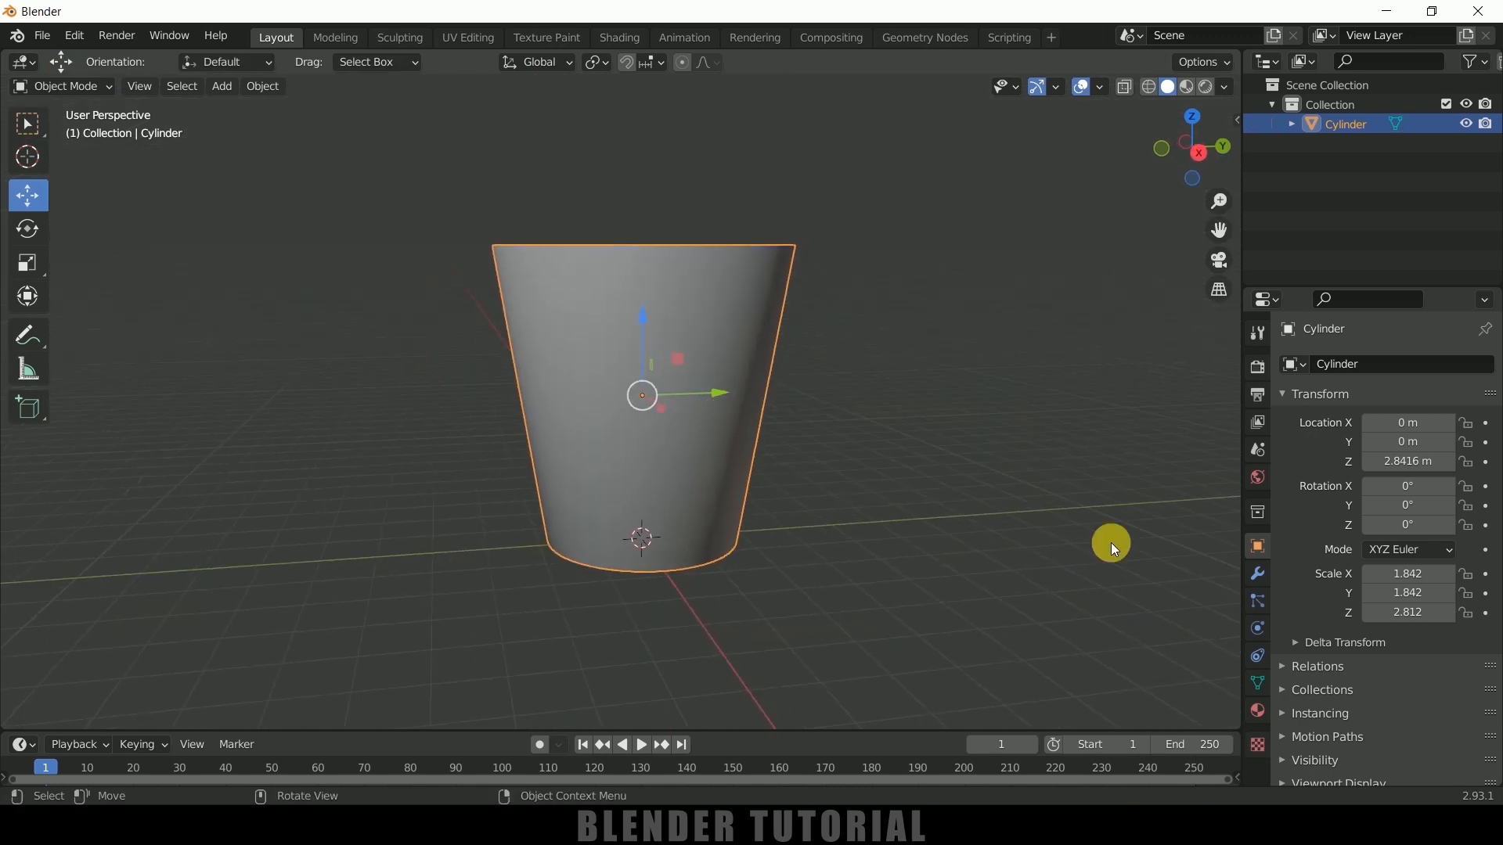
click(1262, 682)
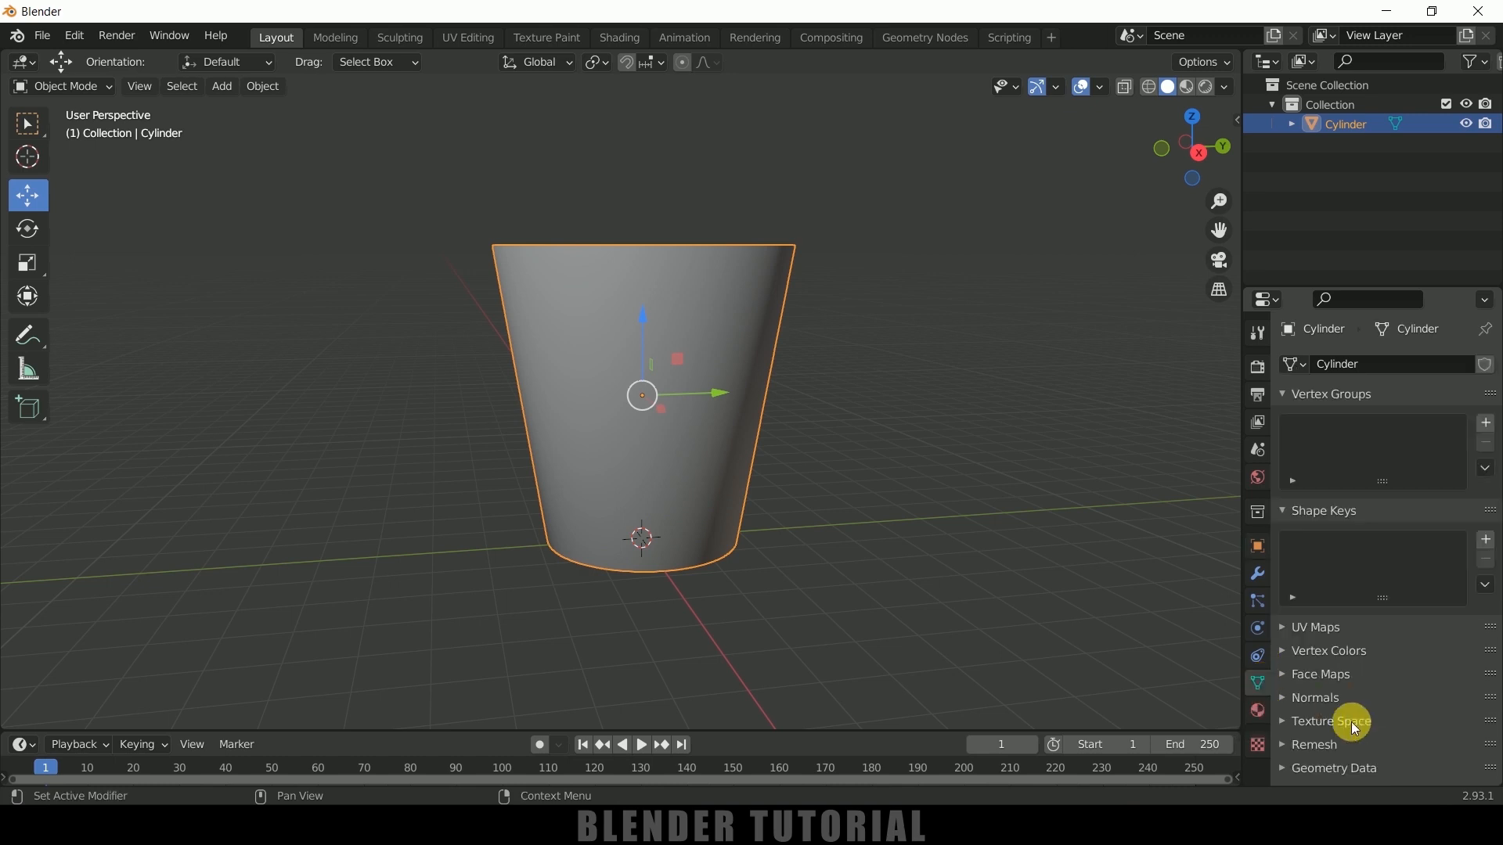
click(1277, 699)
click(1369, 725)
Add a Subdivision Surface modifier to the cup
middle_drag(961, 451, 956, 490)
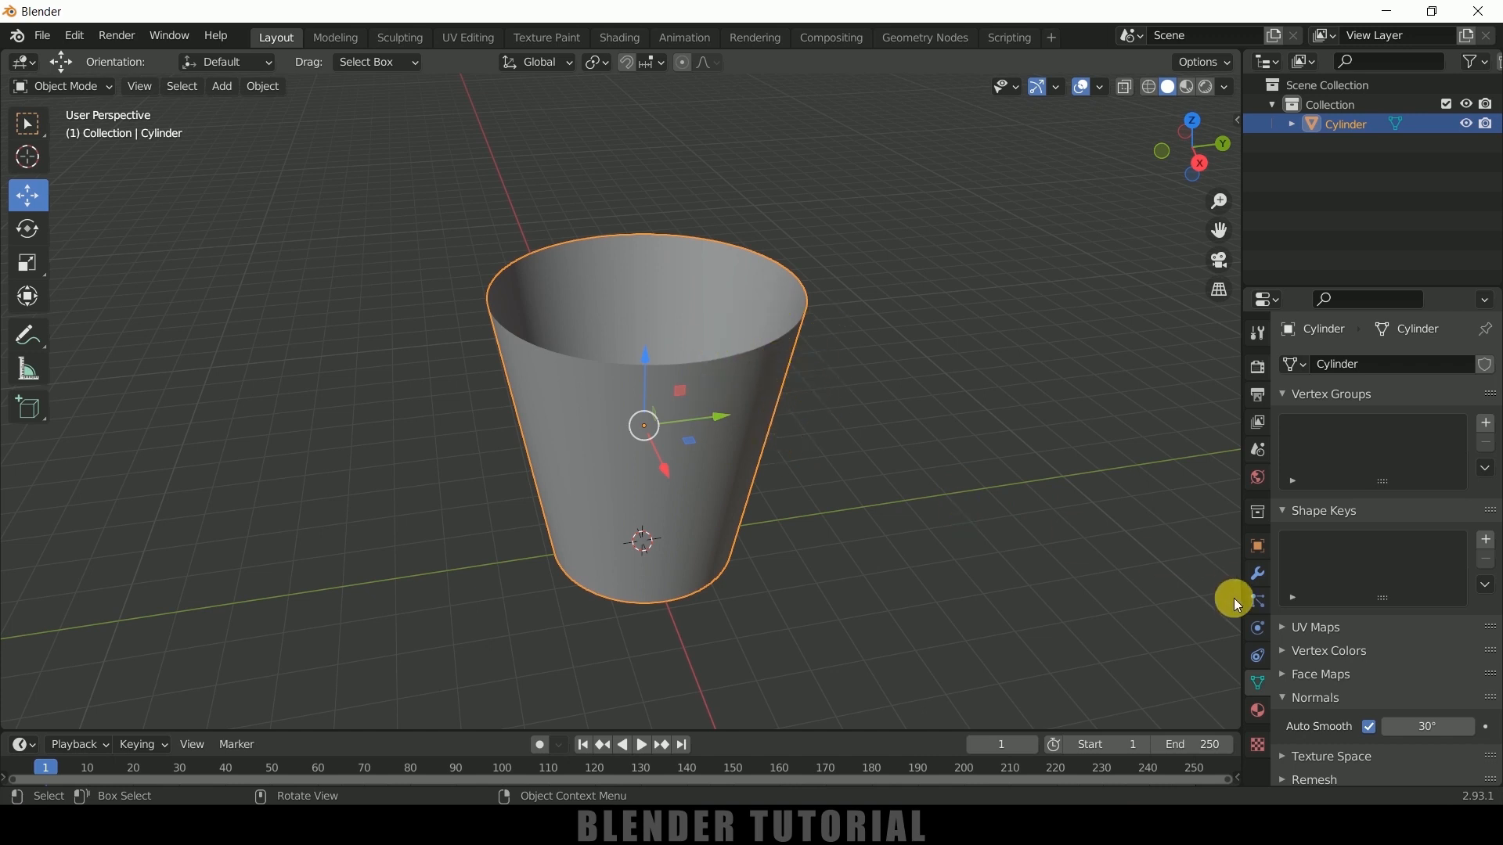
click(1257, 576)
click(1326, 366)
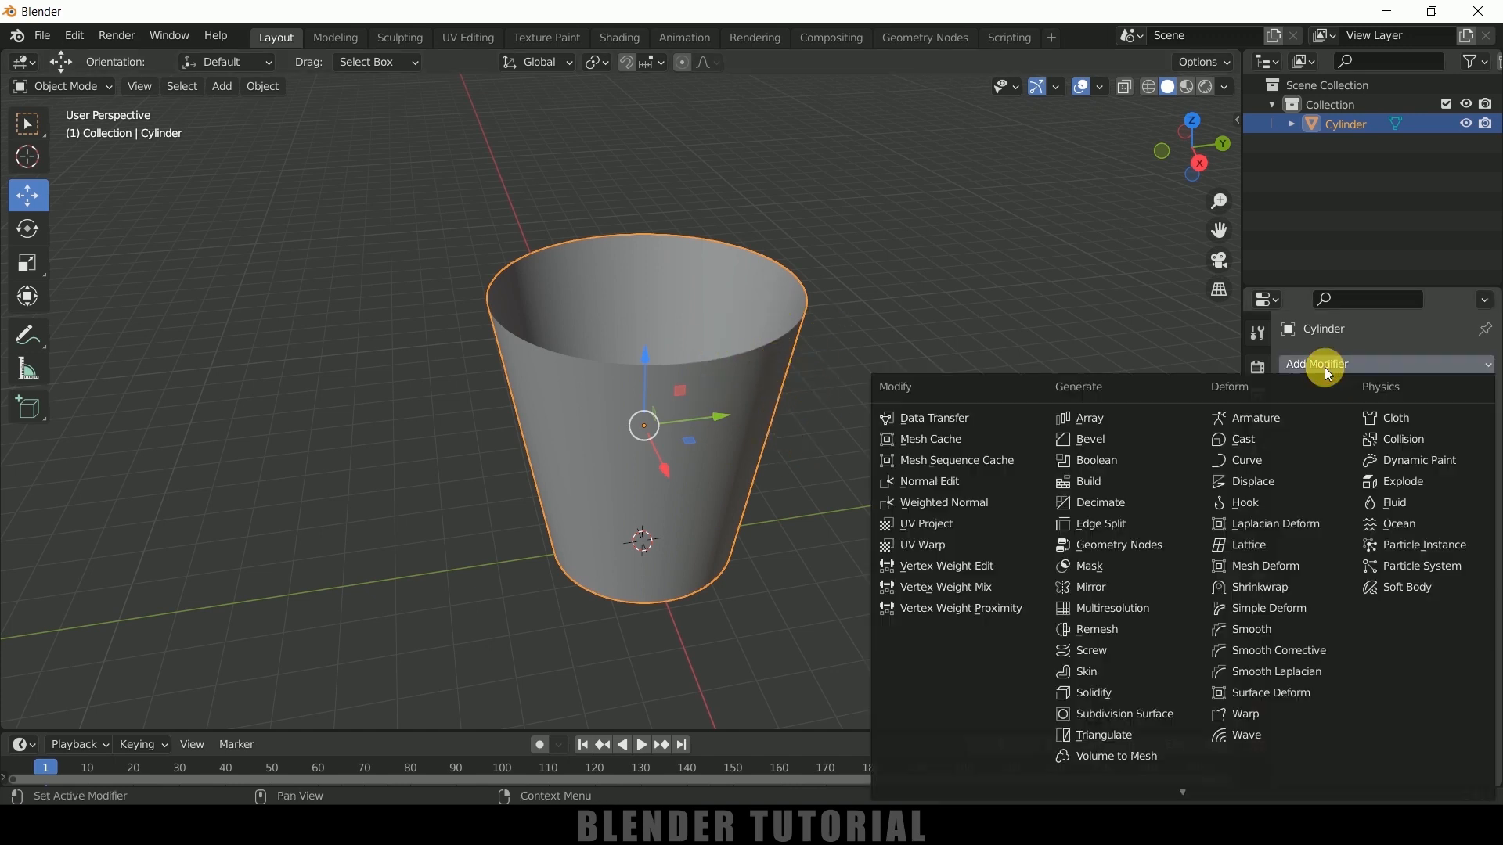
click(1142, 703)
middle_drag(1083, 668, 902, 510)
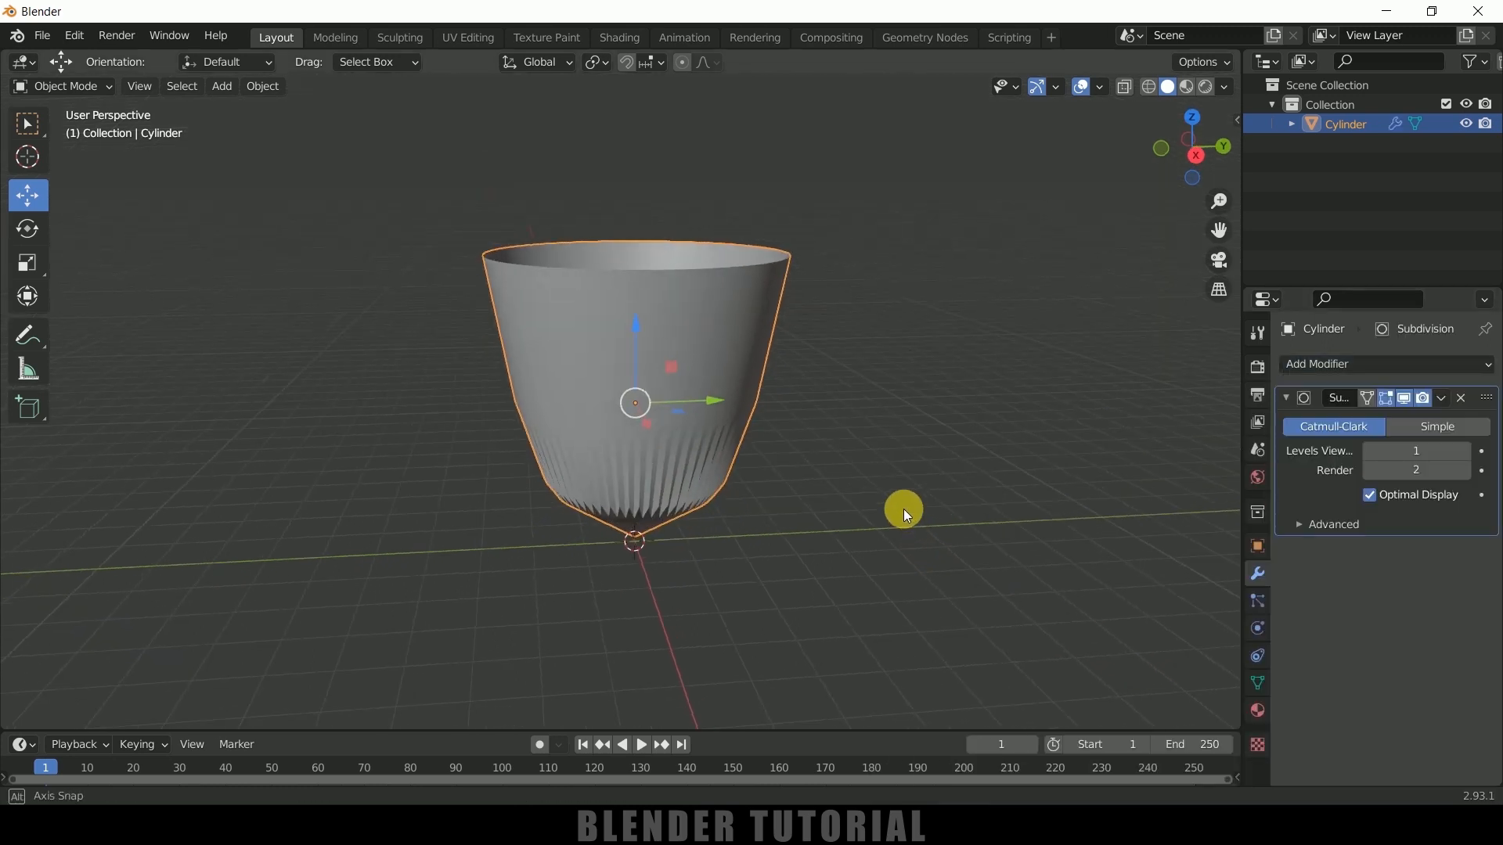
Add a horizontal loop cut around the cup wall and slide it down close to the base
key(Tab)
key(ctrl+r)
click(696, 314)
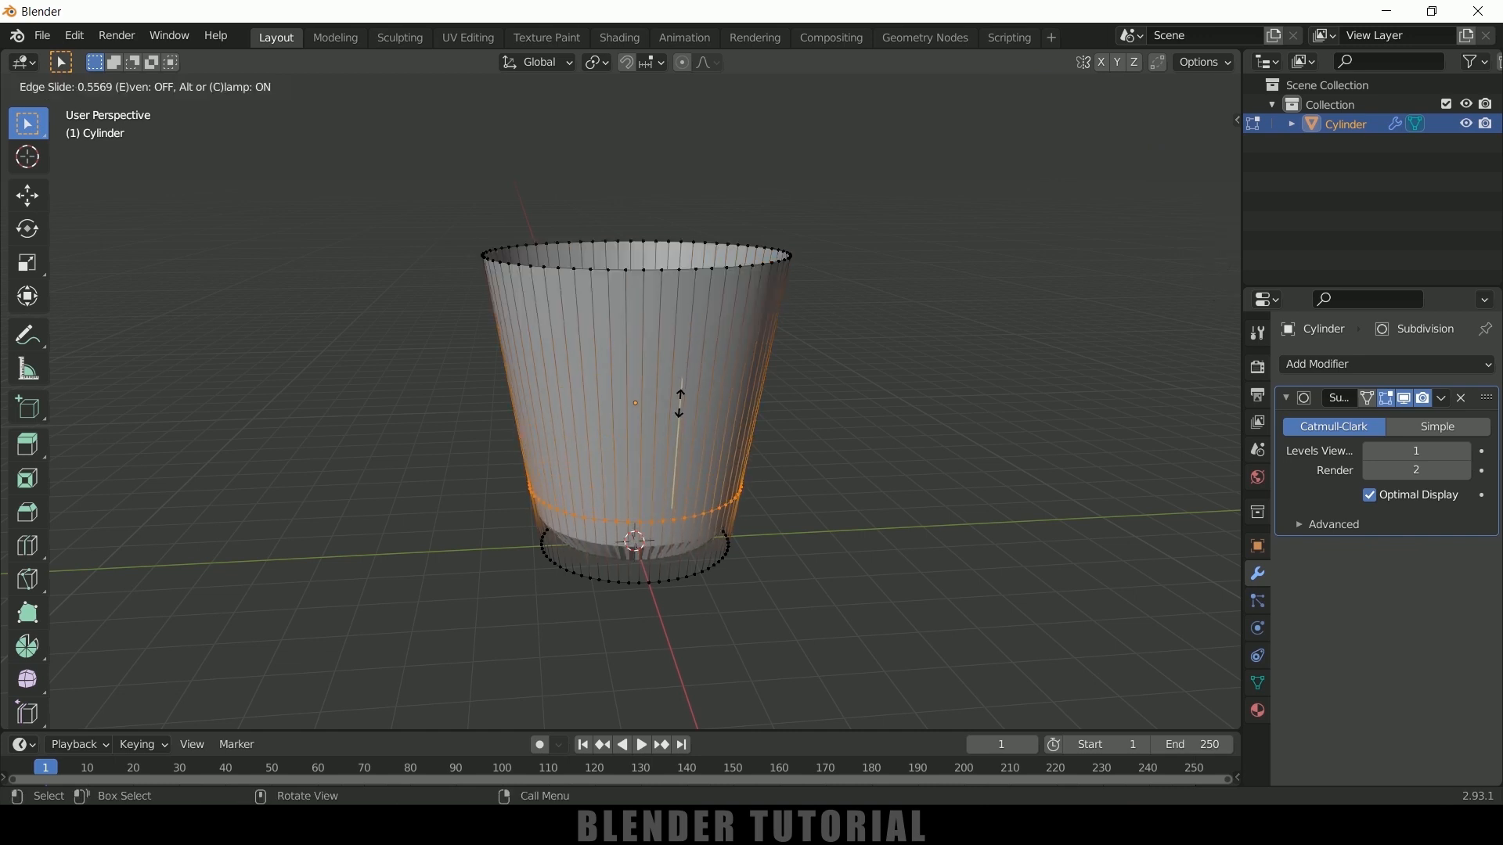
click(674, 461)
middle_drag(738, 507, 743, 427)
key(Tab)
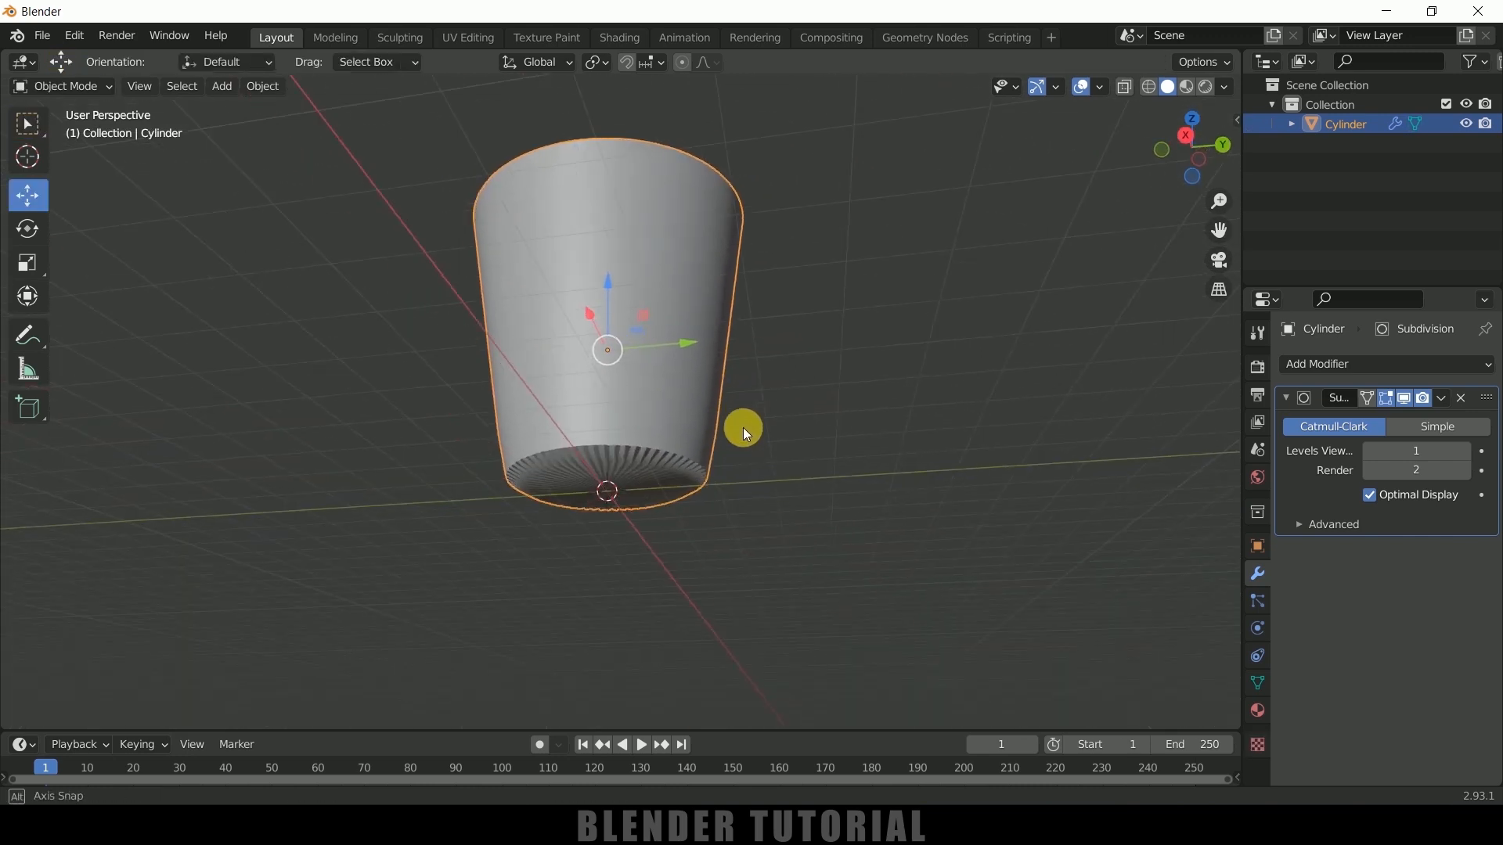
Add another loop cut between the lowest wall loop and the bottom edge to sharpen the cup's base
scroll(691, 520, up, 2)
scroll(688, 523, up, 2)
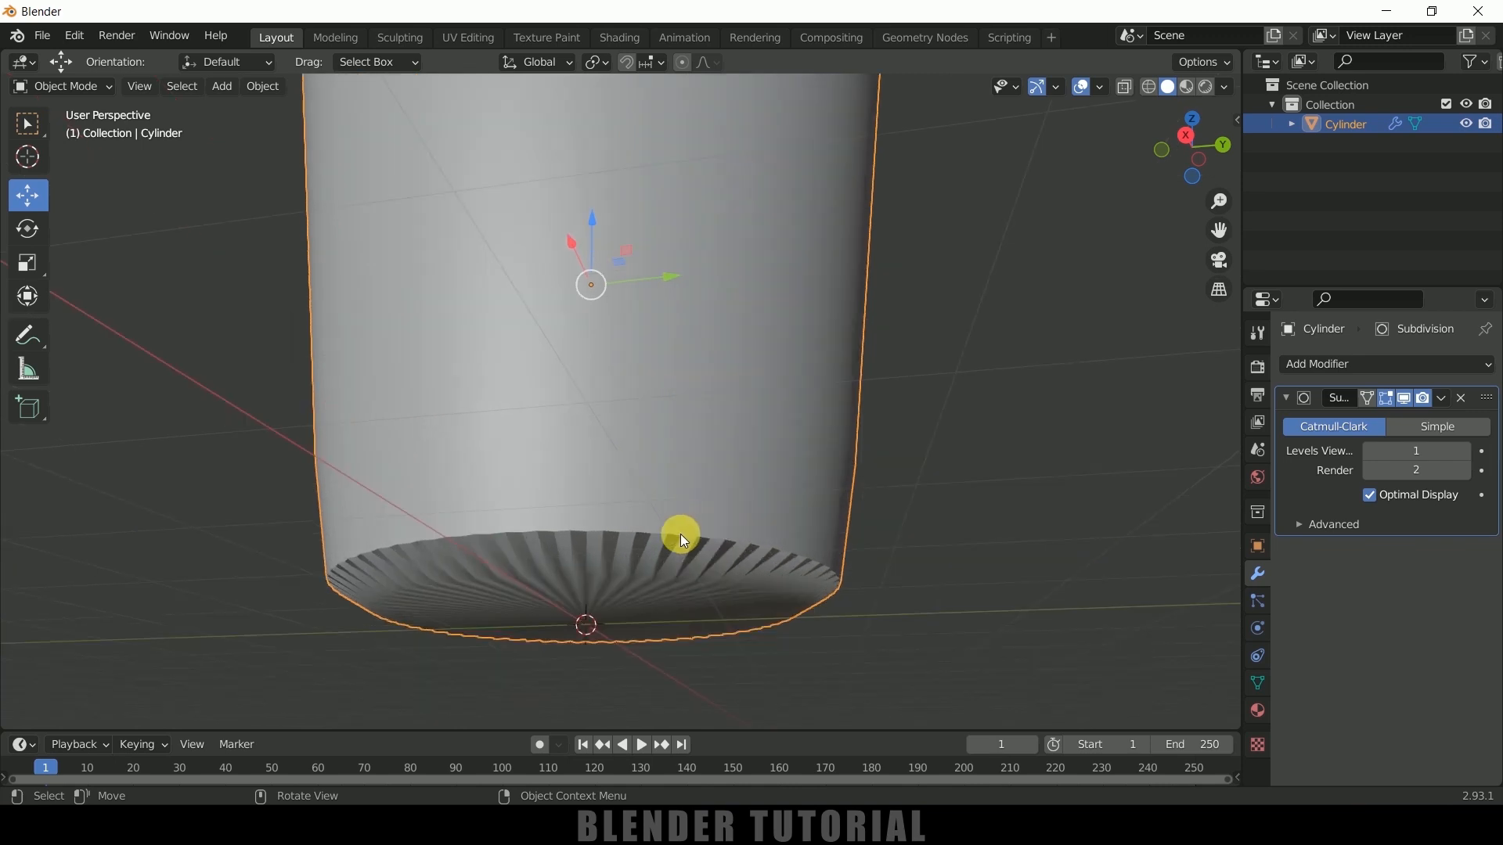
key(Tab)
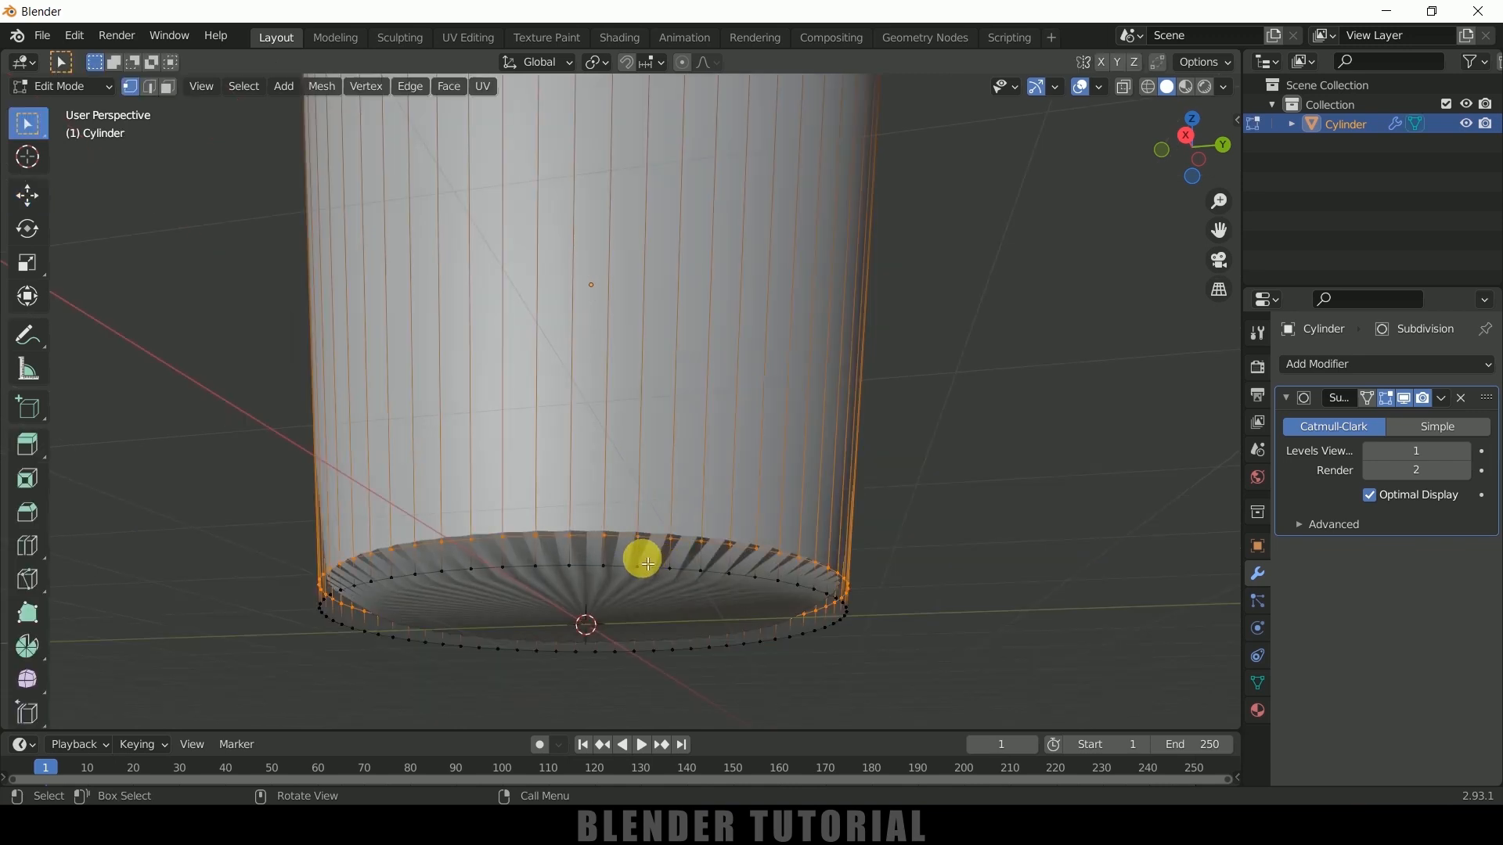
key(ctrl+r)
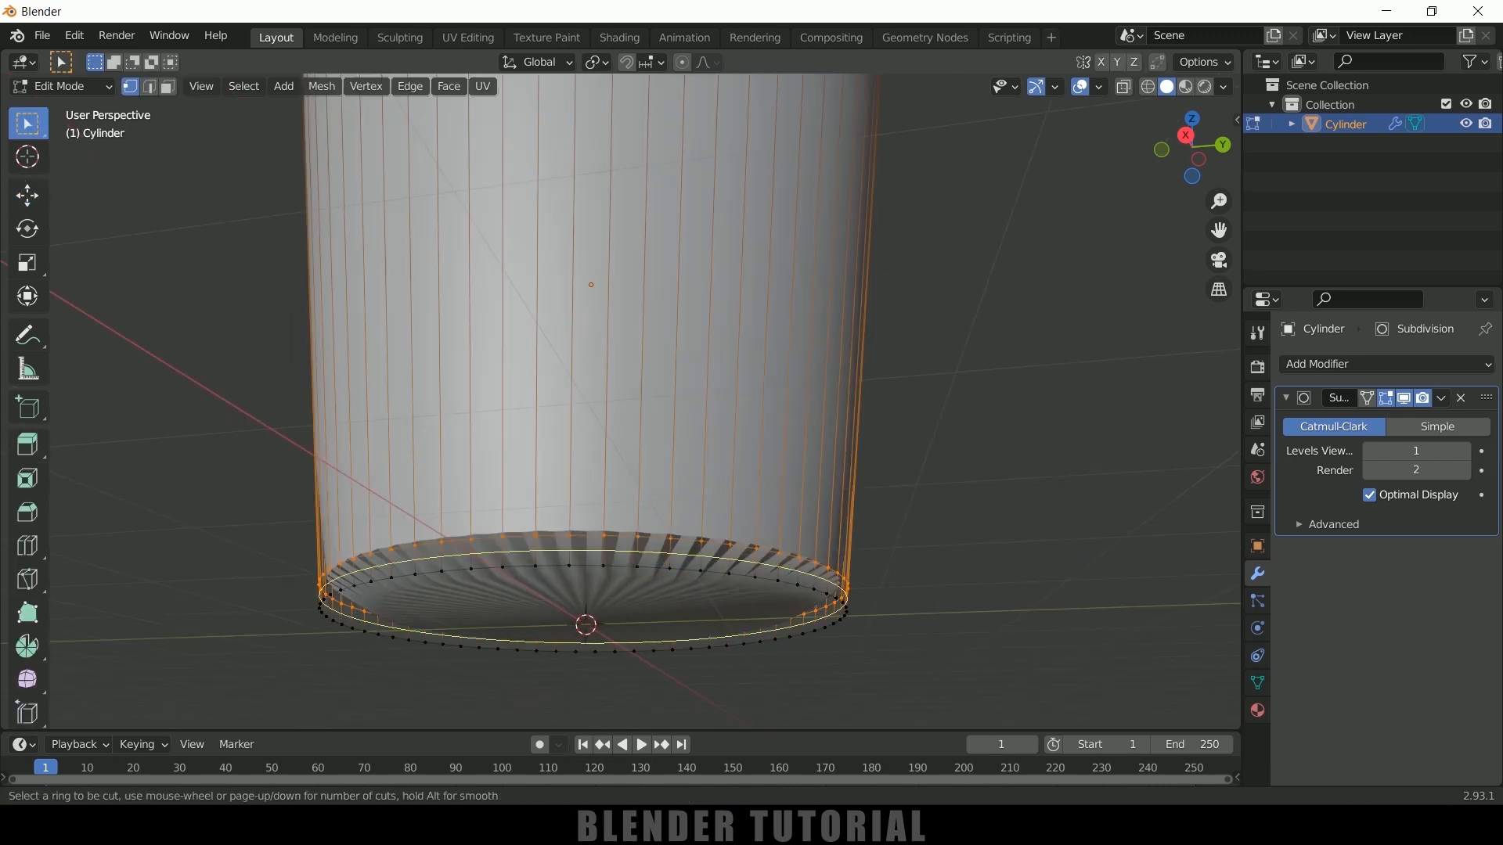
click(643, 562)
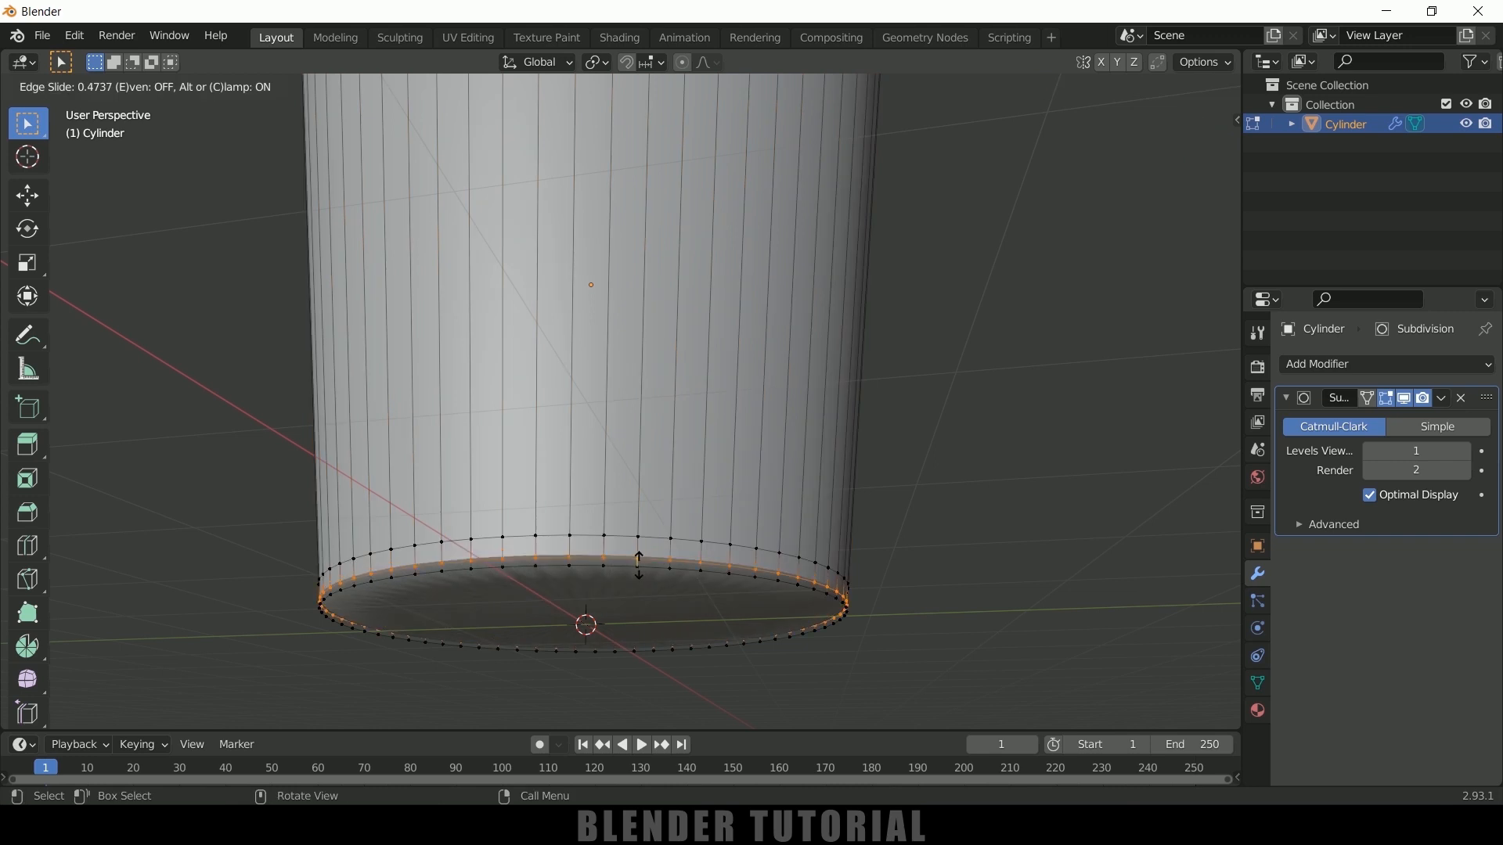
click(639, 566)
middle_drag(922, 555, 918, 569)
key(Tab)
Set the Subdivision modifier's viewport level to 2 and apply the modifier to the cup
scroll(961, 460, down, 2)
middle_drag(961, 460, 941, 546)
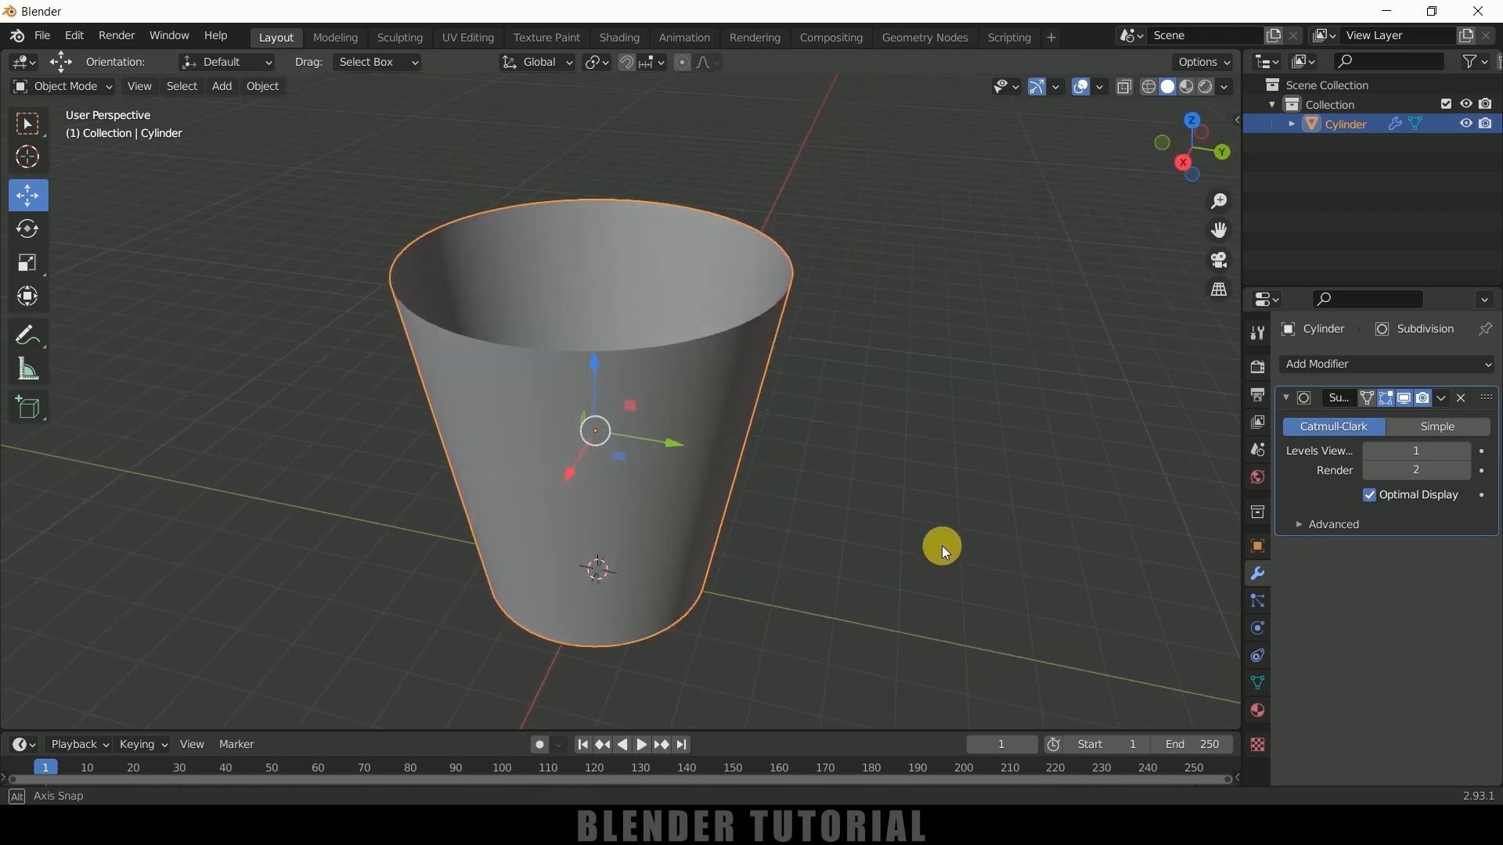
click(1469, 453)
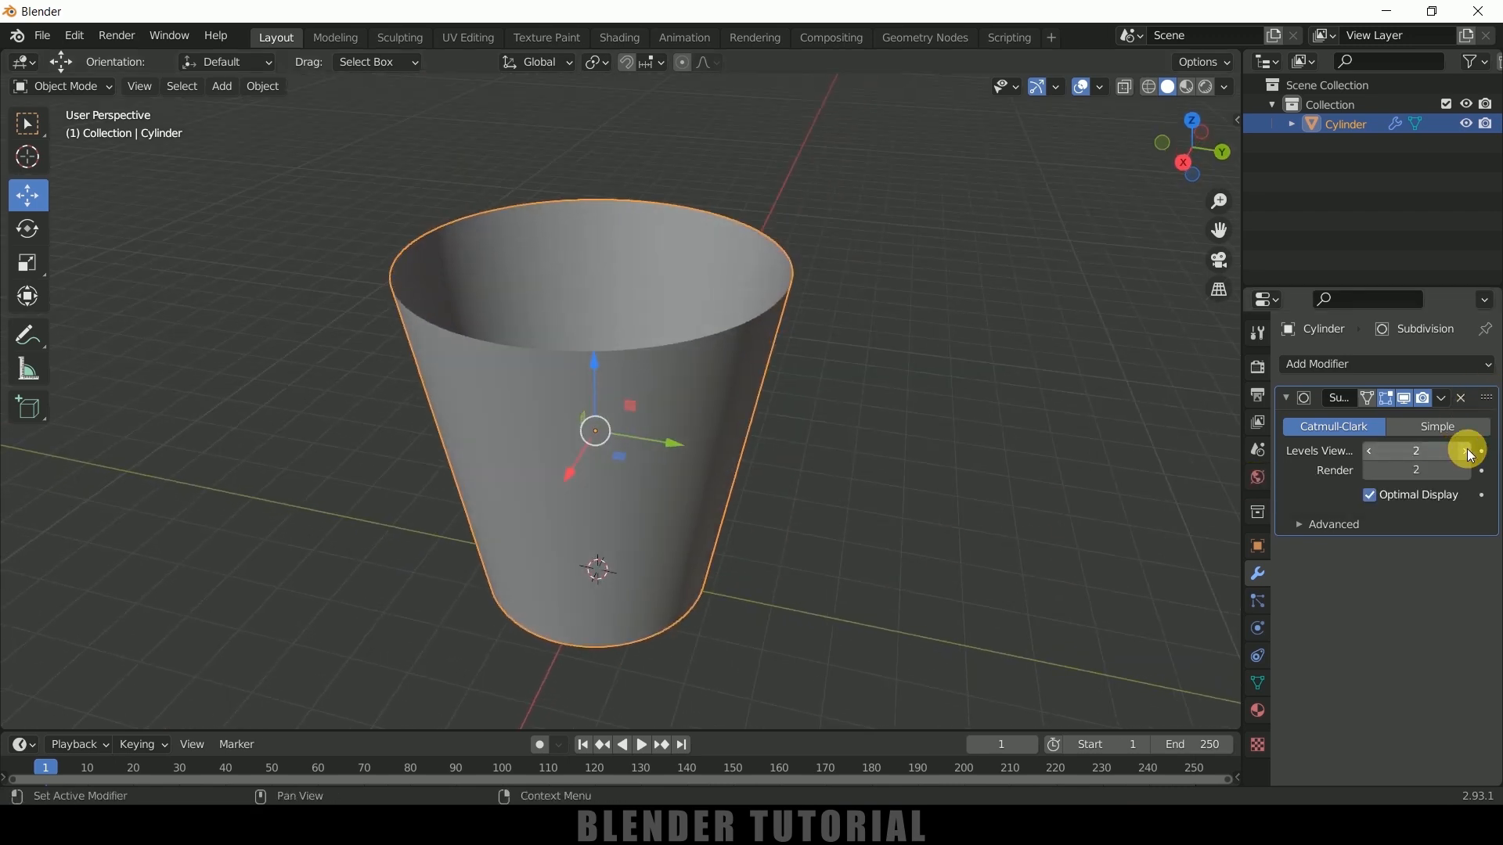
click(1440, 407)
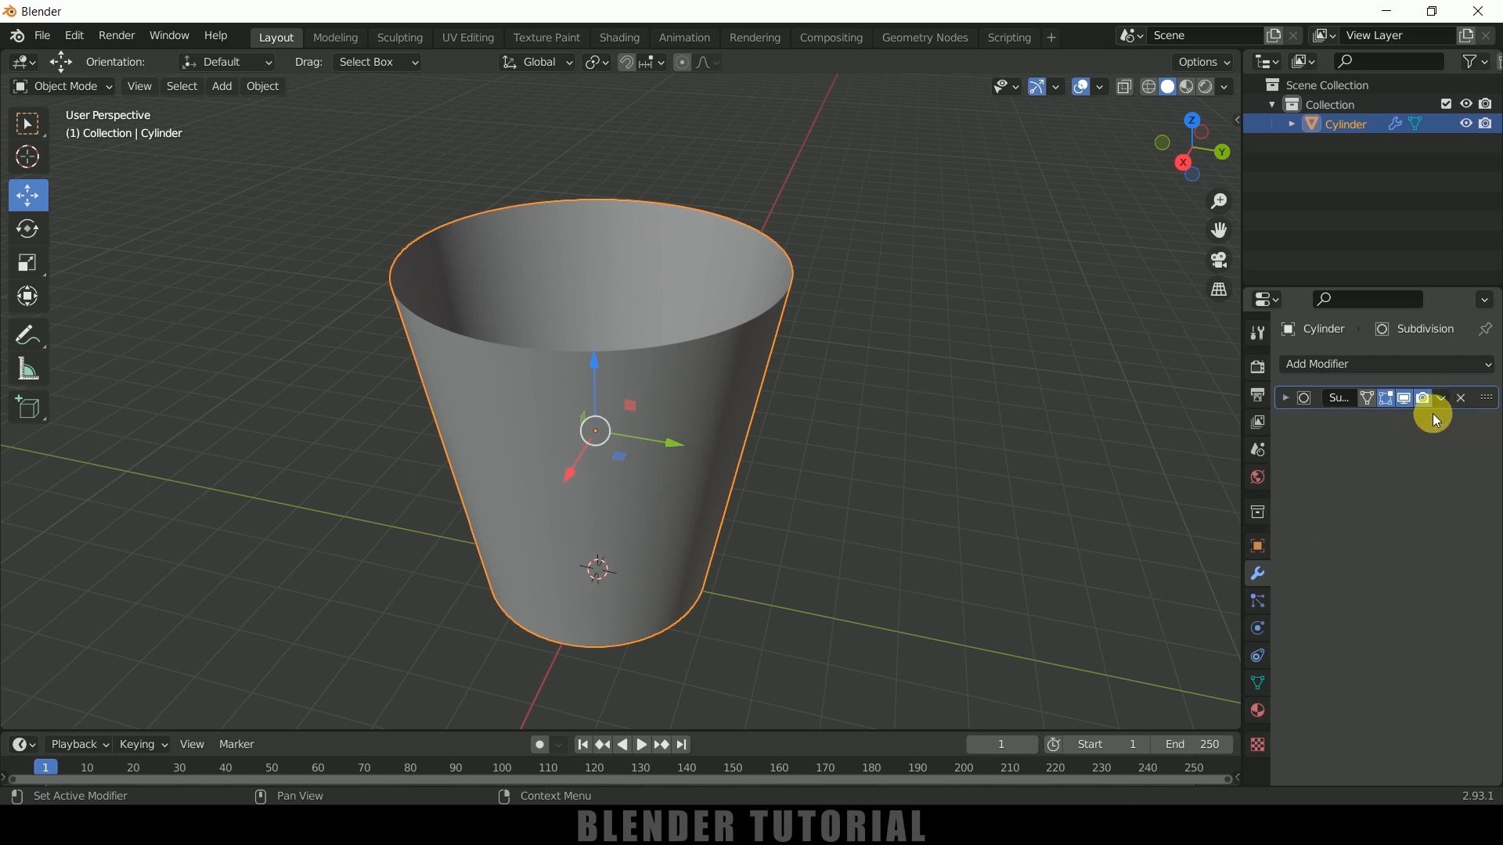
click(1435, 405)
click(1389, 418)
click(919, 444)
click(742, 413)
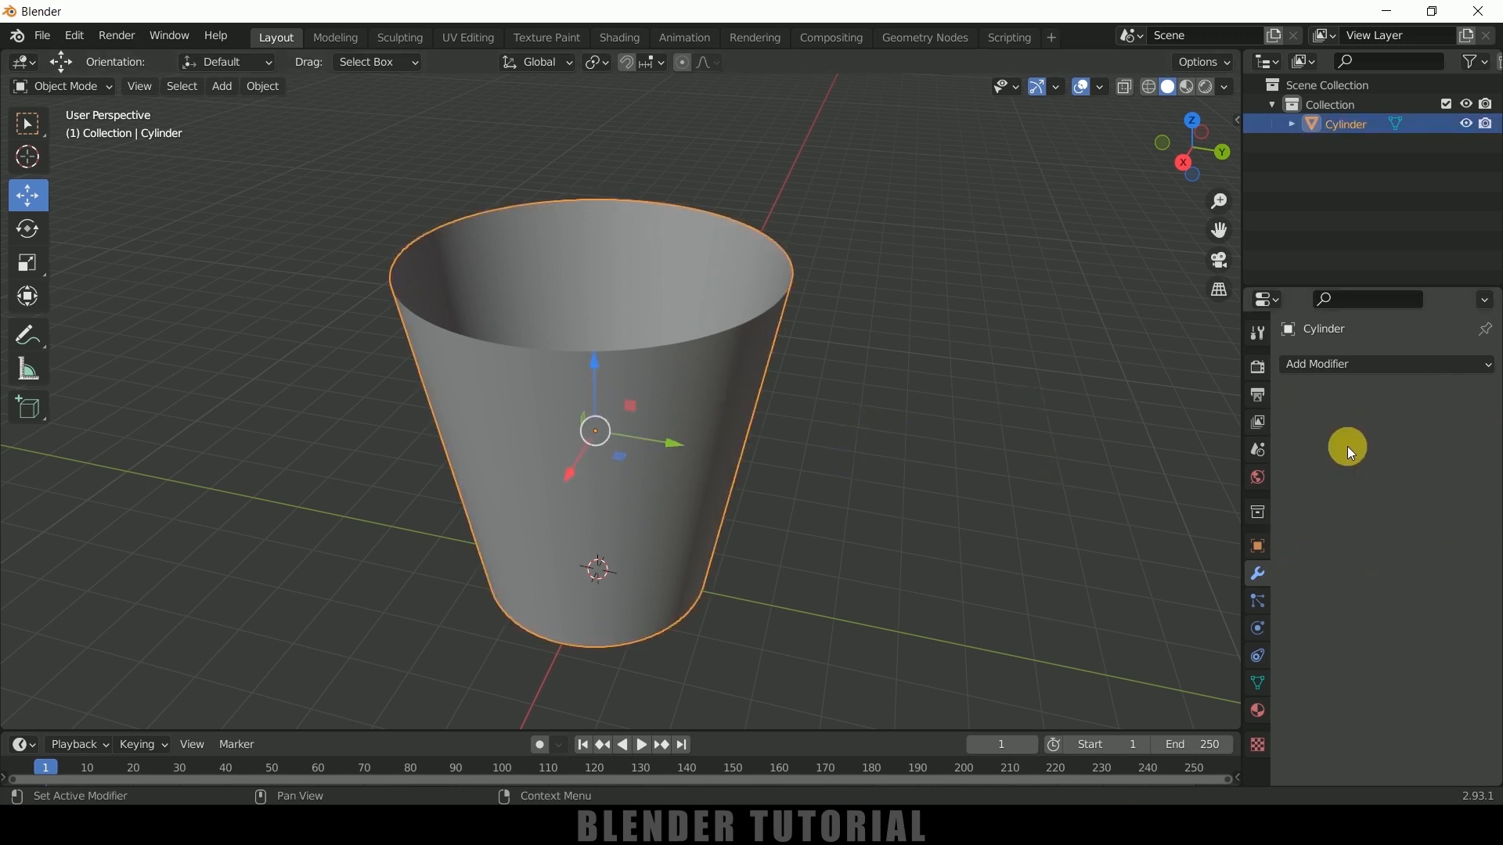
Add a Solidify modifier to the cup with -0.03 m thickness and Even Thickness enabled, and apply it
click(1334, 371)
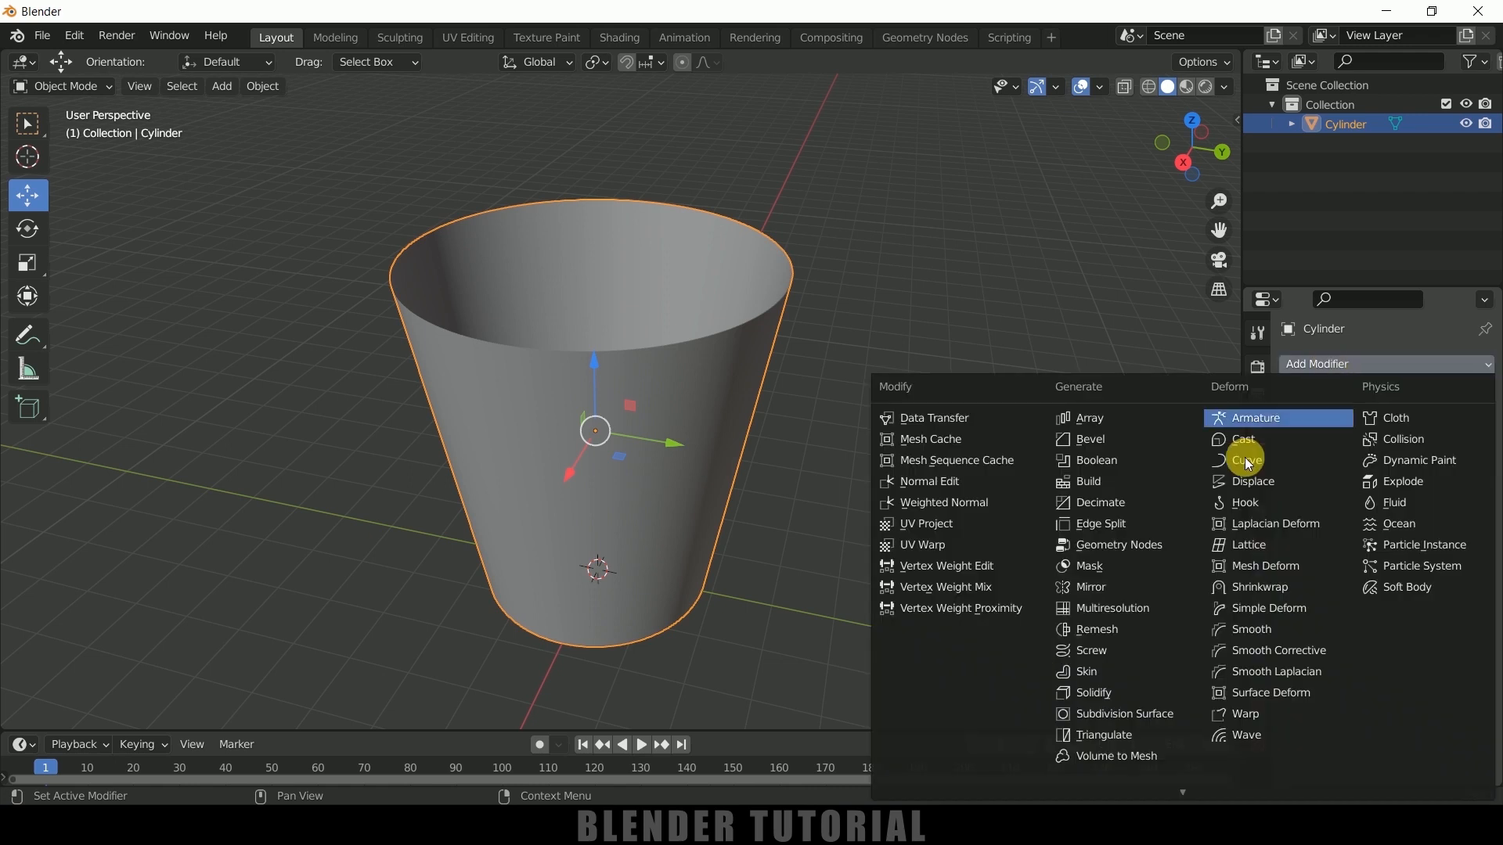
click(1116, 694)
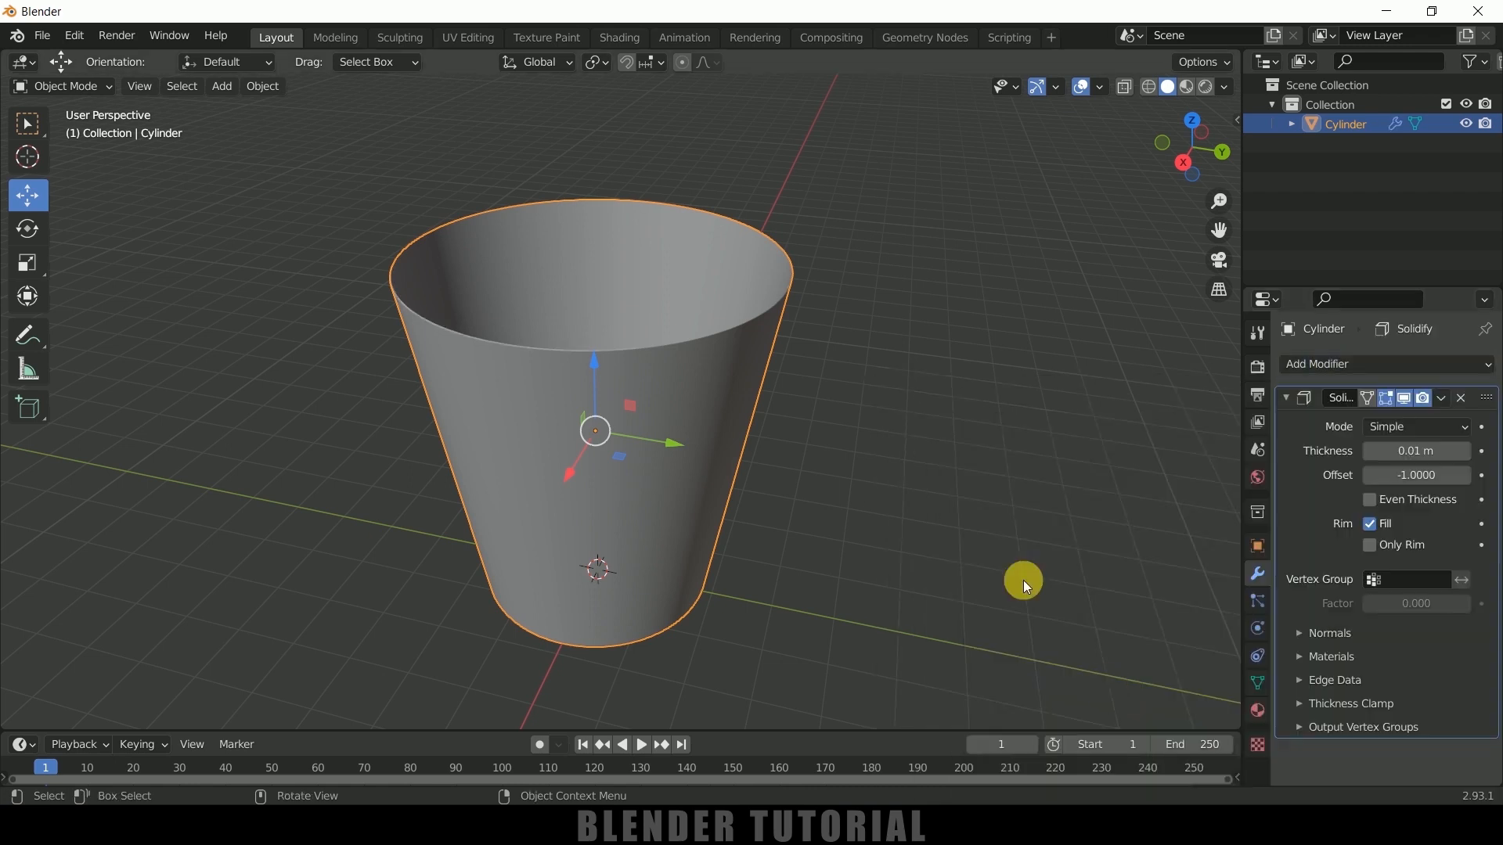
click(1371, 452)
click(1372, 452)
click(1372, 453)
click(1373, 453)
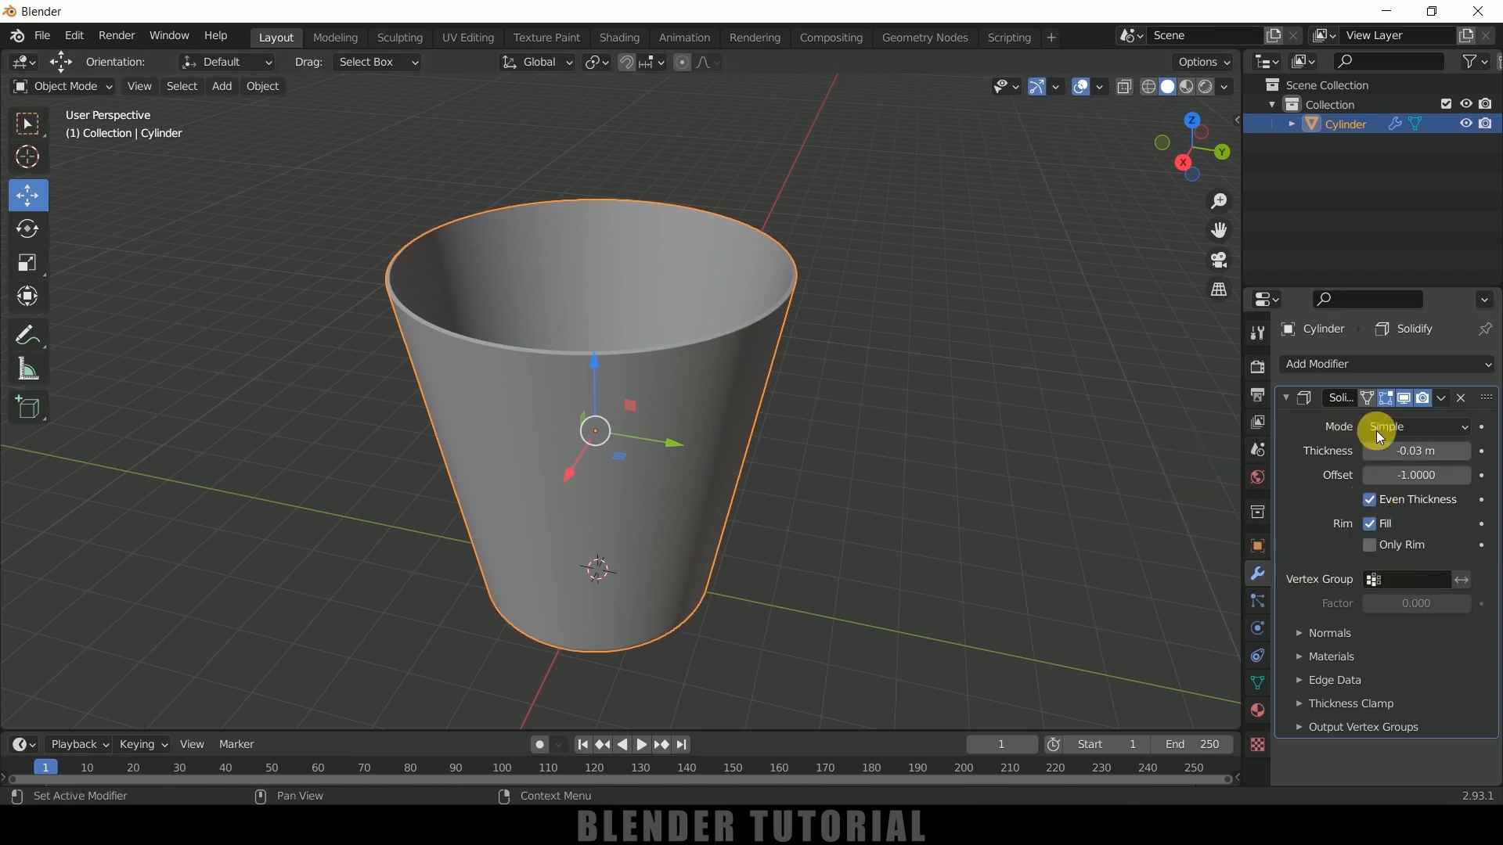
click(1440, 399)
click(1377, 421)
Add a UV sphere and move it about 9.08 m up along Z, above the cup
middle_drag(932, 446, 903, 471)
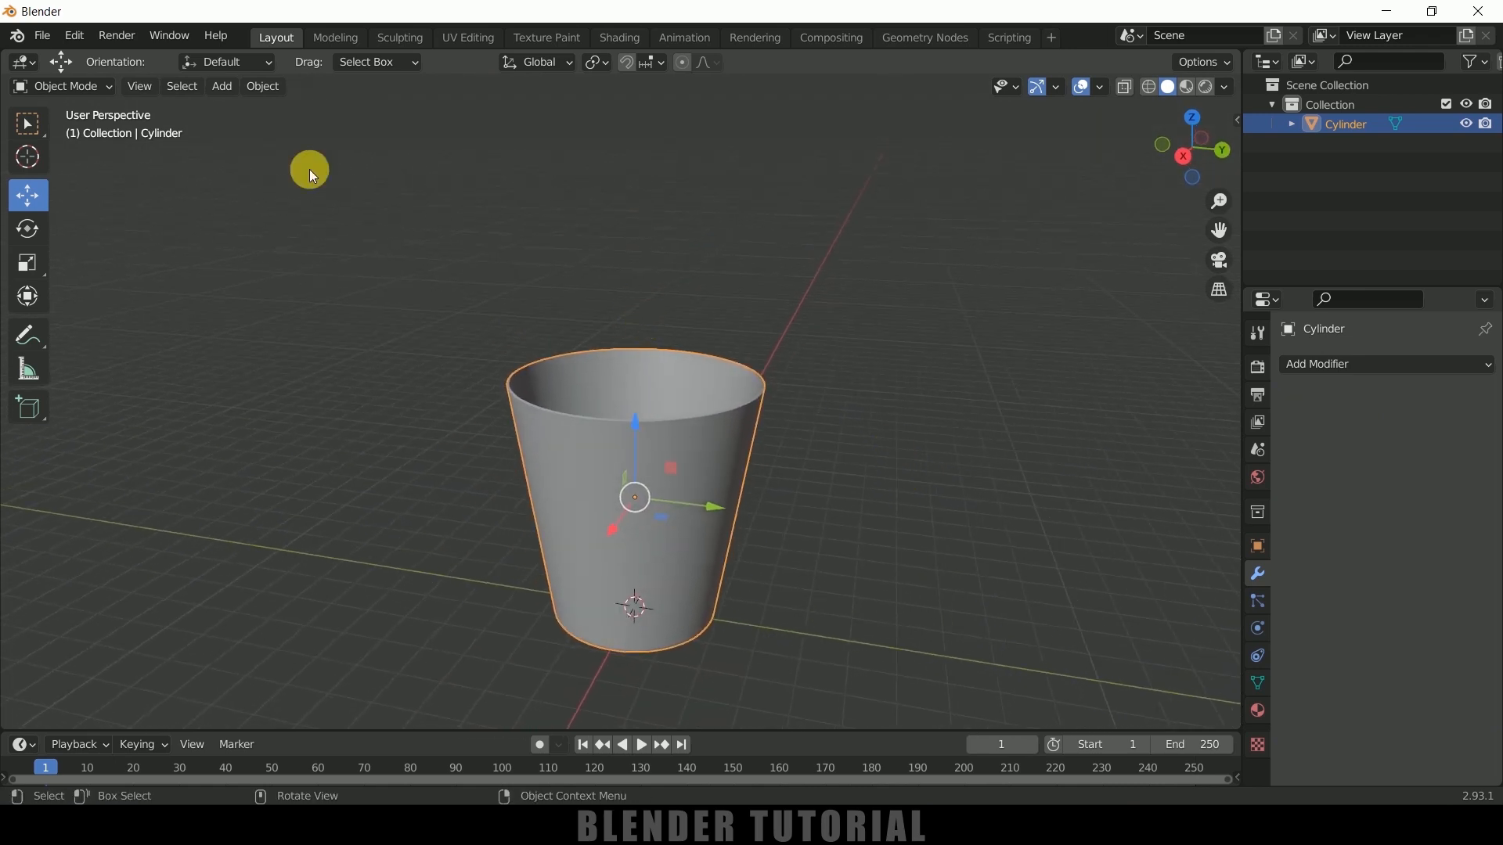
click(227, 94)
mouse_move(229, 110)
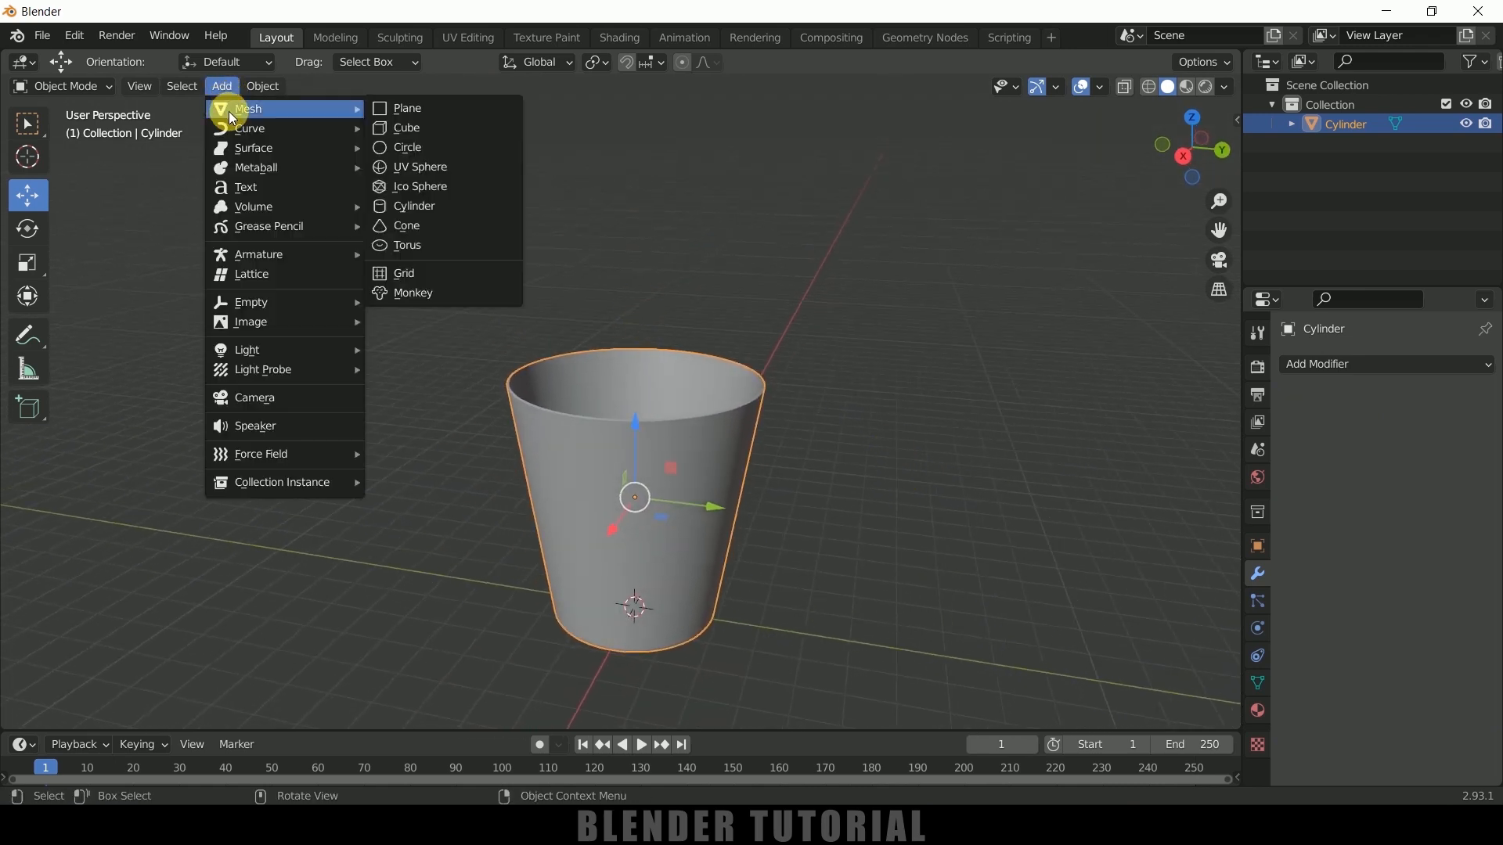
click(414, 169)
drag(637, 529, 647, 125)
Scale the sphere down by about 0.73 and shade it smooth
key(s)
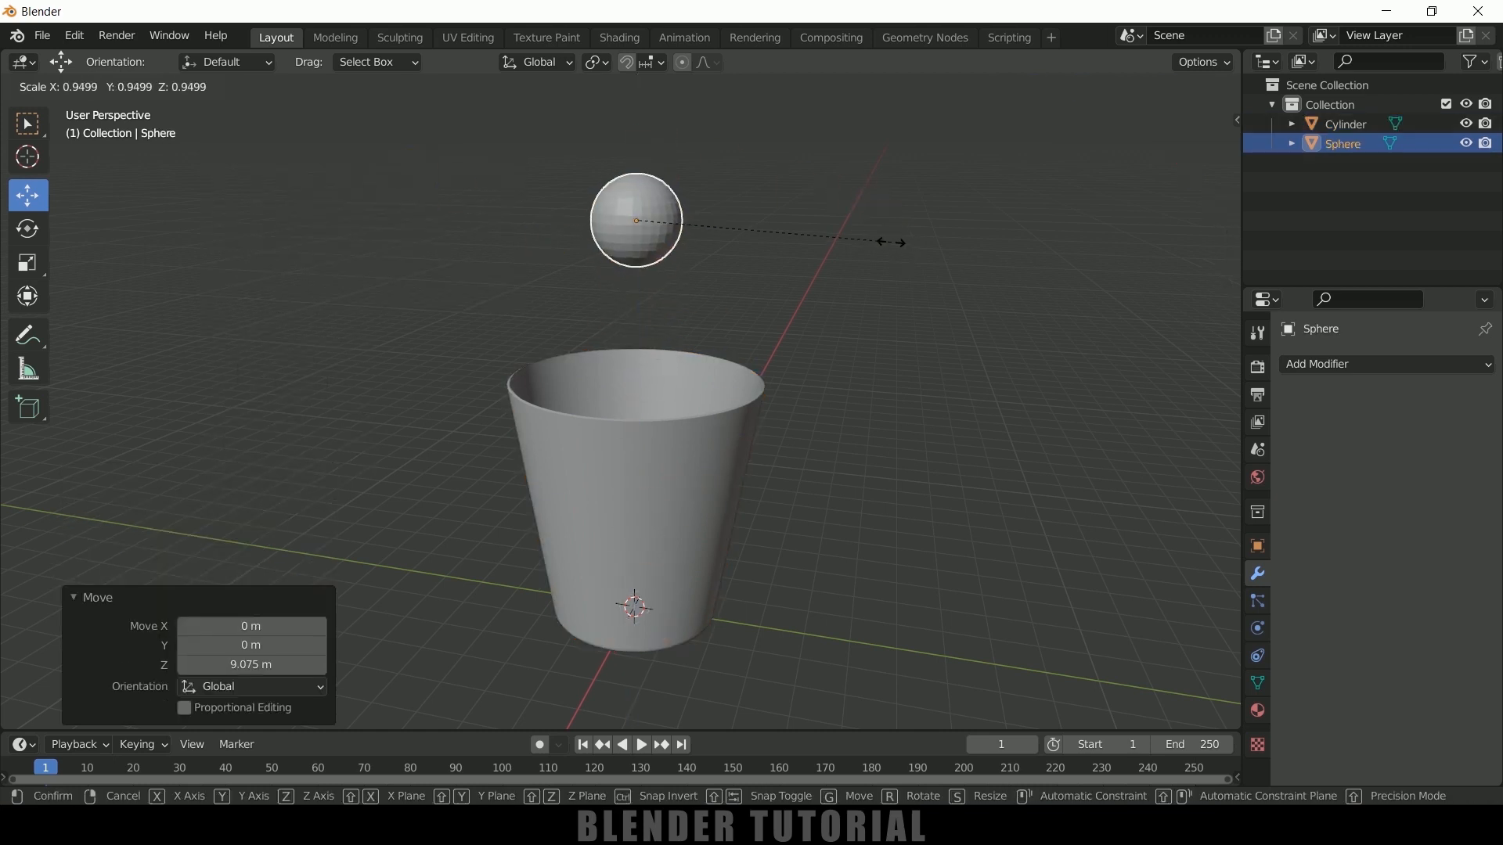
click(834, 235)
right_click(659, 204)
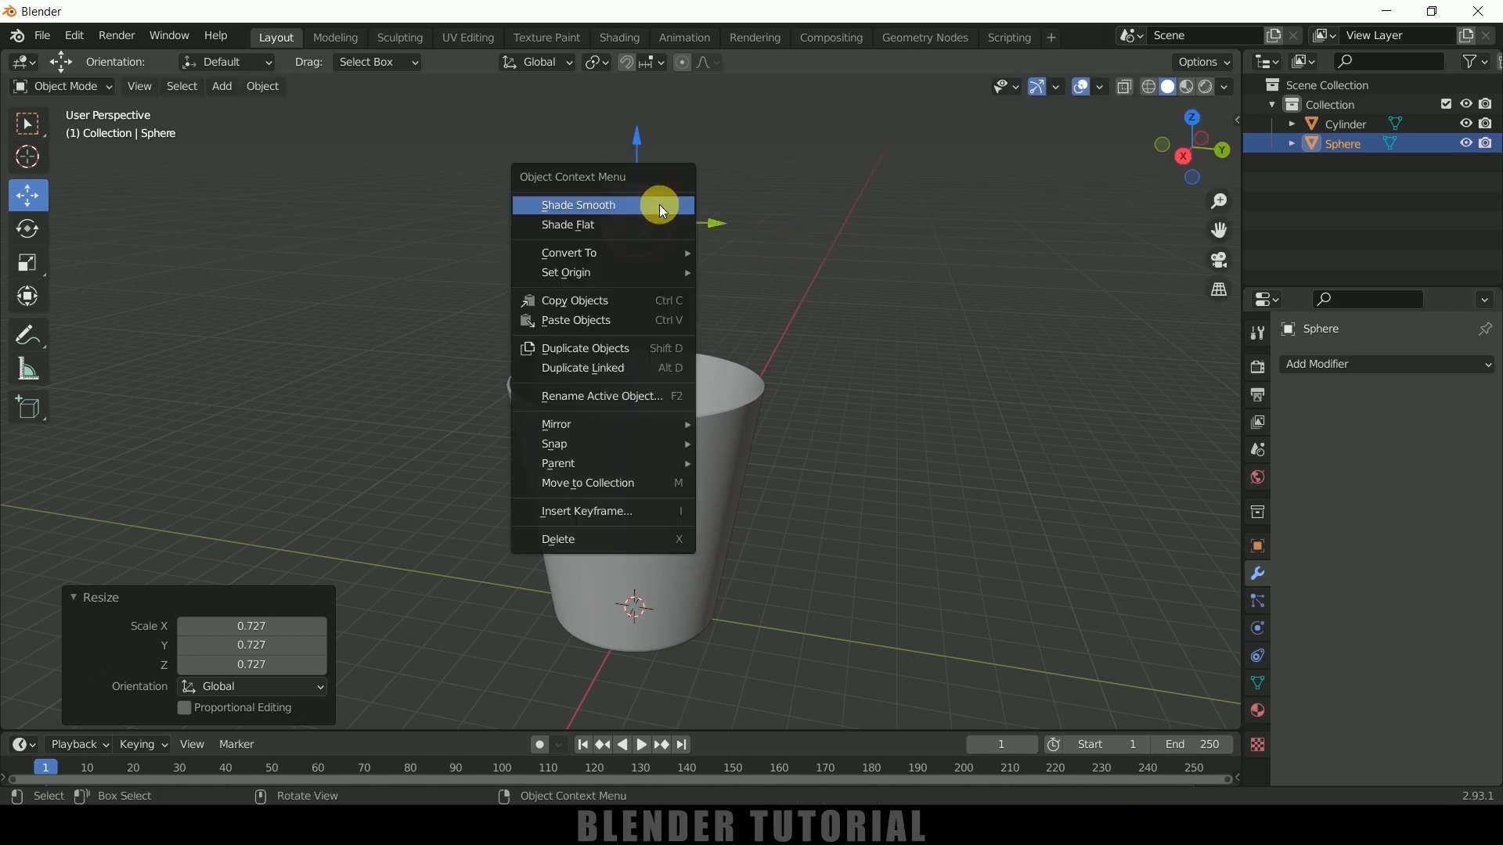
click(657, 204)
Raise the sphere vertically to hang higher above the cup's opening, and deselect it
drag(637, 129, 657, 728)
shift+middle_drag(898, 472, 915, 553)
scroll(752, 325, down, 1)
drag(646, 196, 648, 169)
click(763, 266)
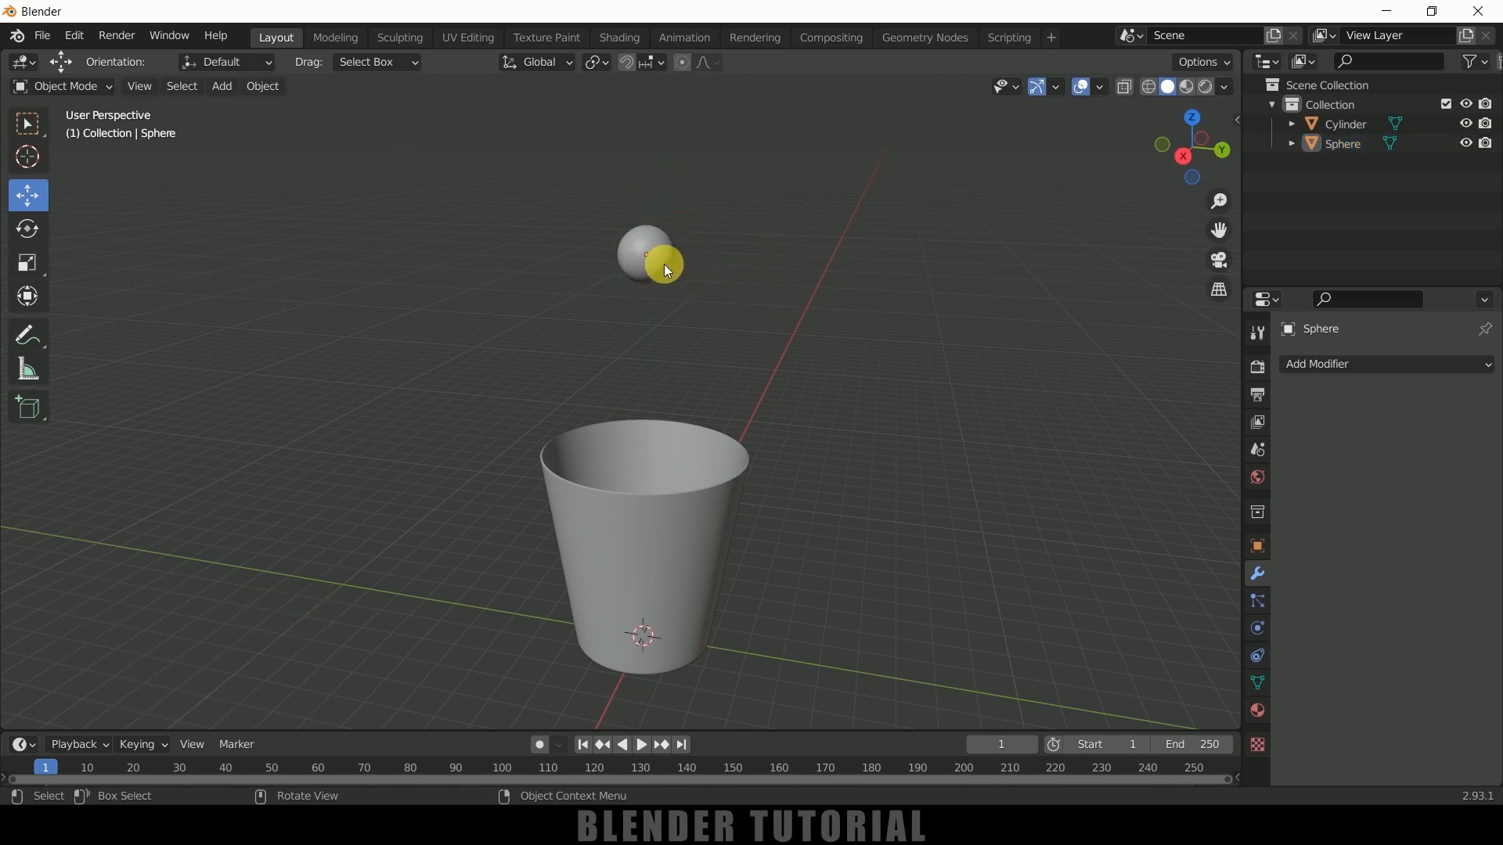
Apply the Quick Liquid effect to the sphere above the cup
click(664, 264)
click(260, 88)
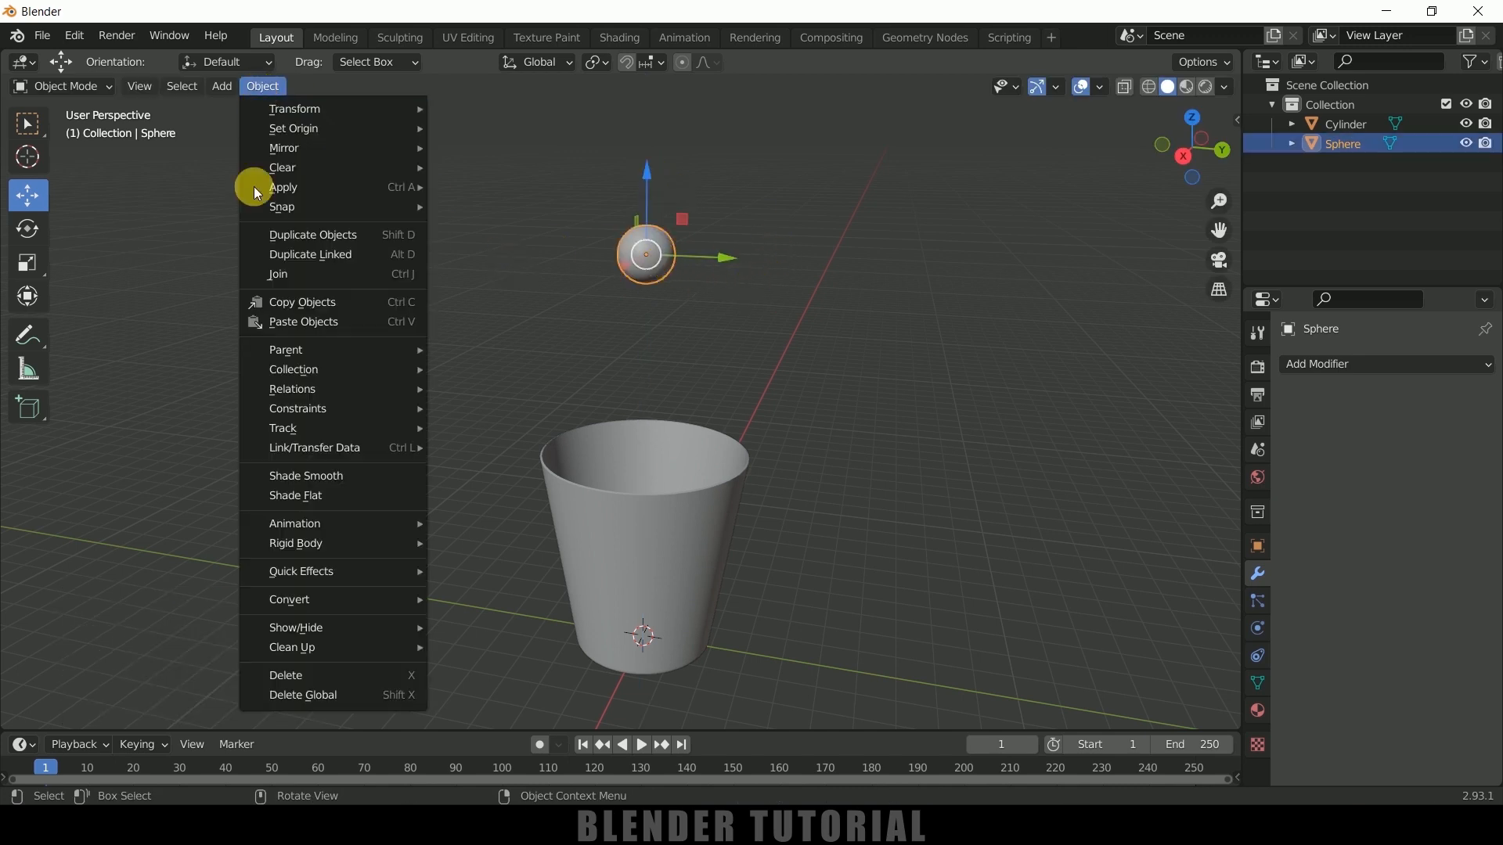
mouse_move(353, 571)
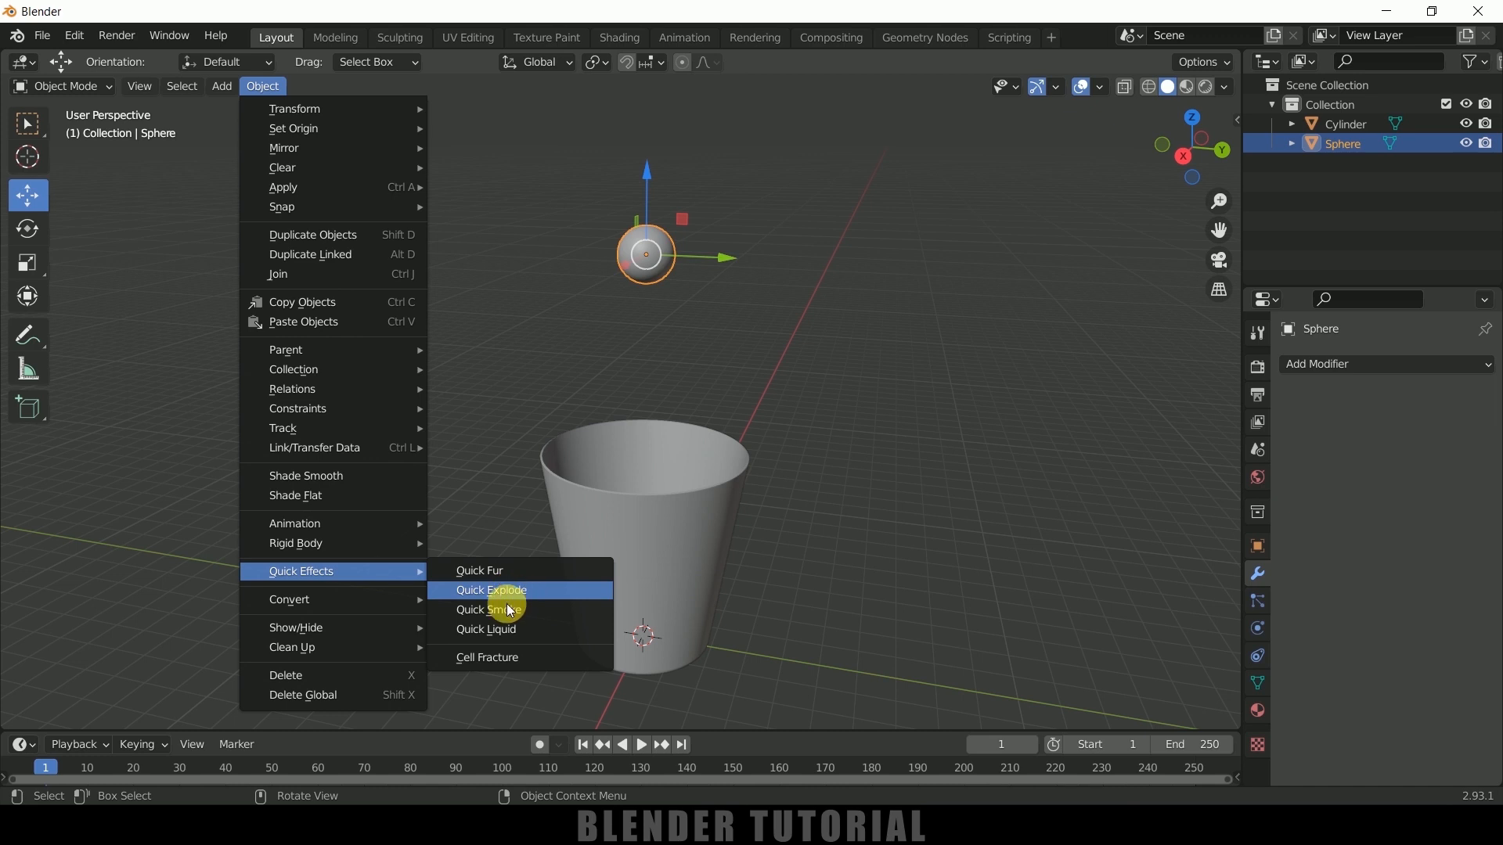
click(496, 632)
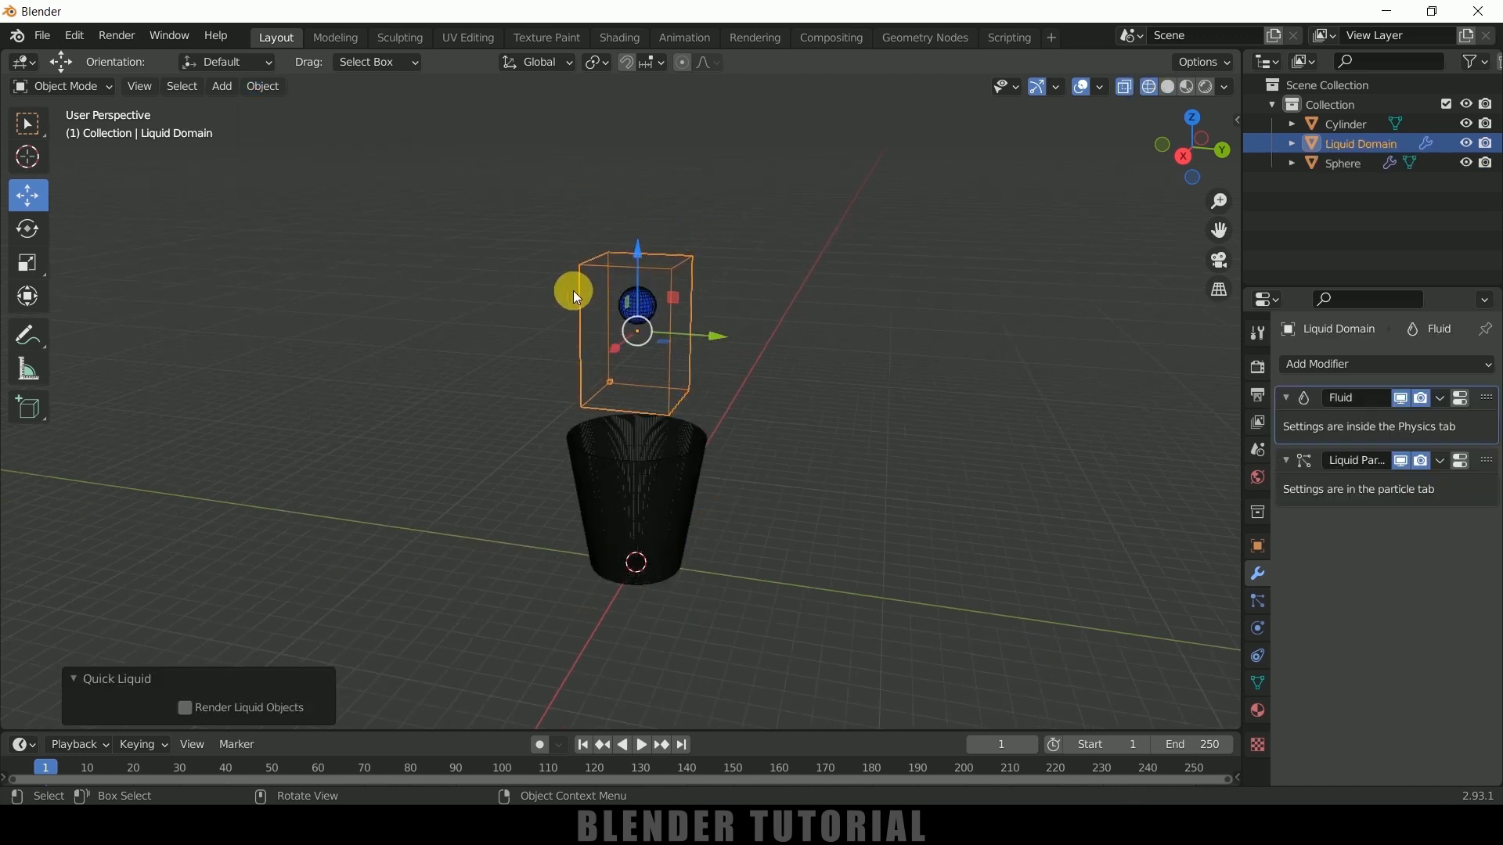
Scale the liquid domain up uniformly by about 3.47
middle_drag(810, 336, 726, 250)
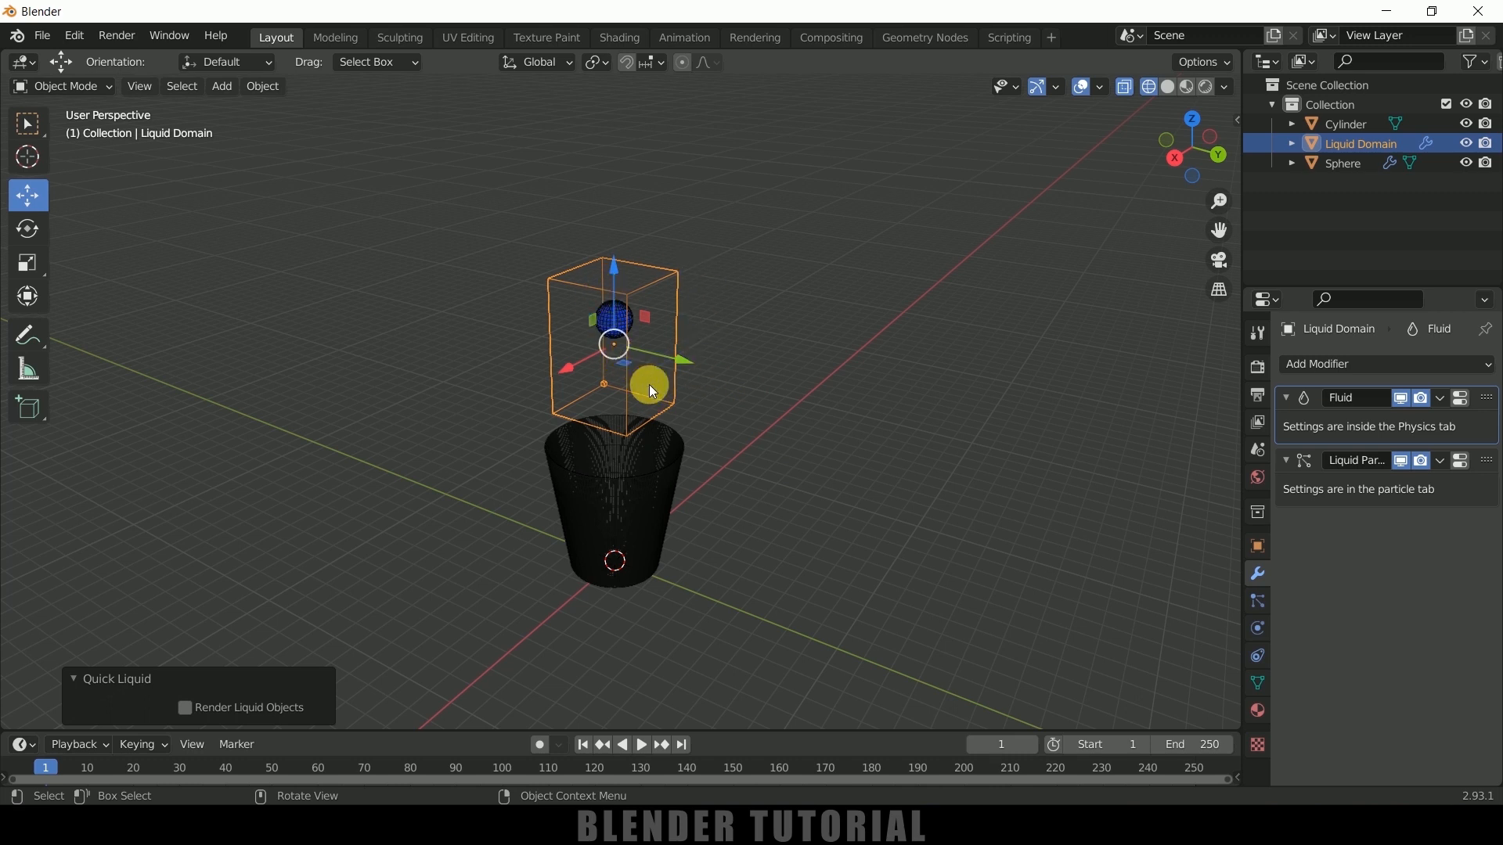
key(s)
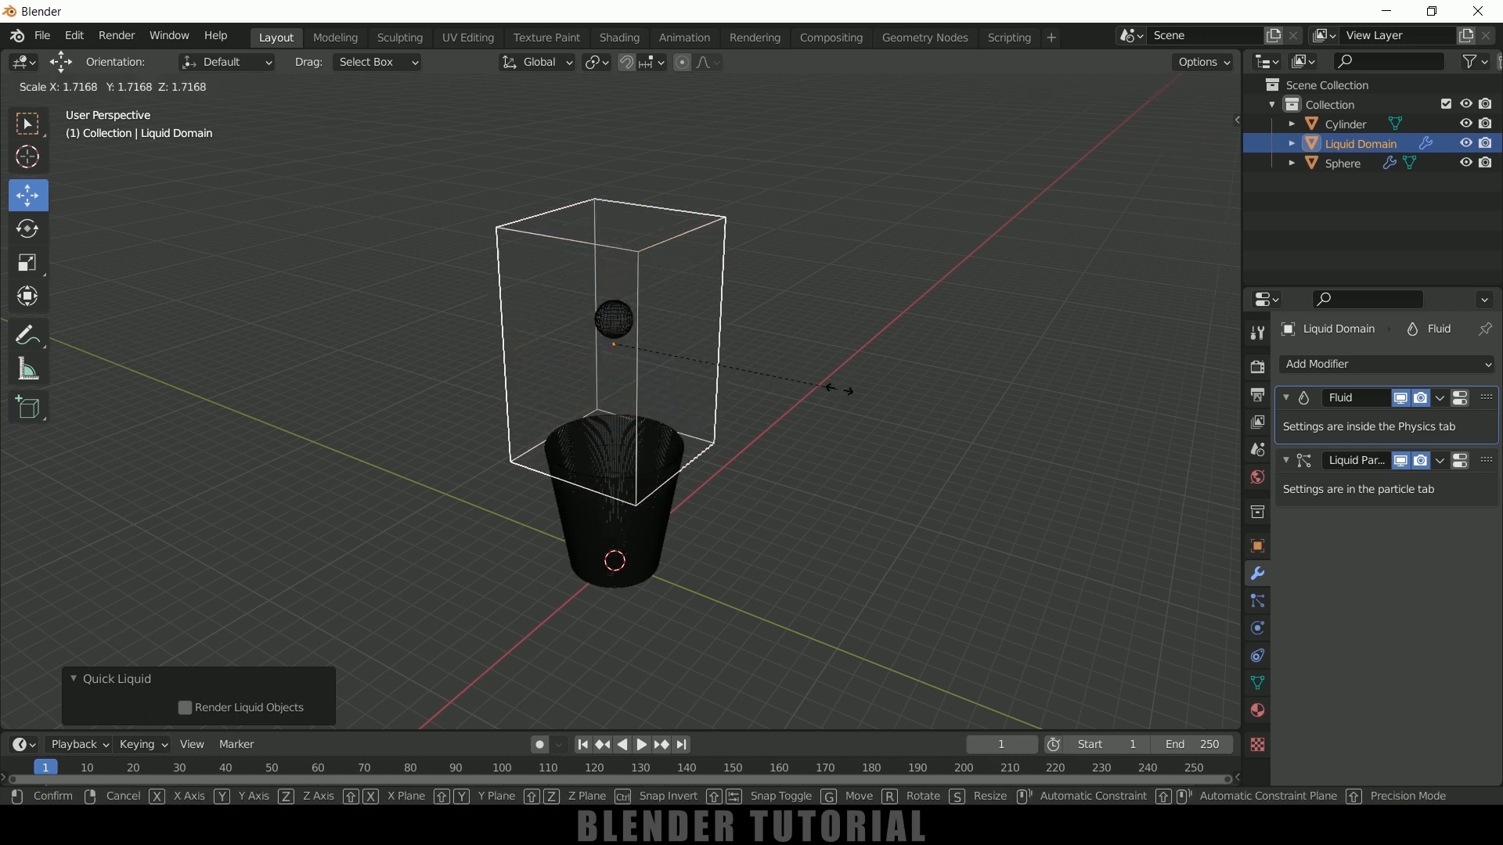
click(1066, 416)
Stretch the liquid domain by about 2.04 along X and about 1.7 along Y
middle_drag(1066, 415, 959, 462)
key(s)
key(x)
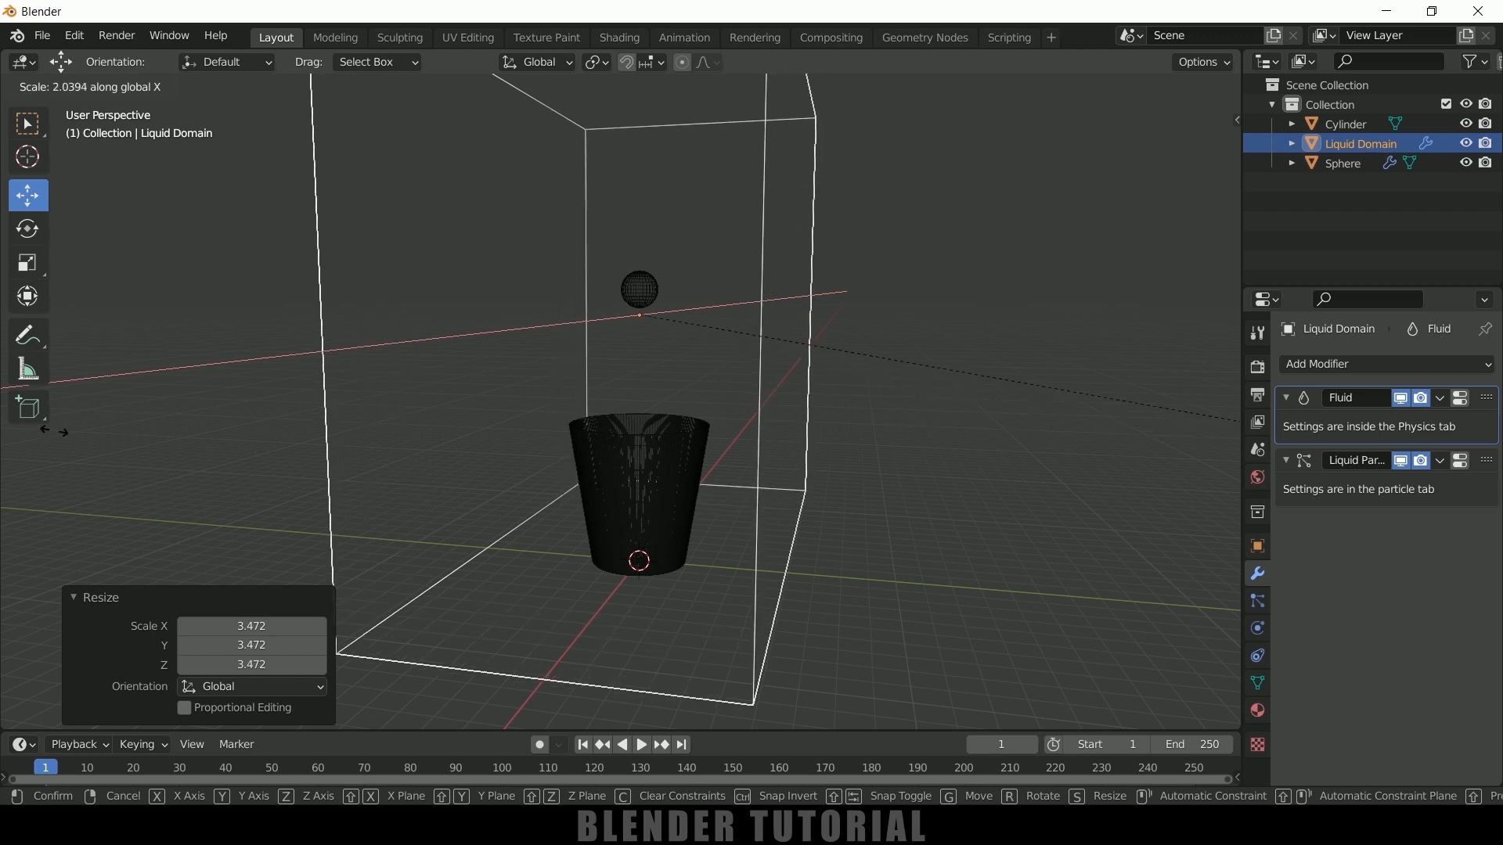
click(63, 427)
key(s)
key(y)
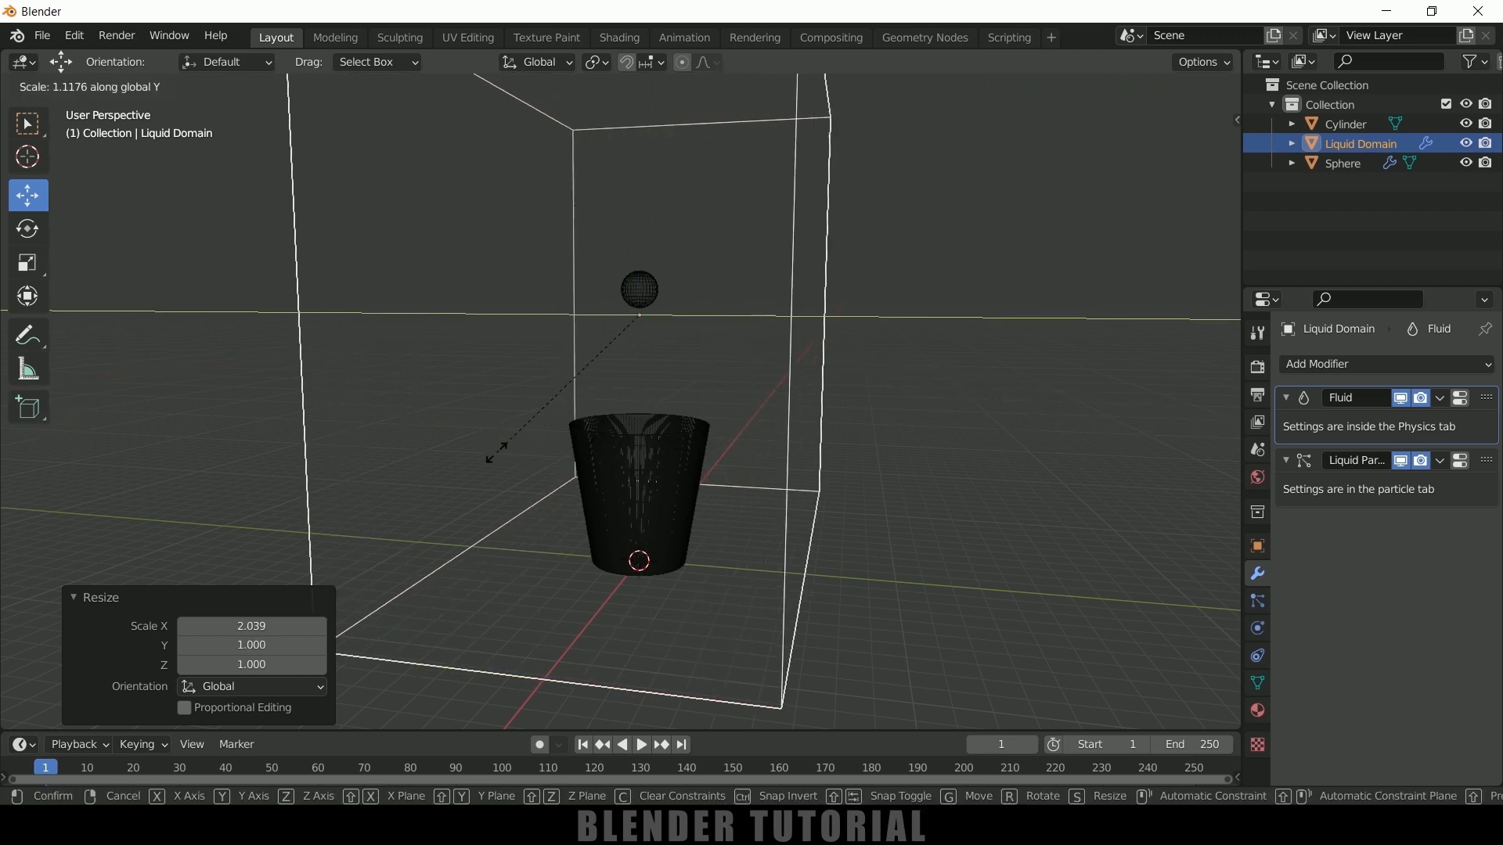
click(554, 538)
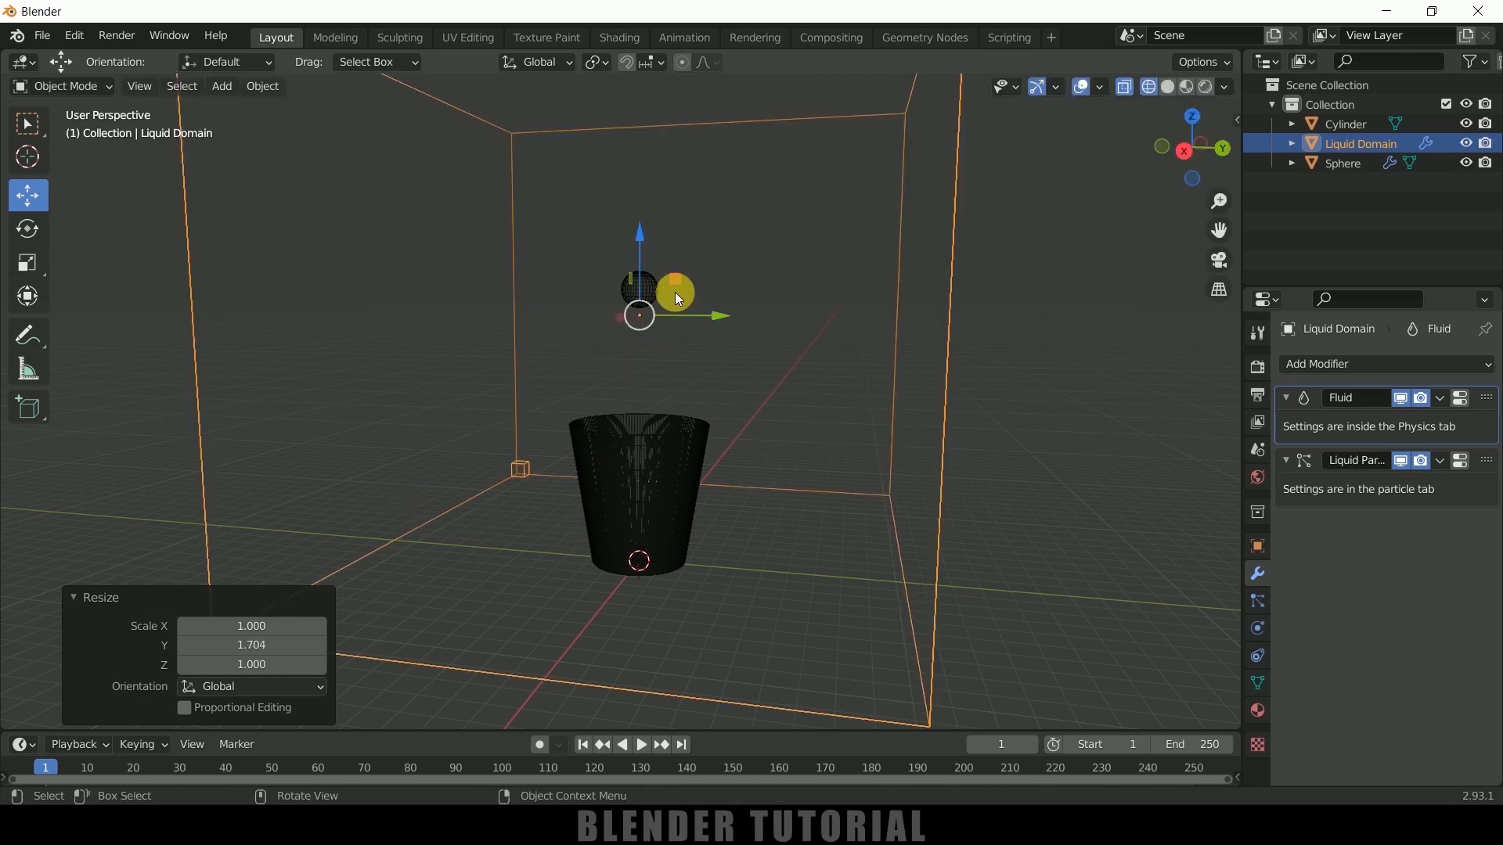
In the right orthographic view, move the liquid domain down about 0.68 m along Z to enclose the cup's base
key(KP_3)
key(g)
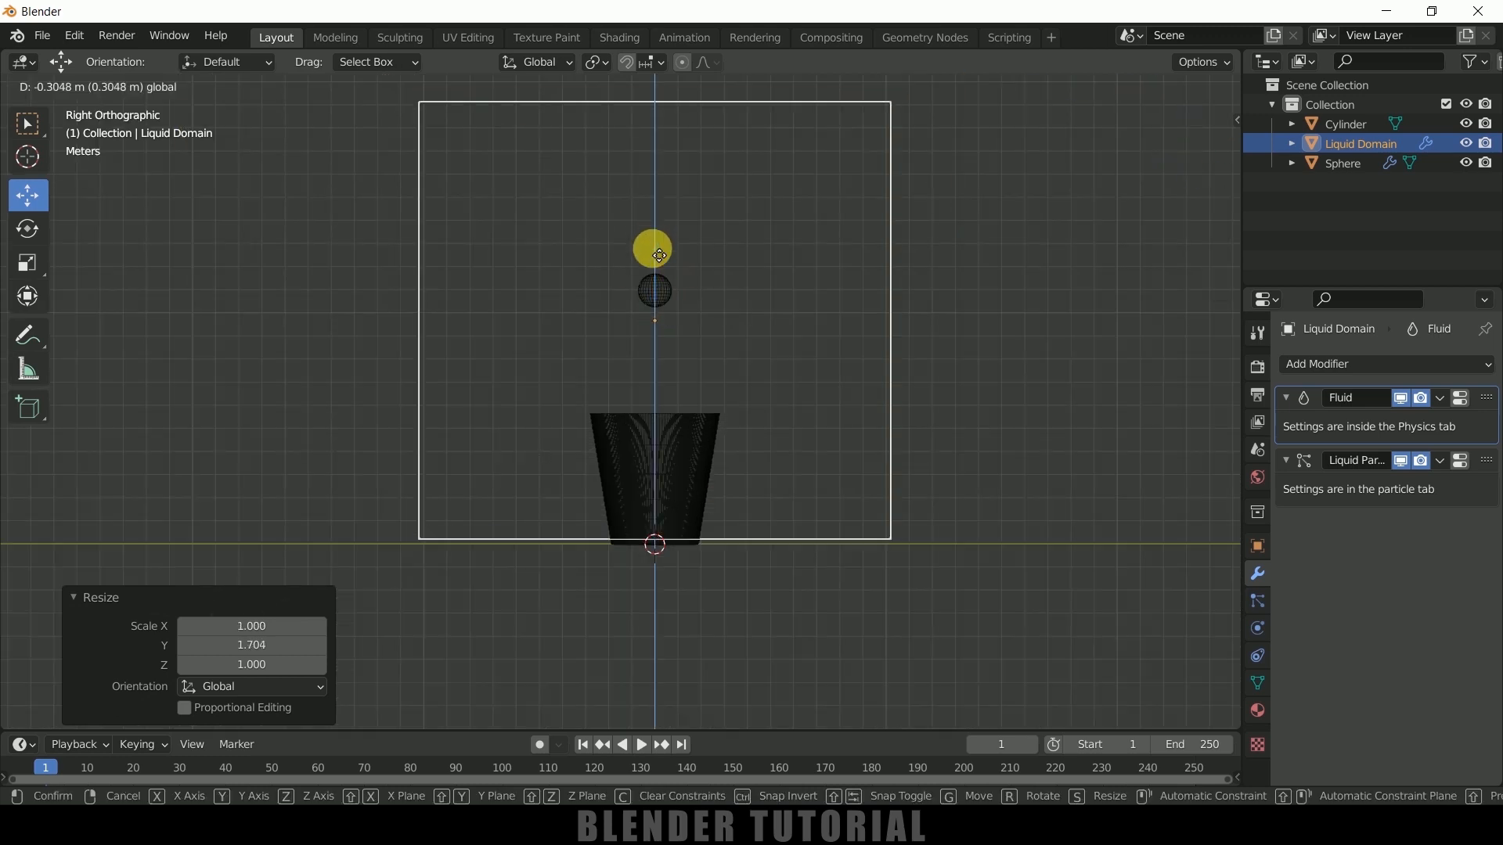
click(658, 261)
Set the sphere's fluid physics to type Flow with flow type Liquid and flow behavior Inflow
middle_drag(802, 352, 683, 336)
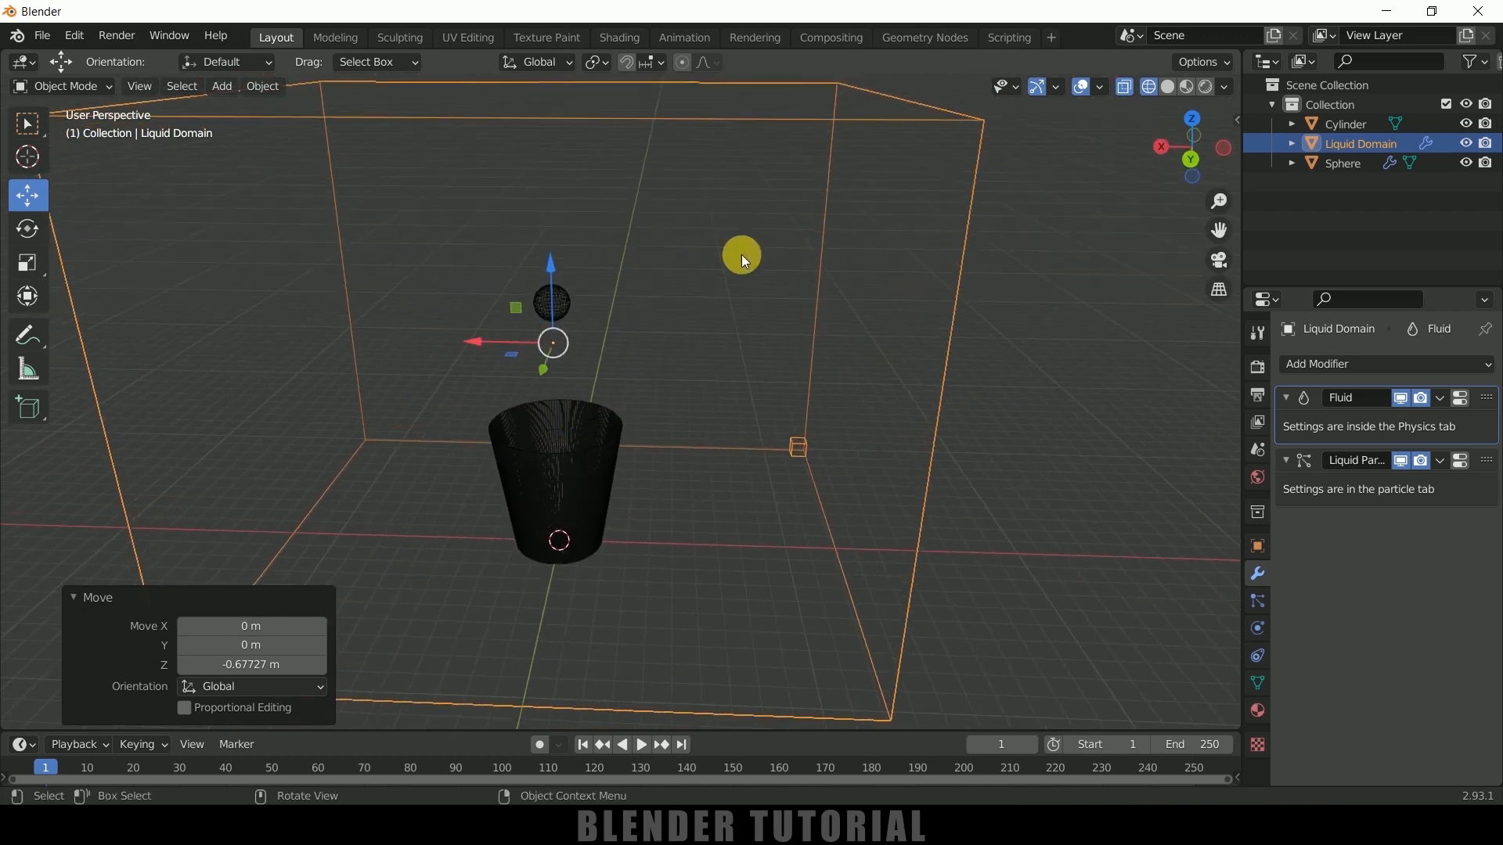
middle_drag(744, 260, 687, 334)
click(580, 324)
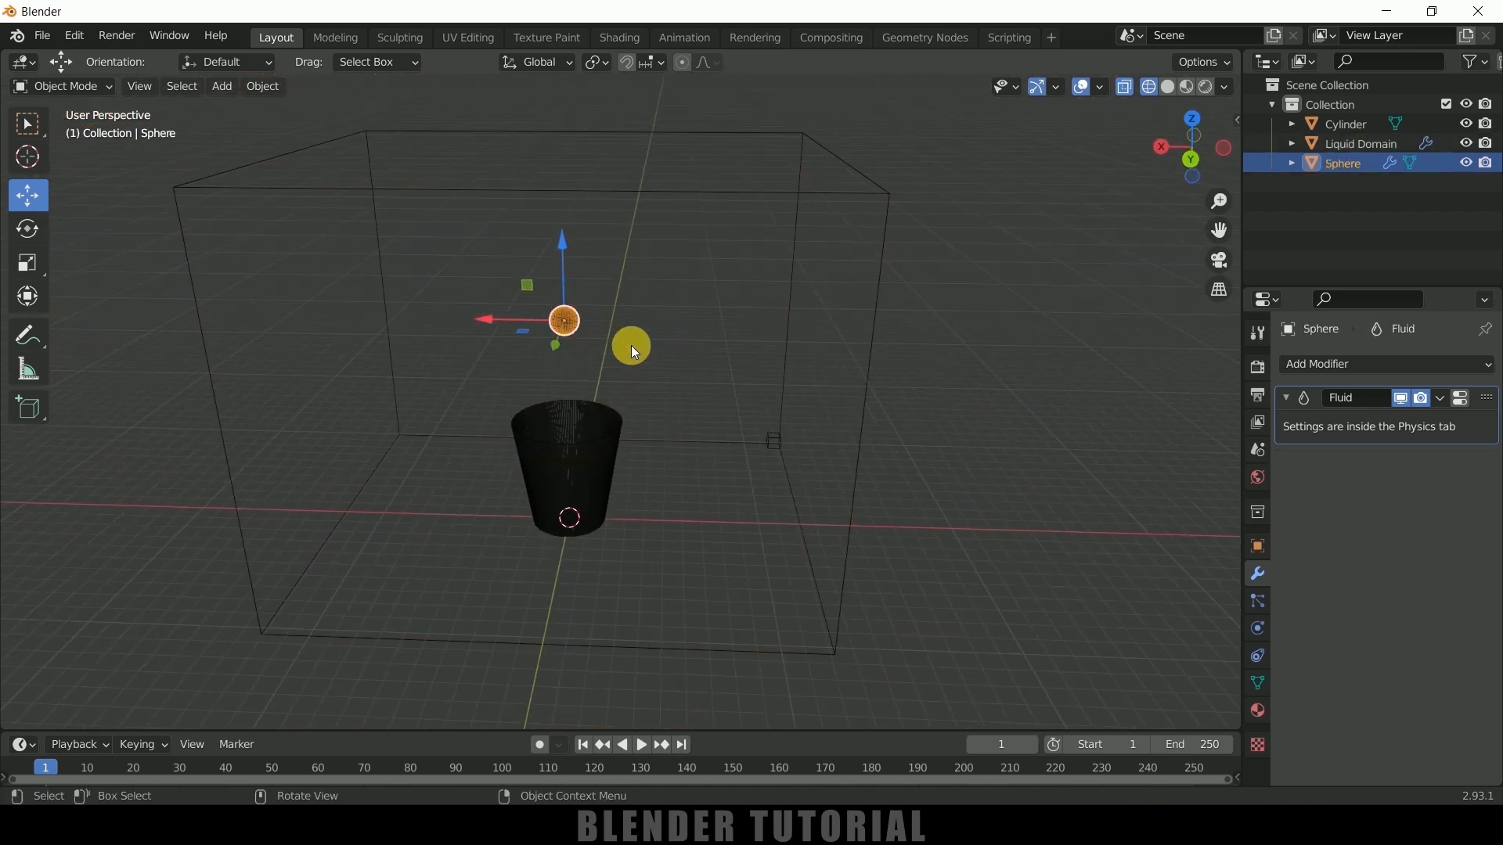
click(1258, 628)
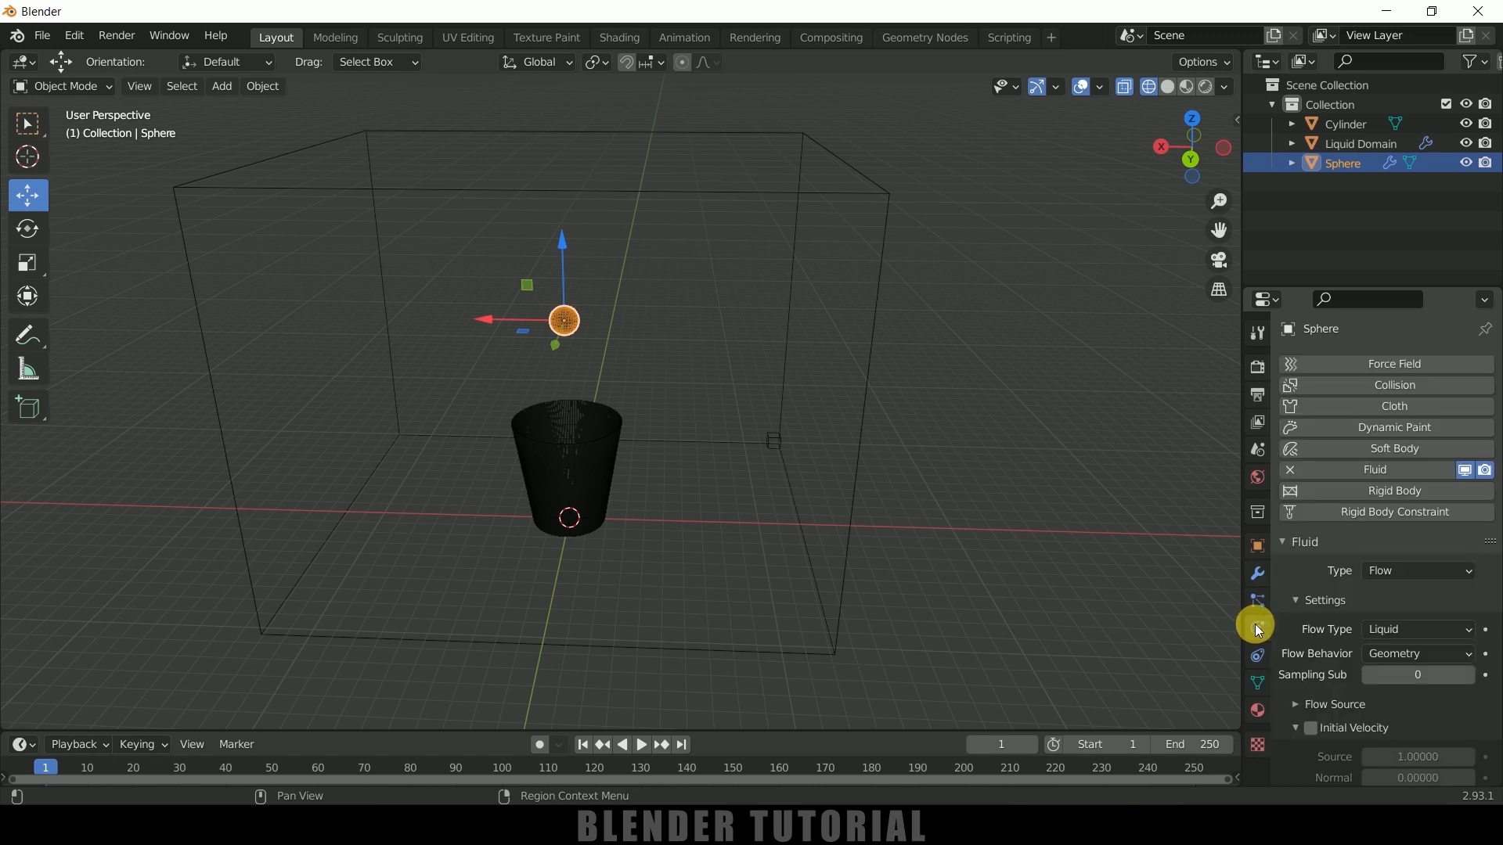
click(1384, 508)
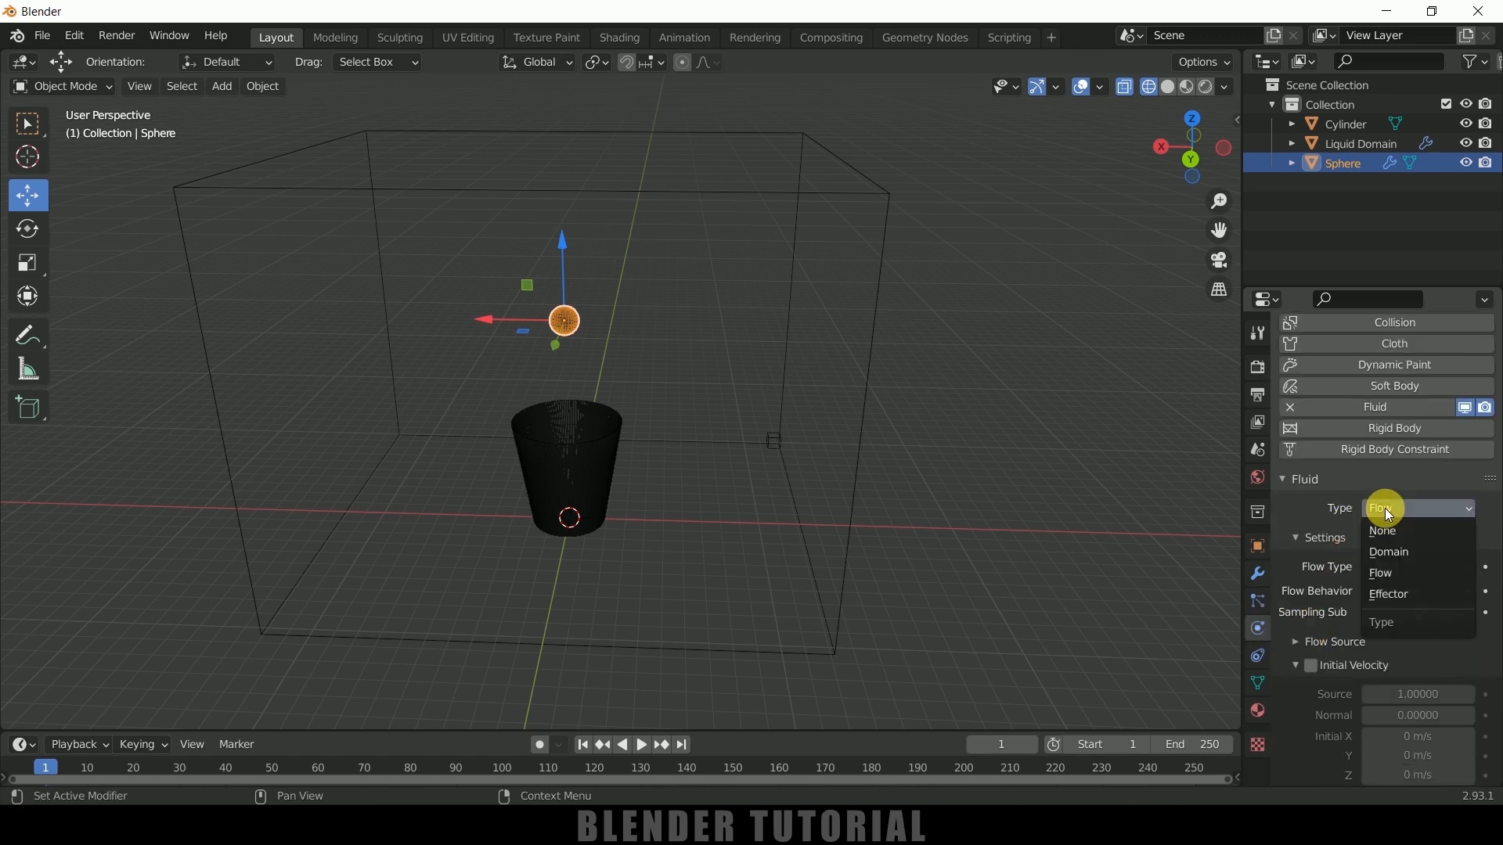
click(1382, 574)
click(1399, 569)
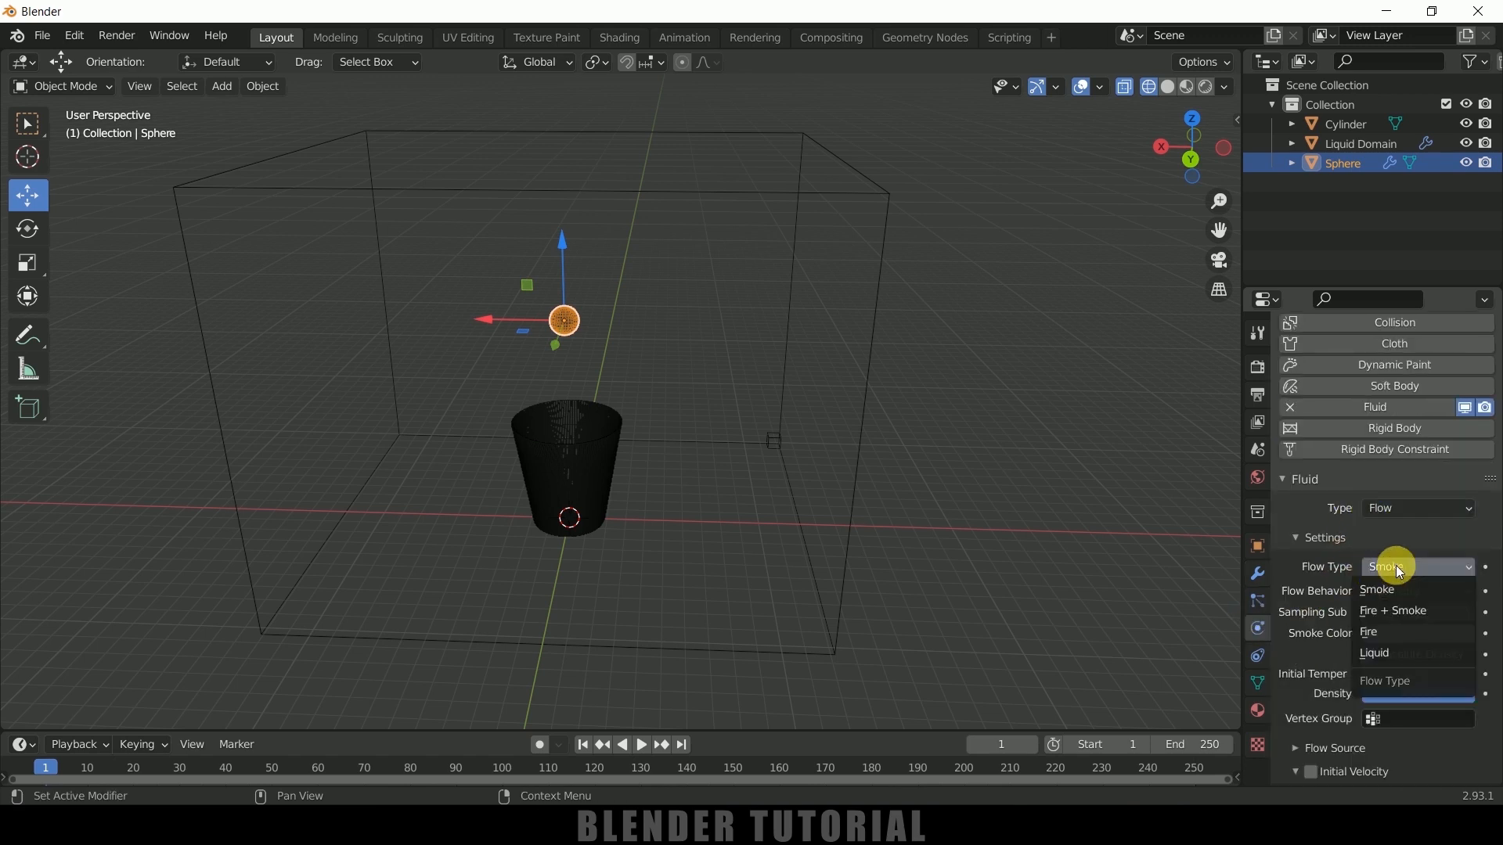
click(1396, 656)
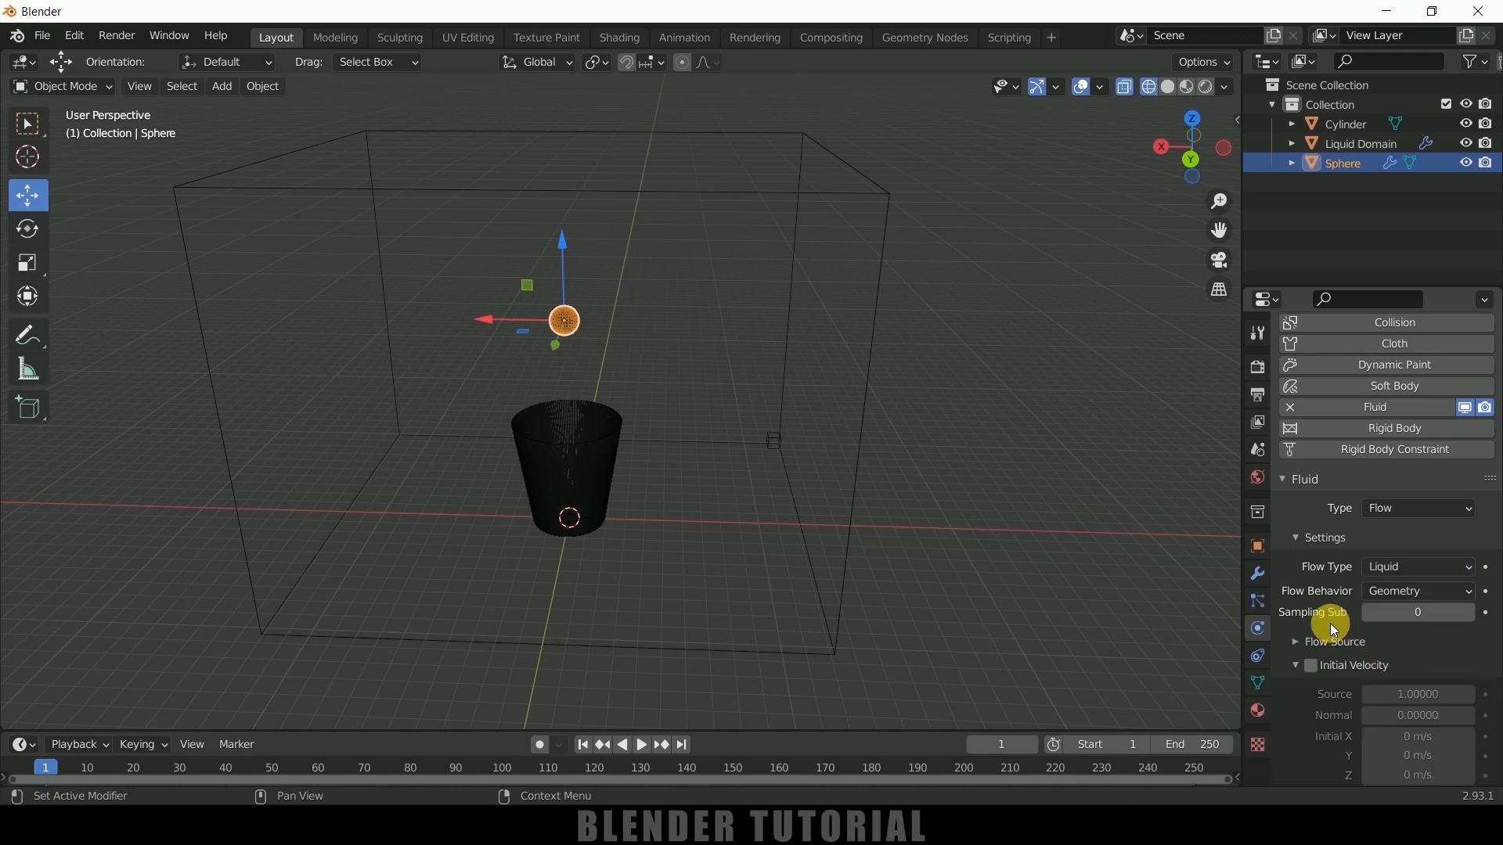
click(1398, 589)
click(1387, 608)
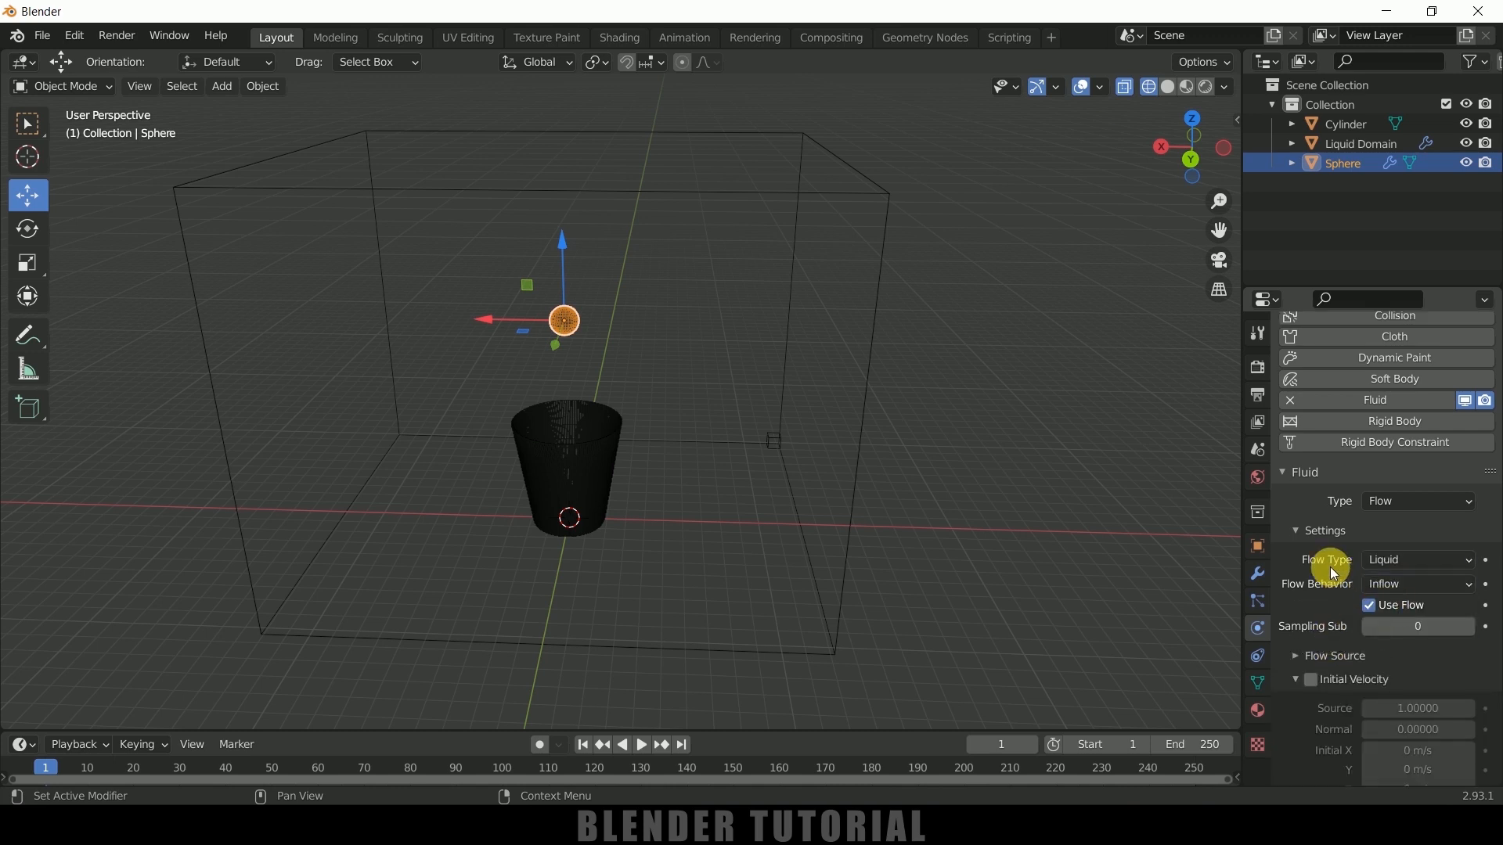
Keyframe the sphere's Use Flow option as enabled at frame 80 and disabled at frame 81
scroll(1334, 572, down, 1)
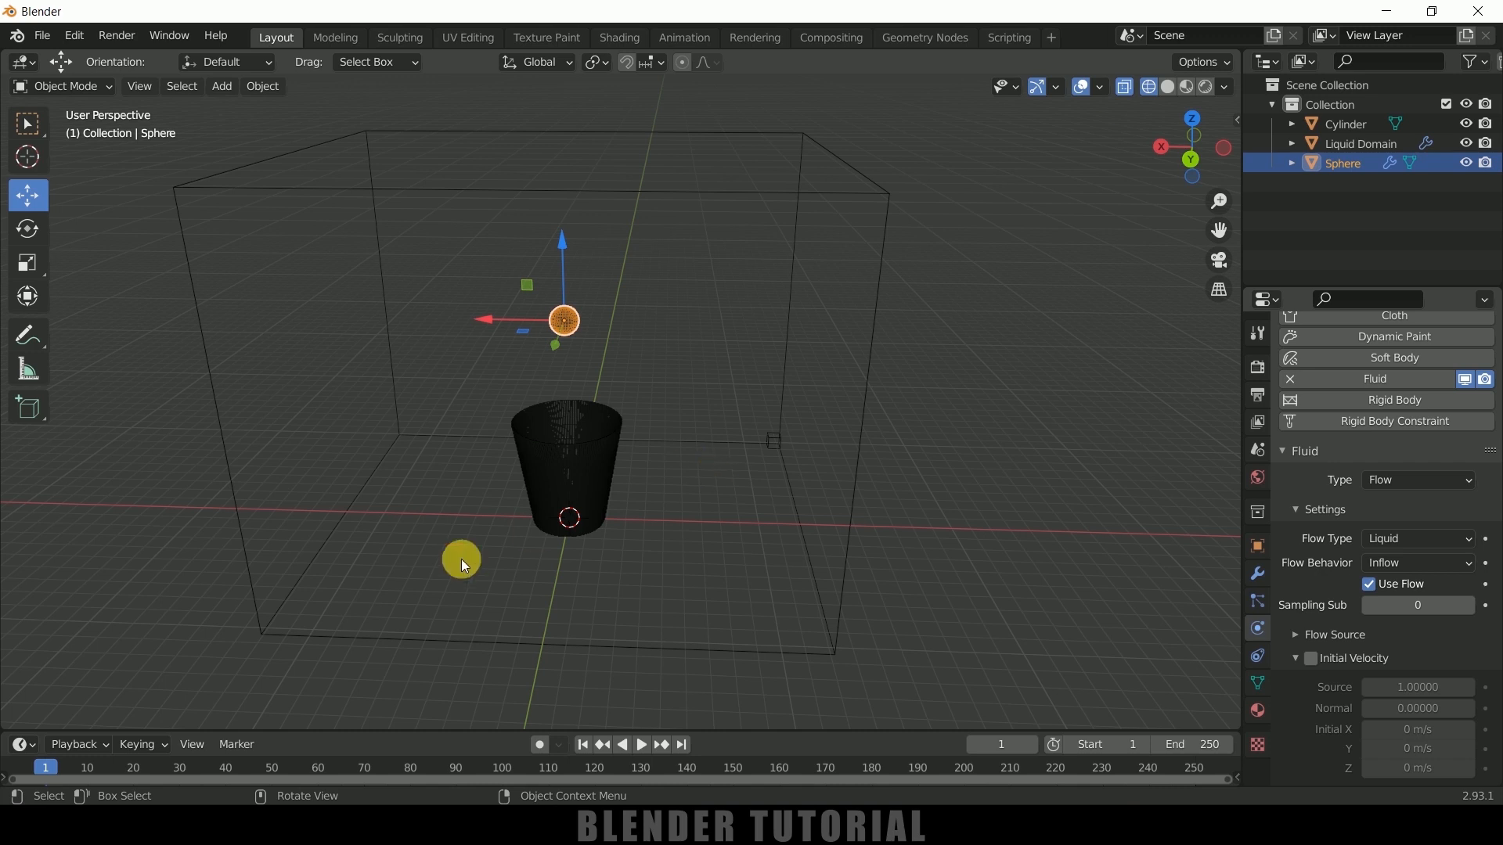
click(410, 770)
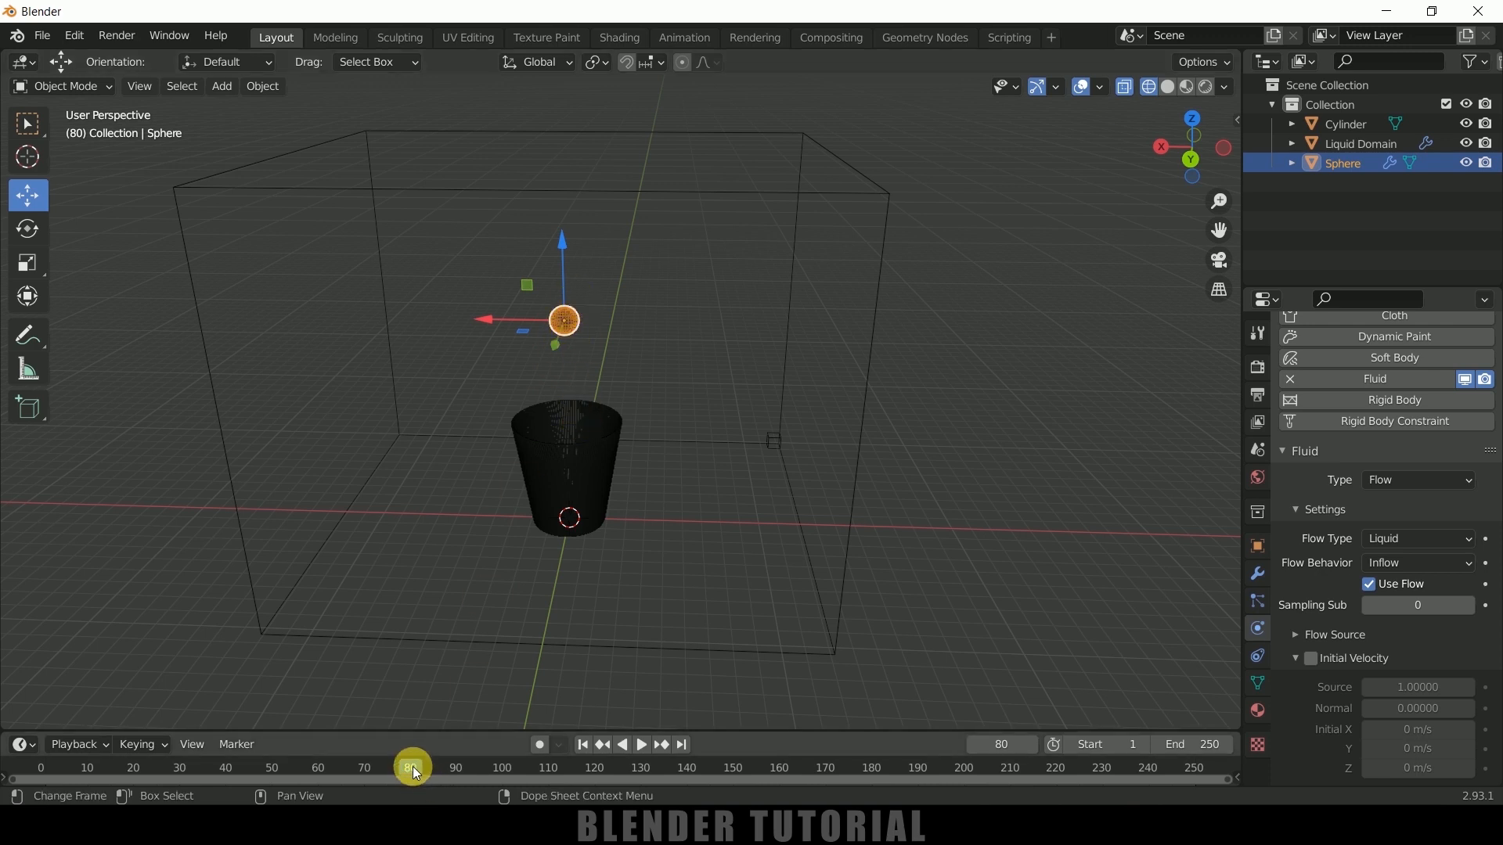
click(1487, 585)
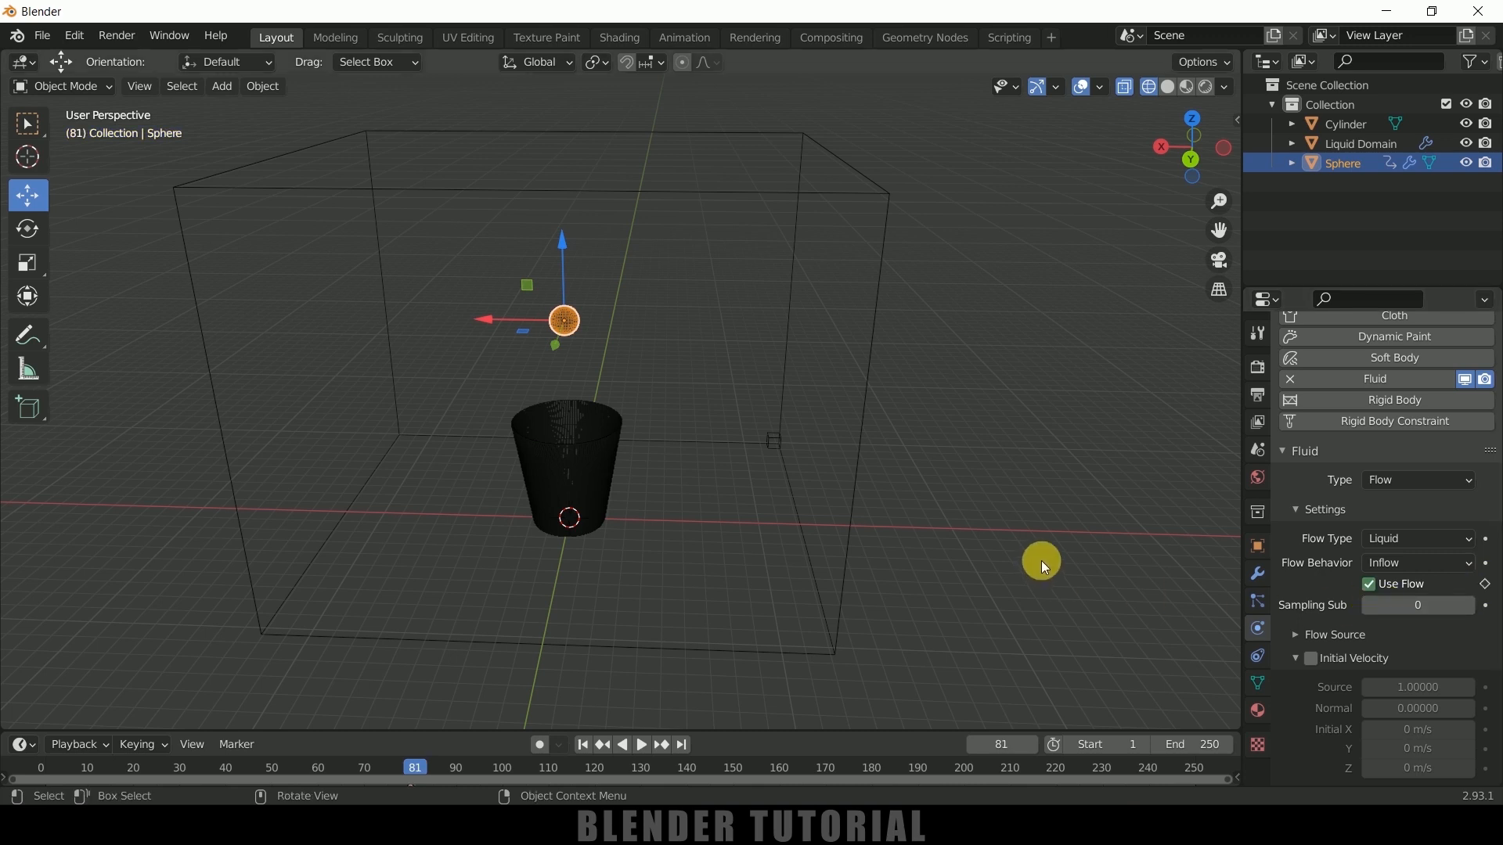
click(1485, 584)
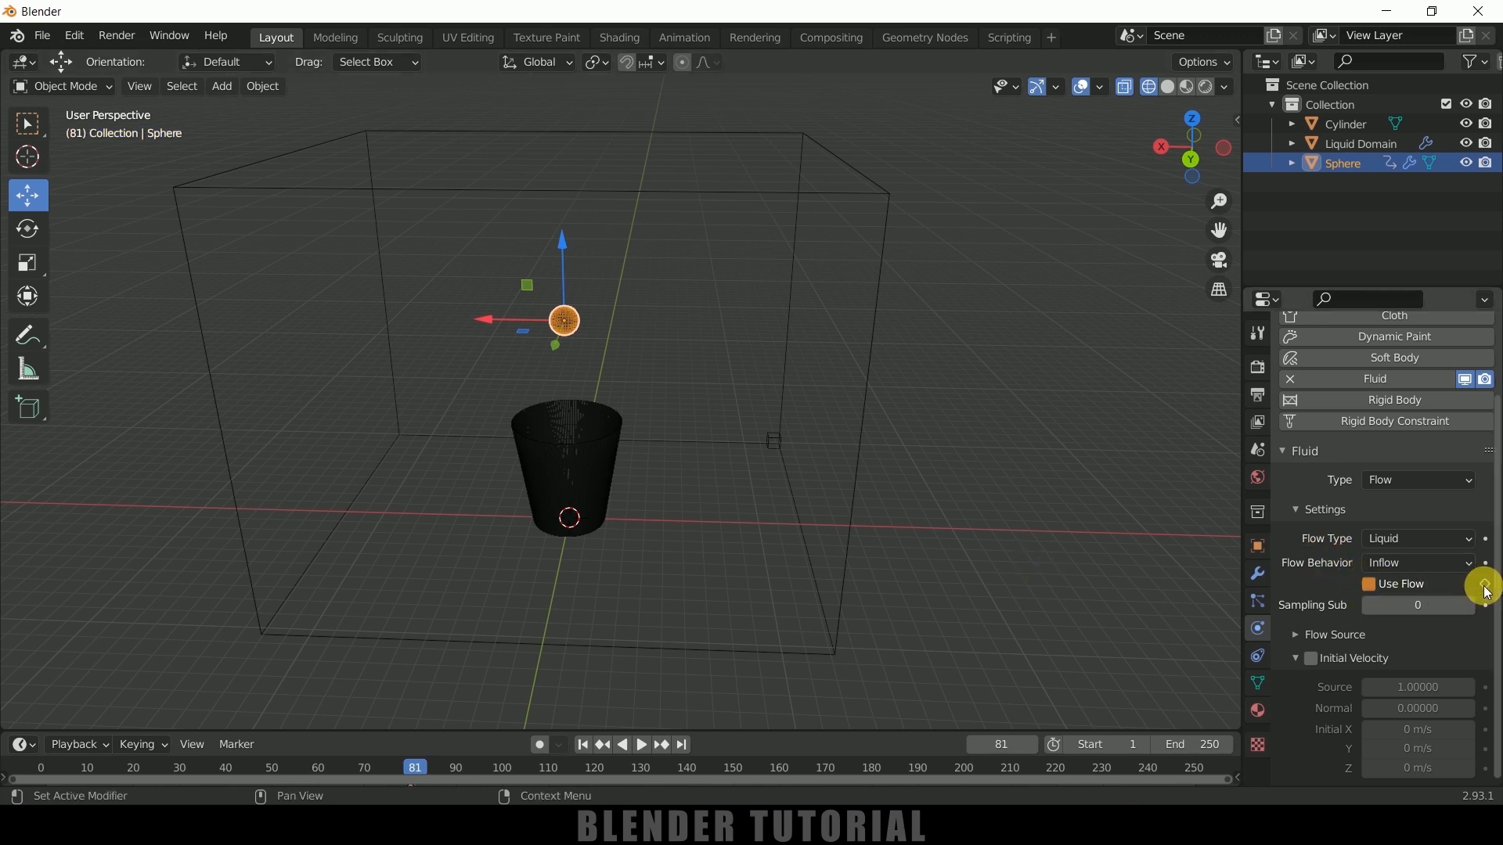
key(Left)
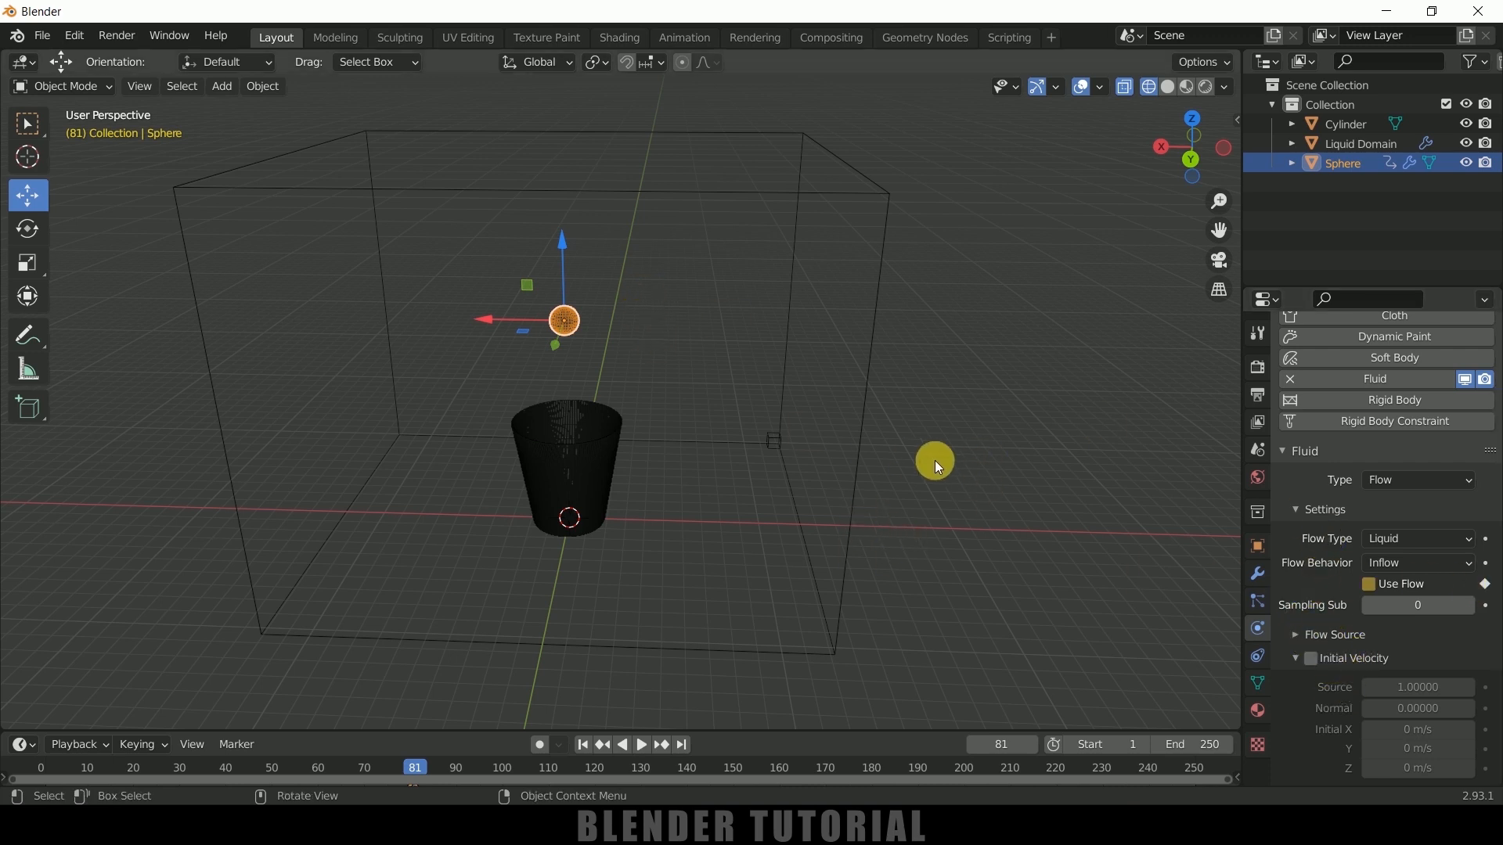
Choose Liquid as the fluid domain's type and set its resolution divisions to 128
click(972, 407)
click(876, 326)
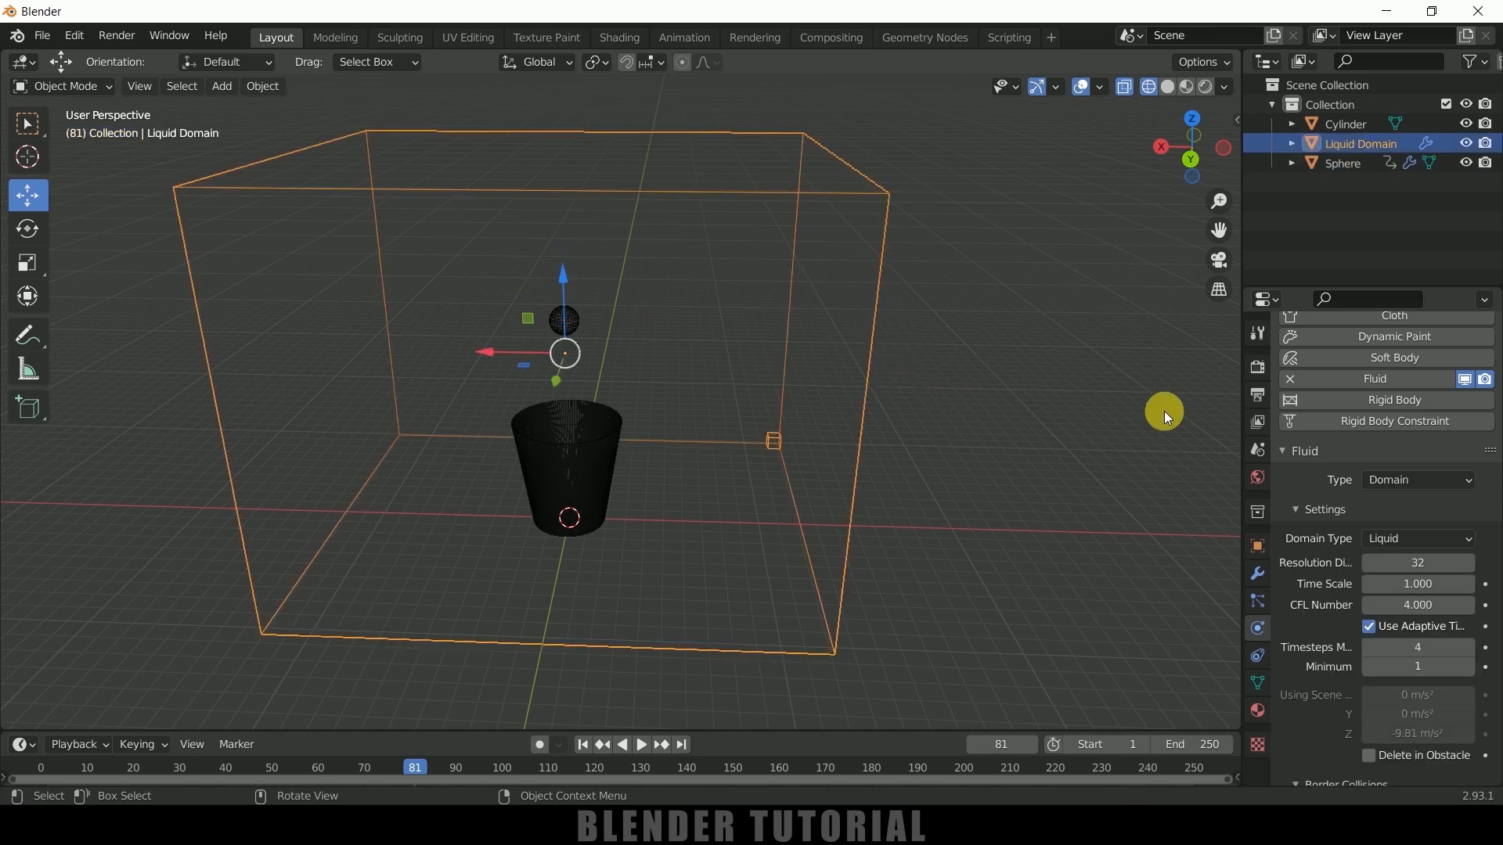
scroll(1331, 532, down, 2)
click(1386, 476)
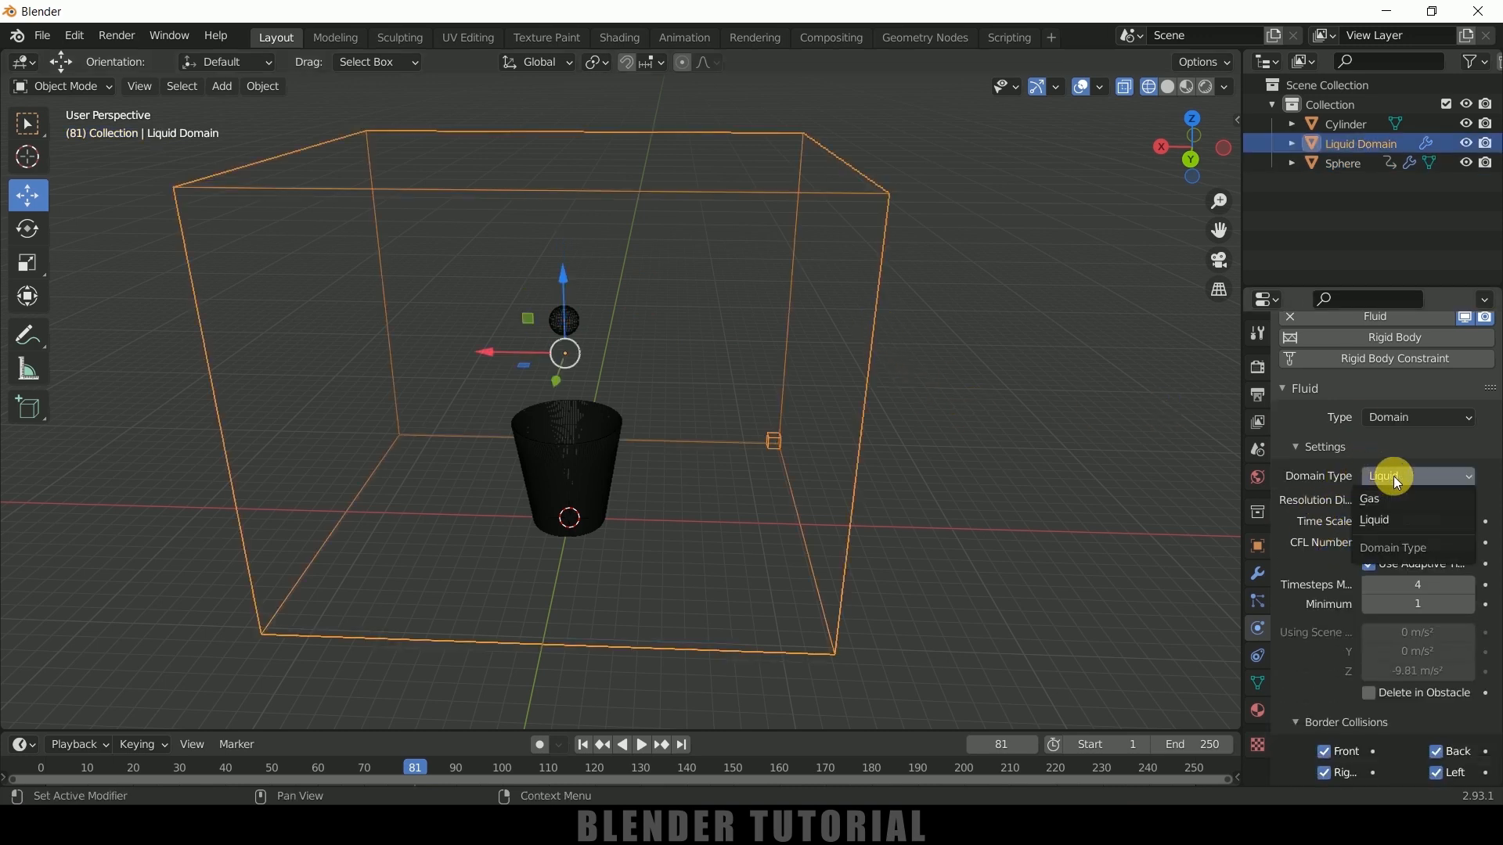
click(1381, 520)
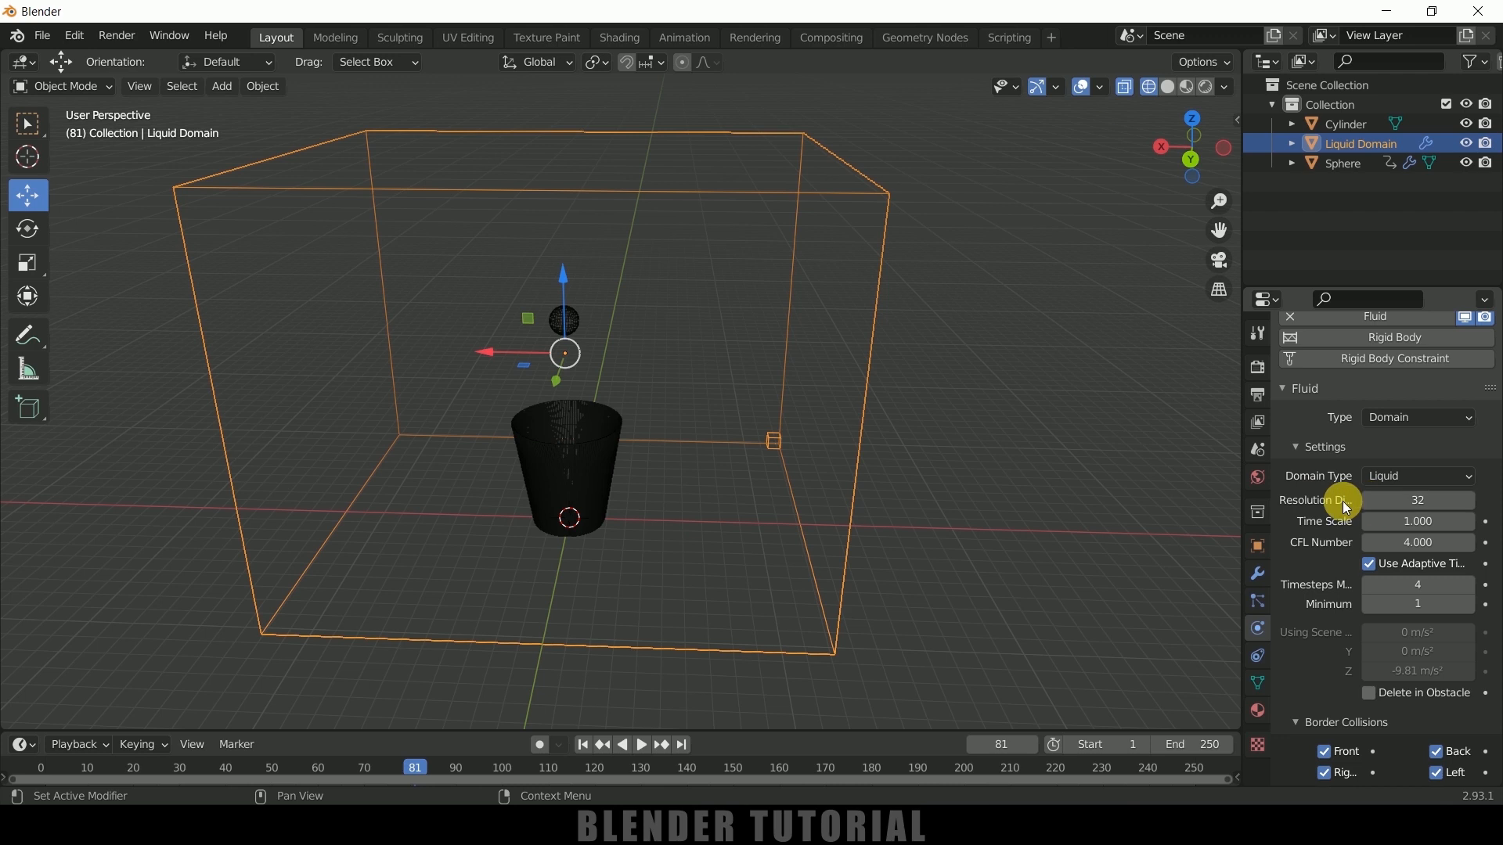
click(1440, 509)
text(128)
key(Return)
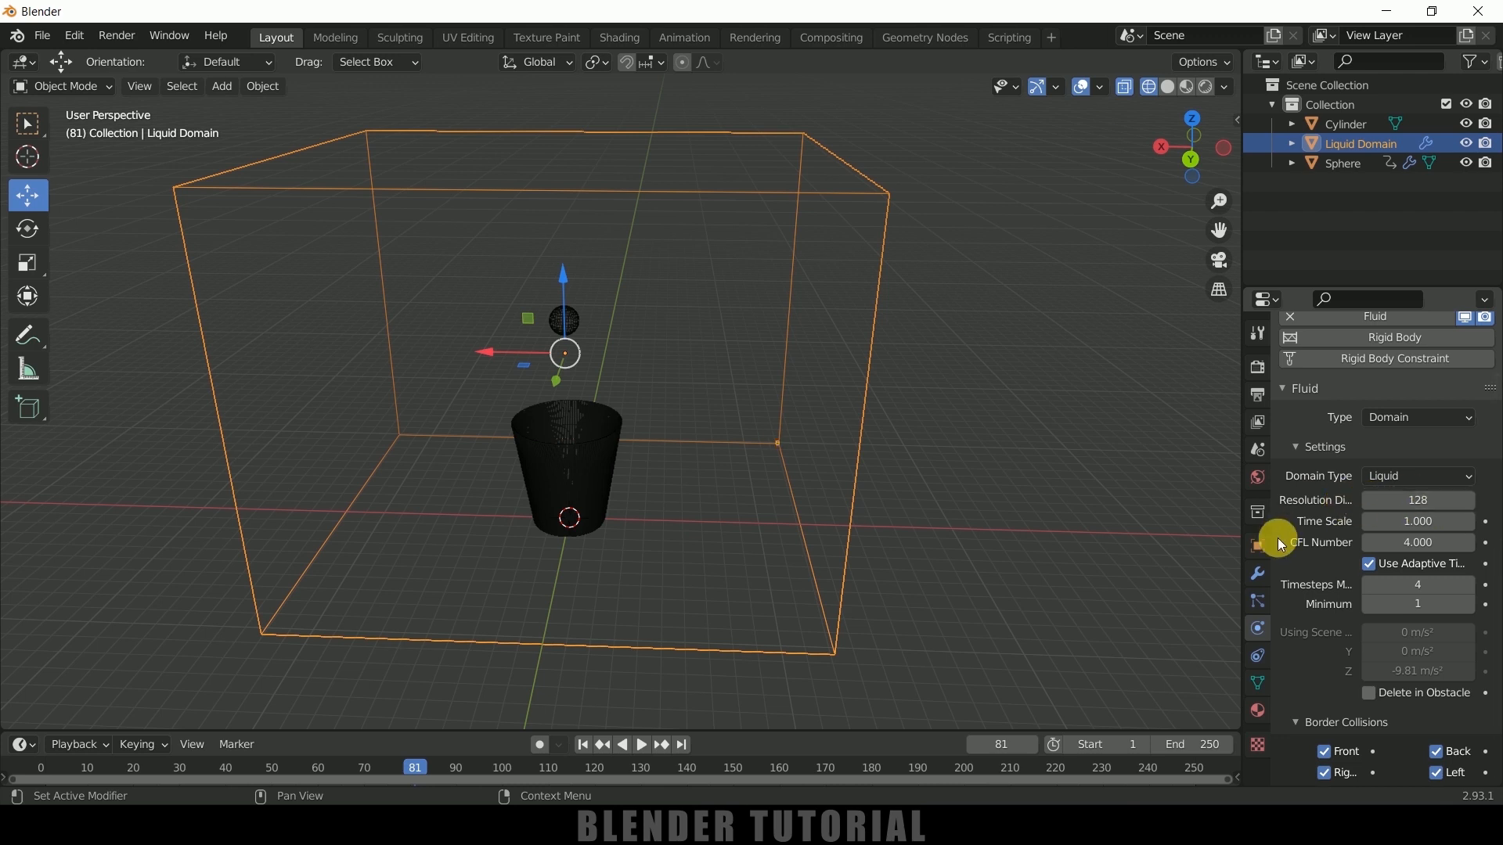
Disable the domain's Front, Right, Top, Back and Left border collisions, leaving only Bottom enabled
scroll(1304, 537, down, 5)
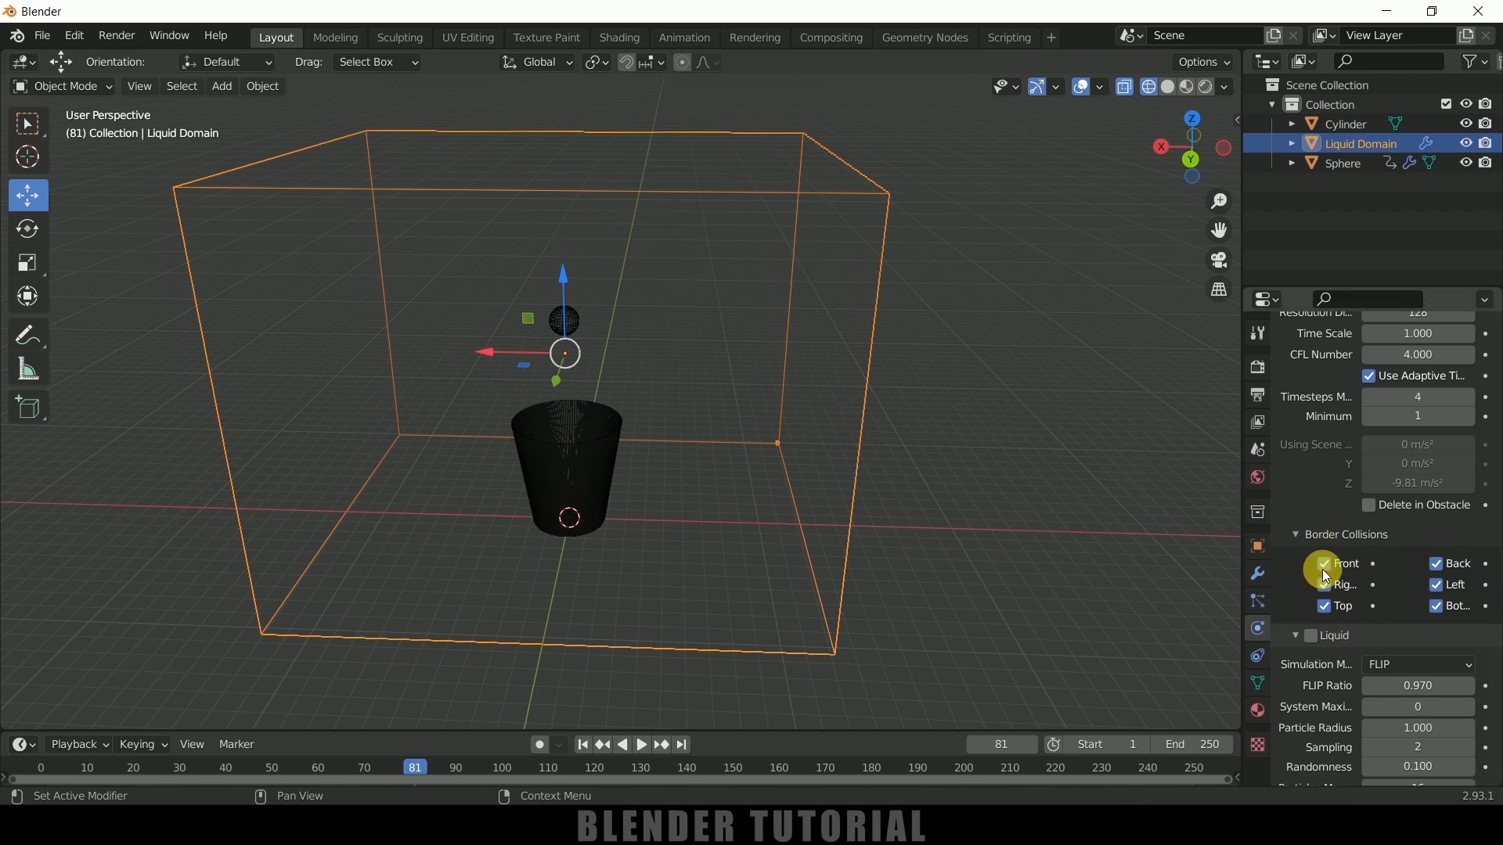
drag(1243, 553, 1152, 552)
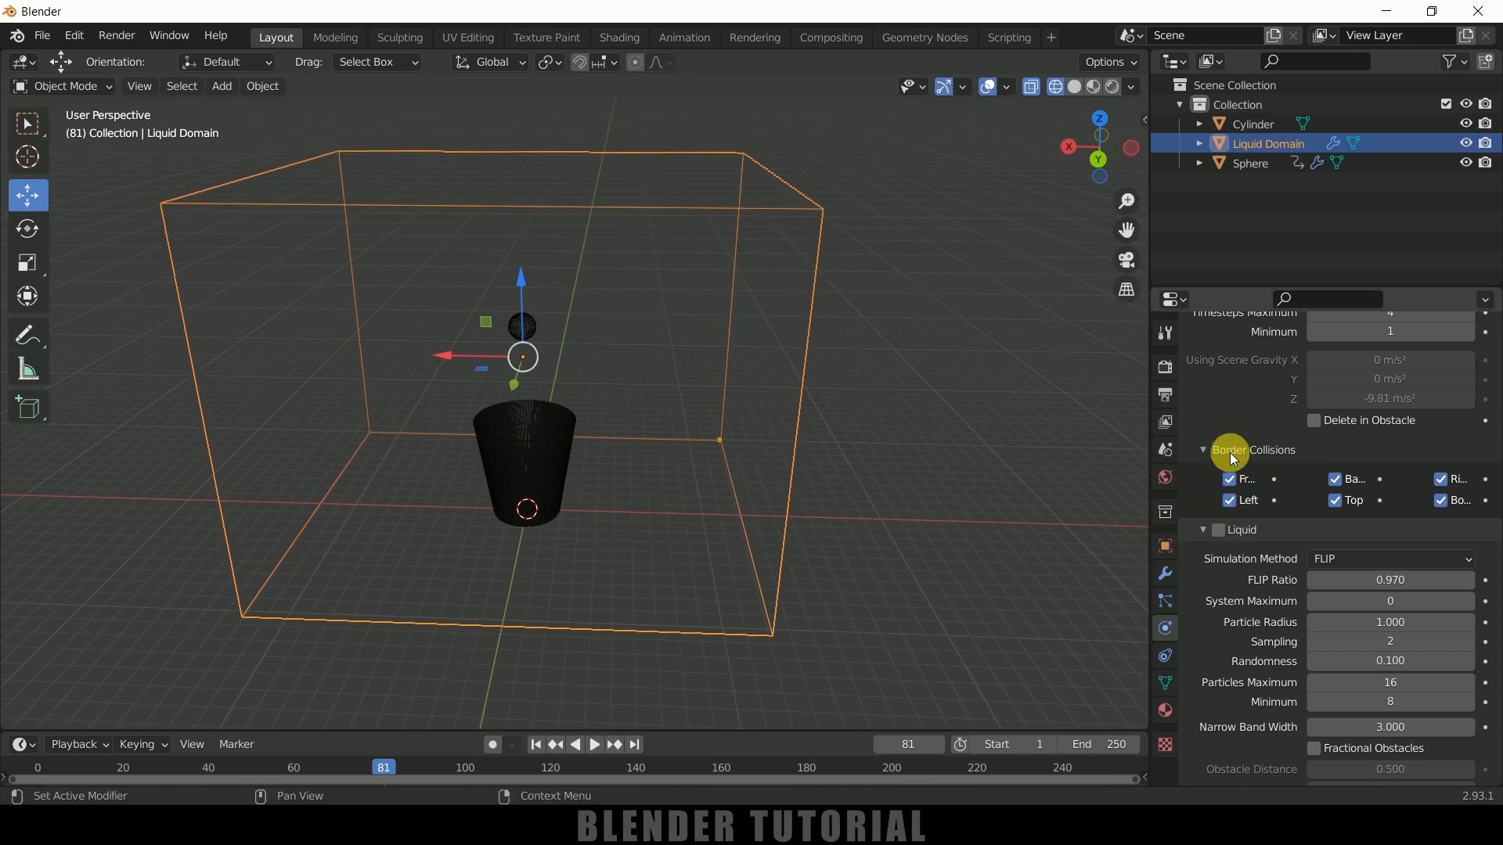
drag(1150, 486, 1235, 498)
drag(1310, 565, 1311, 606)
click(1432, 564)
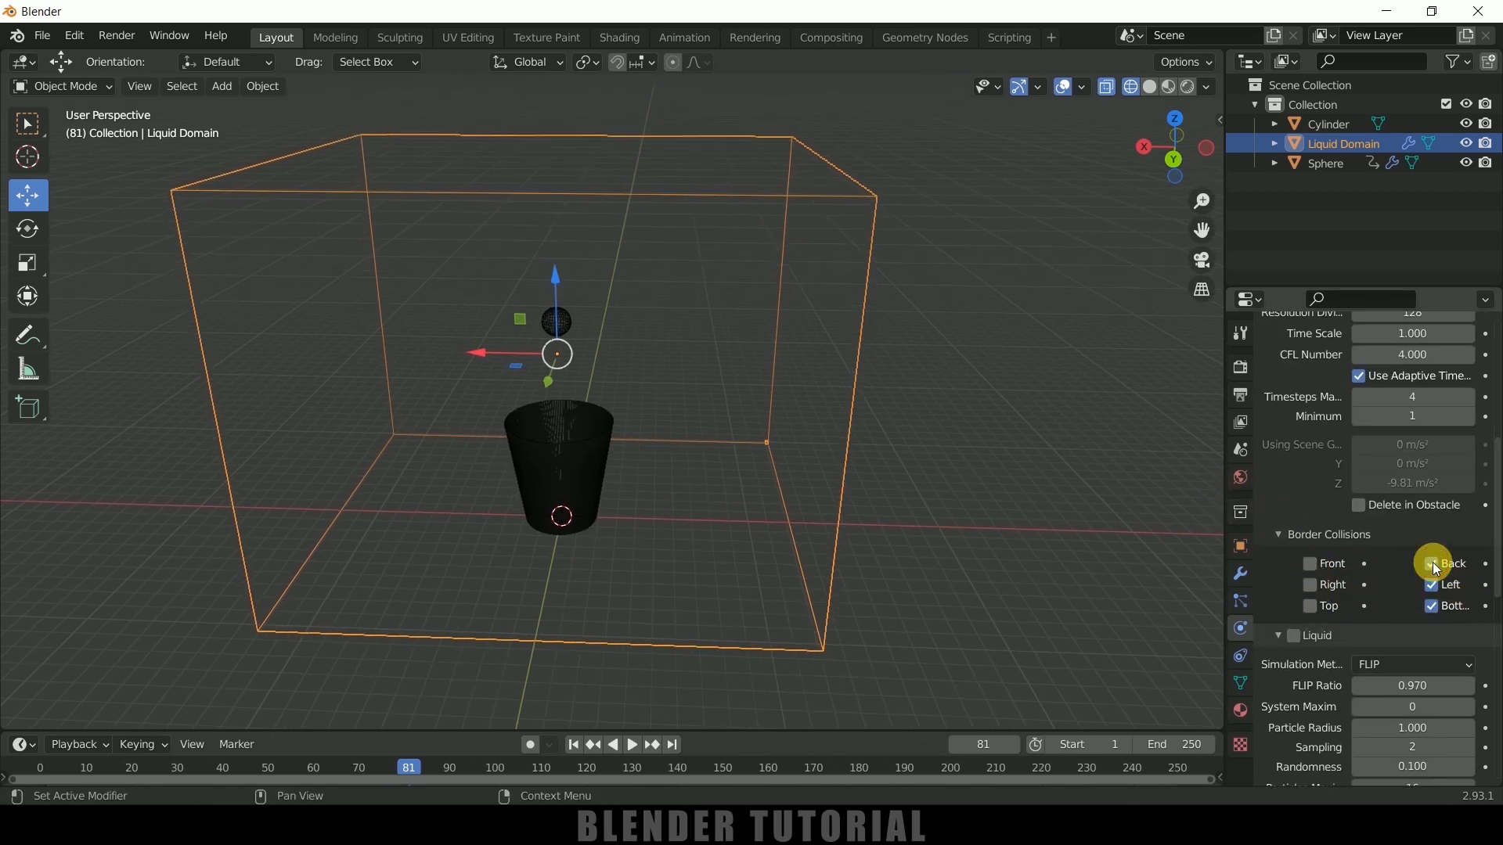
click(1432, 585)
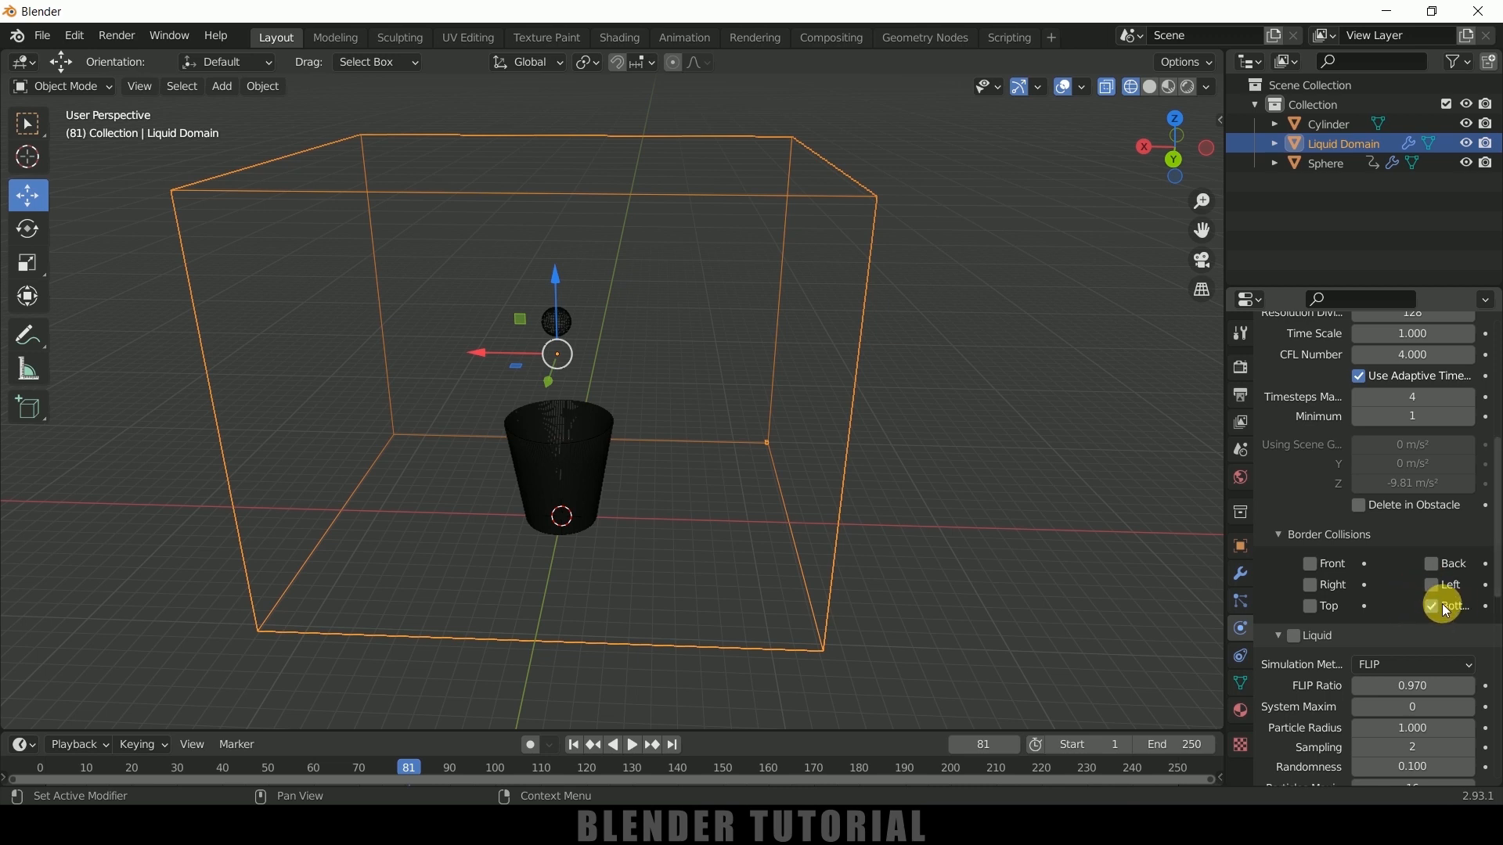
Enable Liquid simulation on the domain with the FLIP method, and turn on Fractional Obstacles
scroll(1335, 614, down, 4)
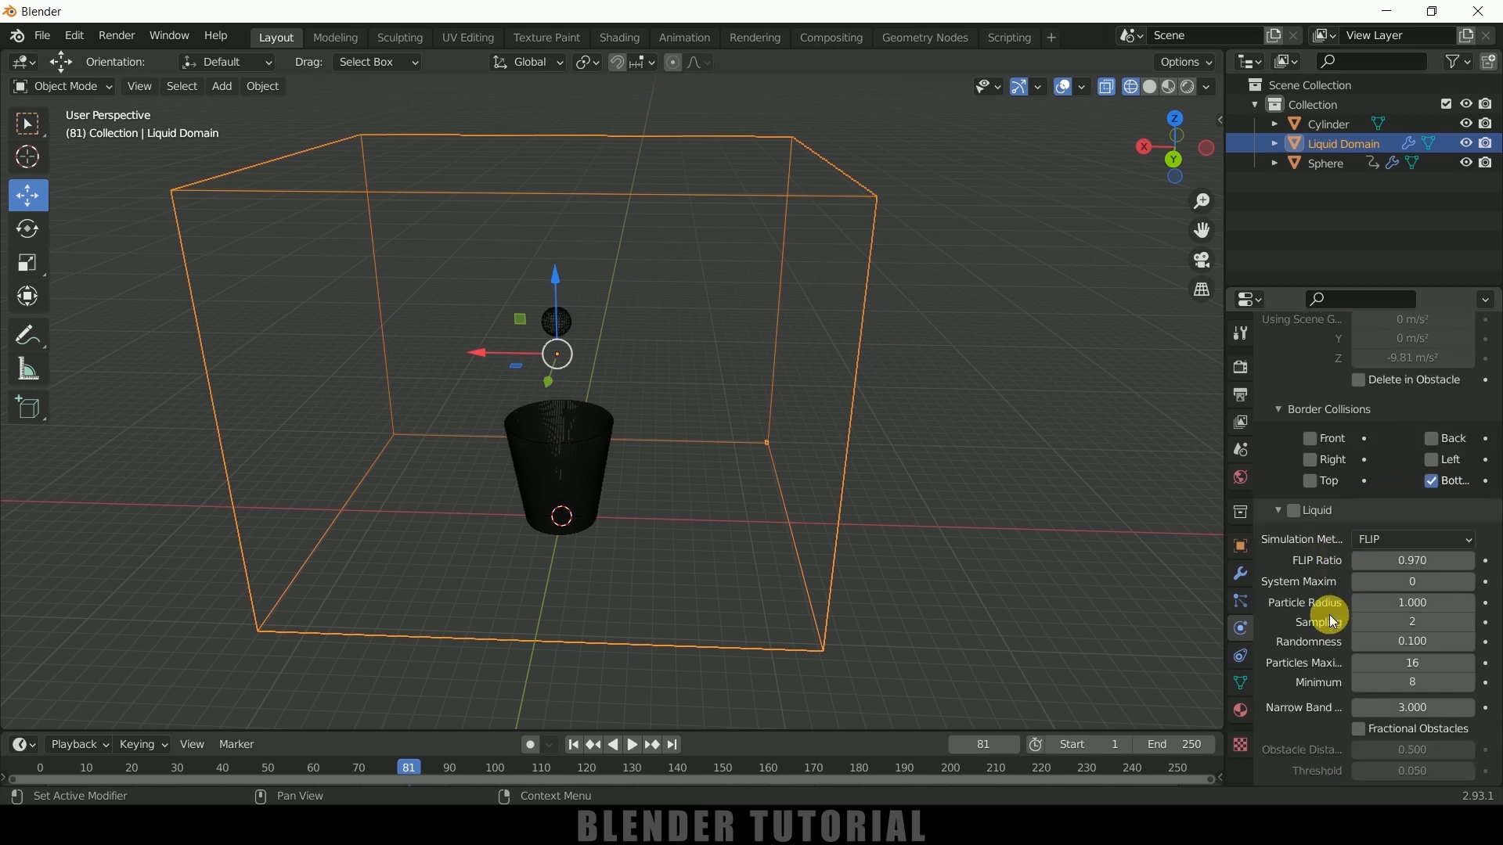
click(1291, 511)
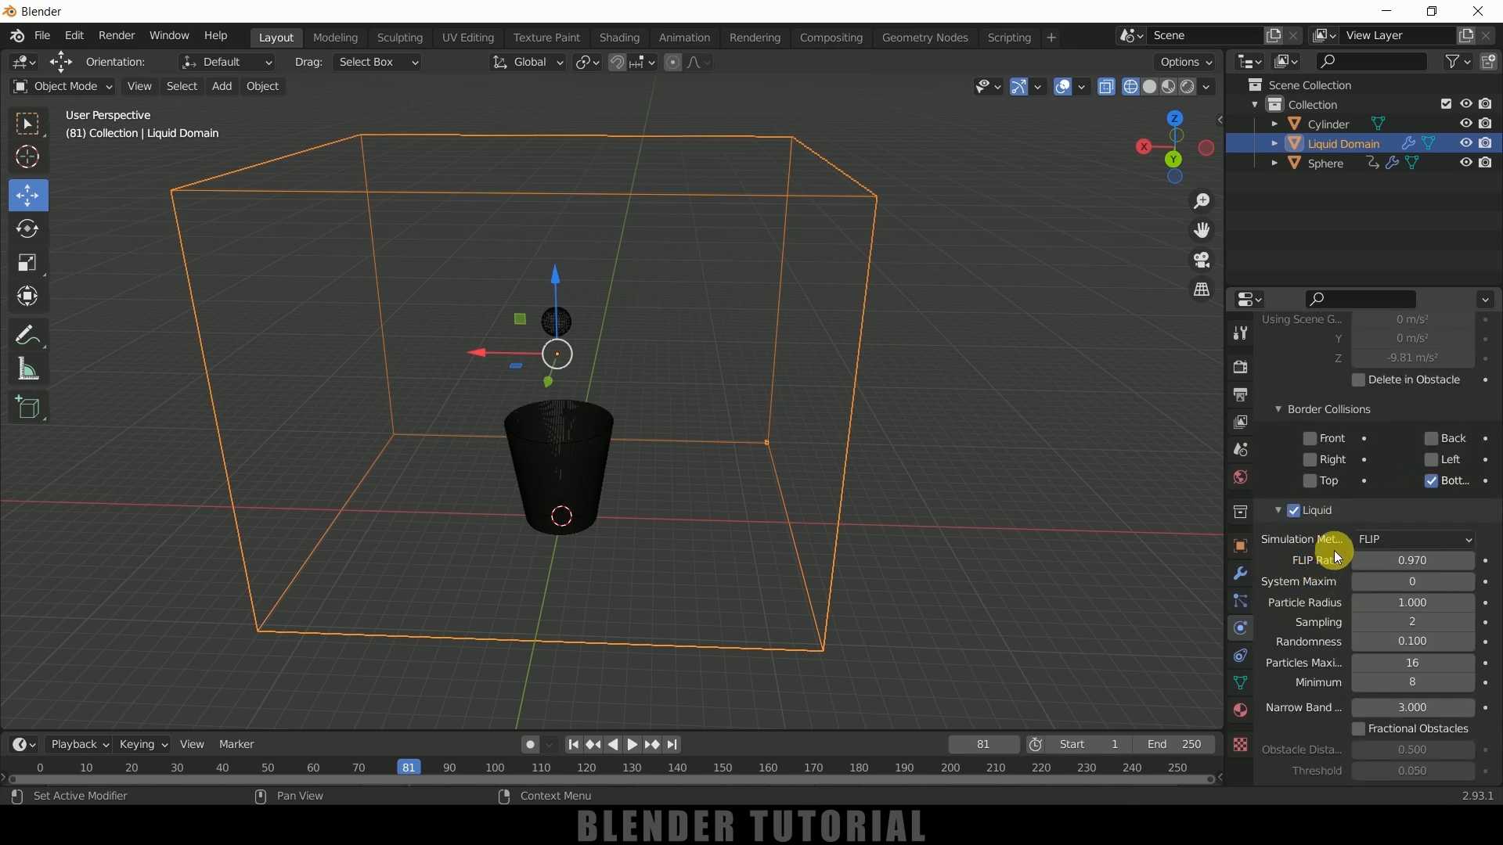
click(1406, 539)
scroll(1268, 601, down, 3)
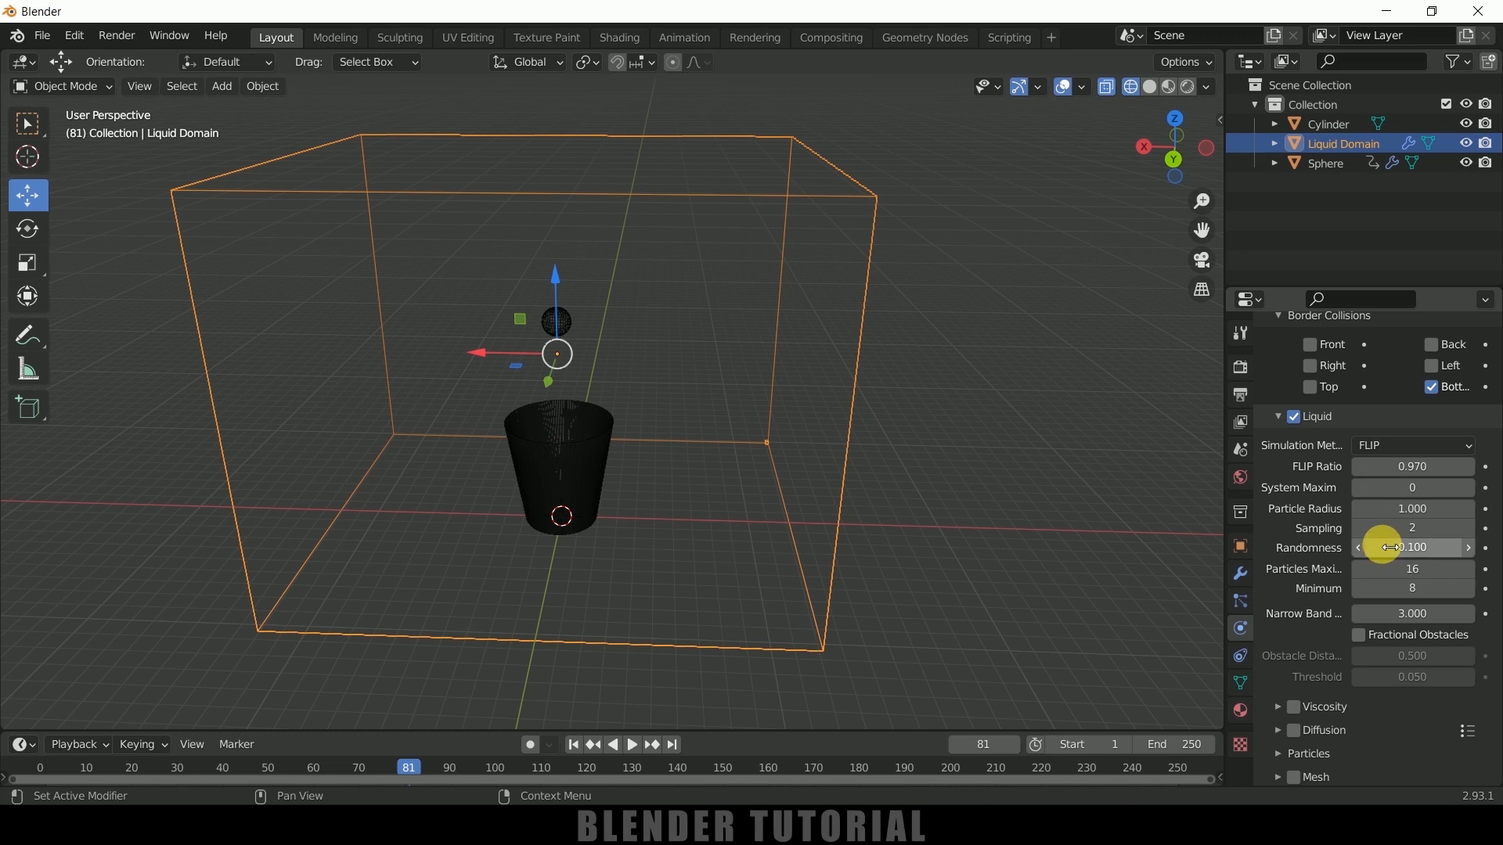
scroll(1318, 579, down, 1)
scroll(1319, 579, down, 1)
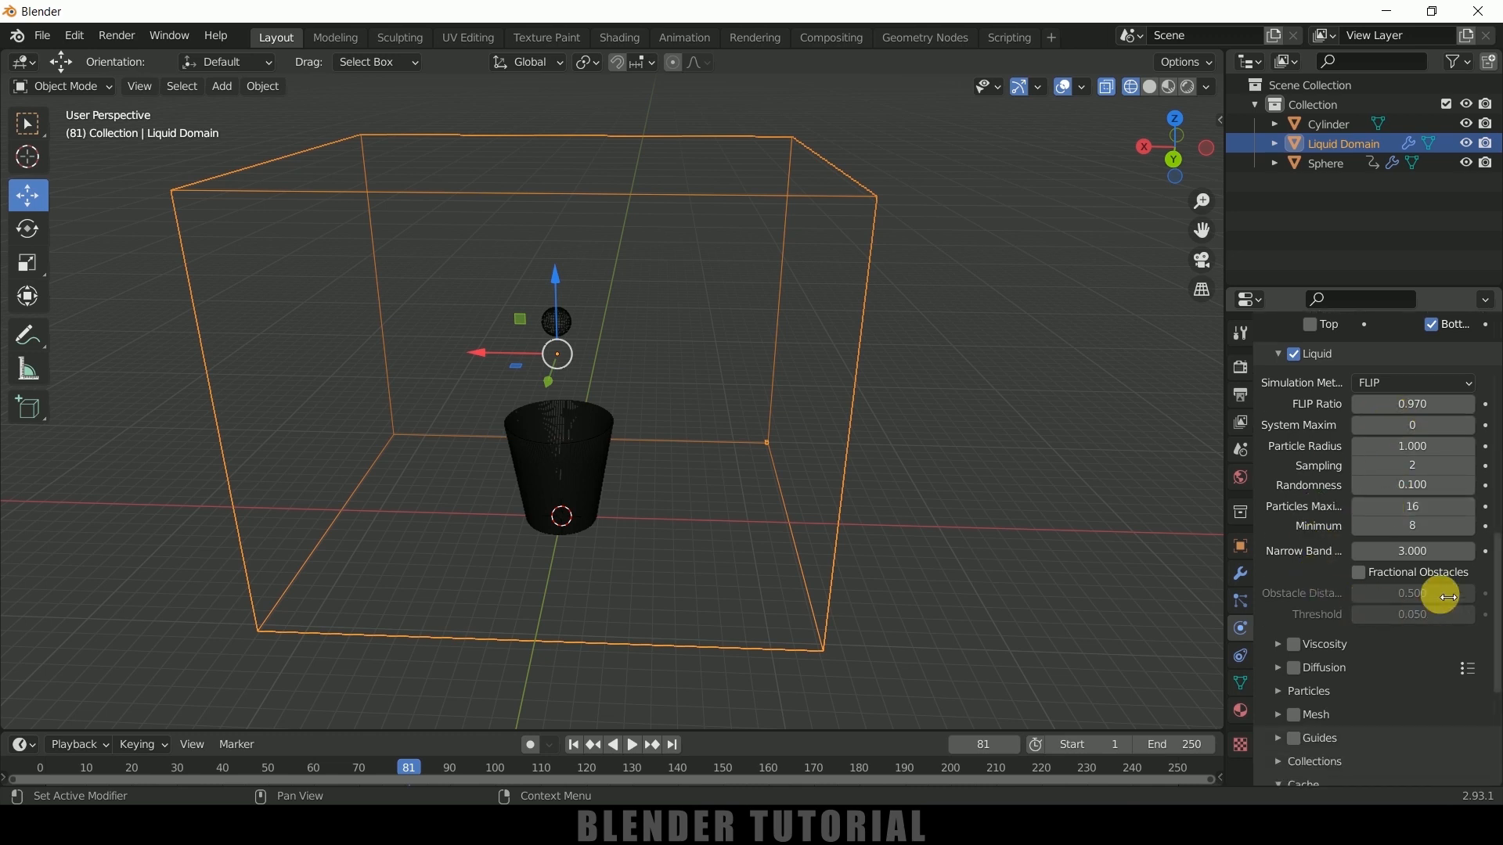
click(1359, 577)
Enable Diffusion on the liquid domain and apply the Water preset to it
scroll(1322, 567, down, 3)
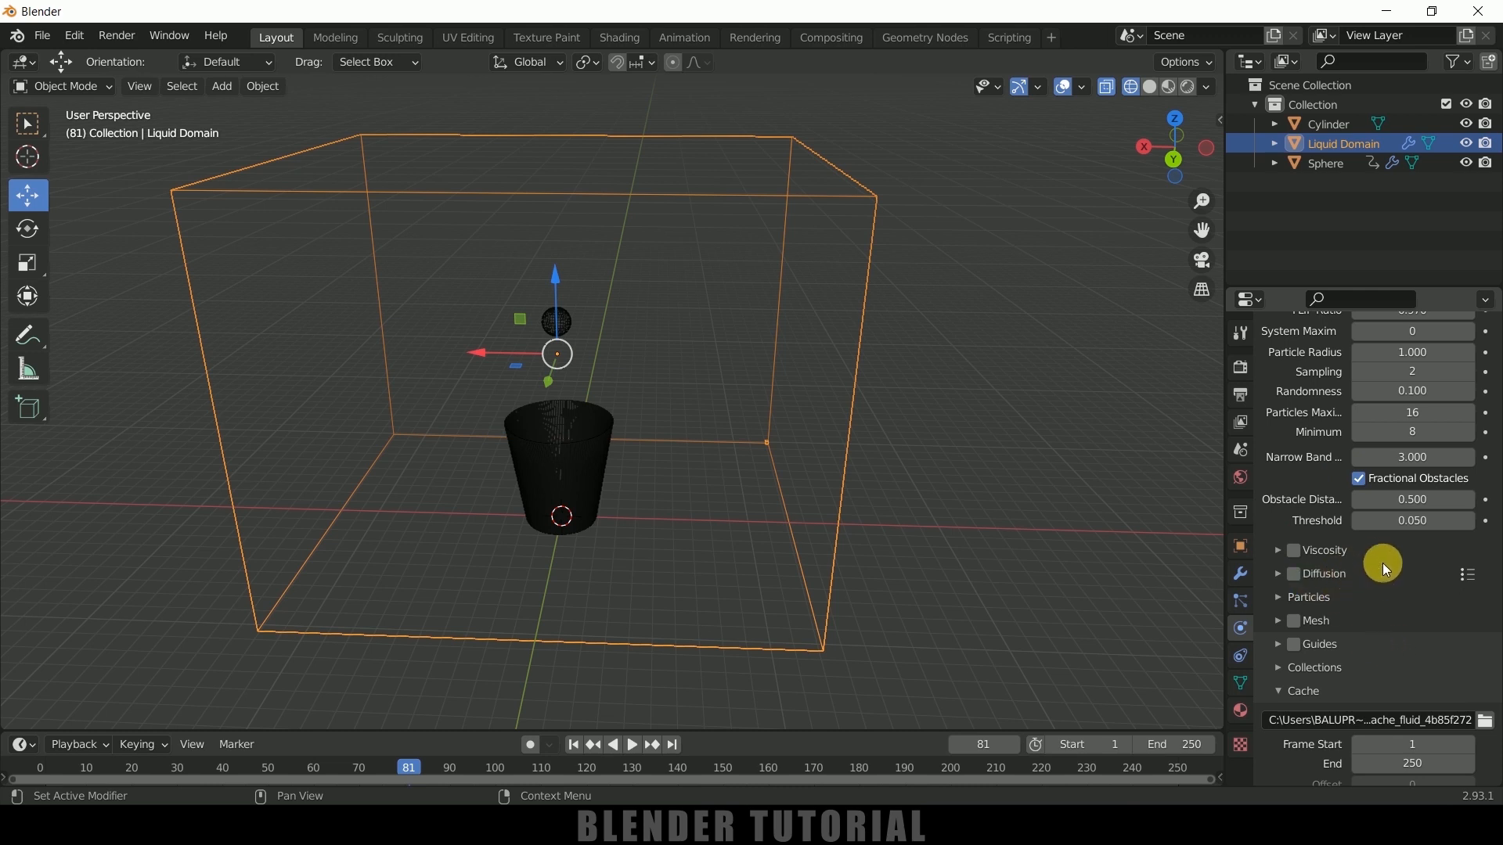
scroll(1372, 562, down, 2)
click(1295, 512)
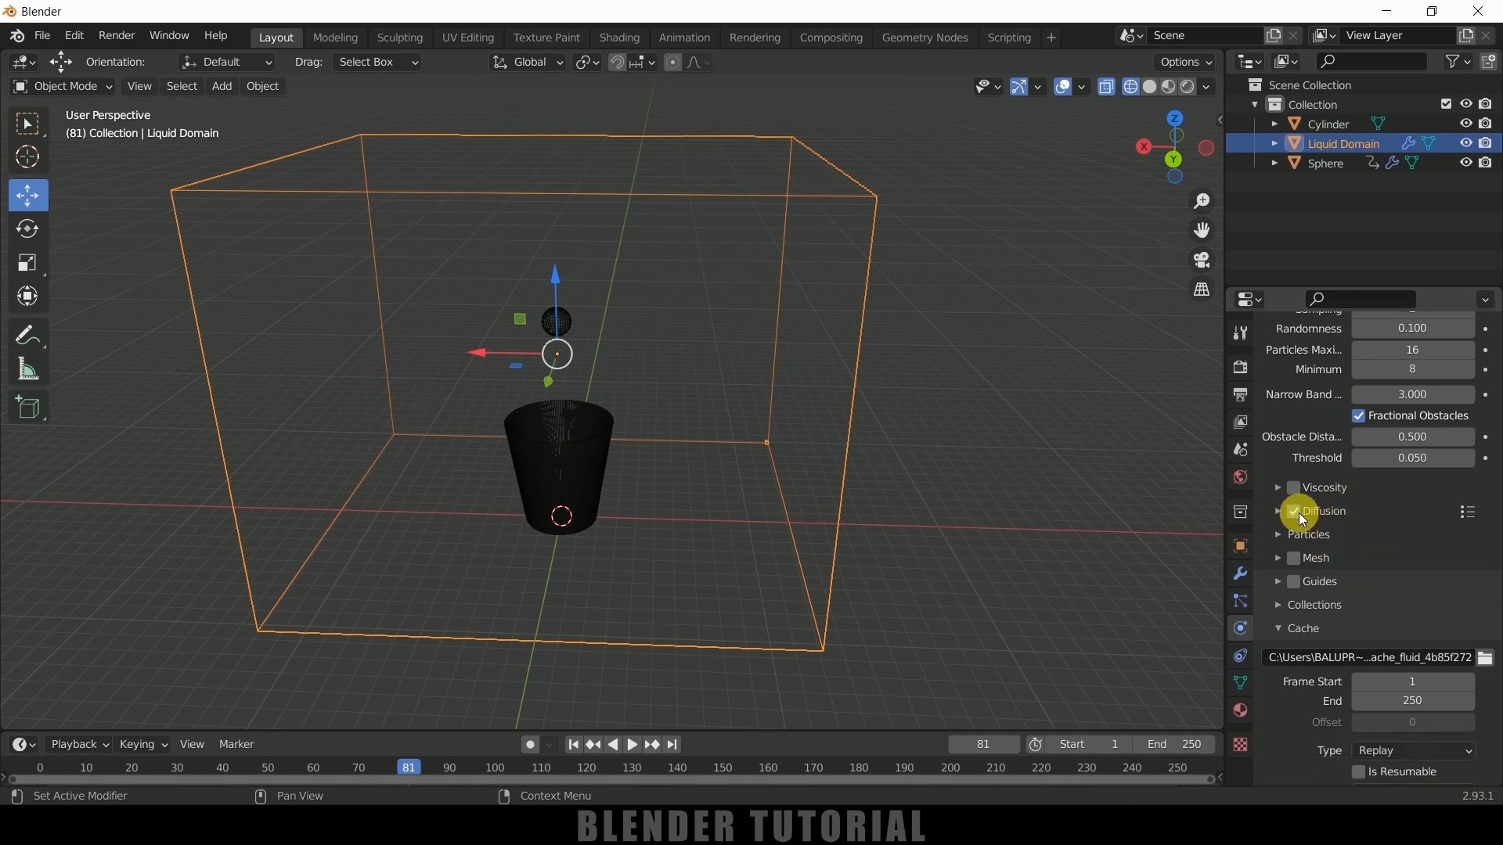
click(1462, 515)
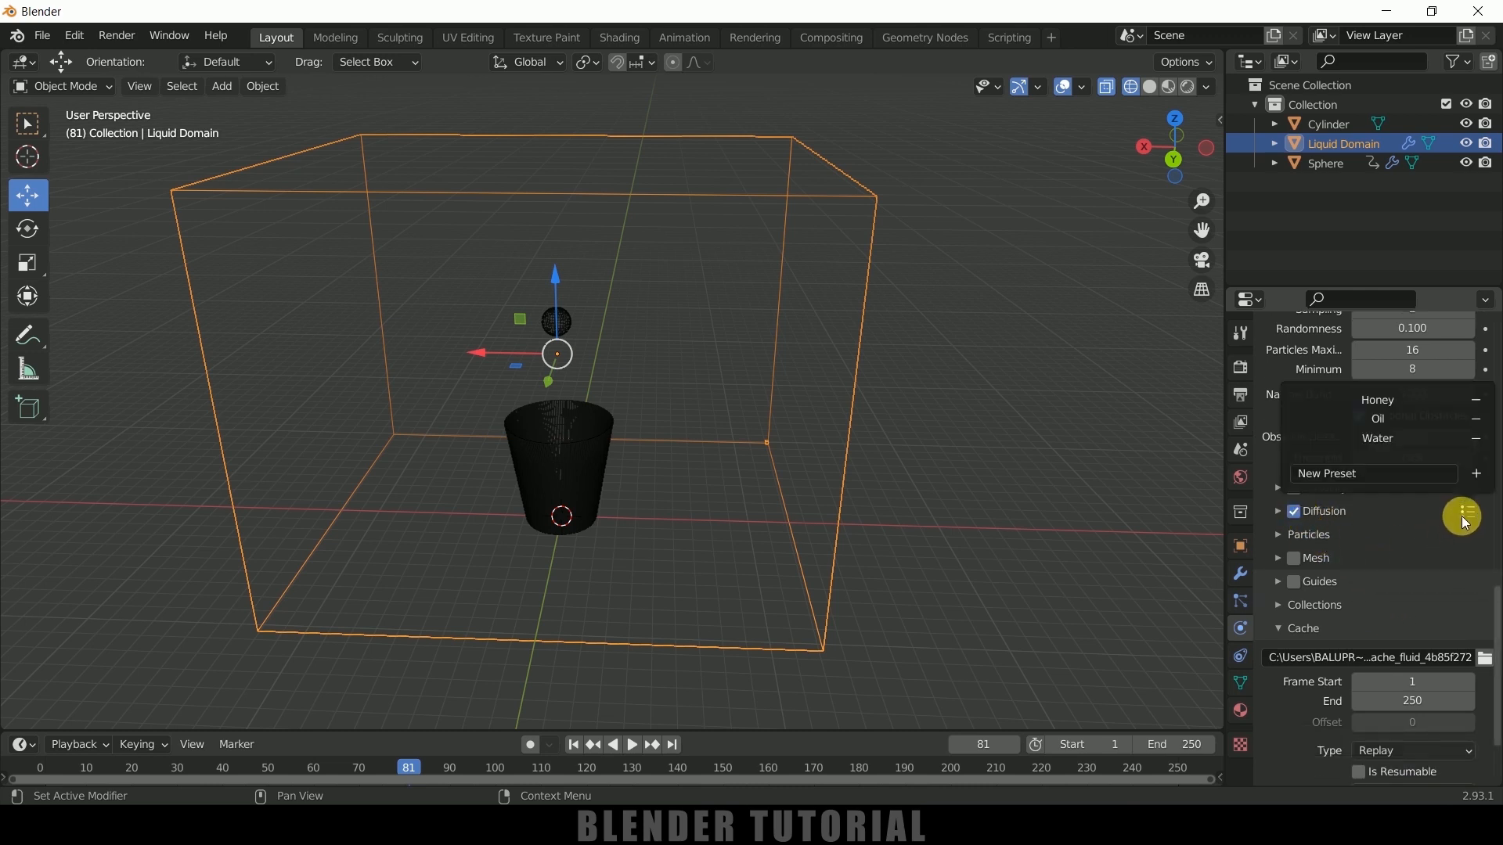
click(1387, 437)
scroll(1382, 557, down, 1)
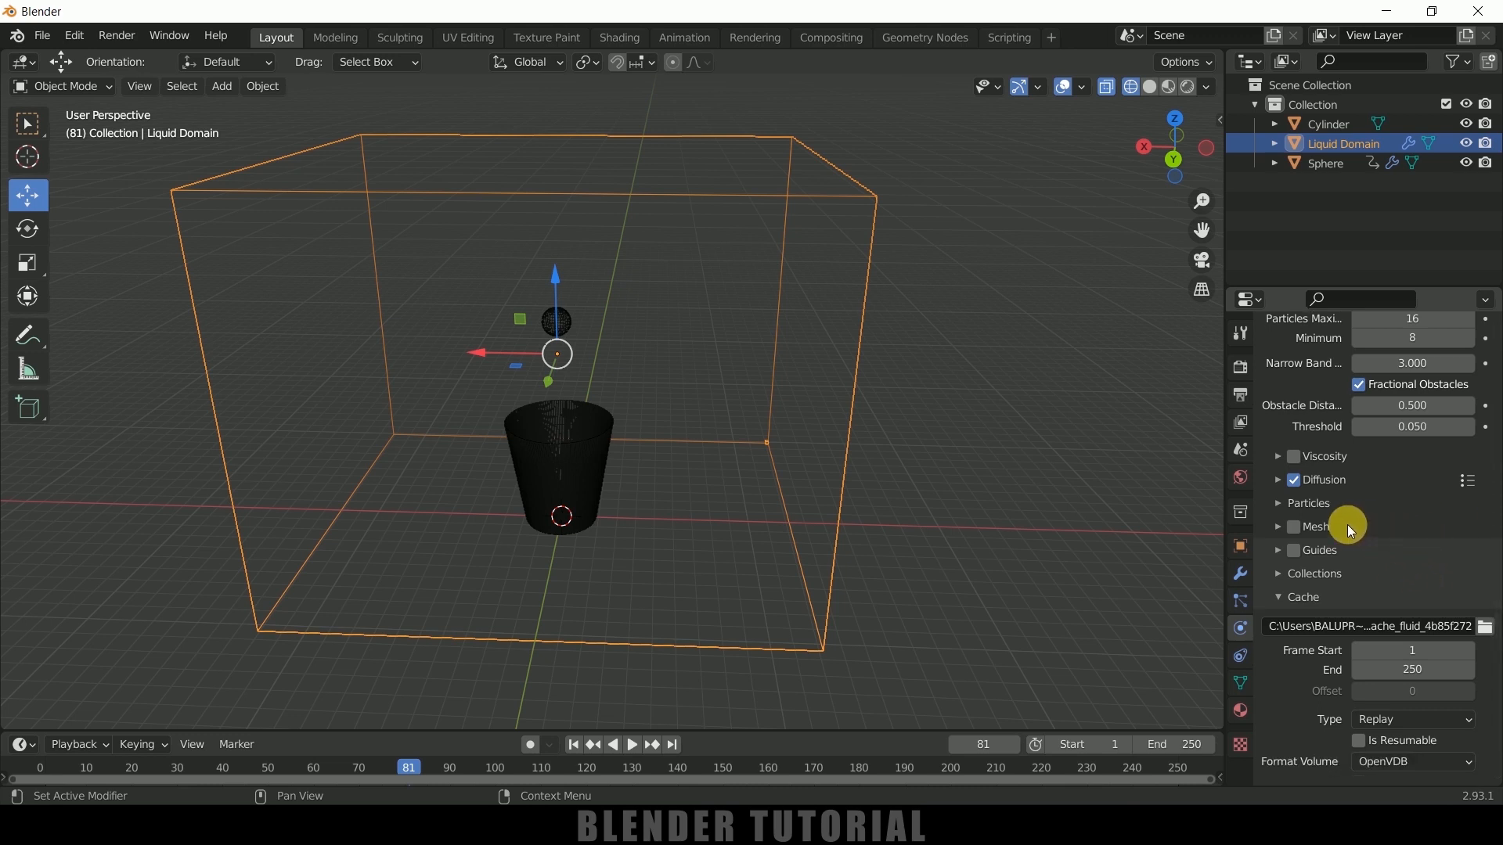
Enable Mesh generation on the domain and set its cache folder to D:\youtube\glass water\
click(1293, 527)
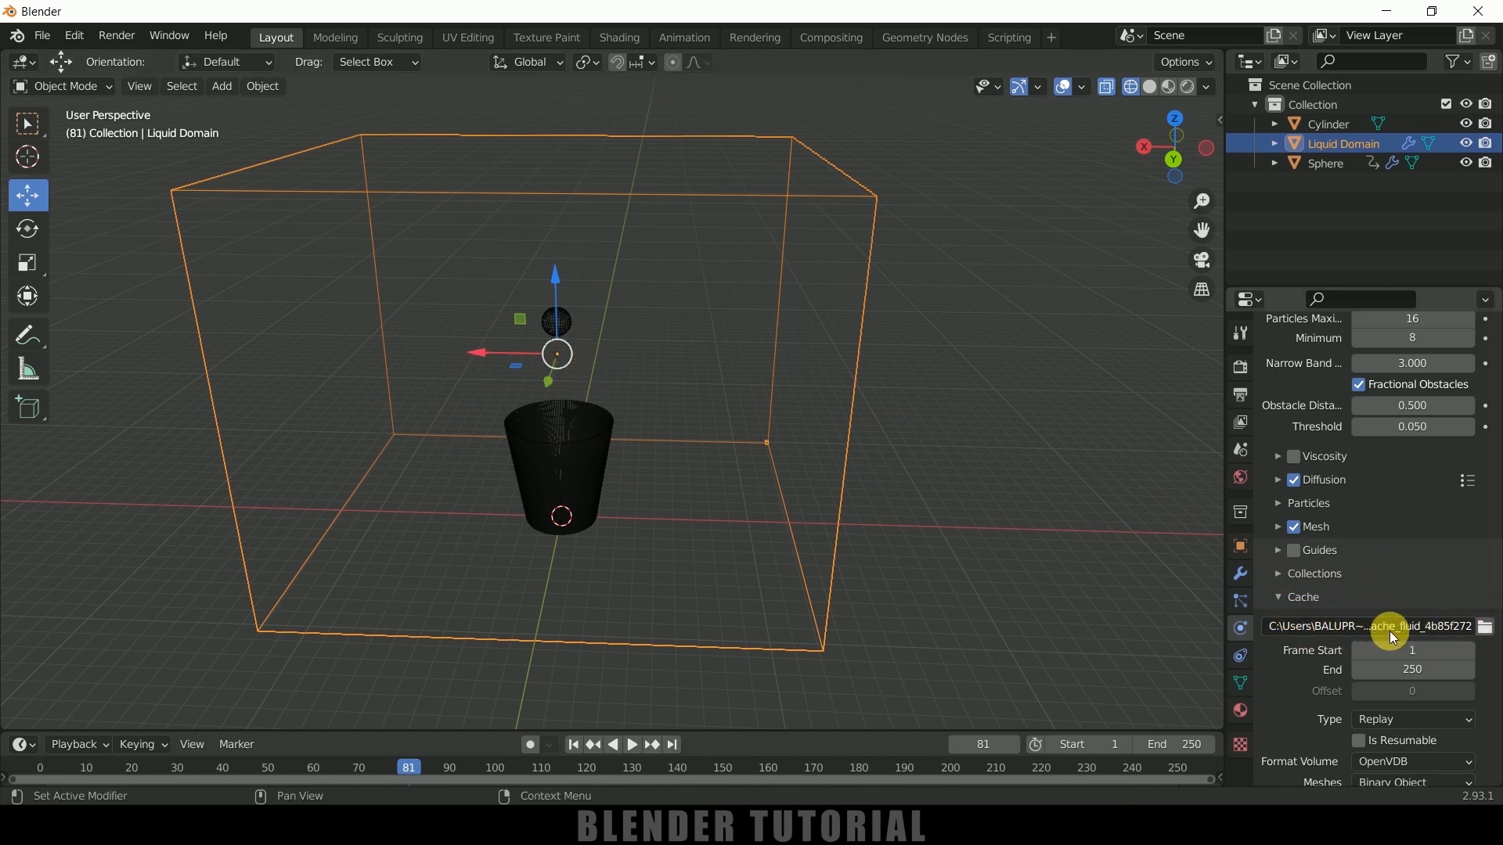
text(D:\youtube\glass water\)
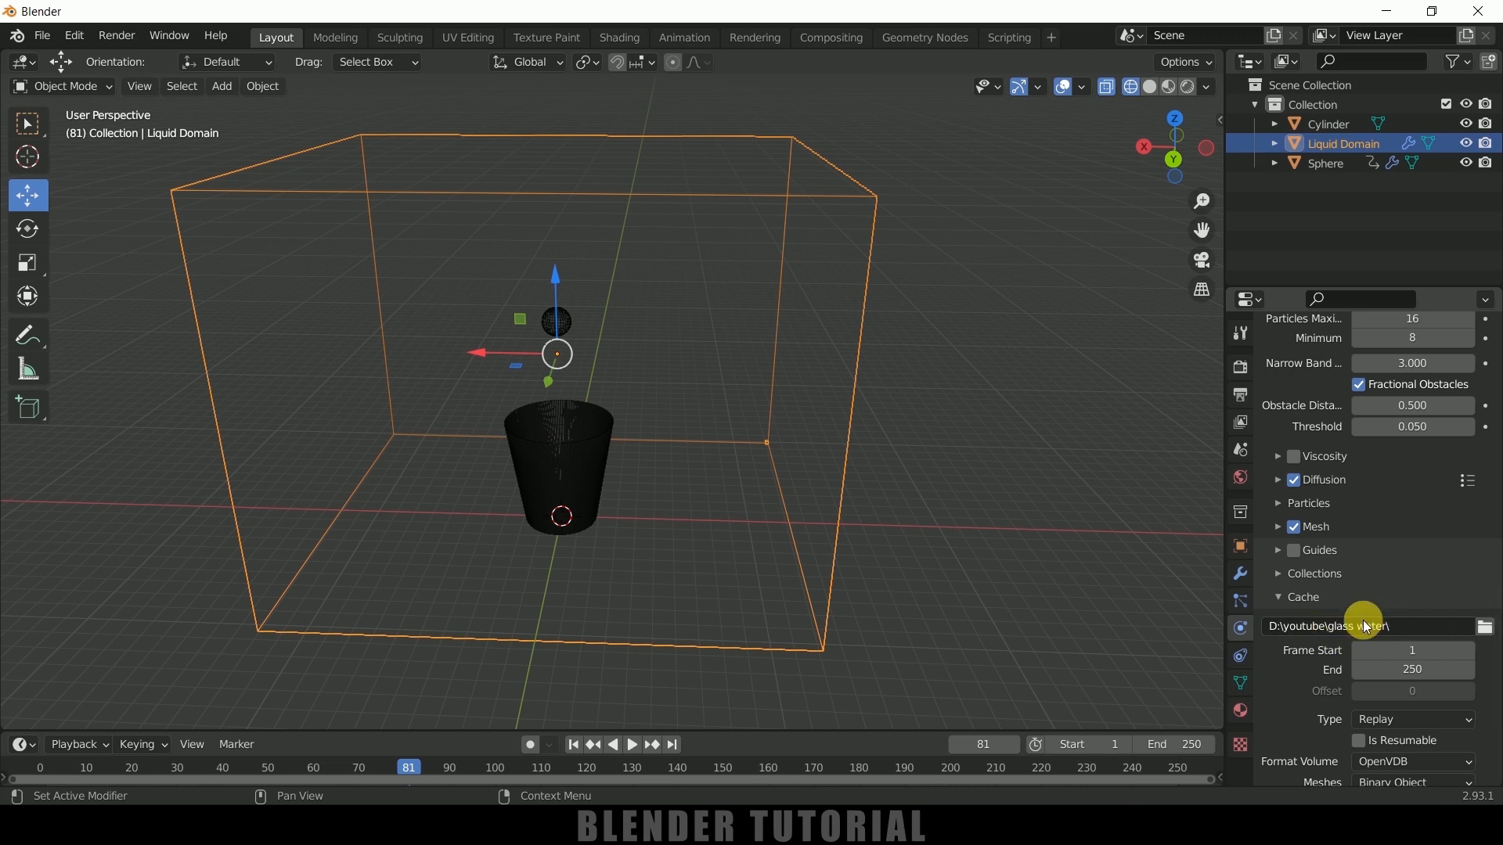
scroll(1314, 643, down, 3)
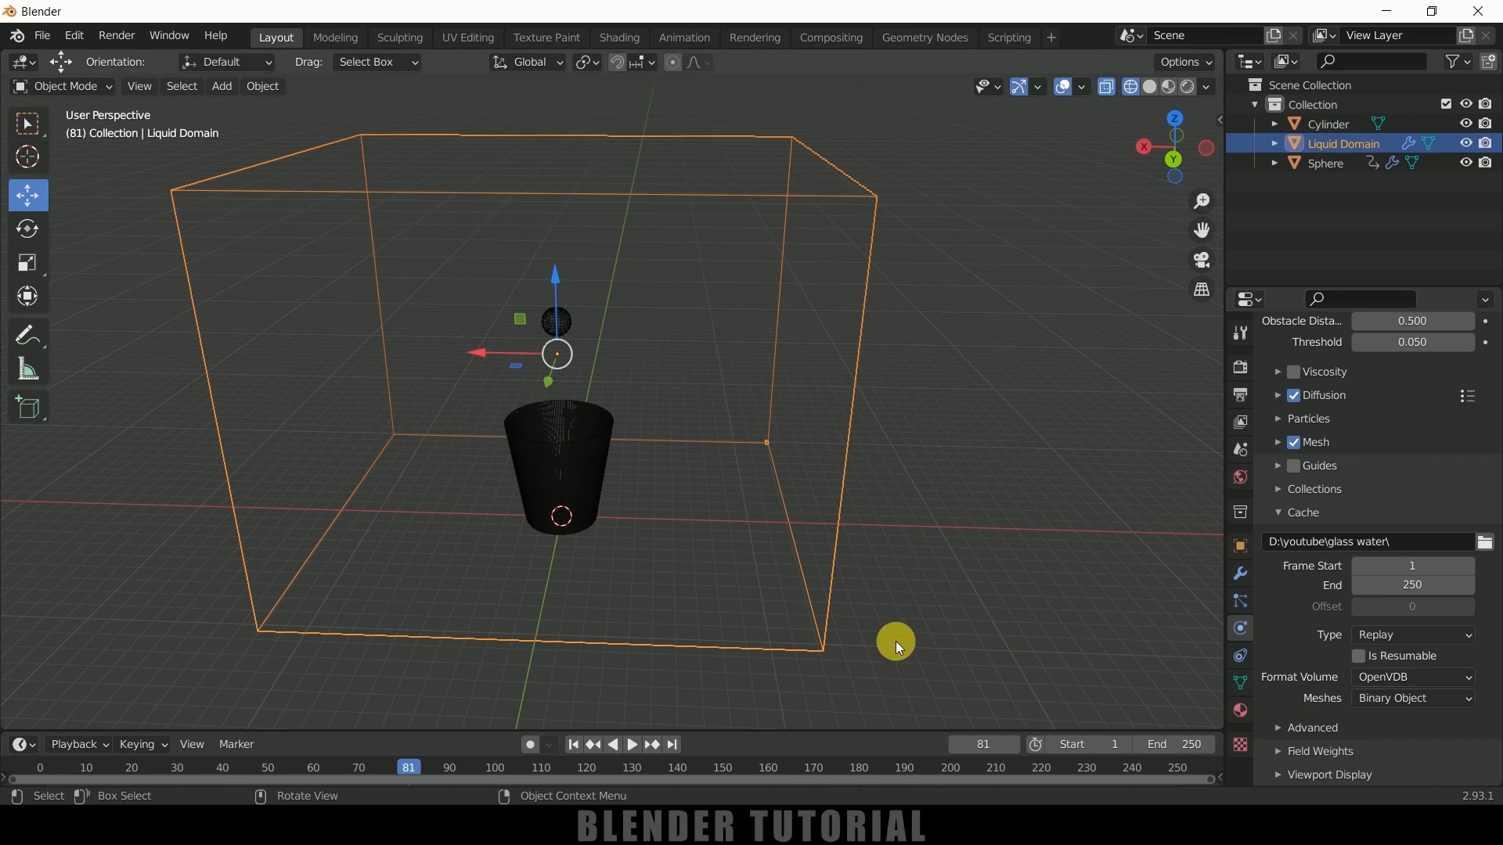
Add Fluid physics to the cup and set its type to Effector
click(591, 454)
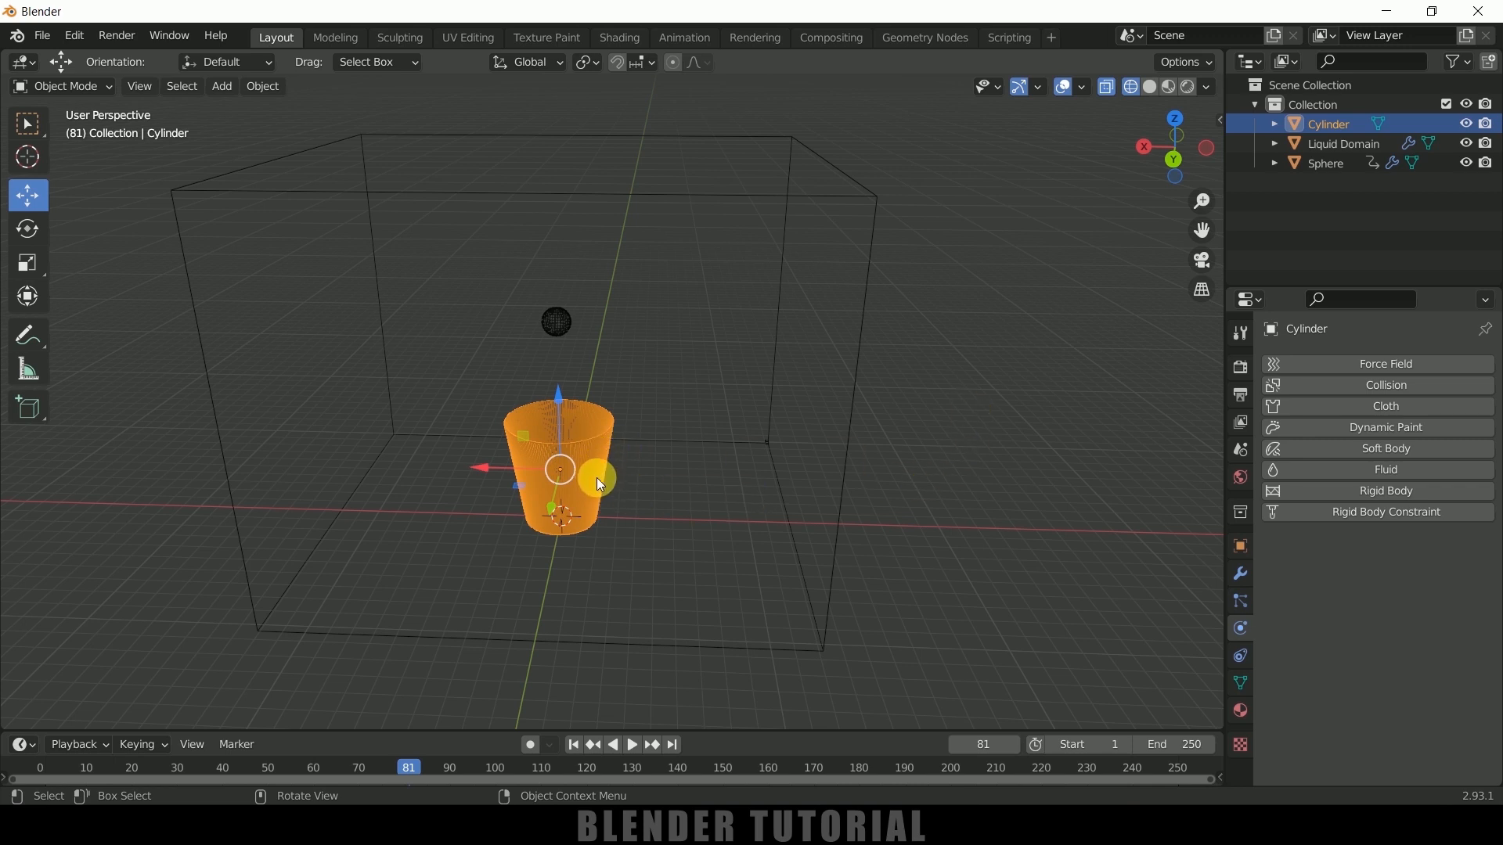
click(1021, 430)
click(607, 445)
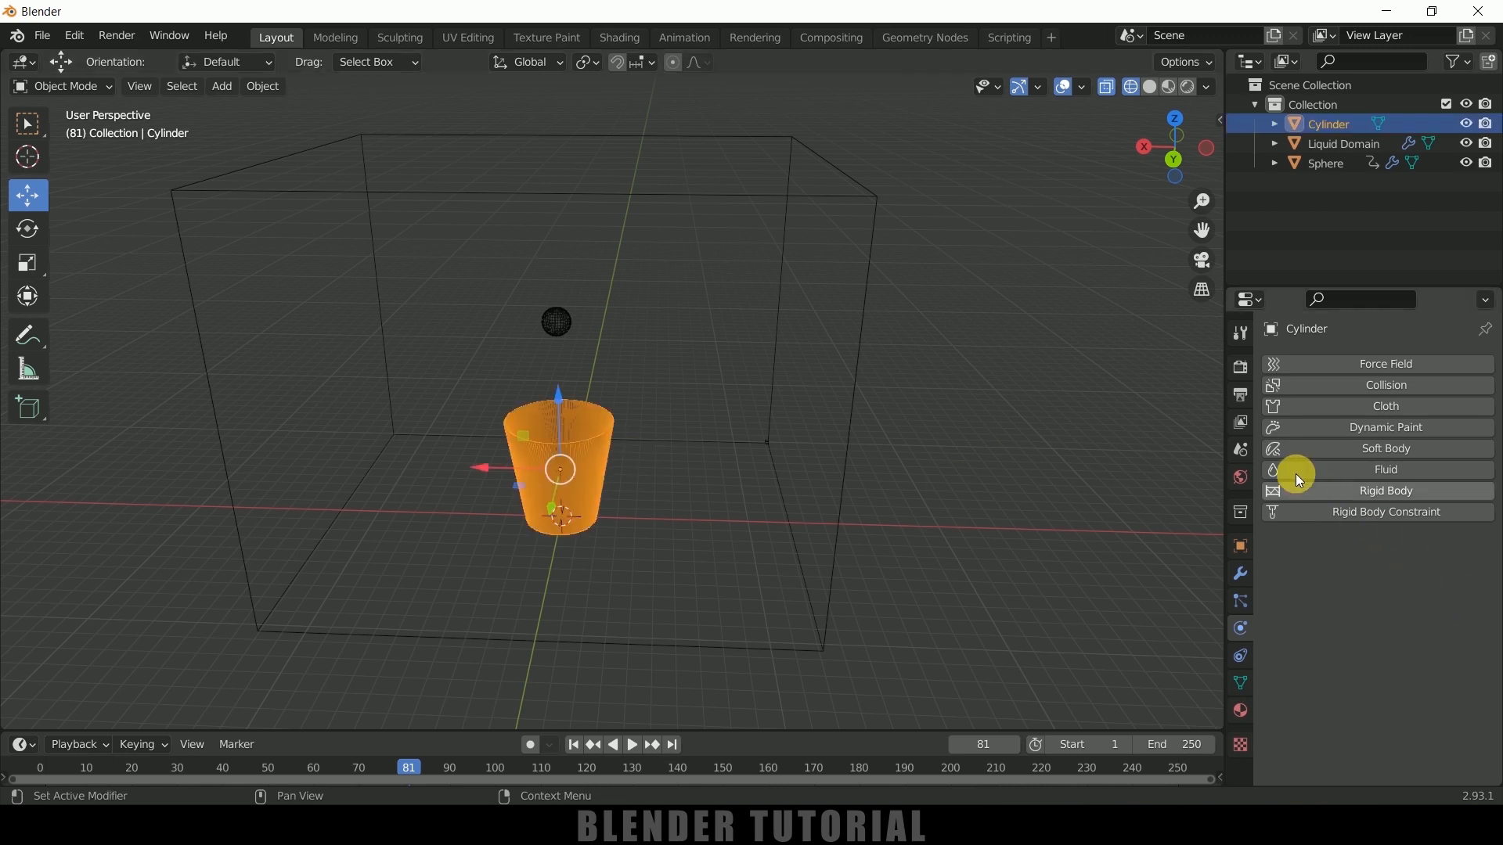
click(1337, 470)
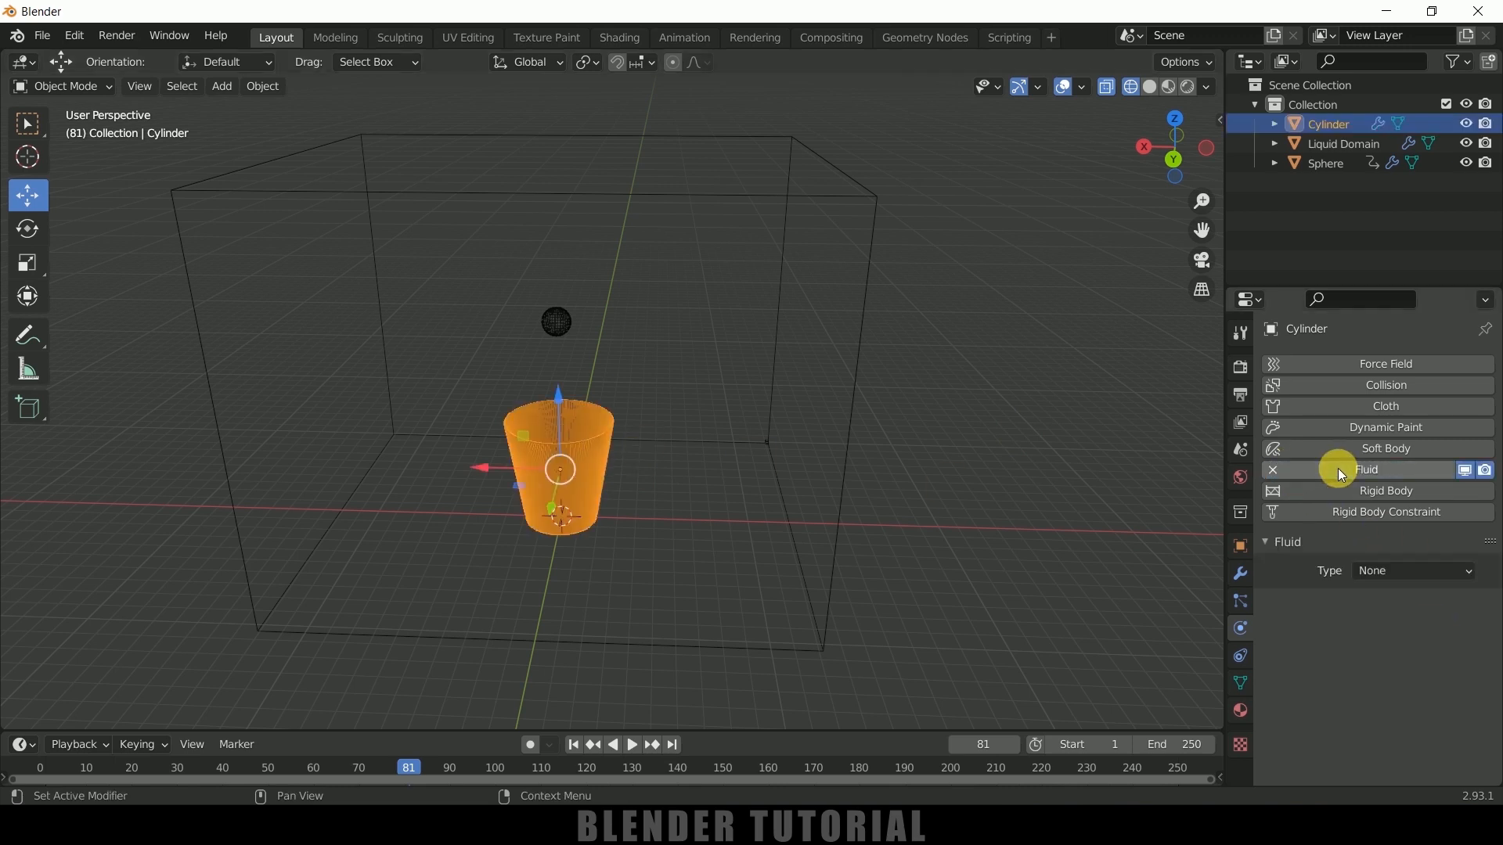
click(1393, 572)
click(1392, 659)
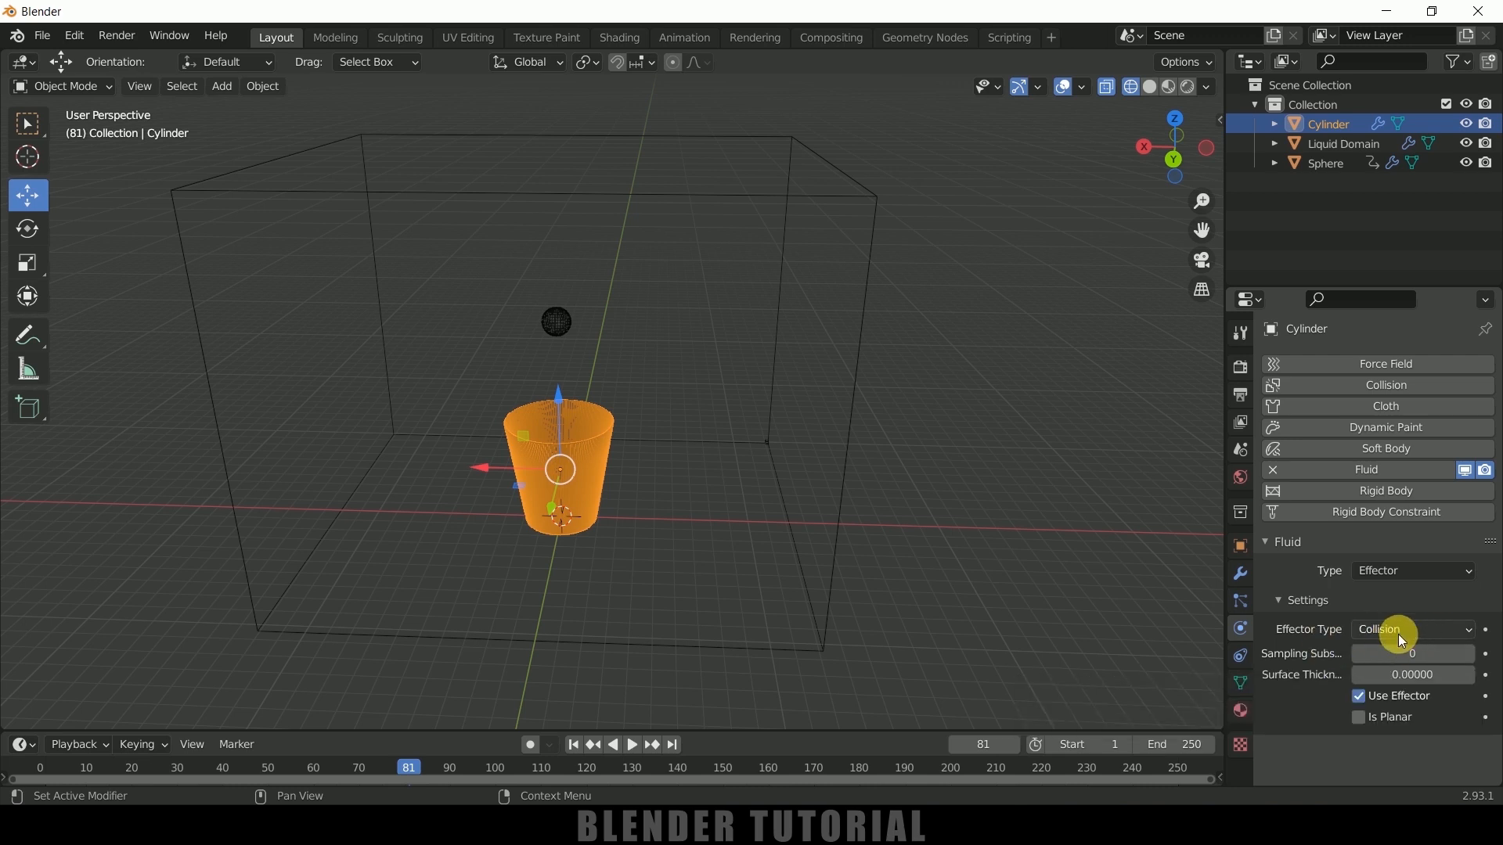
Set the cup effector's sampling substeps to 6 and turn on Is Planar
click(1468, 654)
click(1468, 655)
click(1469, 655)
click(1469, 655)
click(1469, 655)
click(1469, 655)
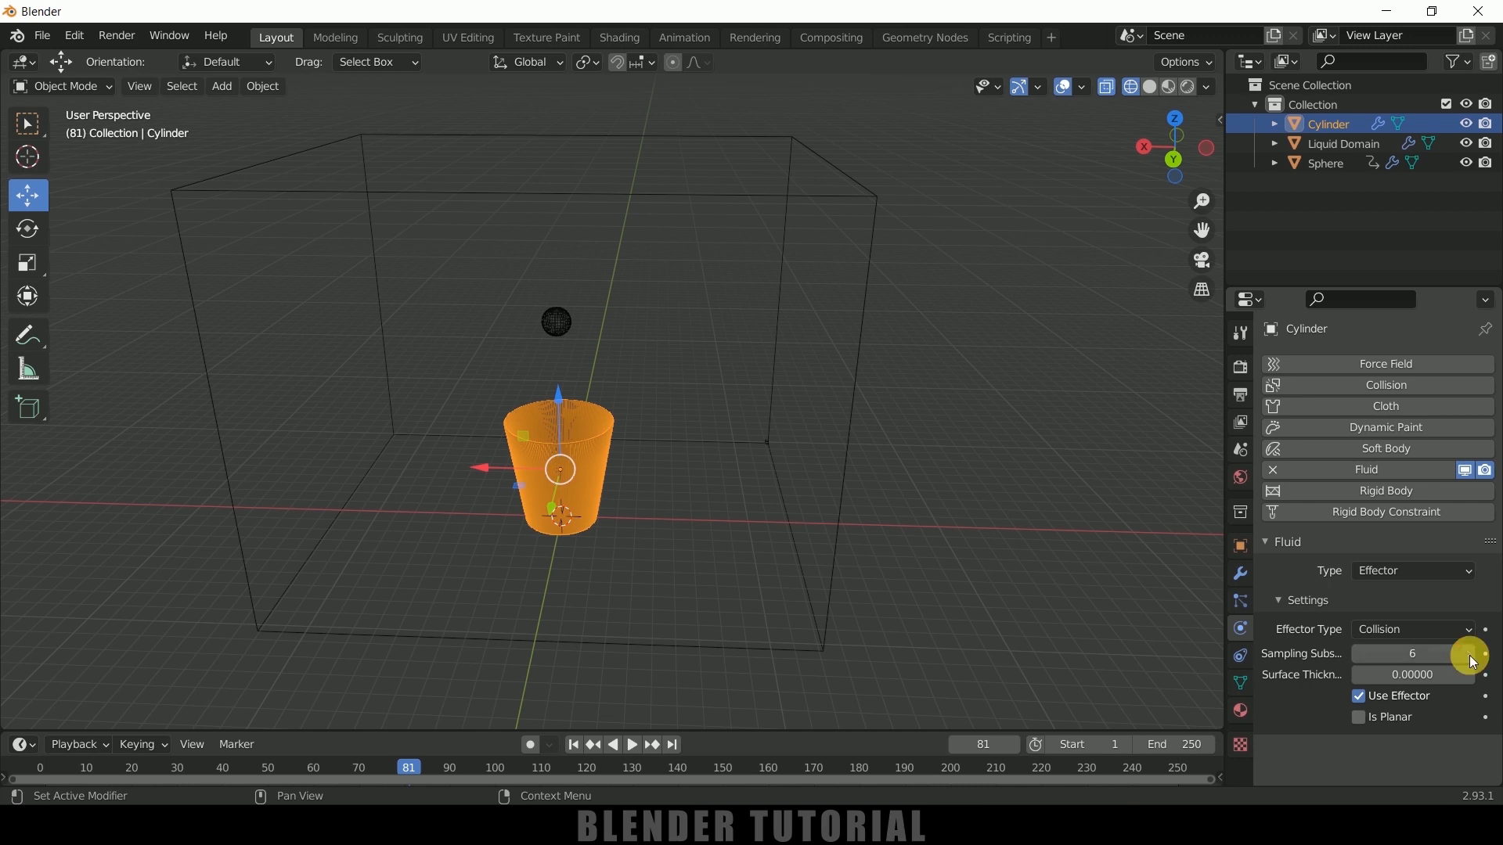
click(1358, 718)
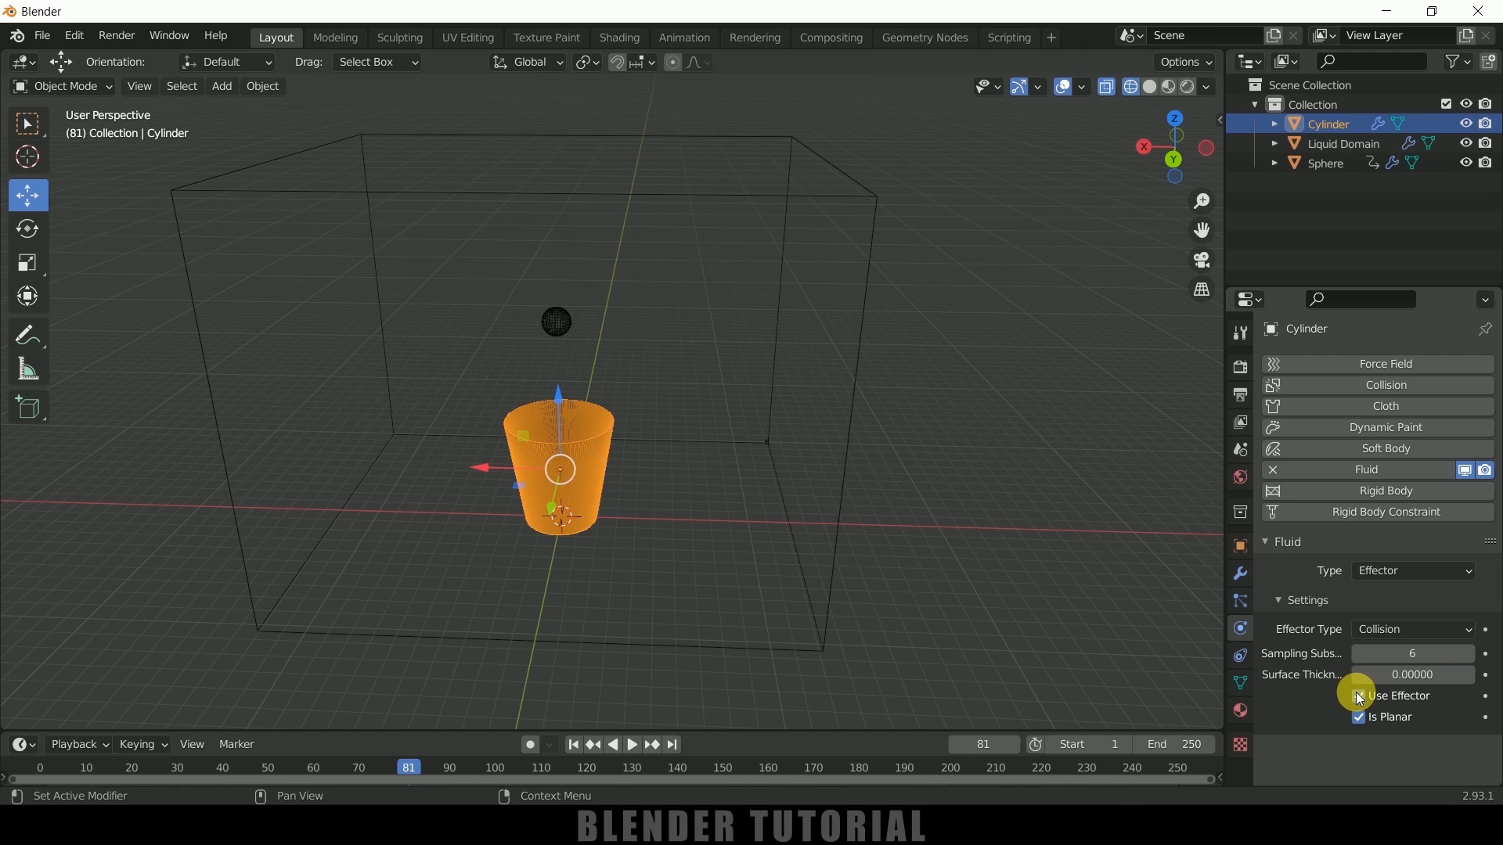
Set the liquid domain's cache type to All with Is Resumable enabled, and bake the whole simulation
click(851, 401)
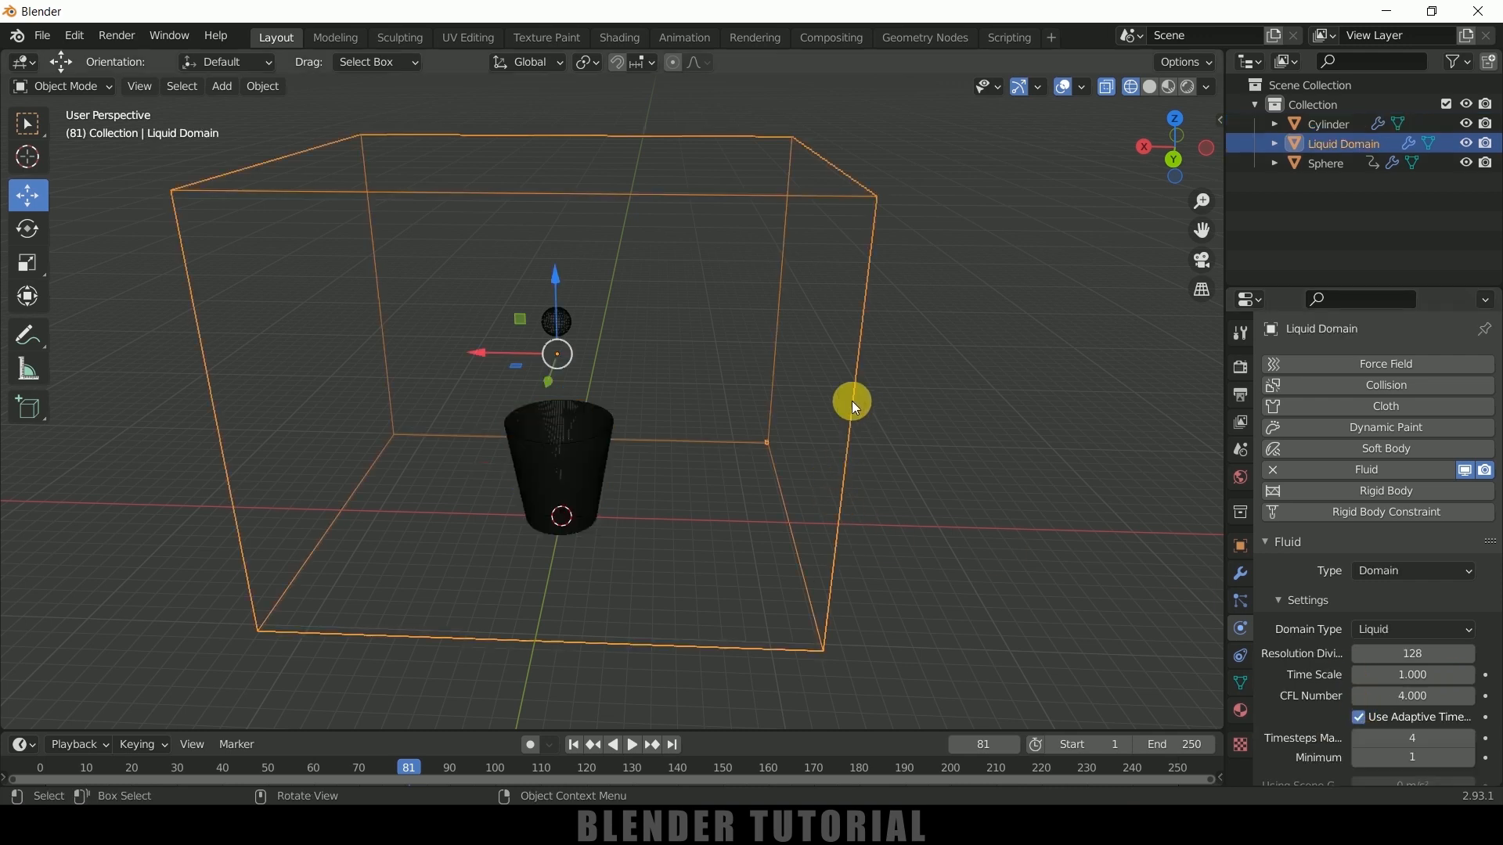
scroll(1303, 715, down, 10)
scroll(1307, 707, down, 15)
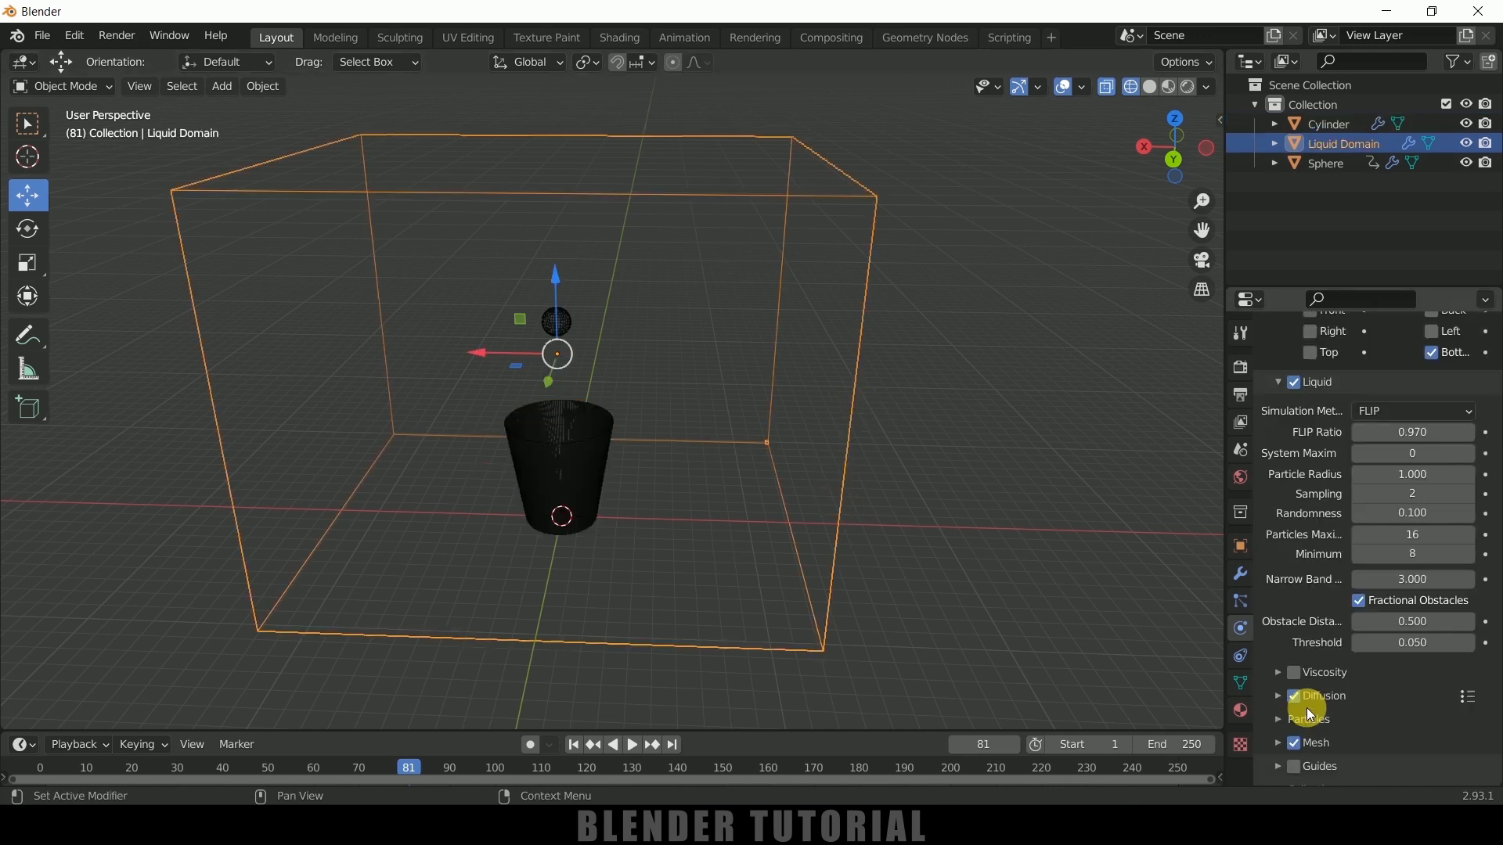
scroll(1307, 708, down, 1)
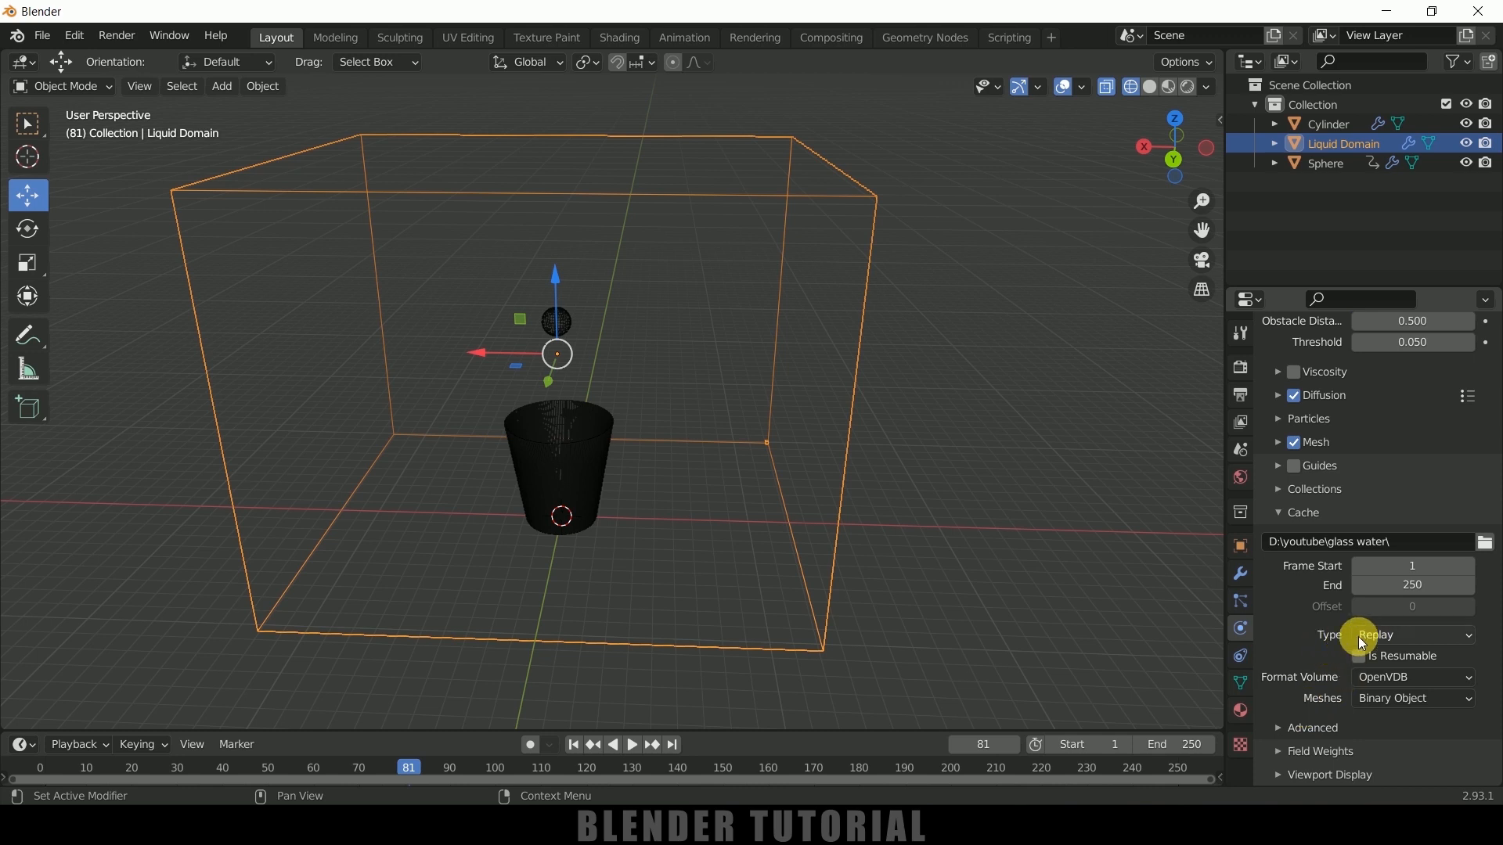
click(1370, 636)
click(1396, 698)
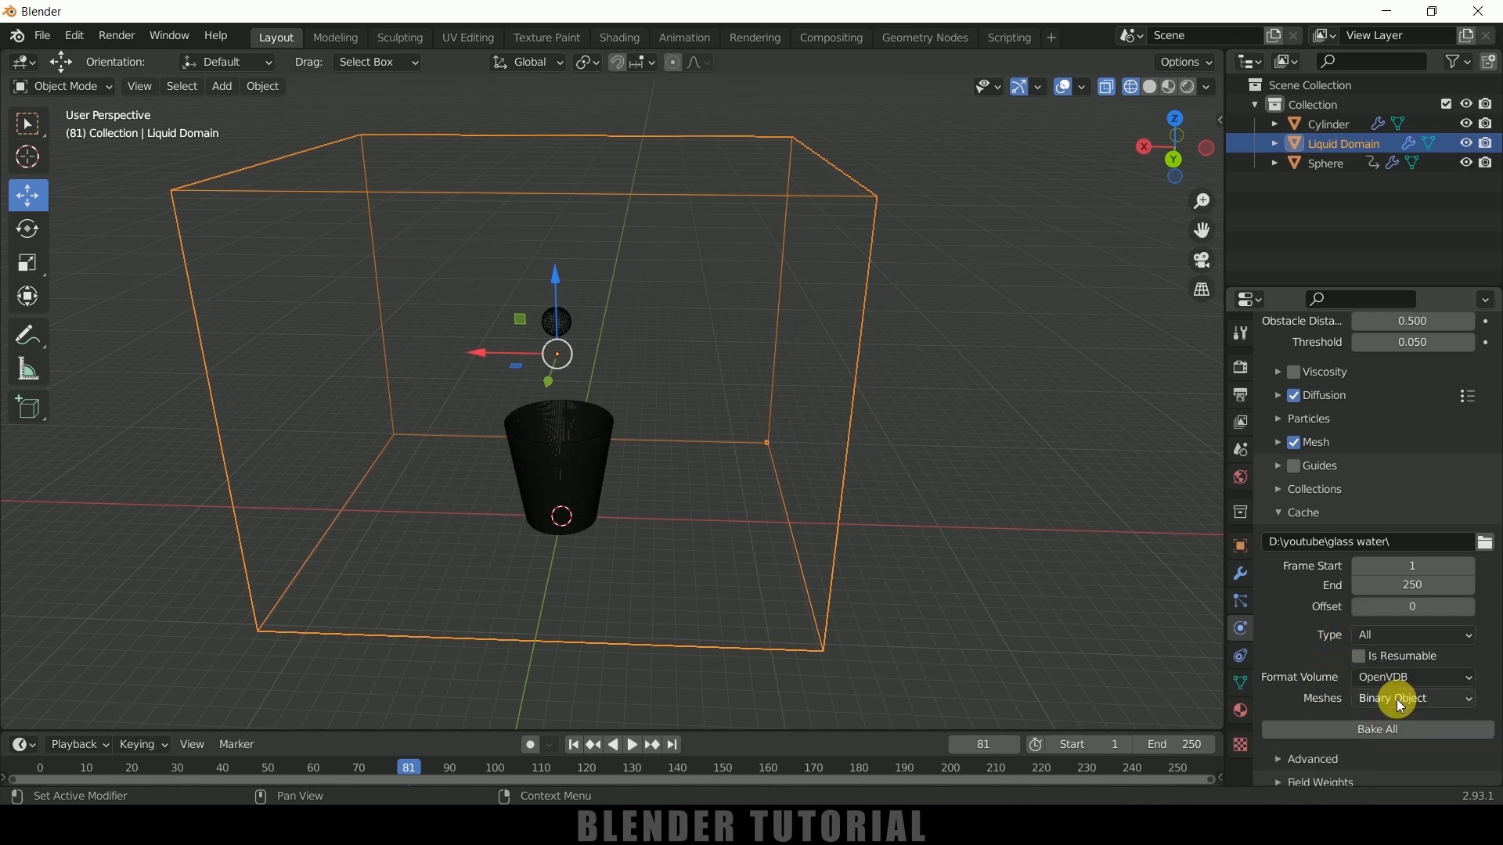
click(1359, 655)
scroll(1284, 636, down, 1)
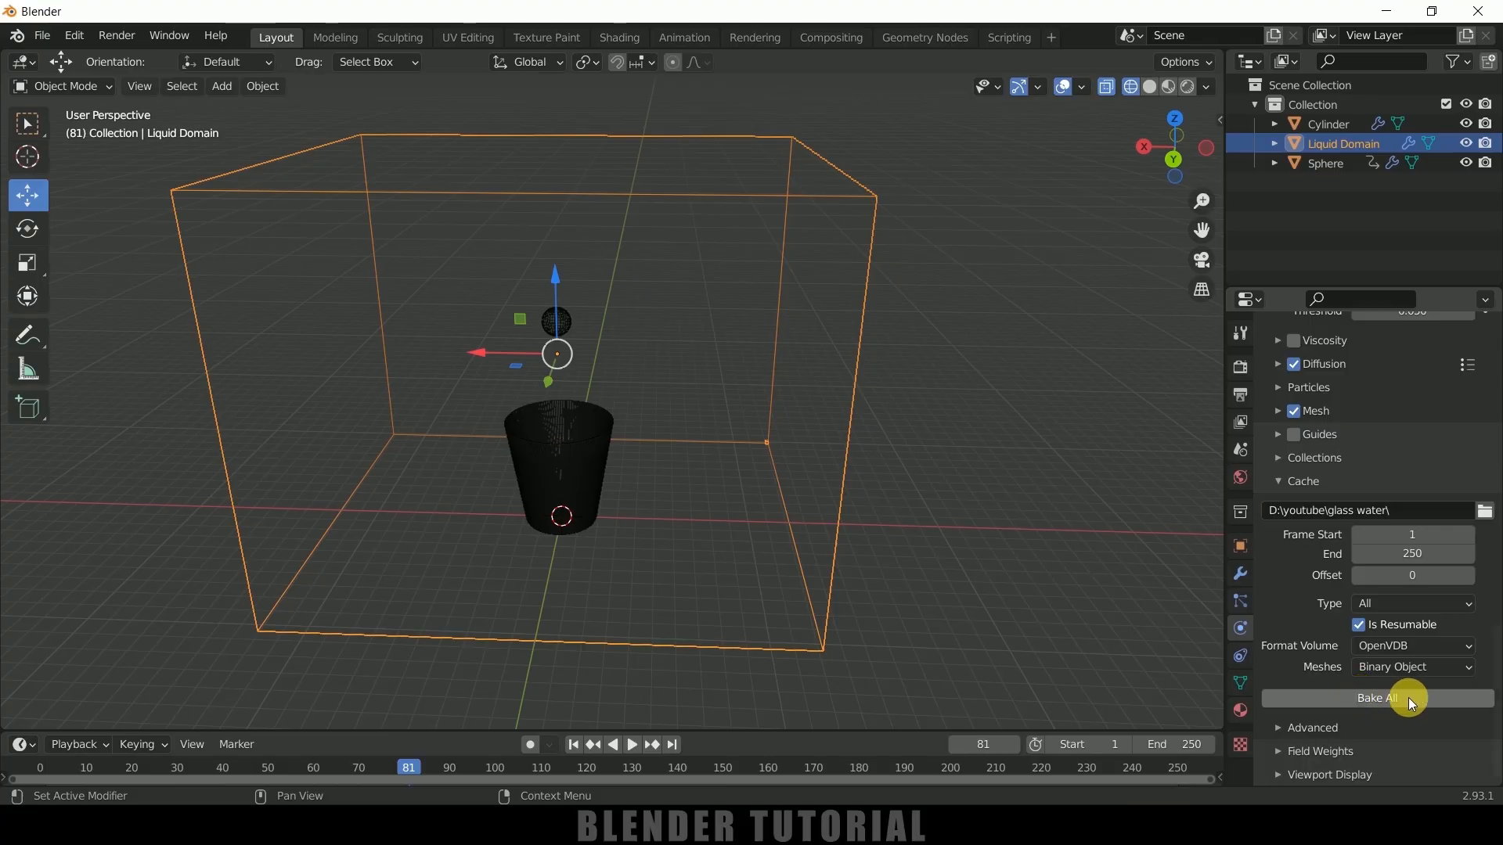
click(1385, 699)
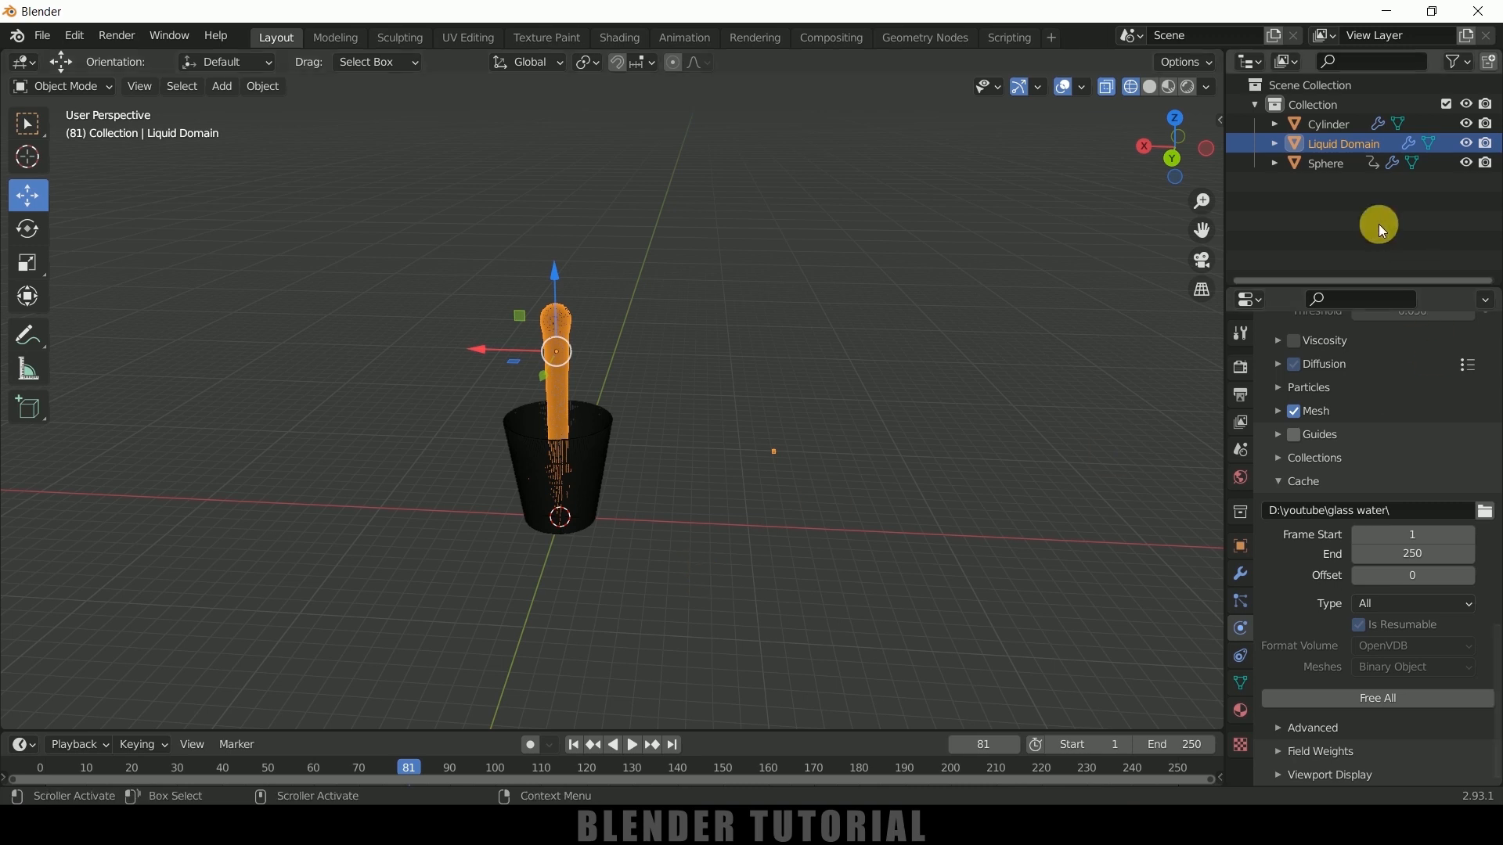
Show the scene in solid shading and play the baked liquid simulation from the first frame
scroll(1309, 511, up, 12)
scroll(1313, 514, up, 14)
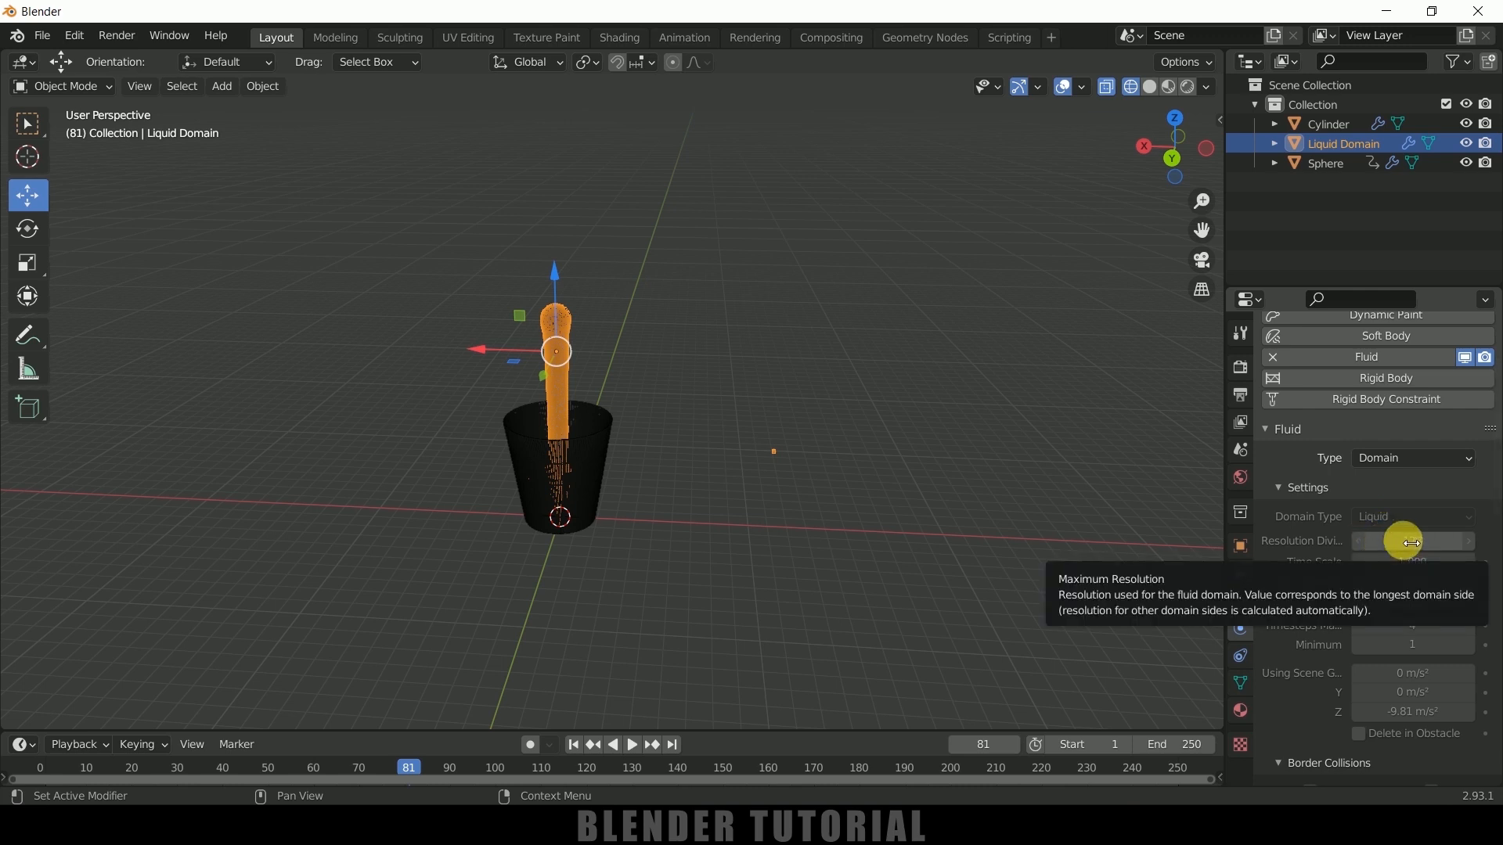
click(1152, 87)
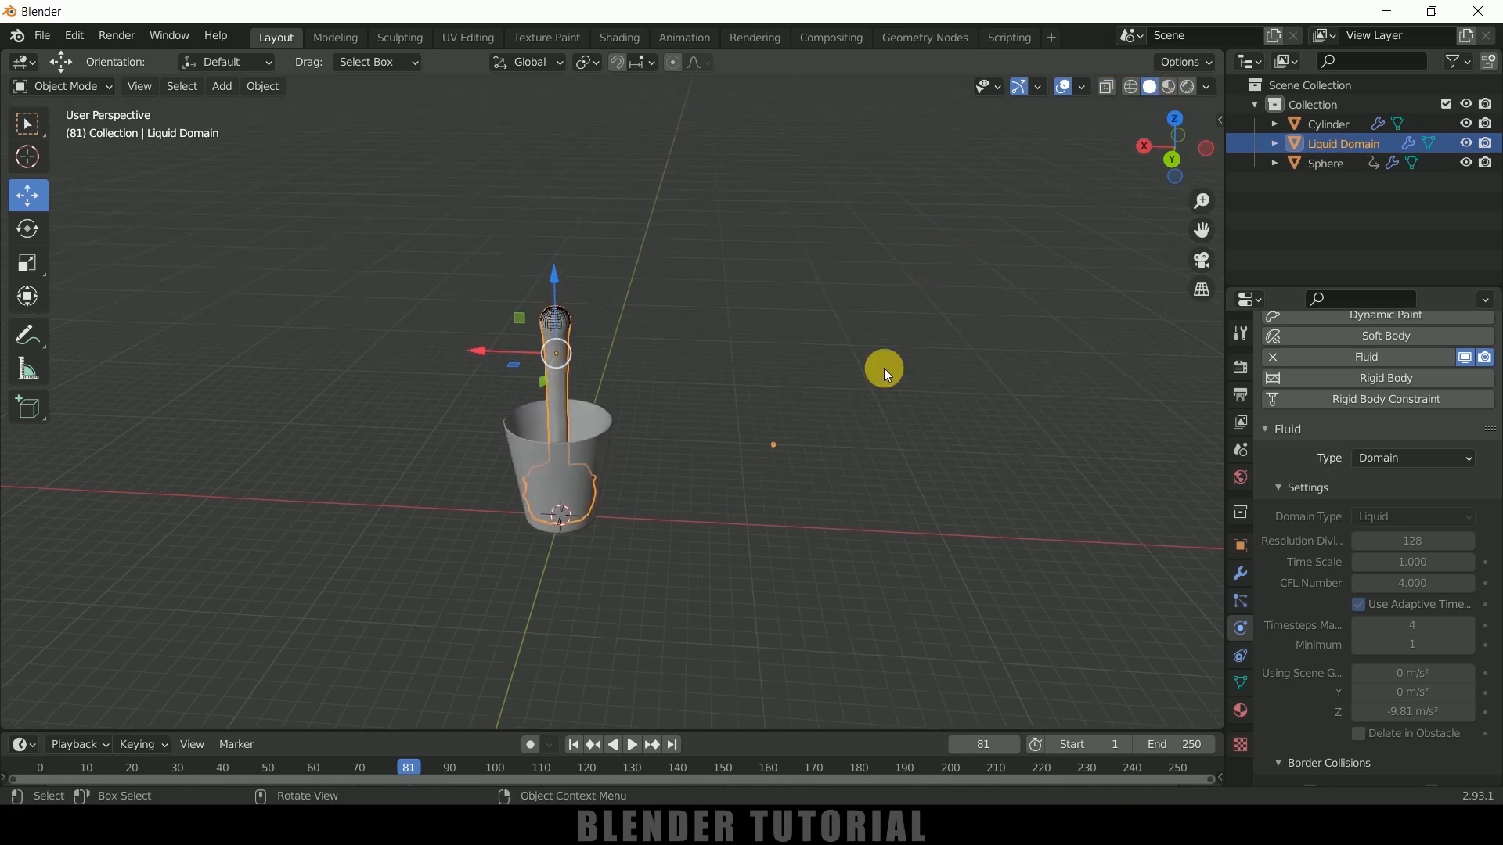
click(574, 747)
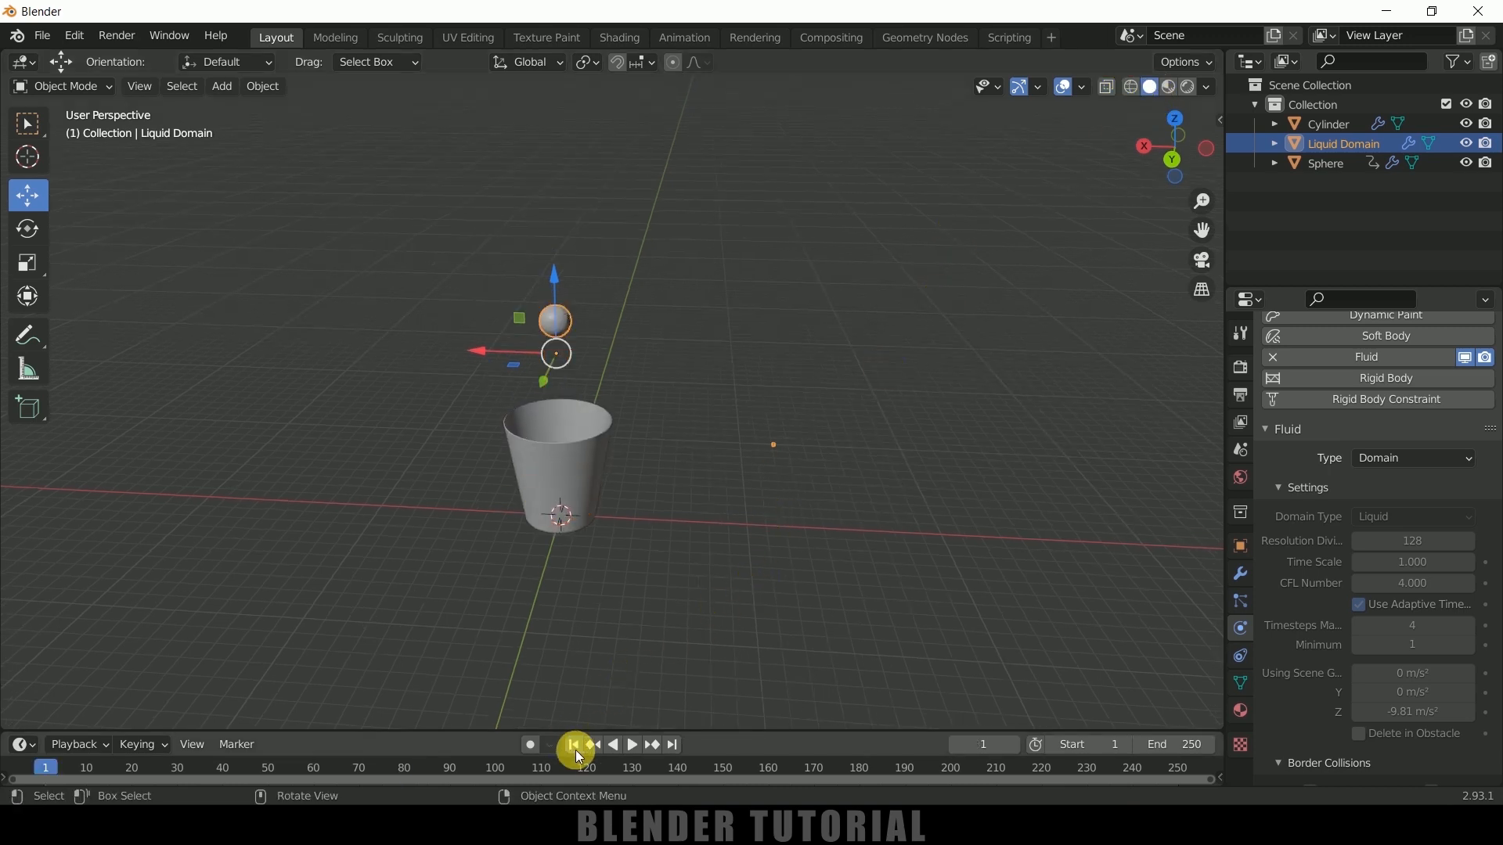
click(632, 738)
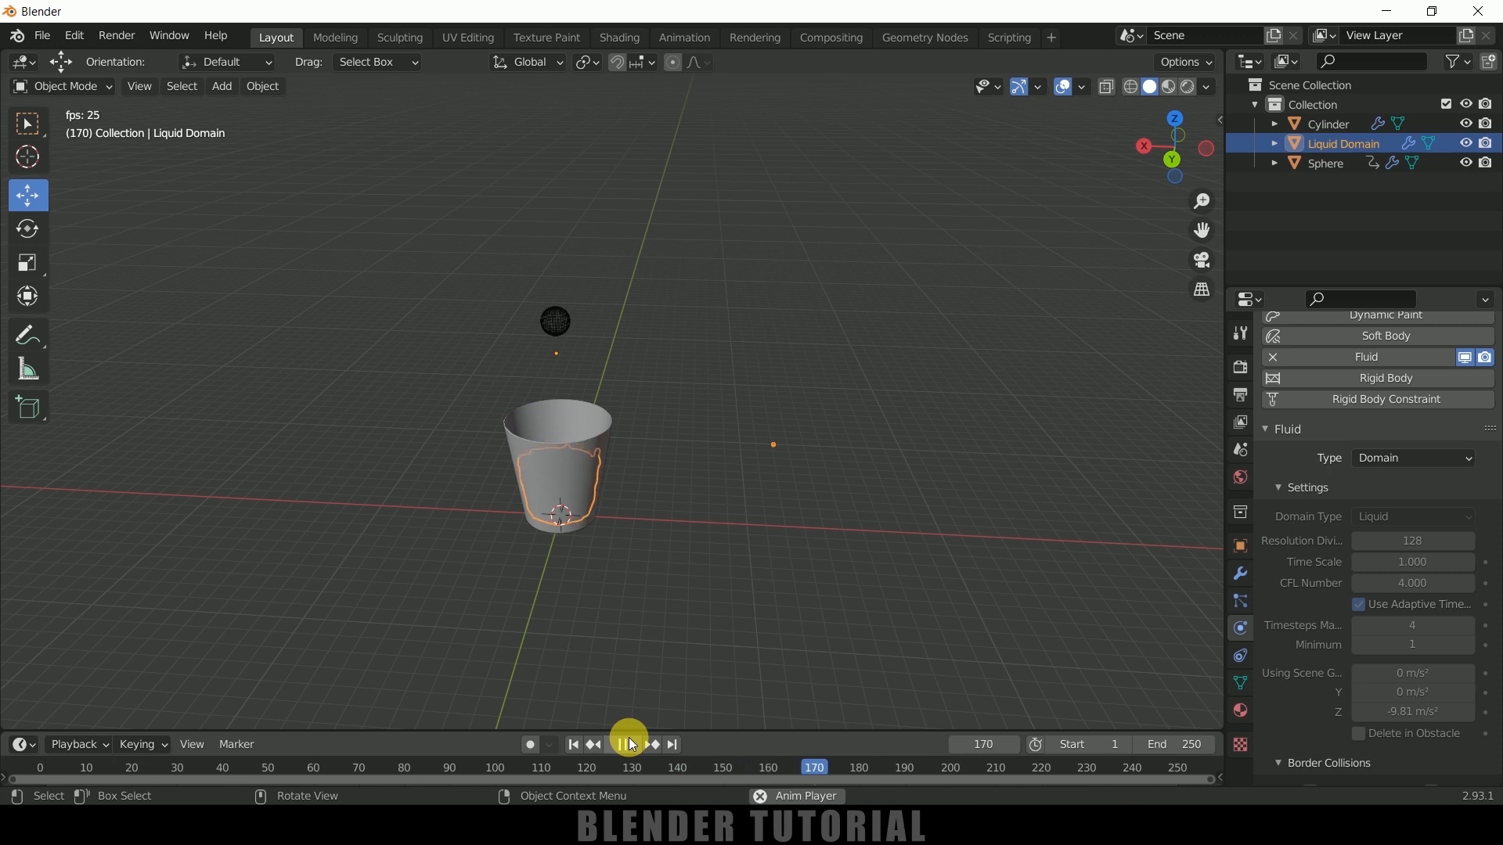
click(629, 739)
Examine the liquid inside the cup up close in material preview shading
scroll(593, 624, up, 4)
middle_drag(593, 624, 554, 612)
middle_drag(624, 557, 668, 537)
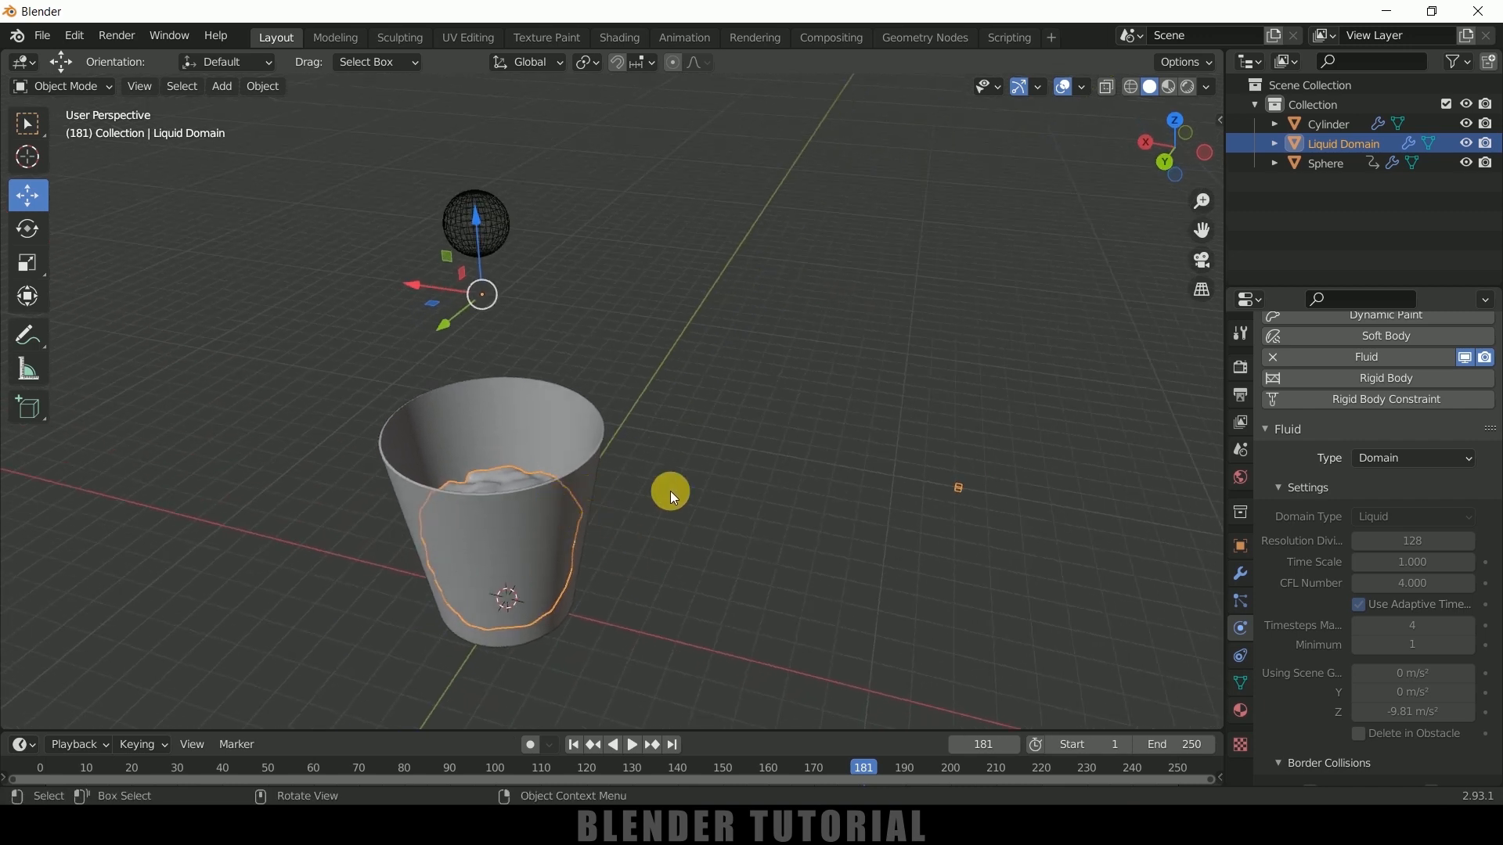
click(1171, 88)
mouse_move(839, 403)
shift+middle_down()
mouse_move(1041, 311)
mouse_move(899, 420)
mouse_move(899, 450)
mouse_move(735, 388)
shift+middle_up()
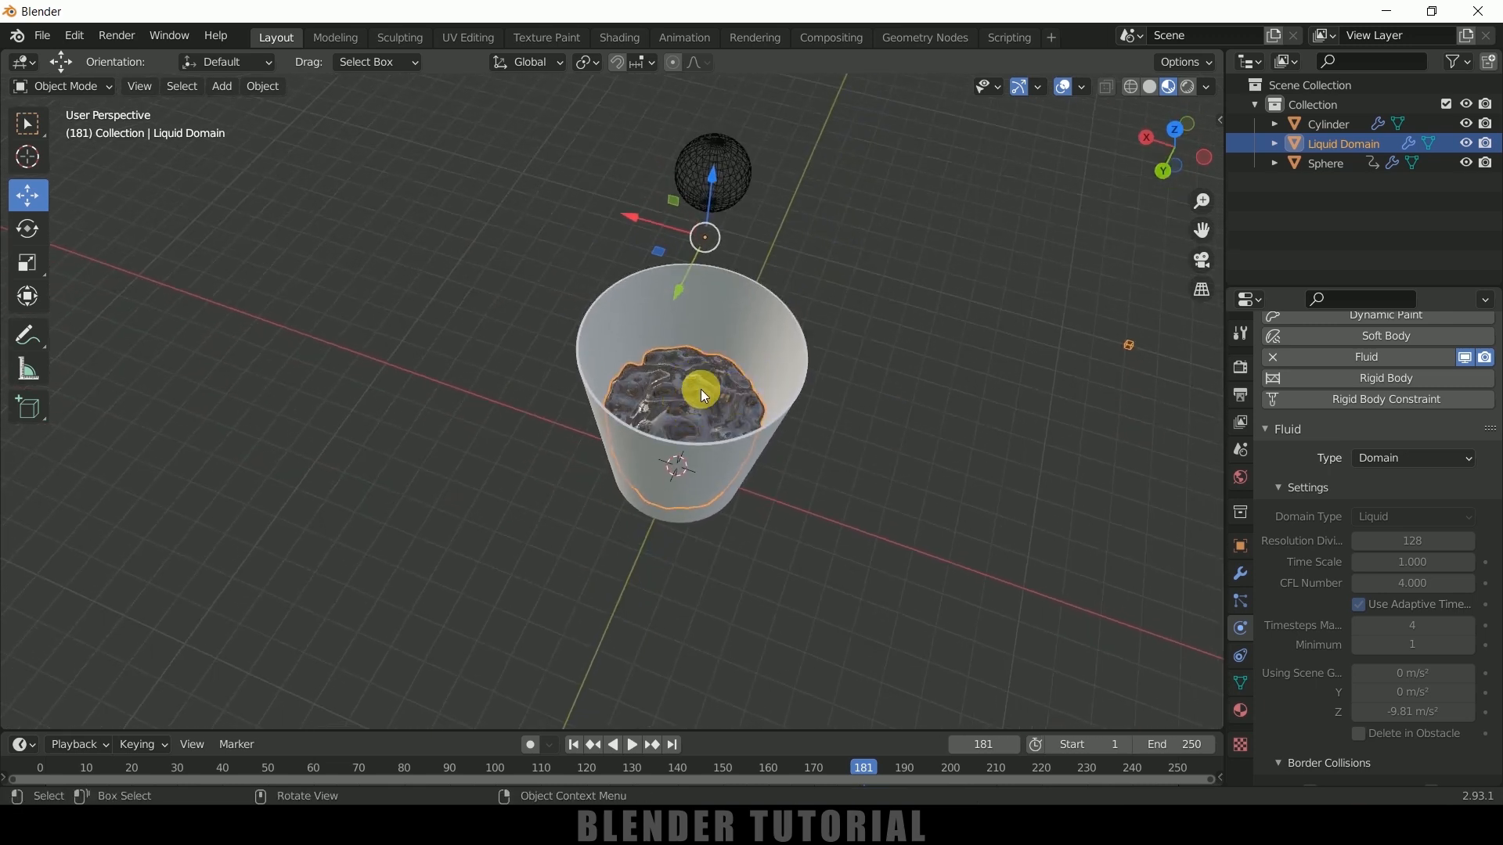
middle_drag(702, 386, 808, 416)
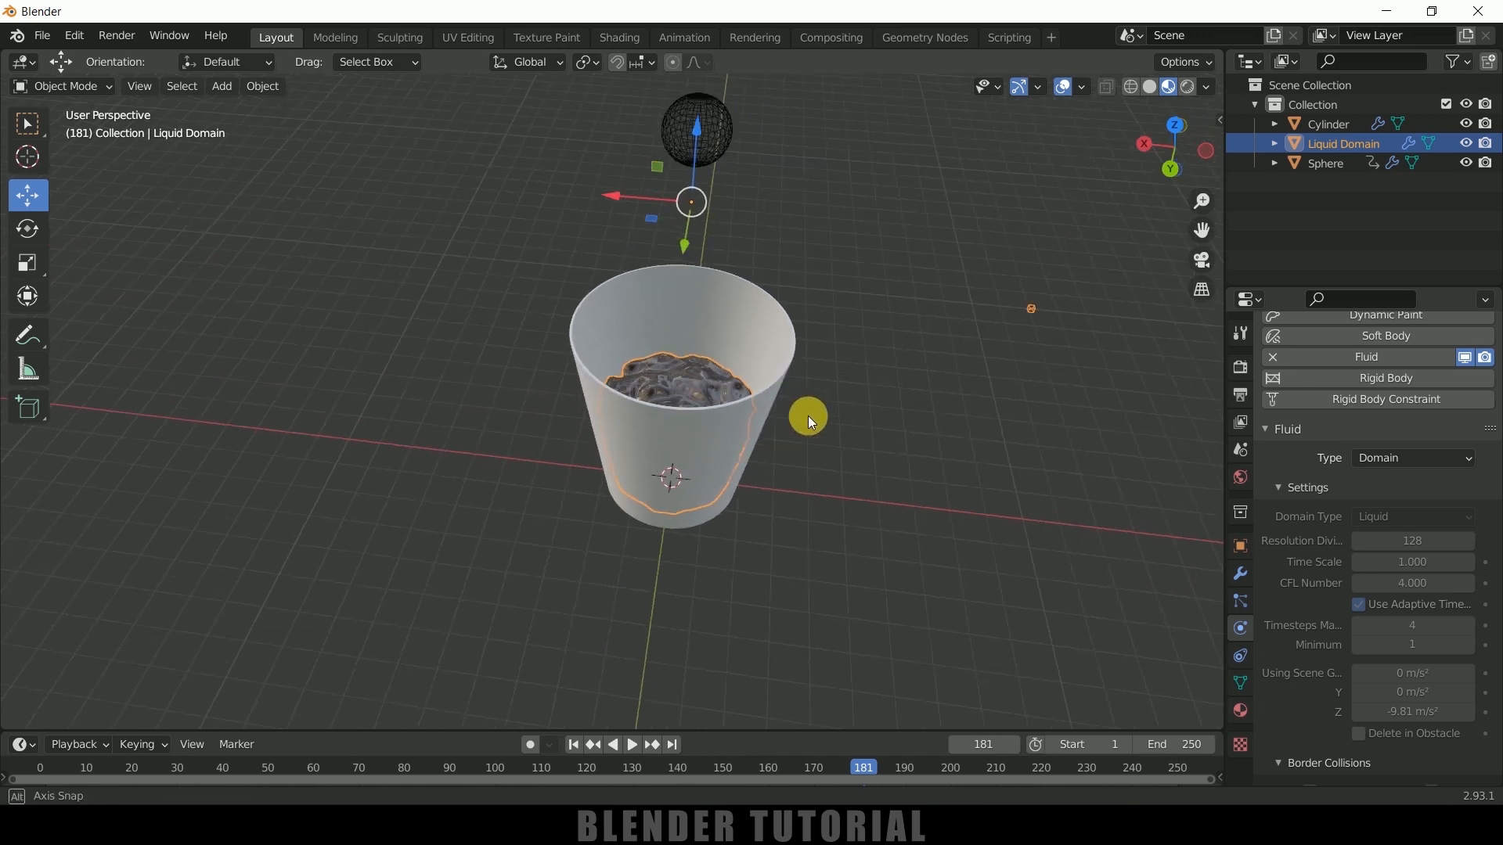
Give the cup a new material that uses the Glass BSDF surface shader
click(786, 329)
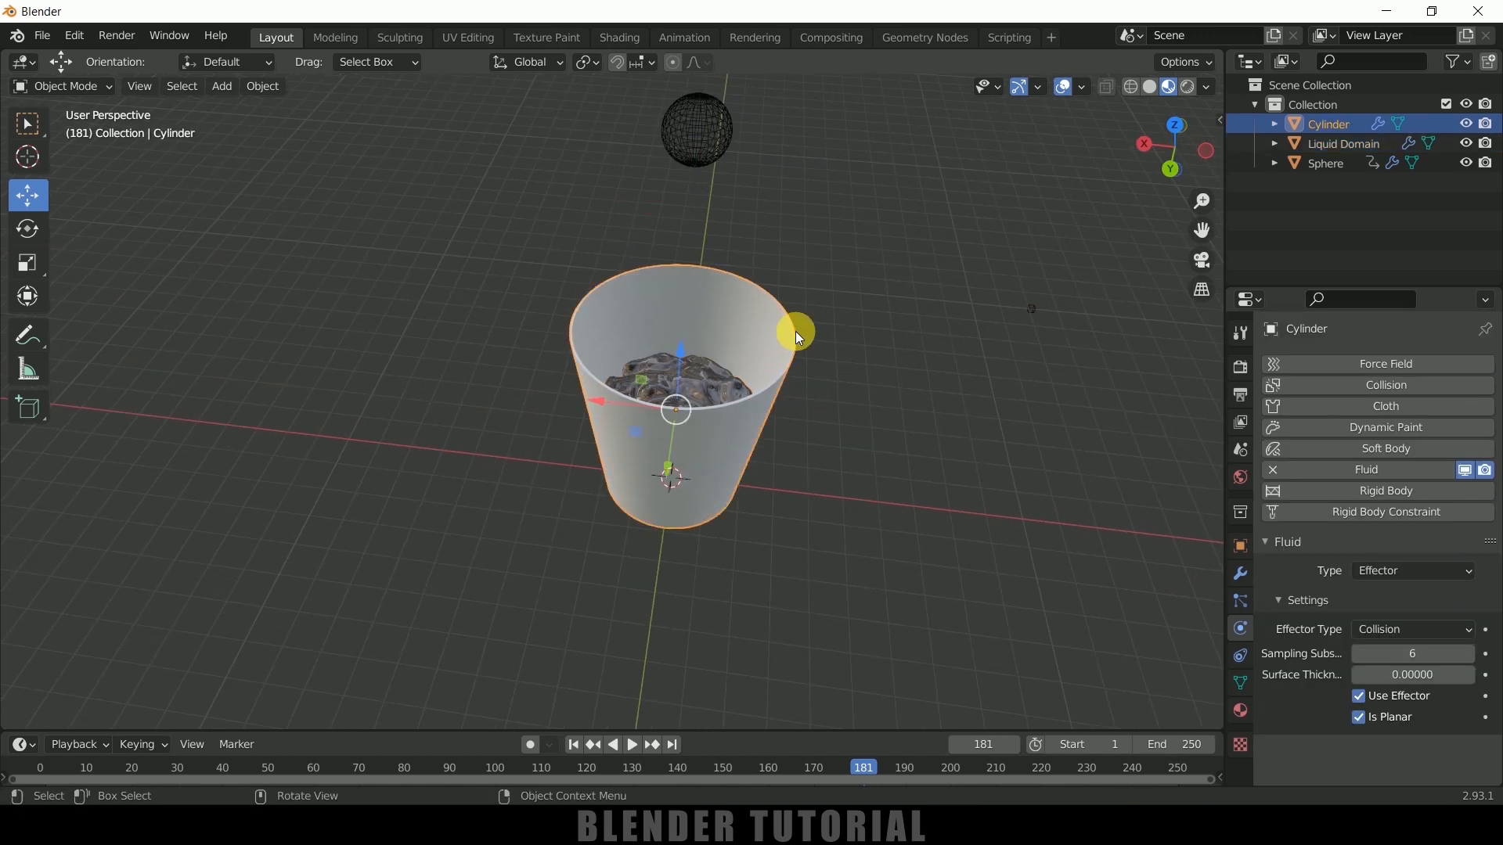
click(1243, 710)
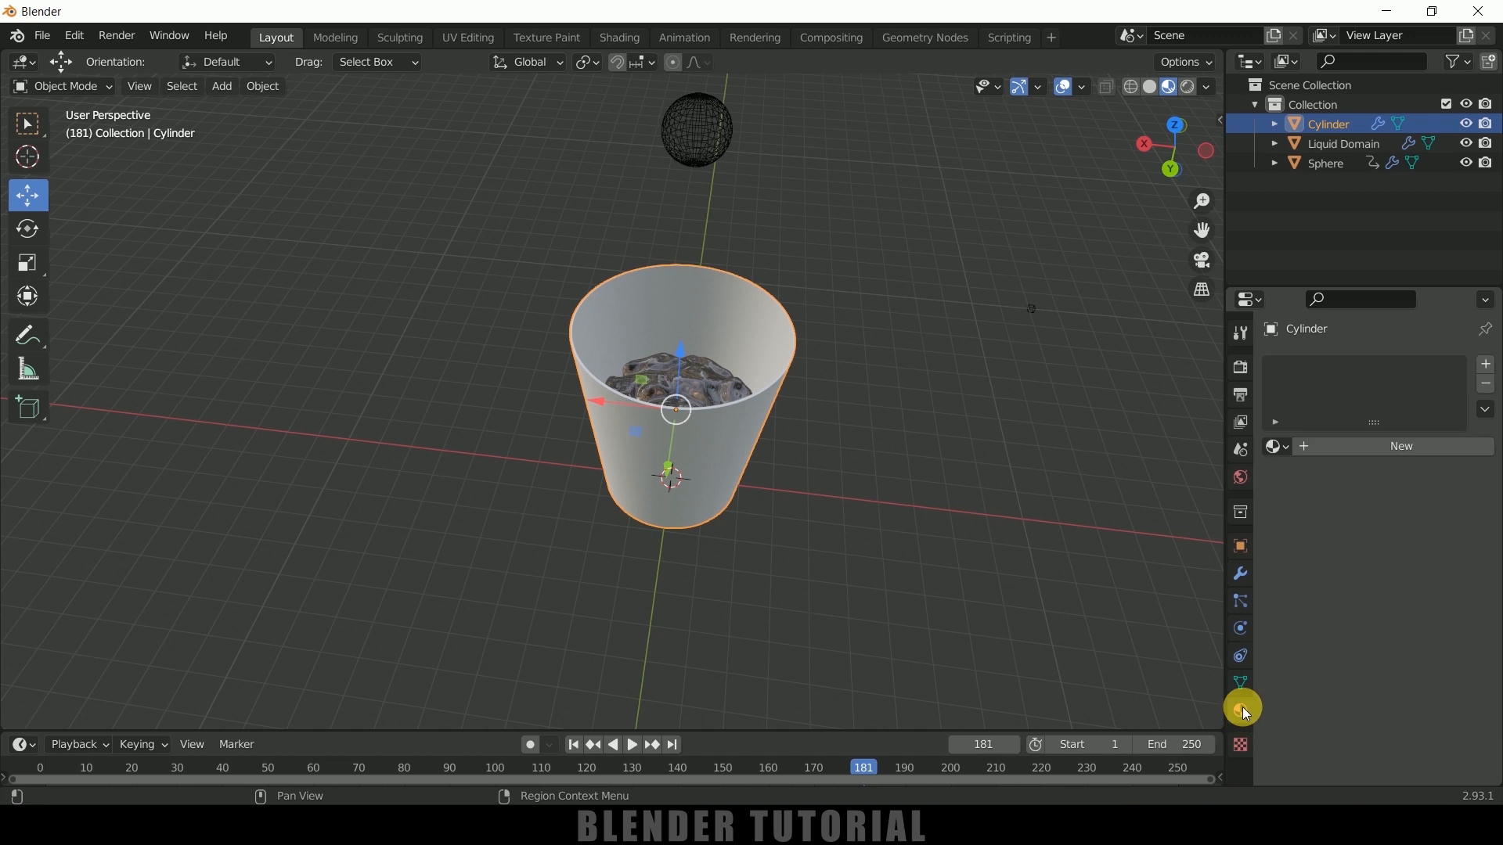
click(1343, 442)
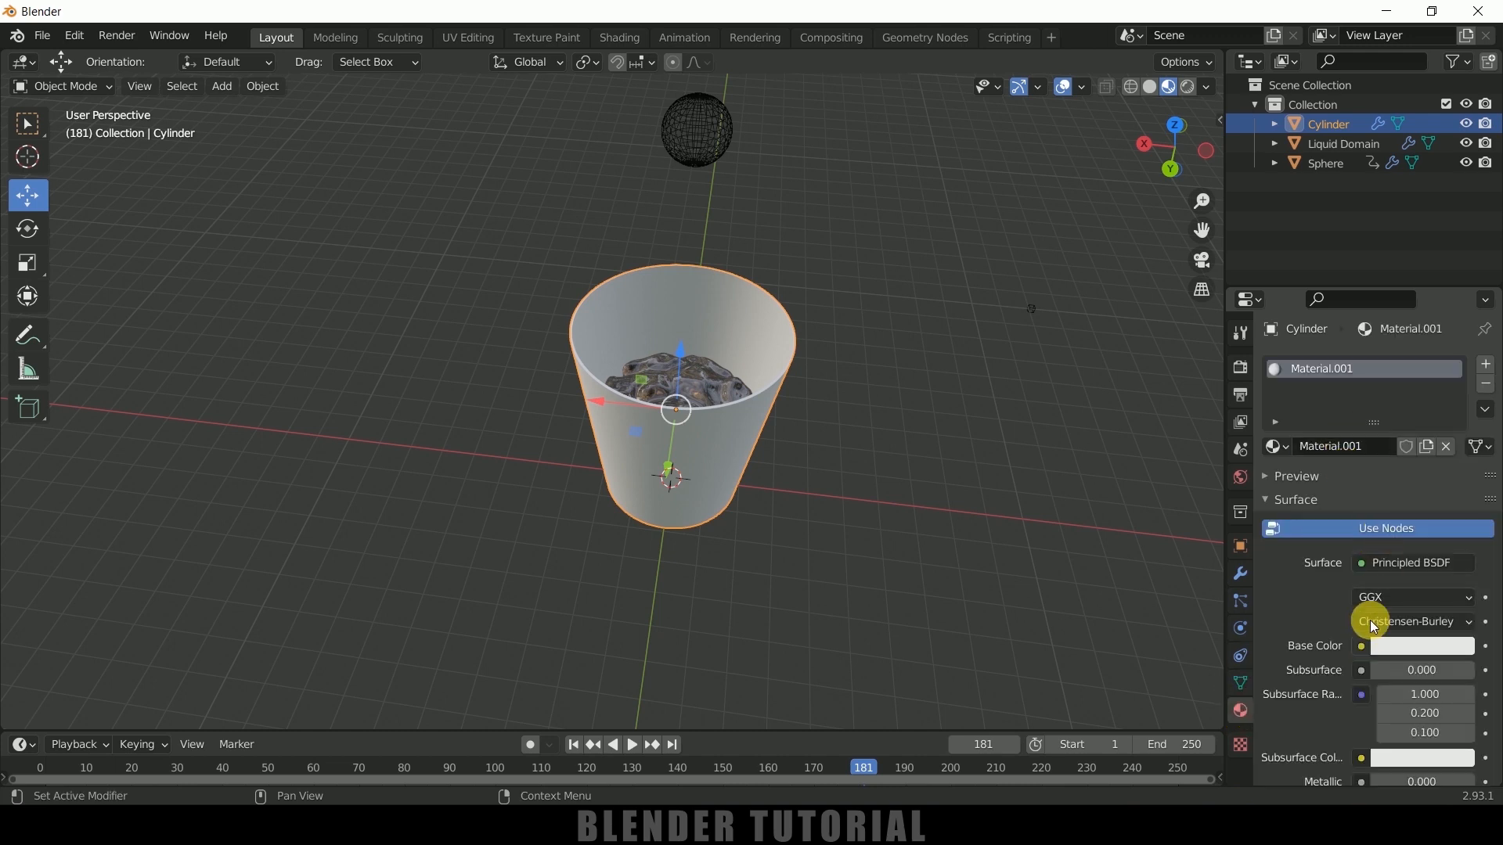
click(1389, 565)
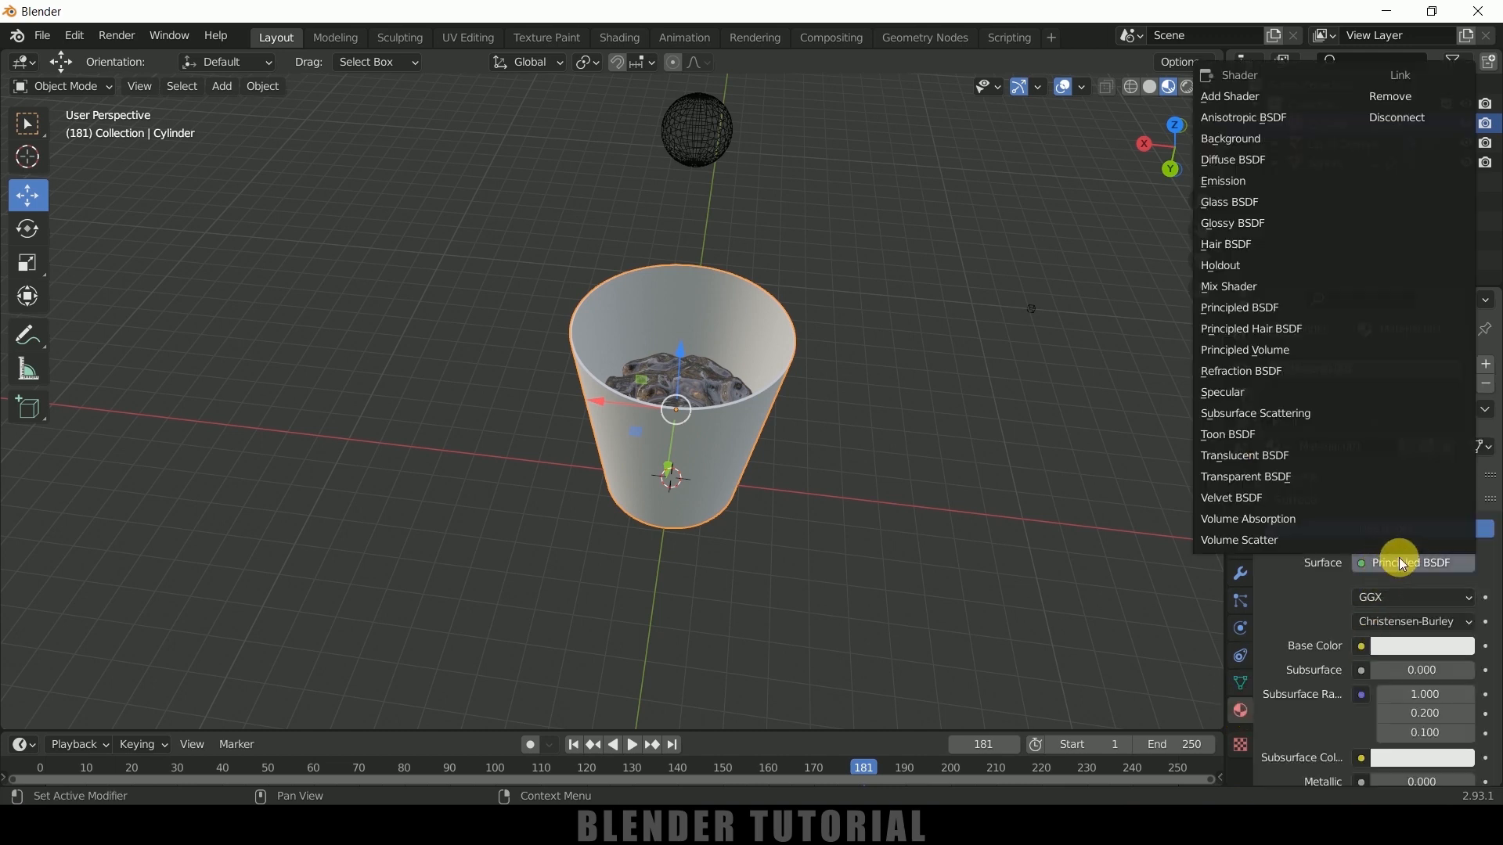
click(1249, 201)
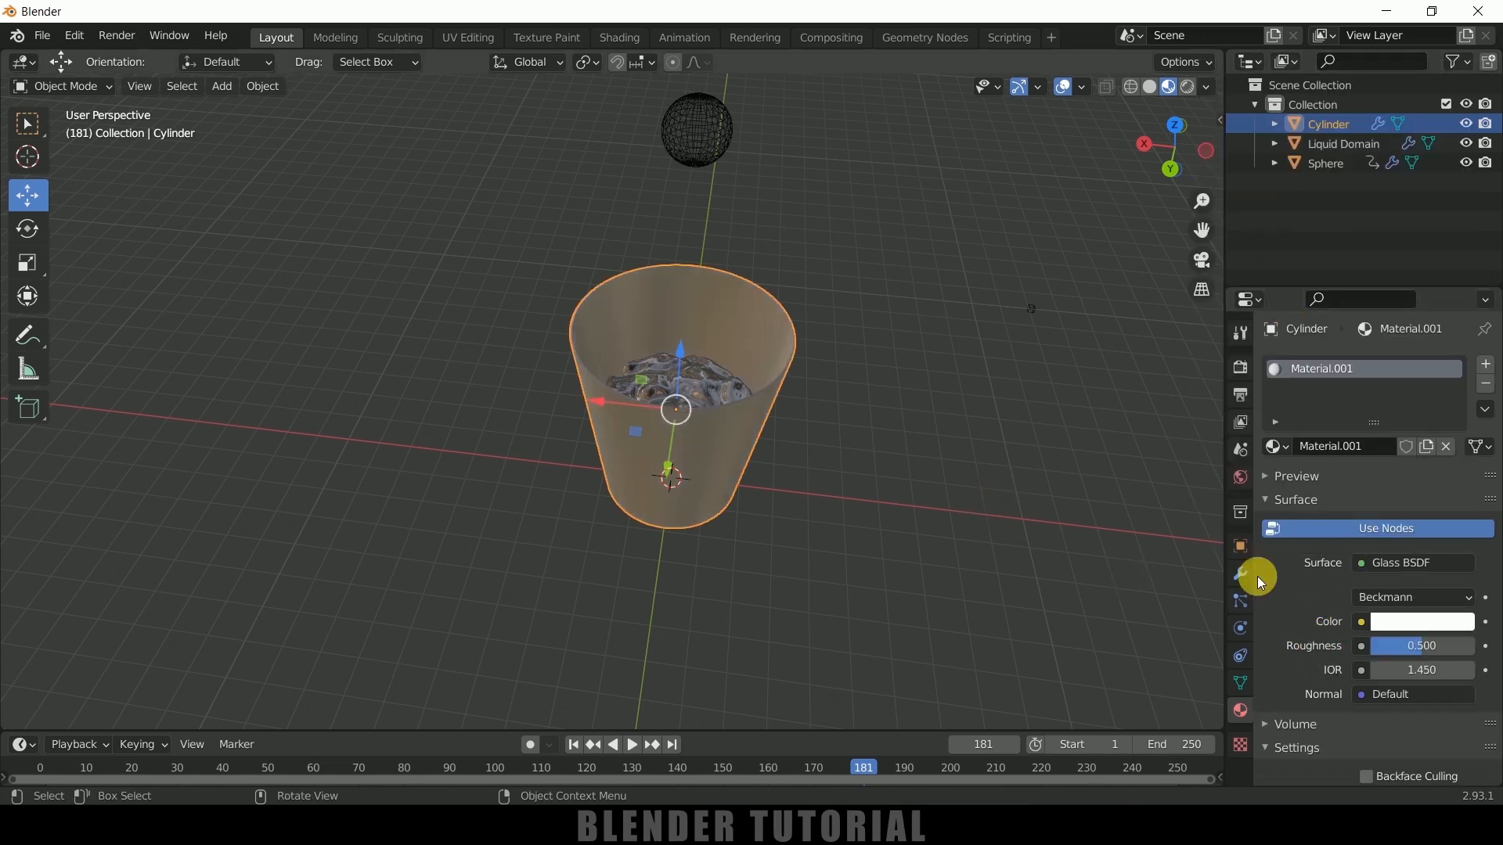
Set the cup's glass material to roughness 0 and IOR 1.950
scroll(1335, 637, down, 2)
drag(1412, 588, 1330, 588)
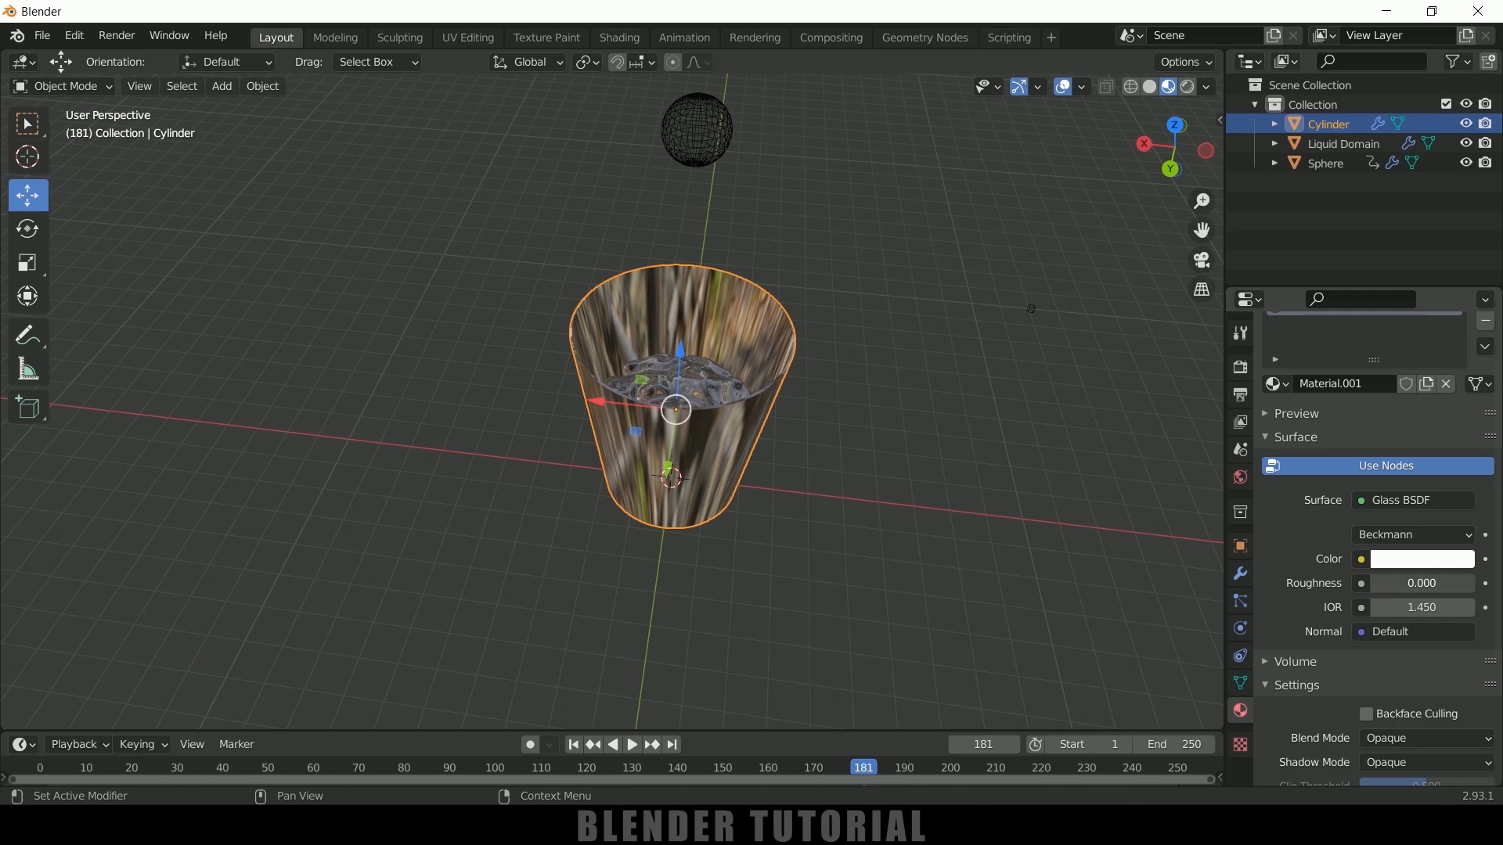
mouse_move(1437, 611)
mouse_down()
mouse_move(1498, 610)
mouse_move(1438, 610)
mouse_up()
Show the scene in rendered shading and light the world with an Environment Texture using kiara_1_dawn_1k.hdr
middle_drag(1030, 523, 942, 529)
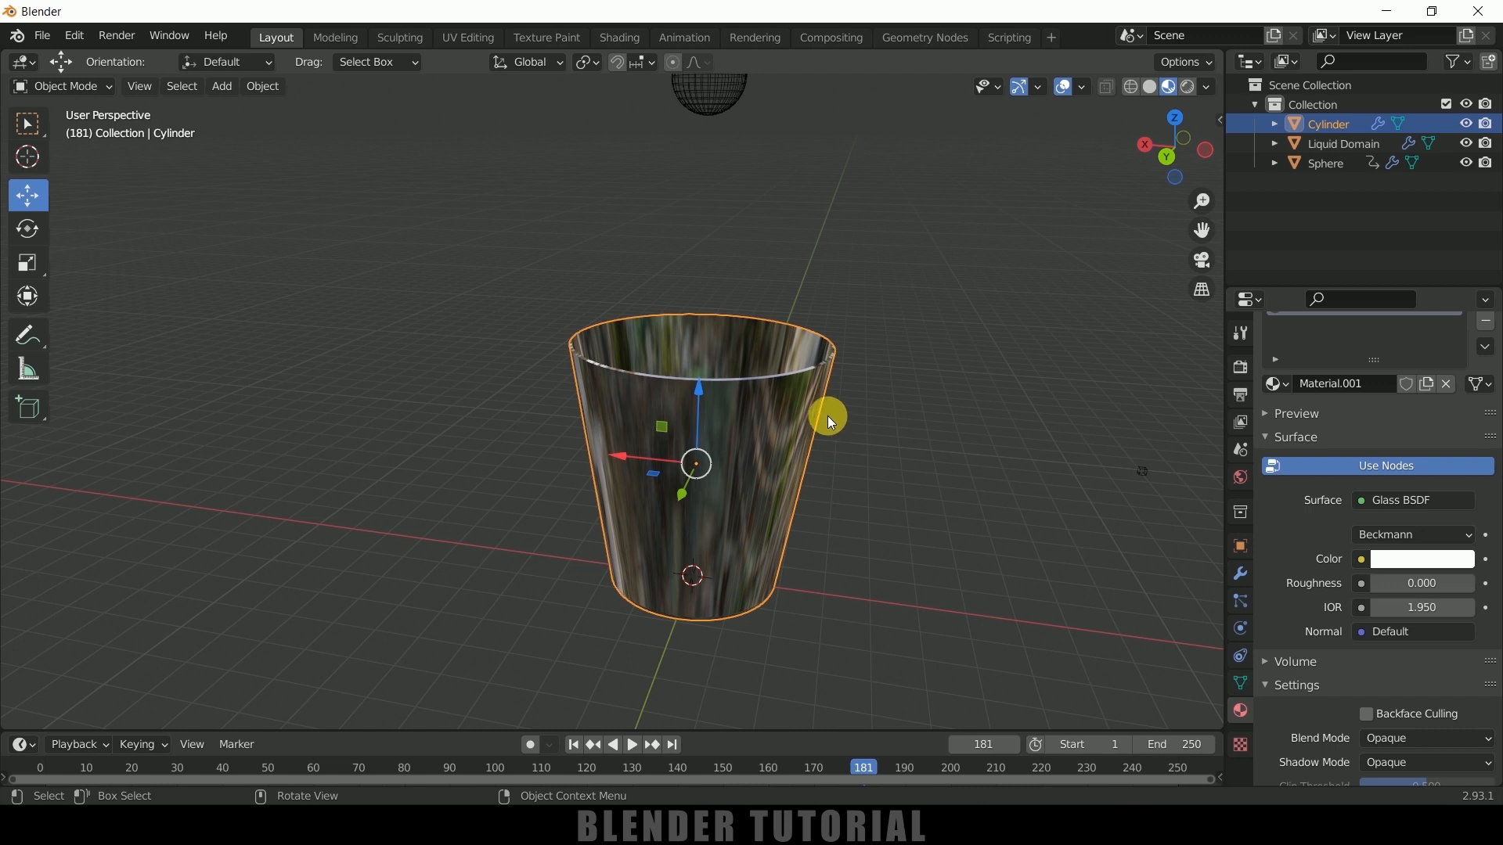
click(1188, 87)
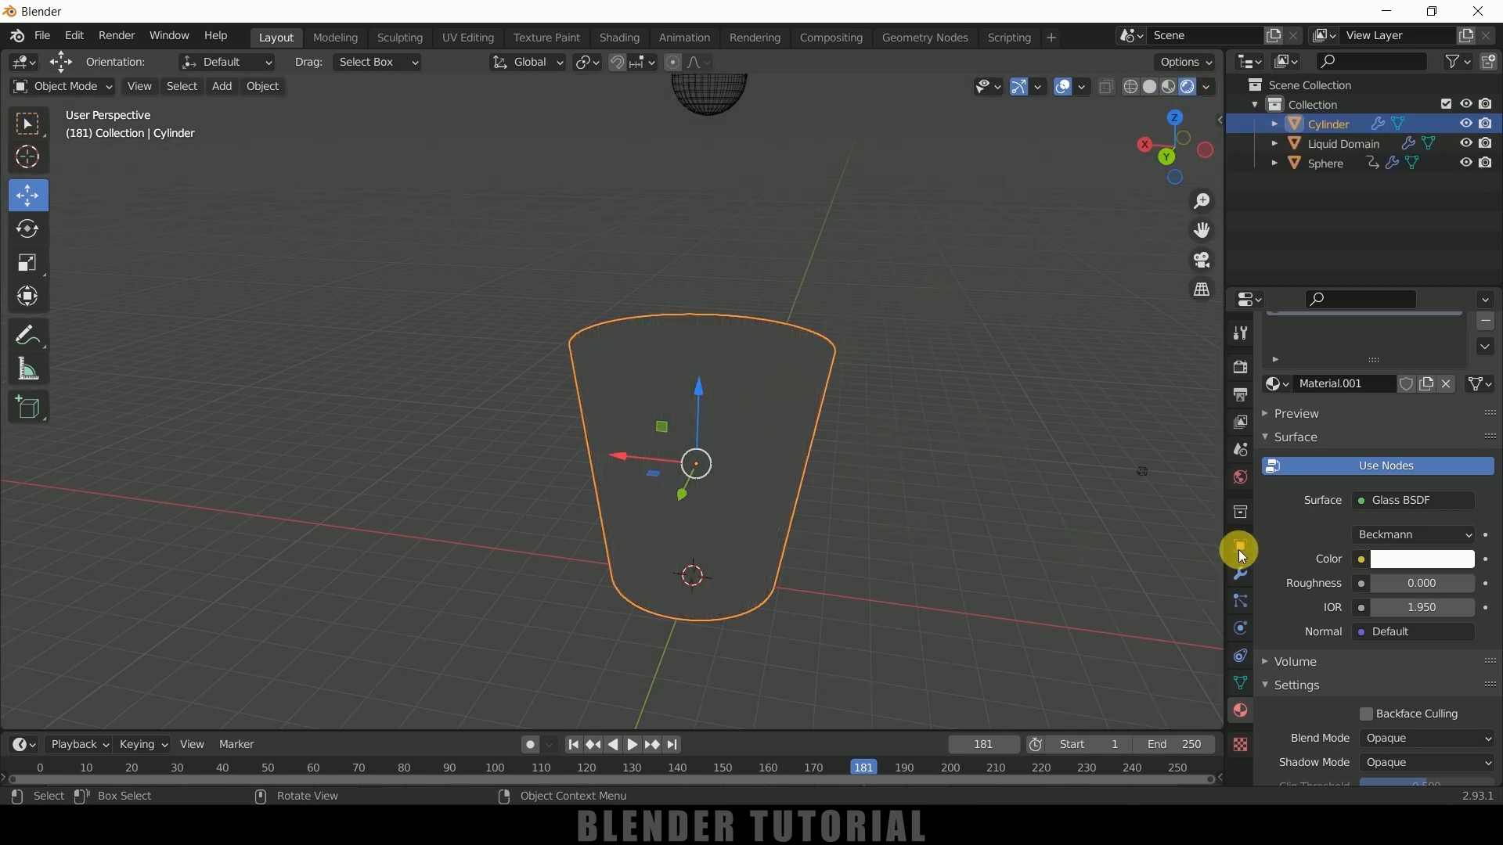
click(1242, 478)
click(1369, 492)
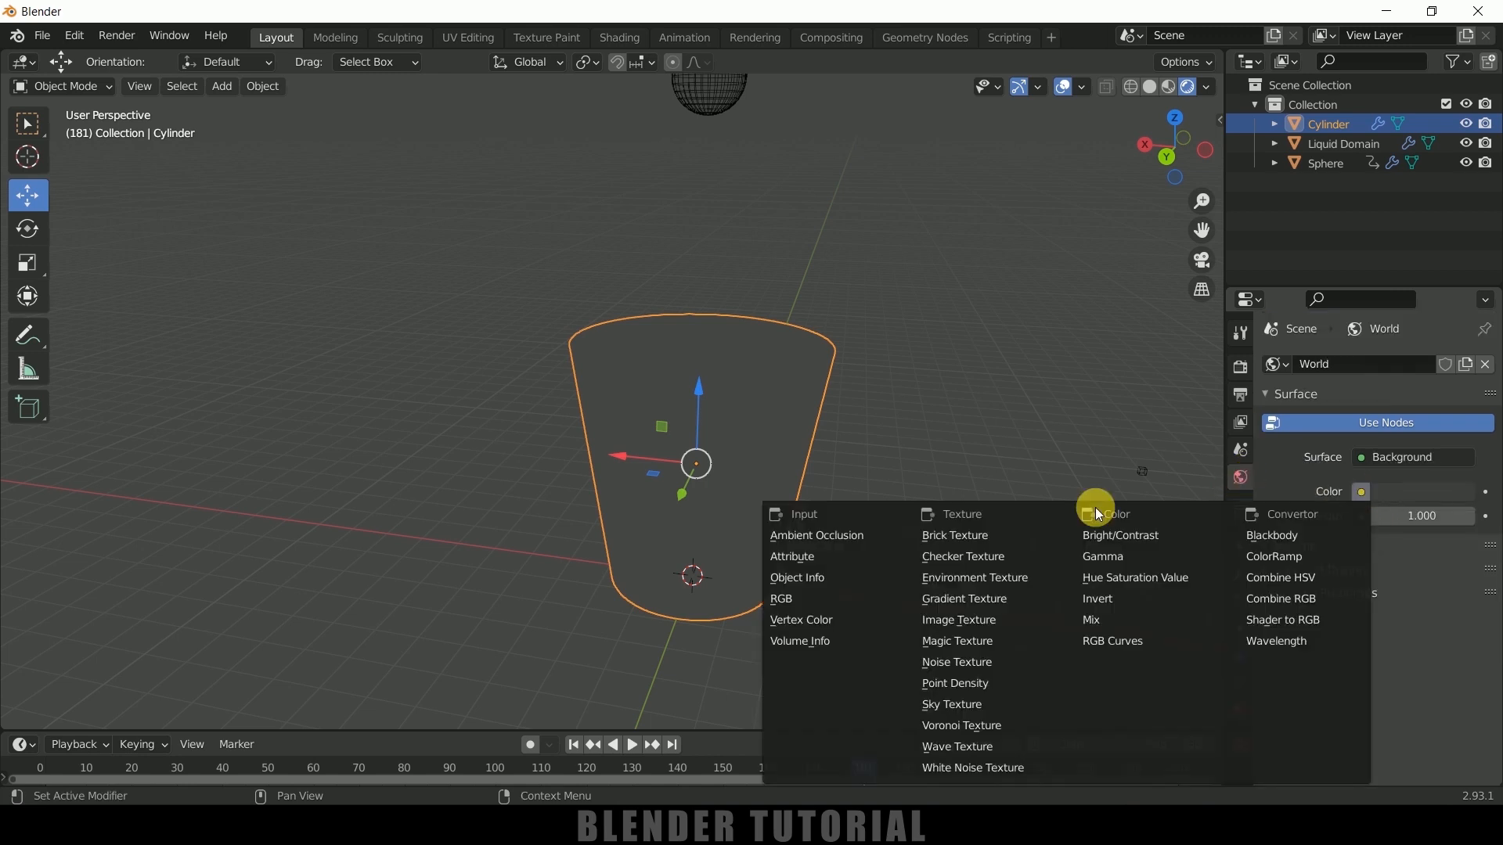
click(993, 574)
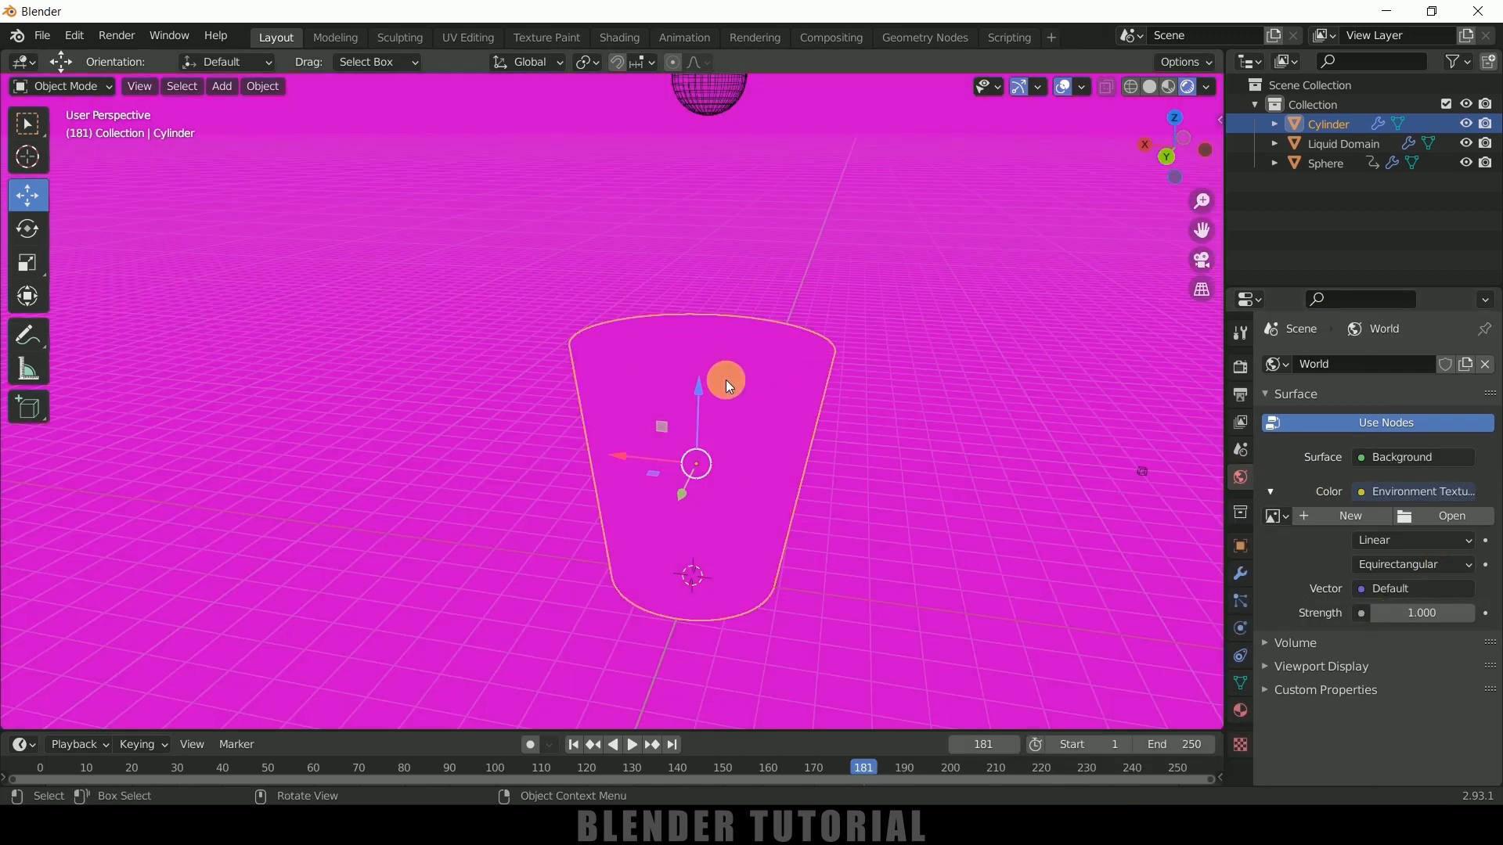
click(1423, 516)
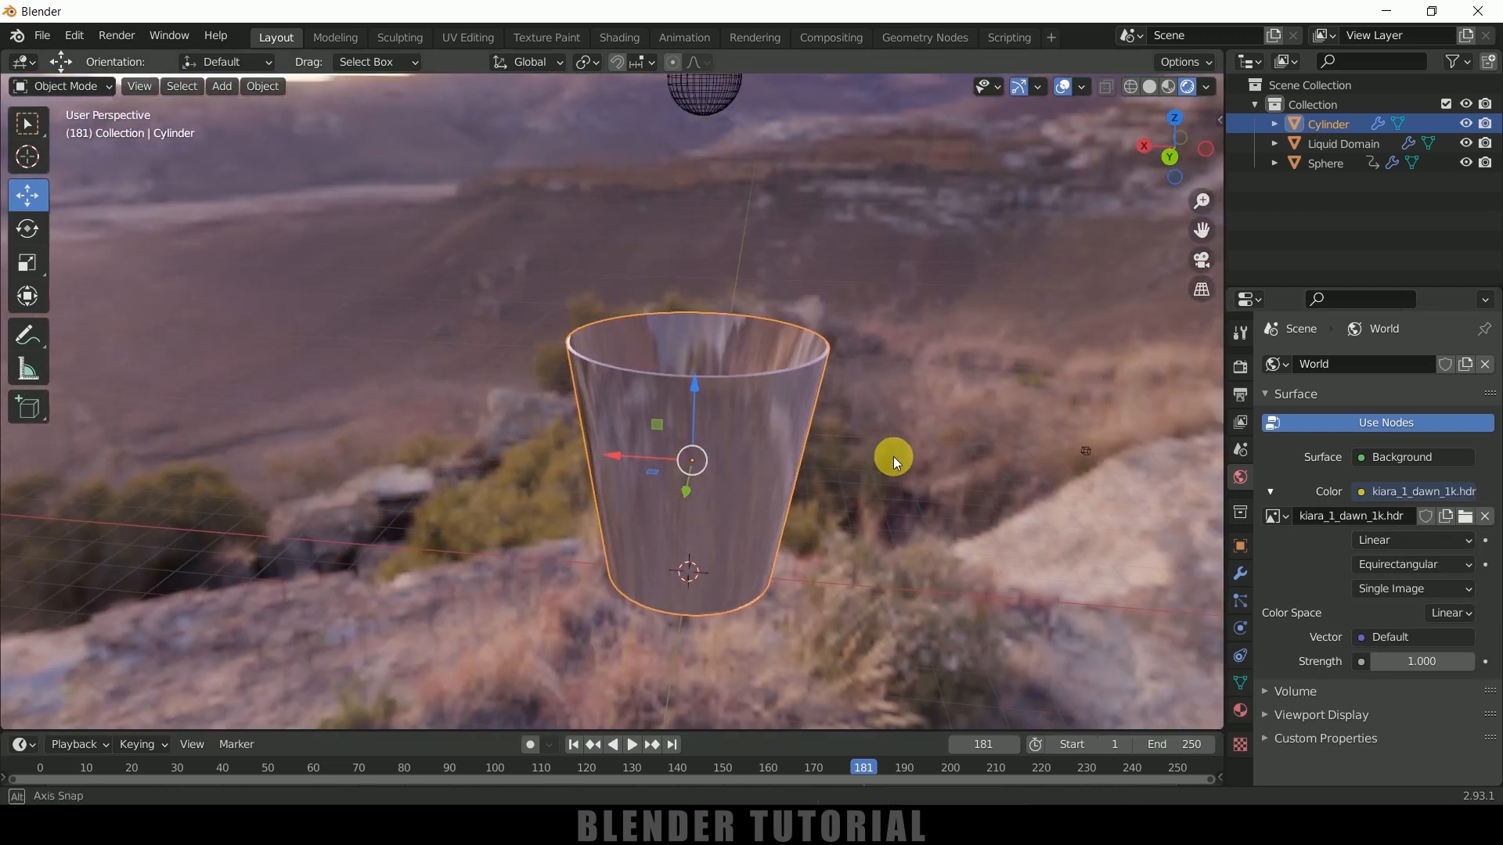
mouse_move(894, 457)
middle_down()
mouse_move(835, 396)
mouse_move(867, 457)
middle_up()
scroll(1156, 555, down, 2)
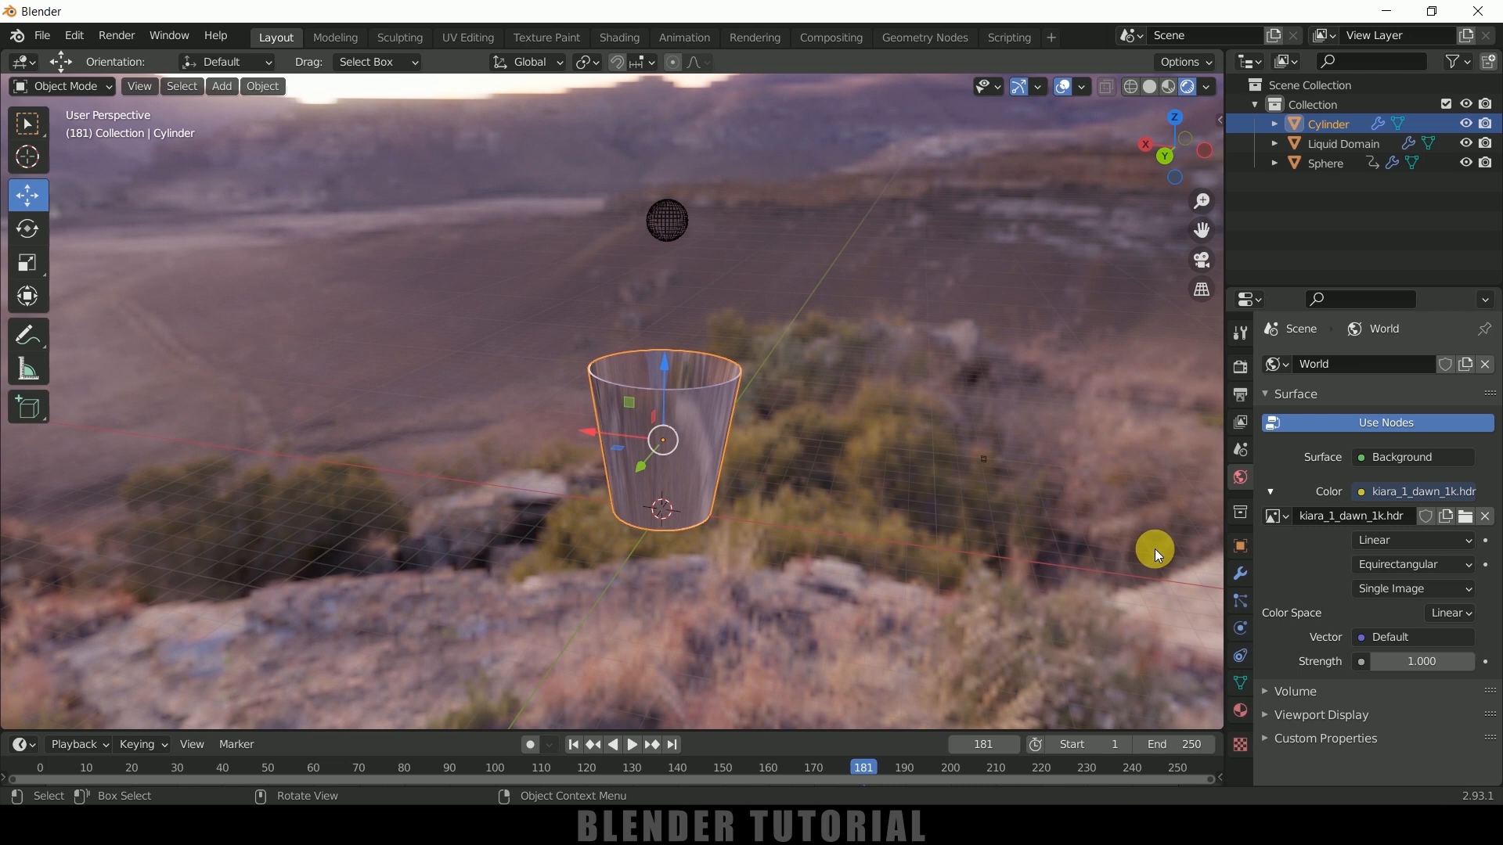
Enable Ambient Occlusion in the Eevee render settings with a distance of 2 m
click(1240, 369)
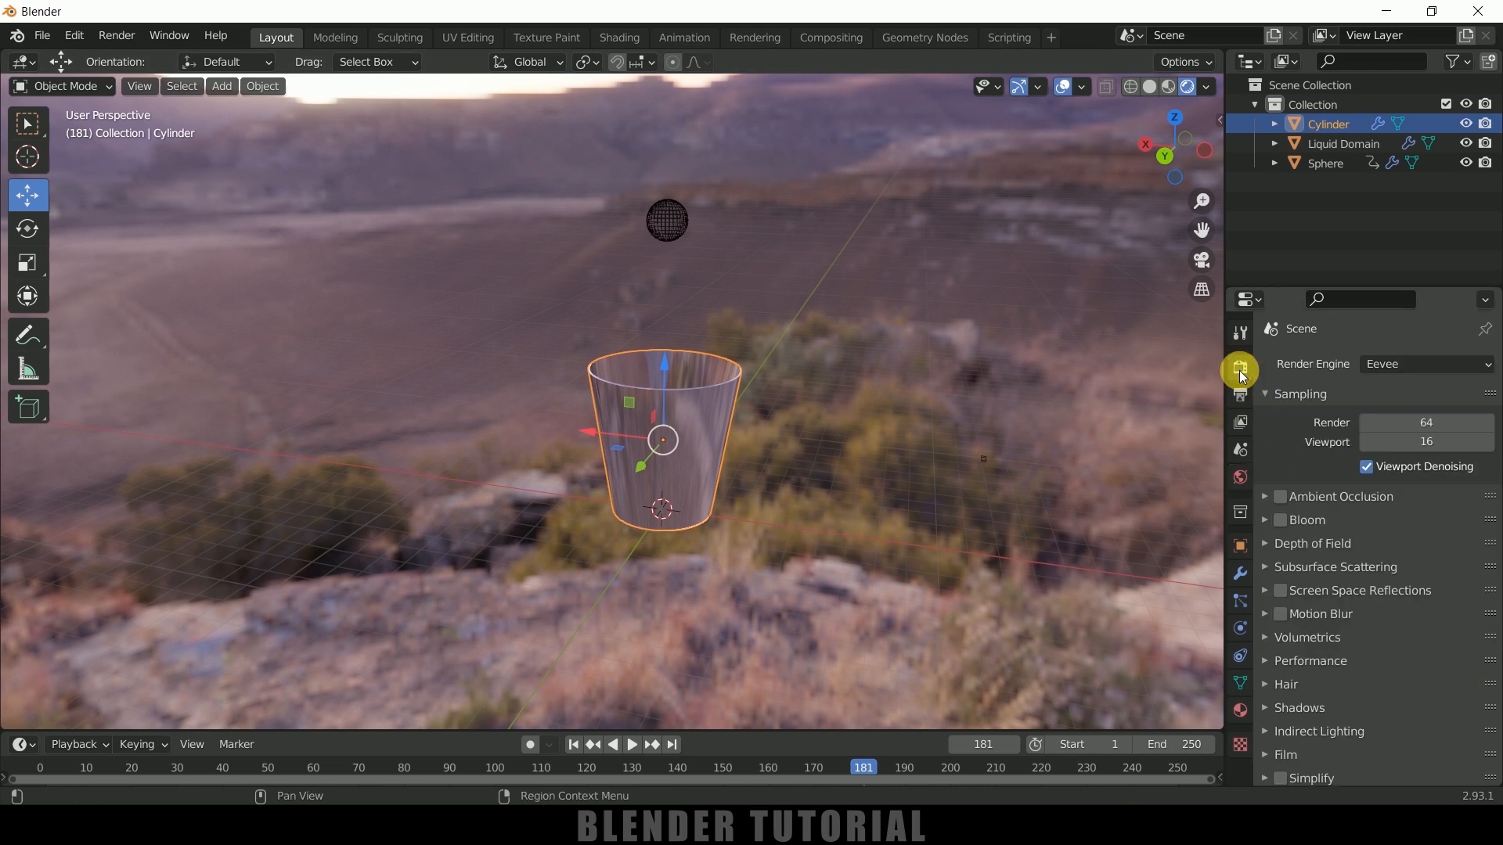
click(1270, 496)
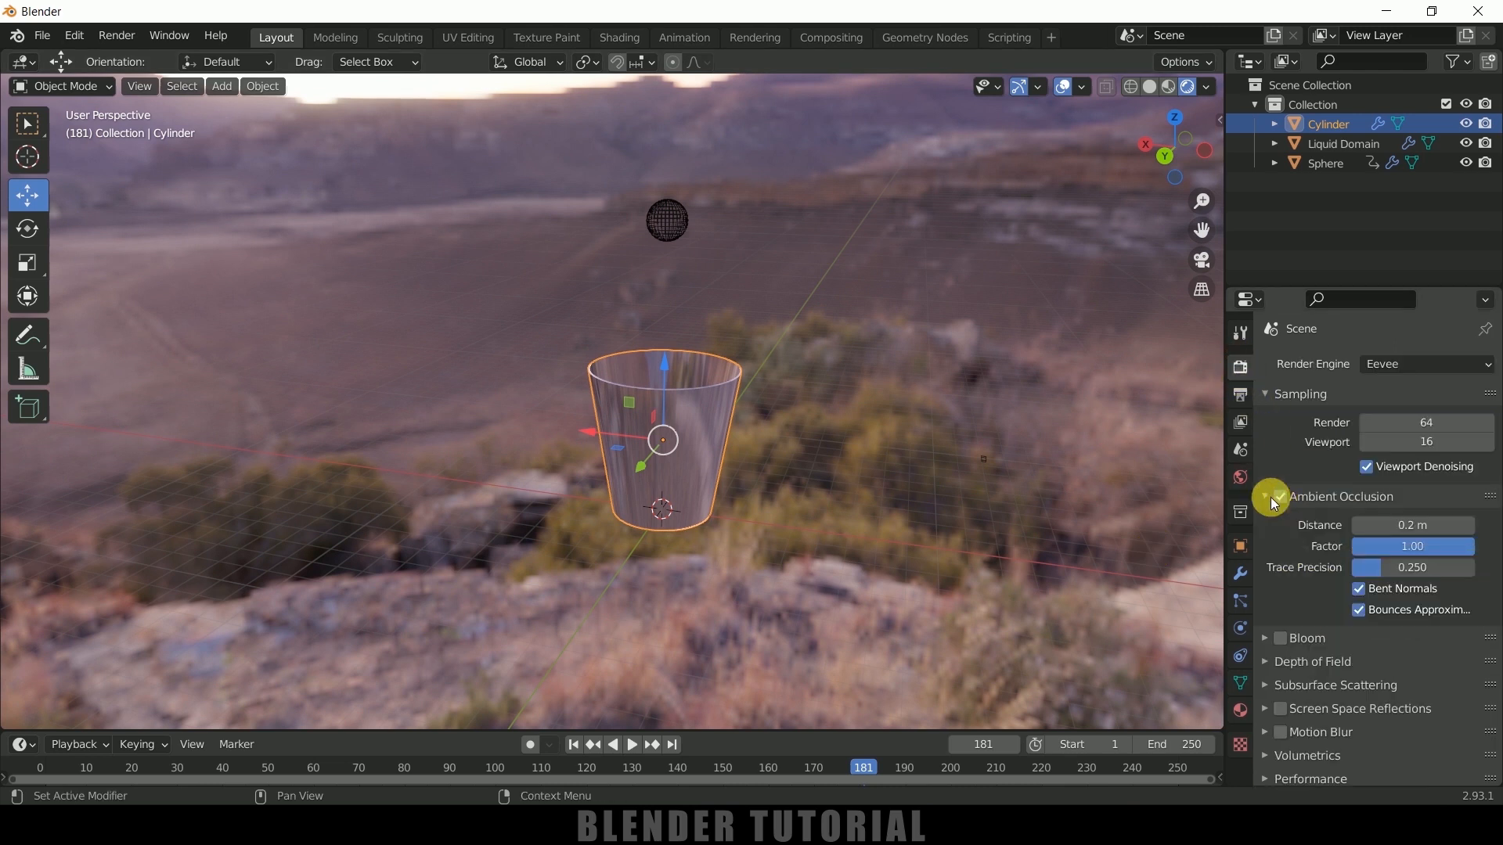
click(1416, 529)
text(2)
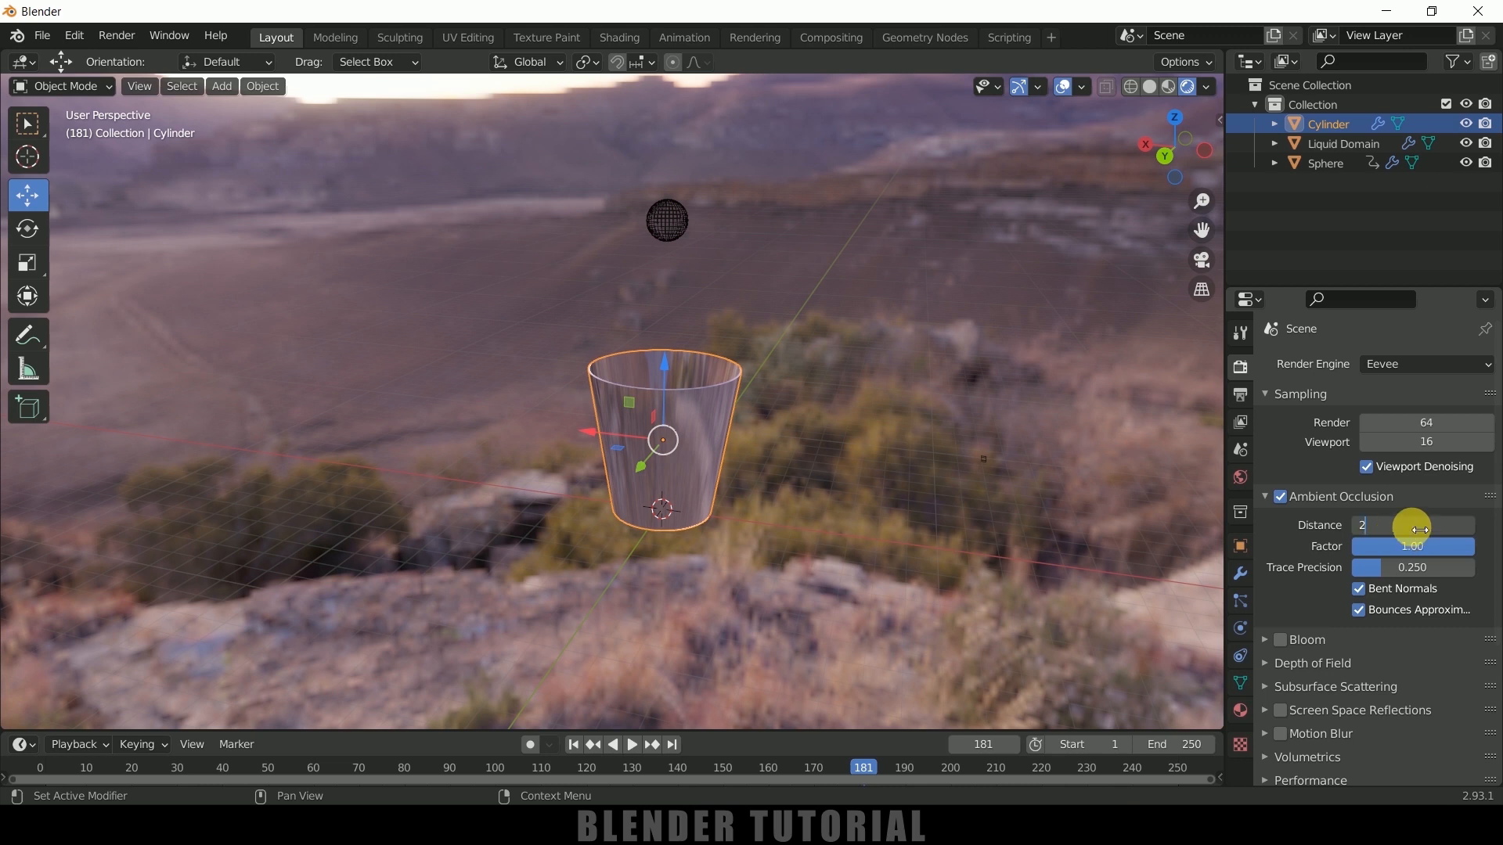
key(Return)
Enable Screen Space Reflections and make the film background transparent
scroll(1348, 651, down, 4)
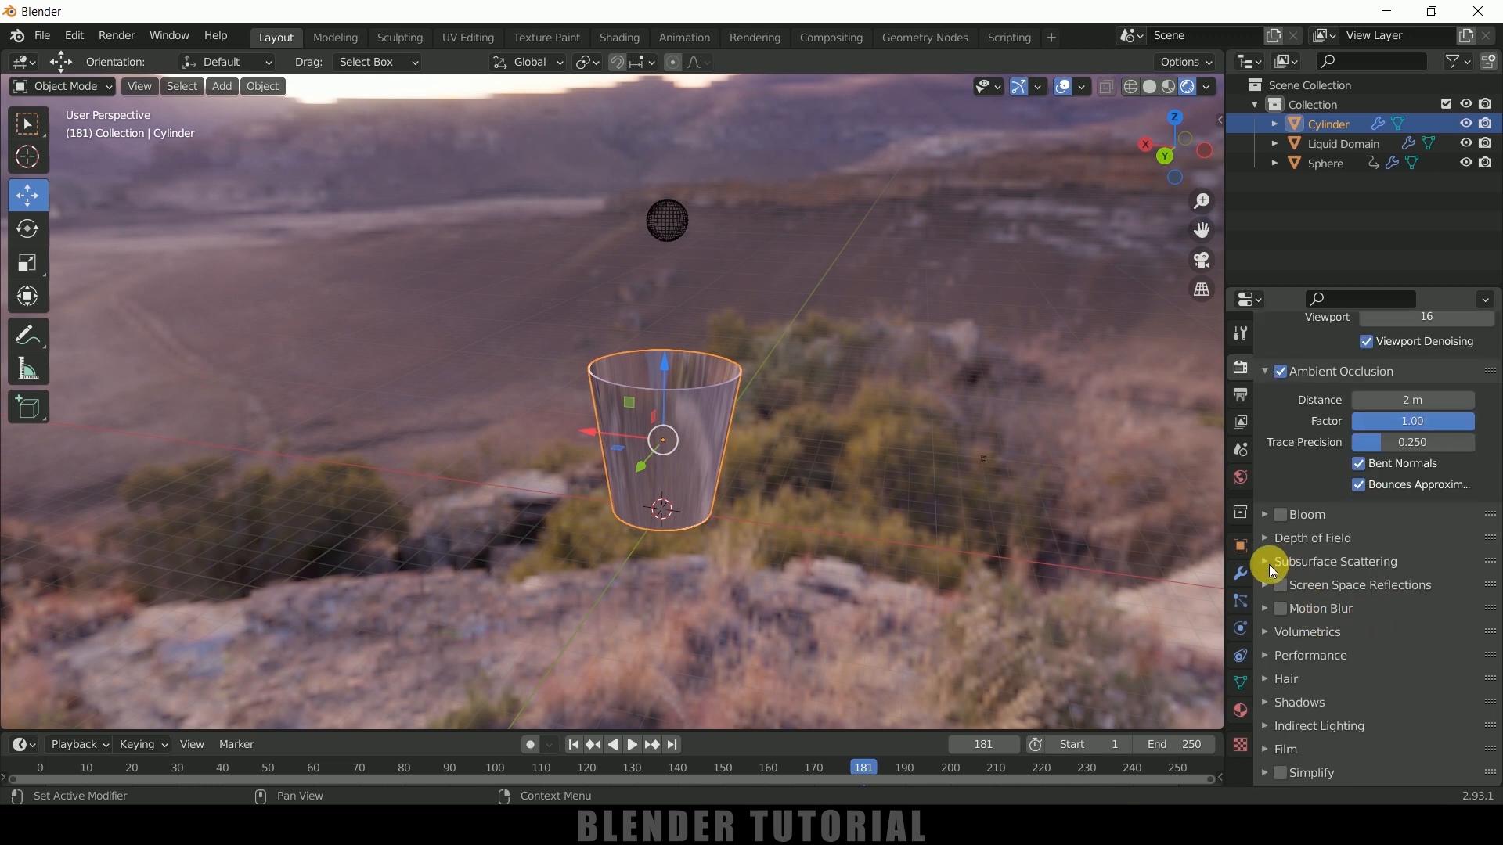
click(1281, 586)
click(1265, 585)
click(1269, 588)
scroll(1341, 665, down, 2)
click(1268, 680)
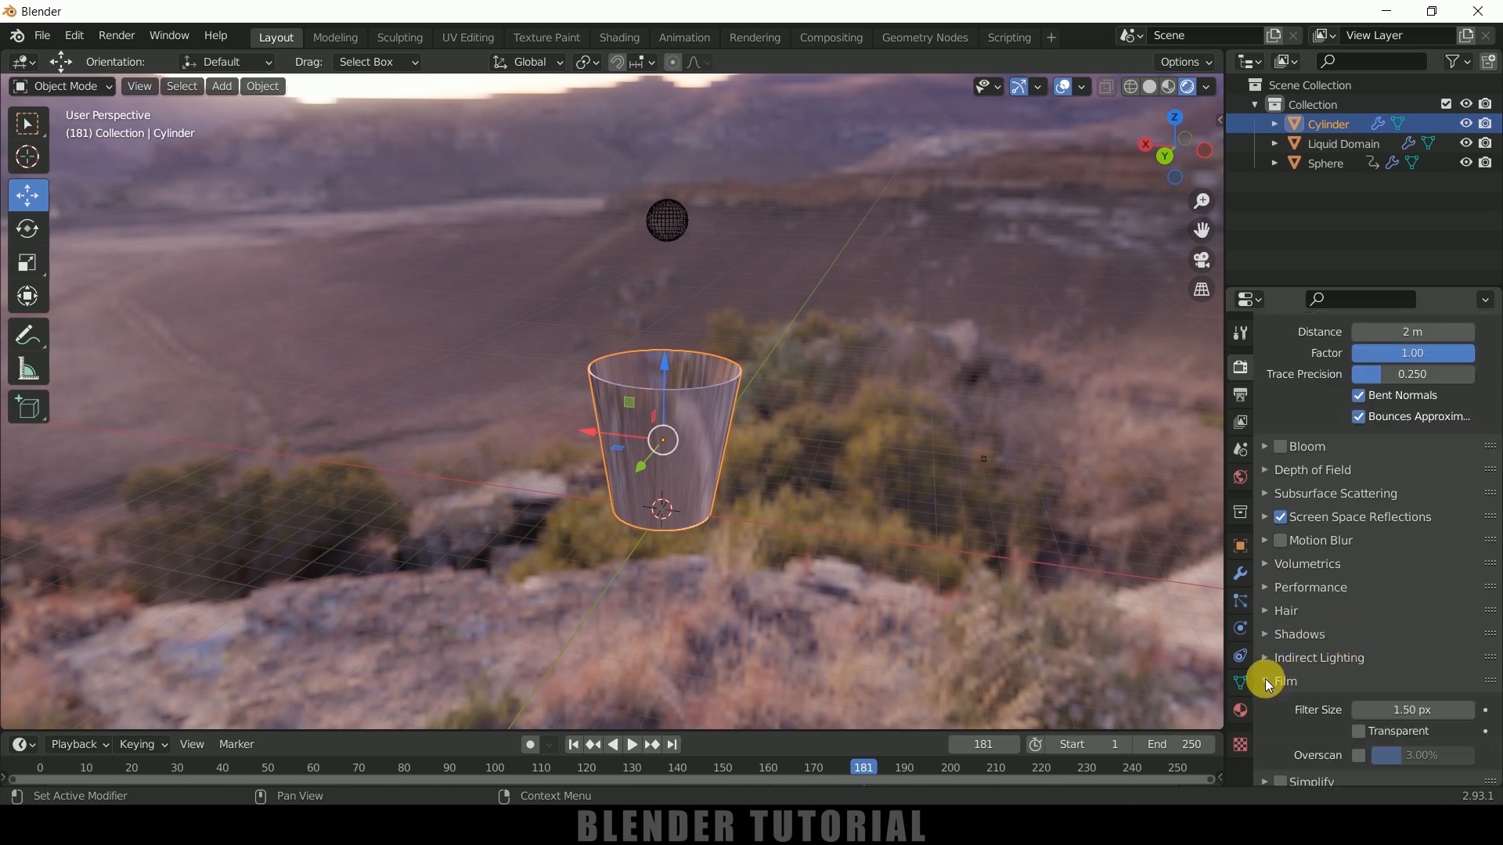
click(1358, 733)
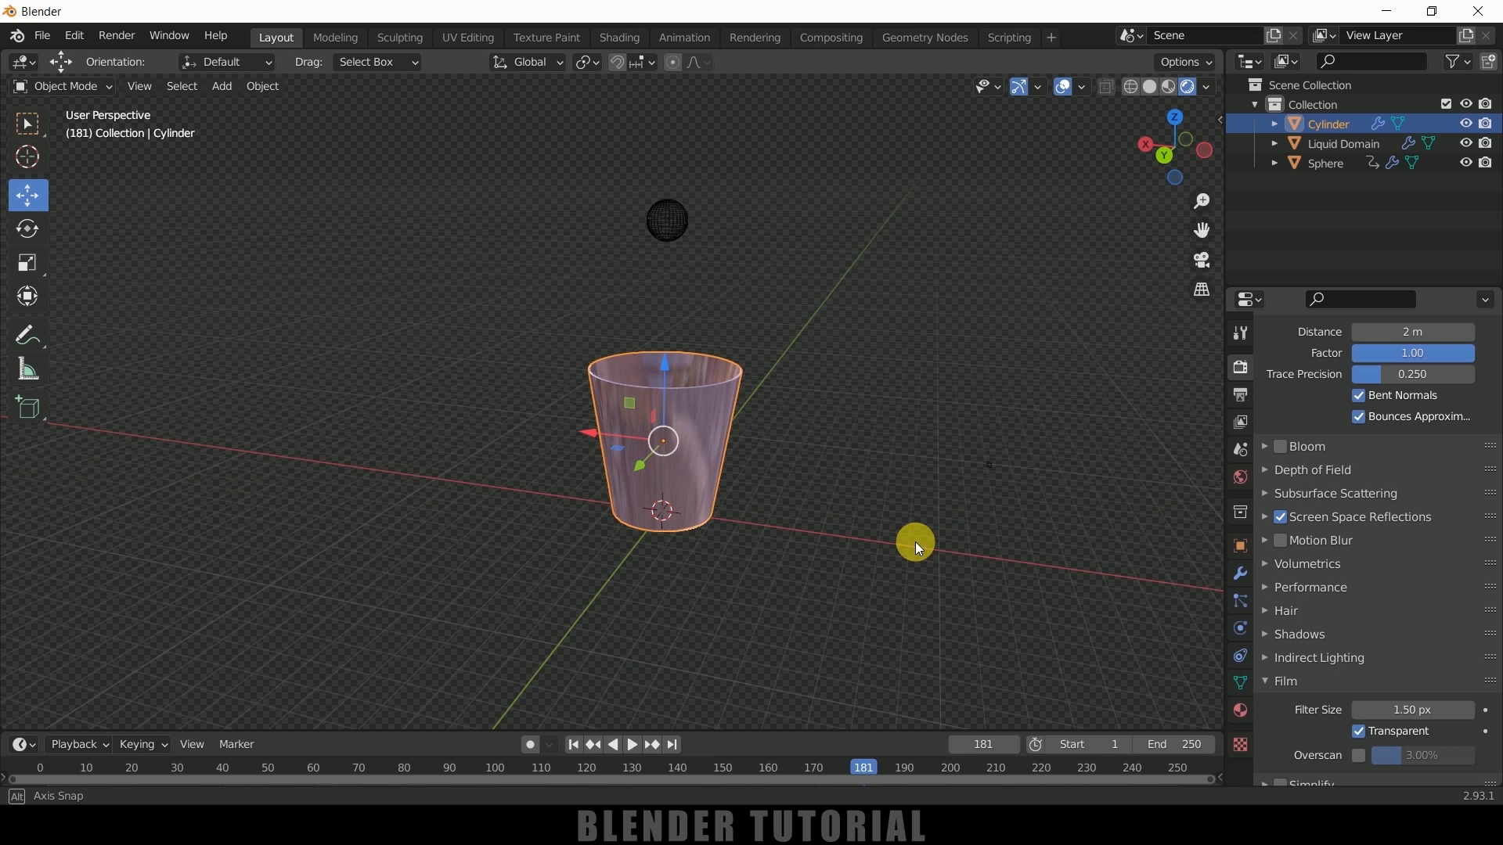
Add a plane beneath the cup and scale it up by about 27 as a ground surface
click(233, 87)
mouse_move(235, 111)
click(415, 111)
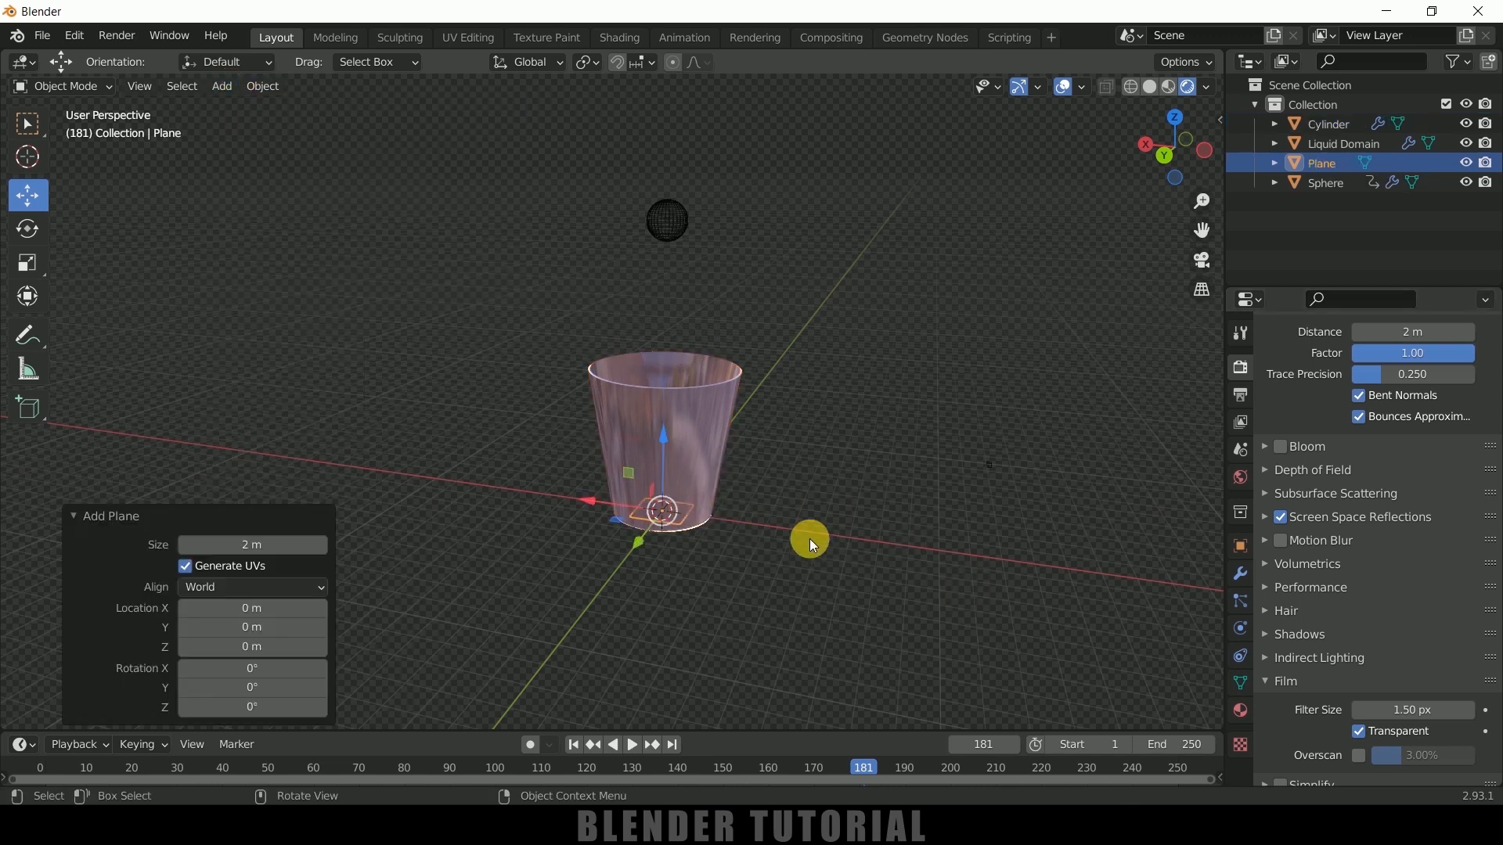
key(s)
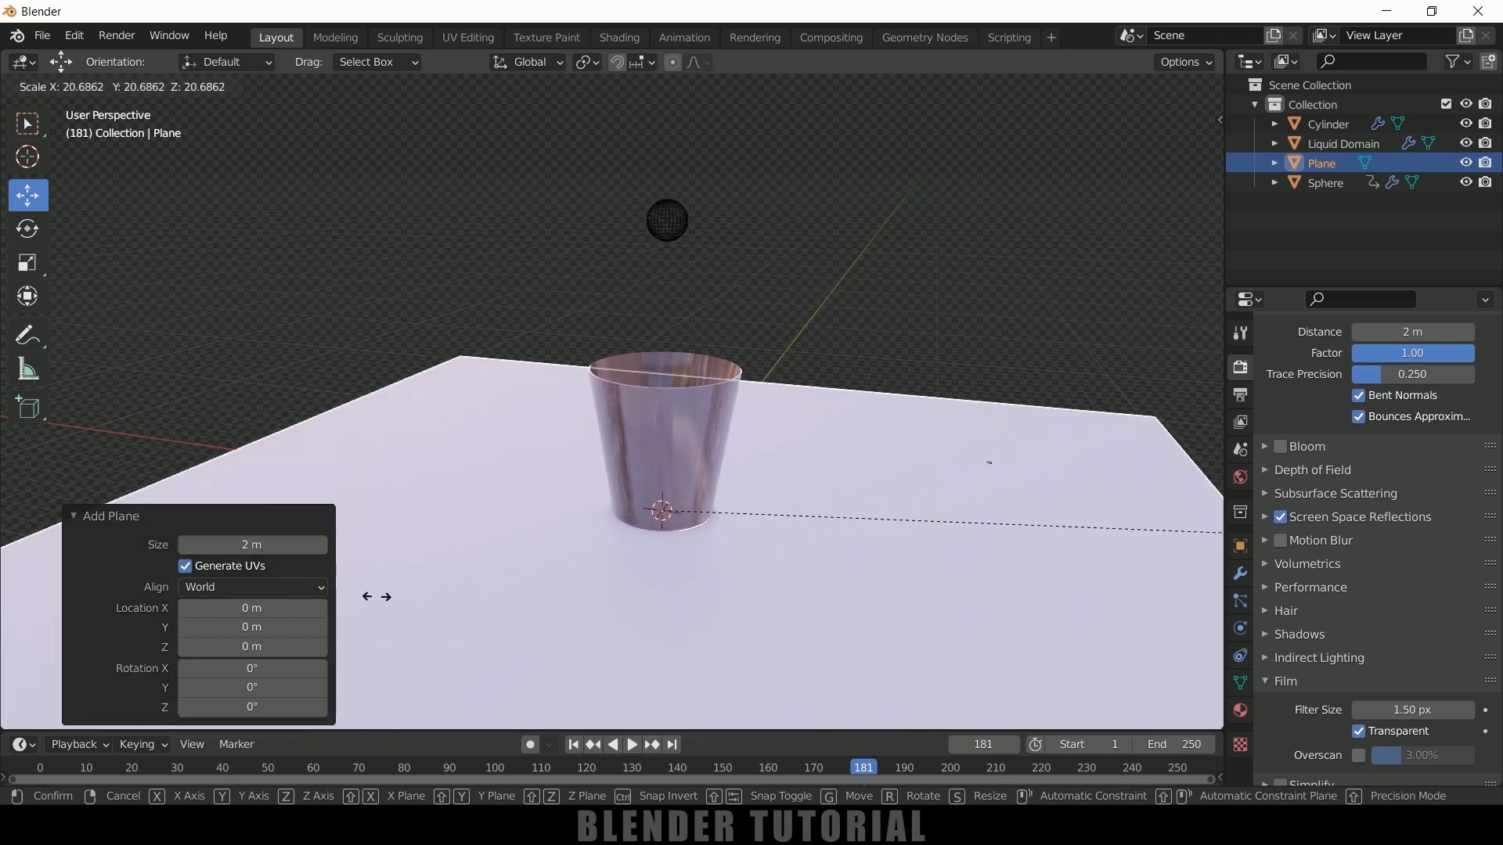
click(1032, 613)
In right orthographic view, lower the plane by about 0.067 m along Z to sit just beneath the cup
key(KP_3)
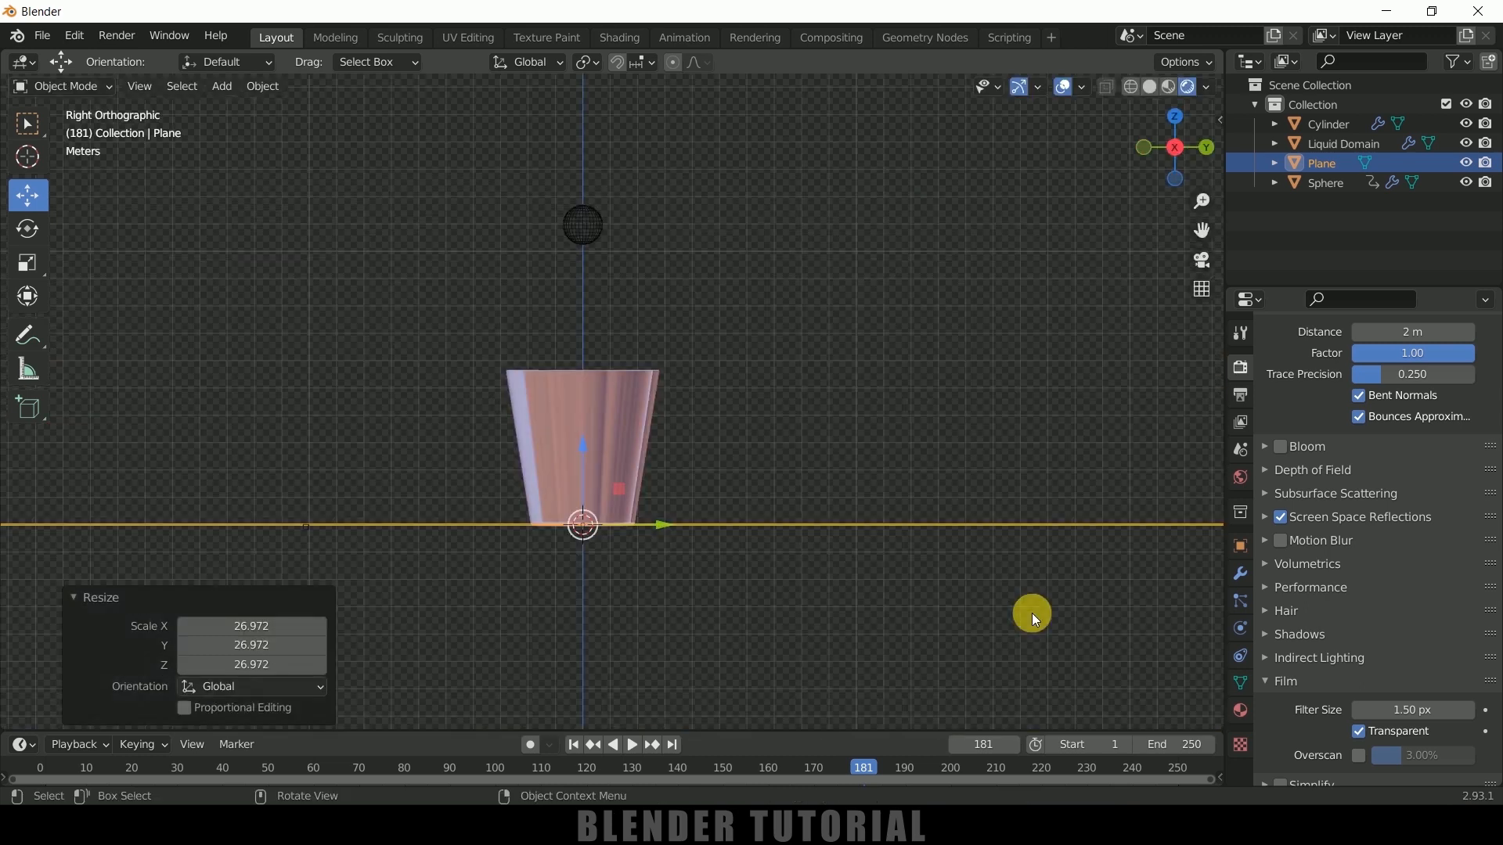
scroll(749, 551, up, 5)
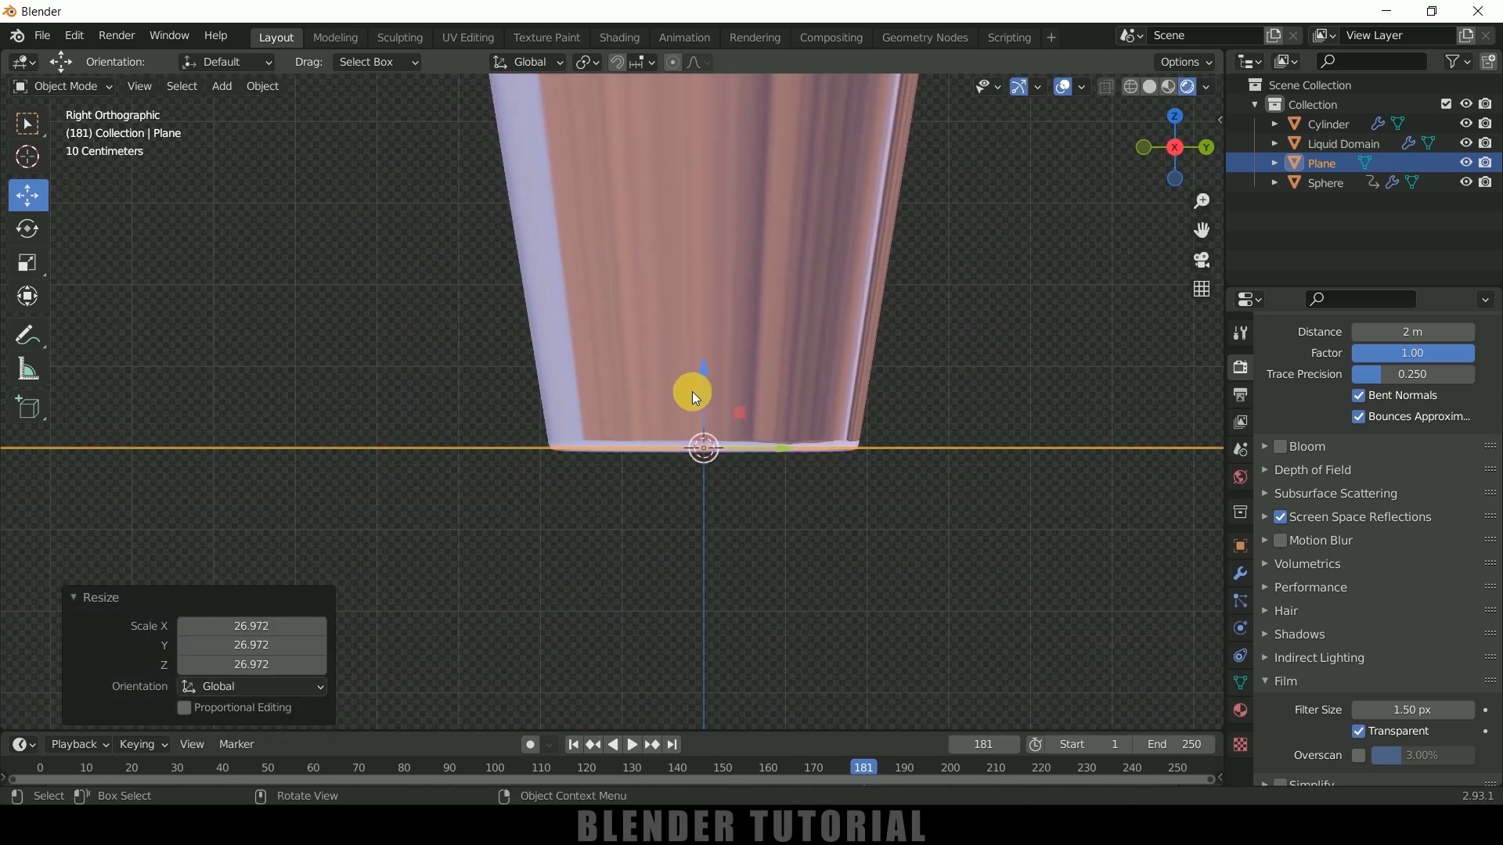
drag(703, 368, 719, 385)
middle_drag(718, 385, 875, 515)
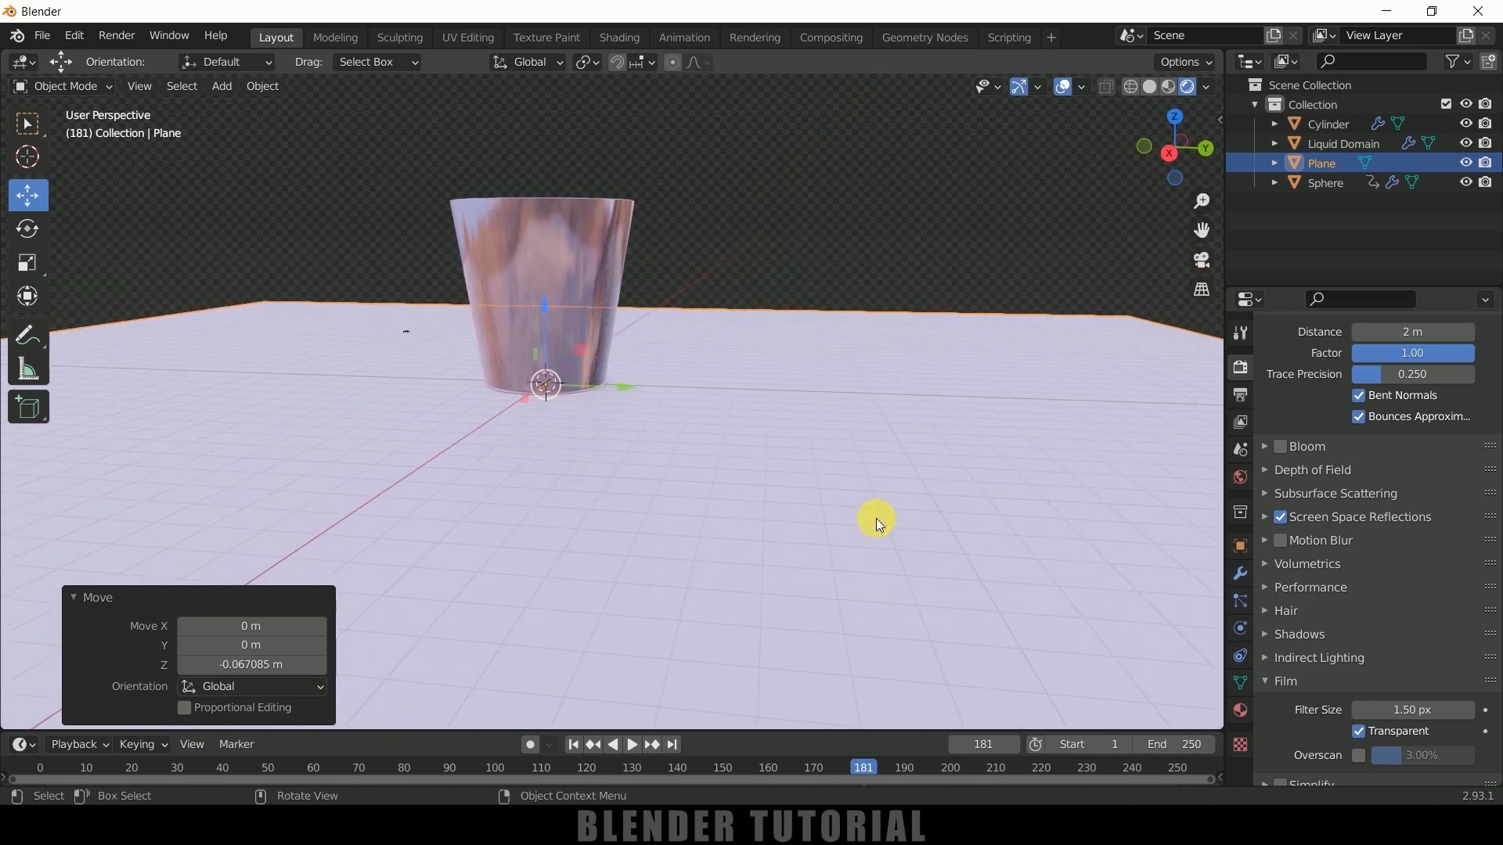
Give the plane a new material
click(1240, 710)
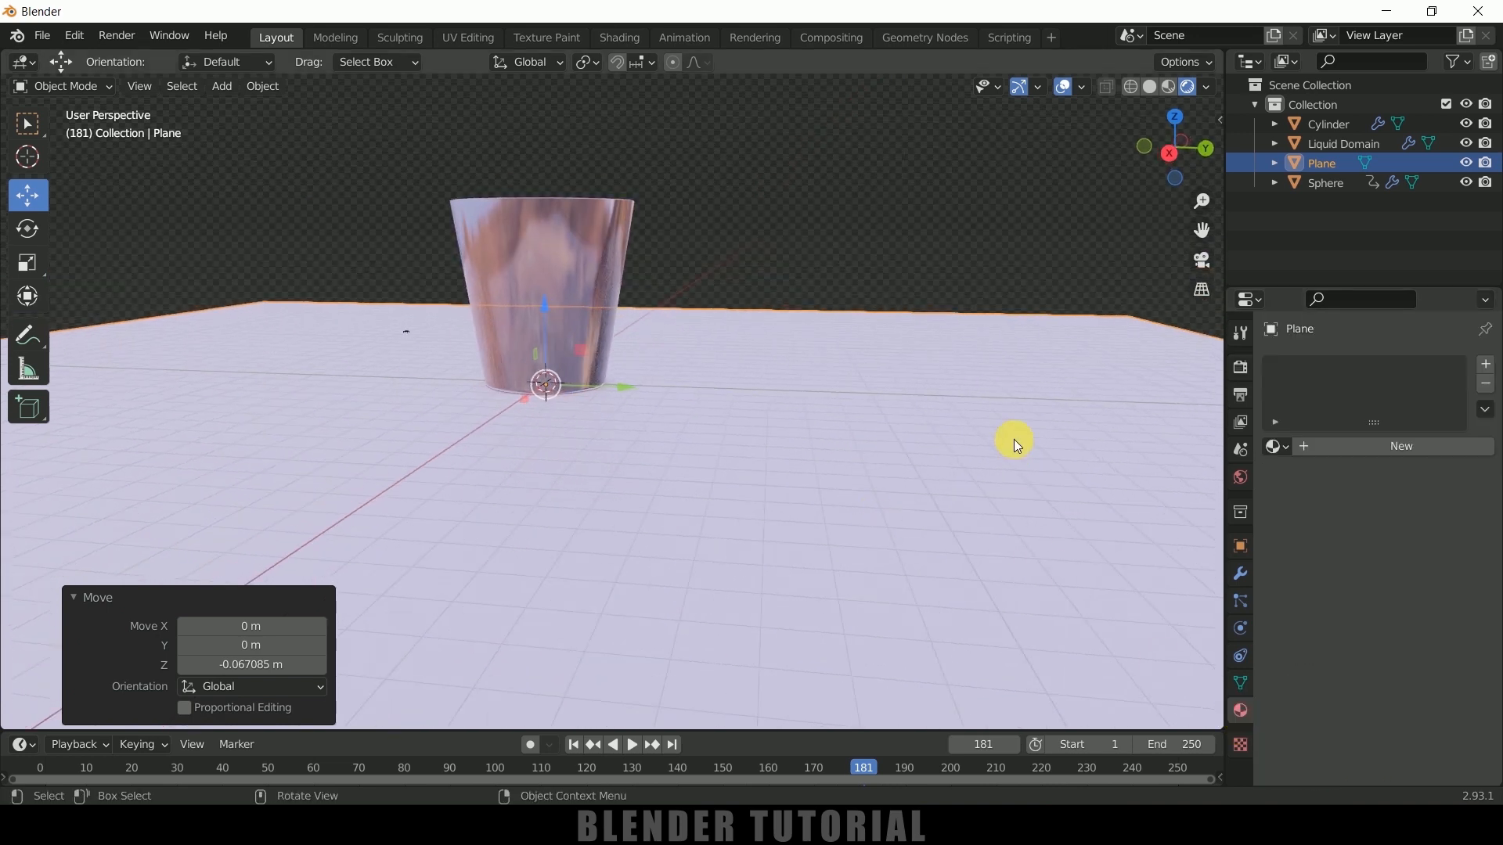
click(1346, 447)
scroll(1430, 635, down, 3)
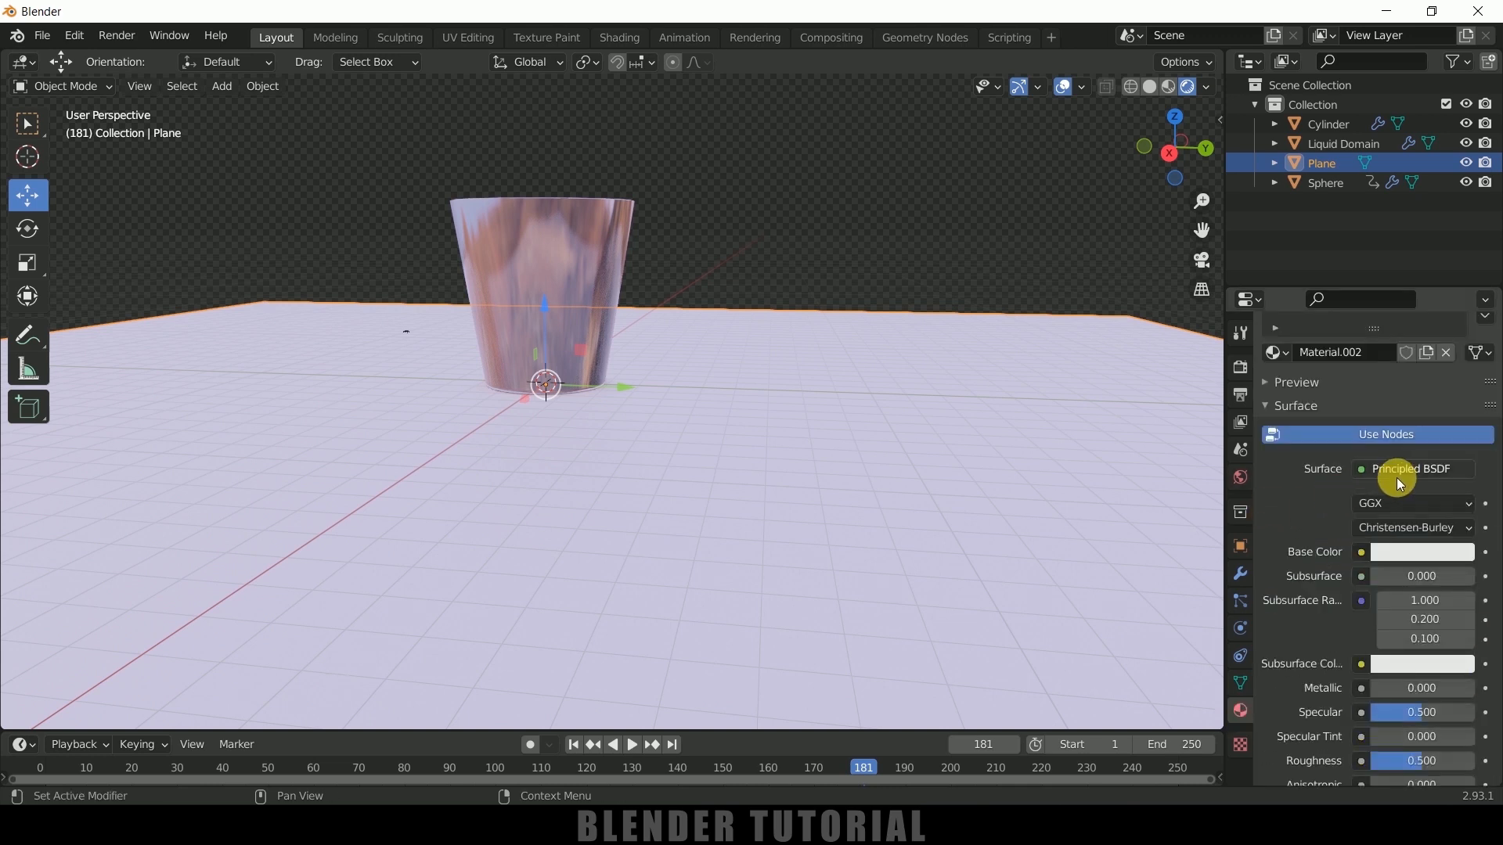
In the Shading workspace, add Texture Coordinate, Mapping and Image Texture nodes feeding the plane shader's Base Color, and place them beside it
click(622, 37)
scroll(900, 658, down, 3)
middle_drag(936, 557, 1111, 628)
click(852, 575)
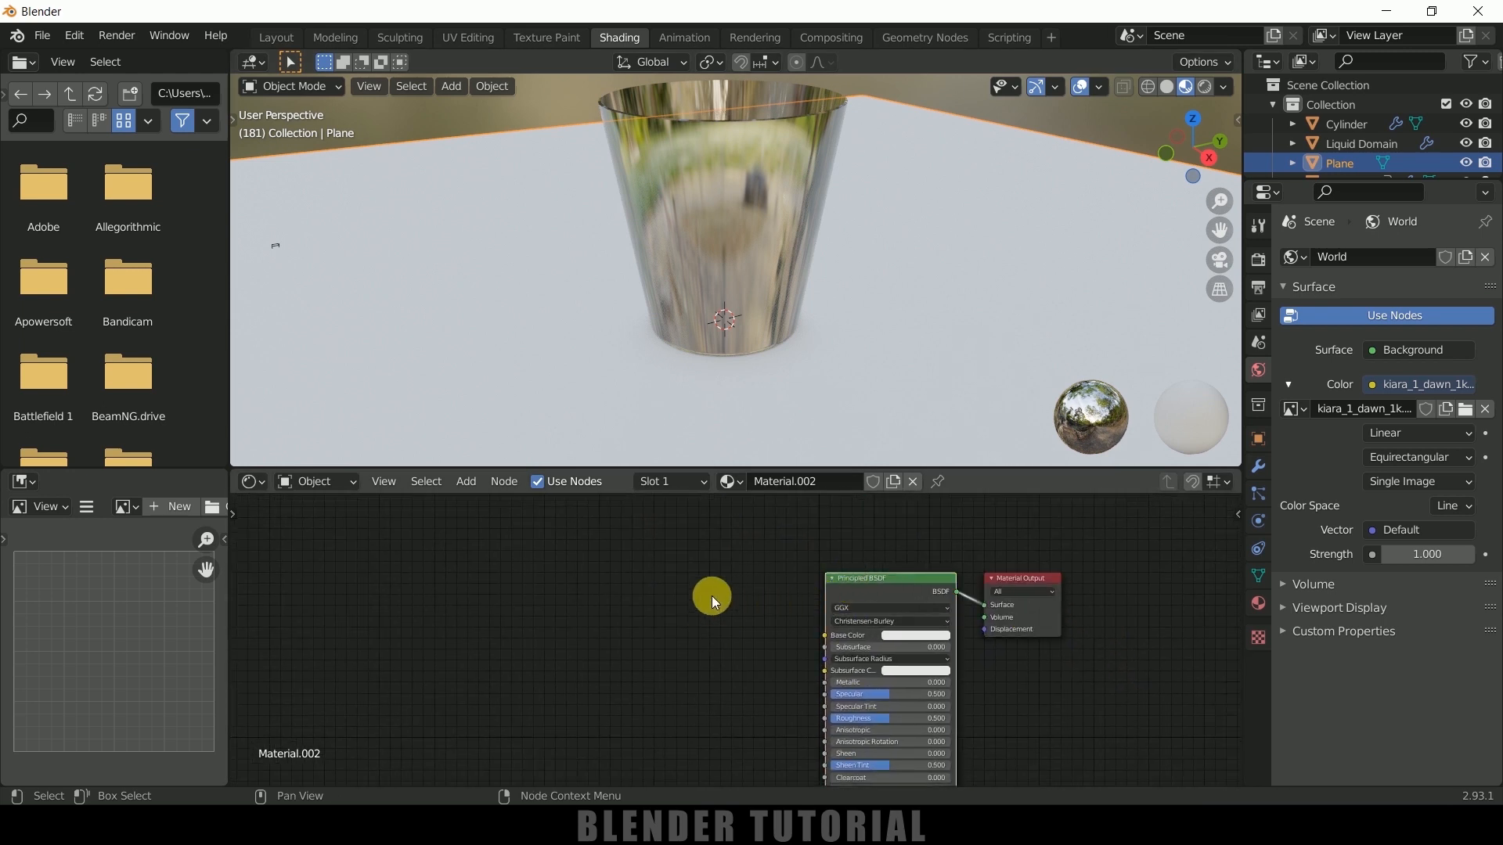
key(ctrl+t)
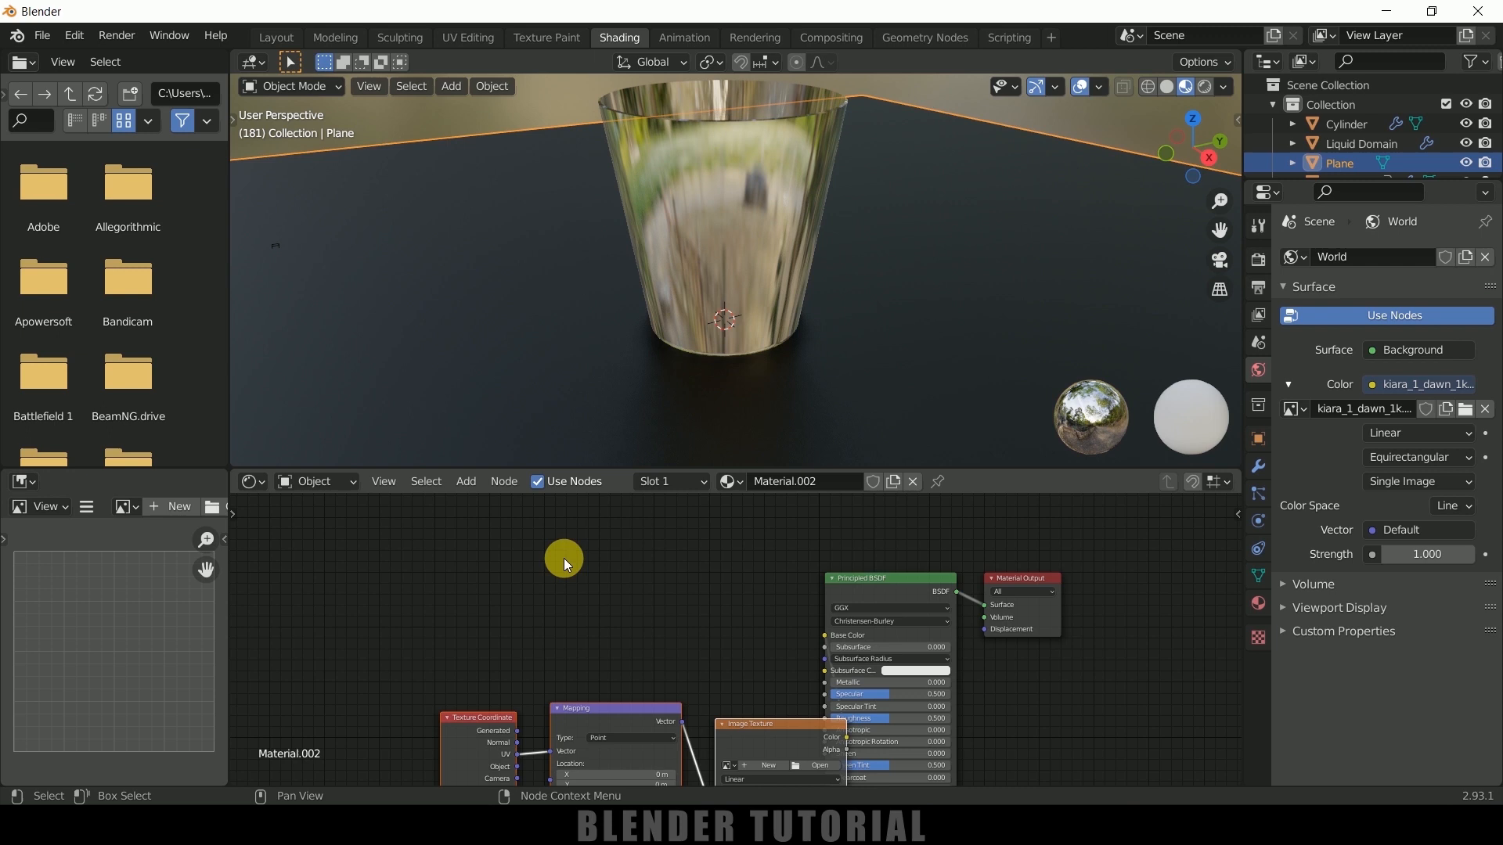
drag(608, 707, 495, 579)
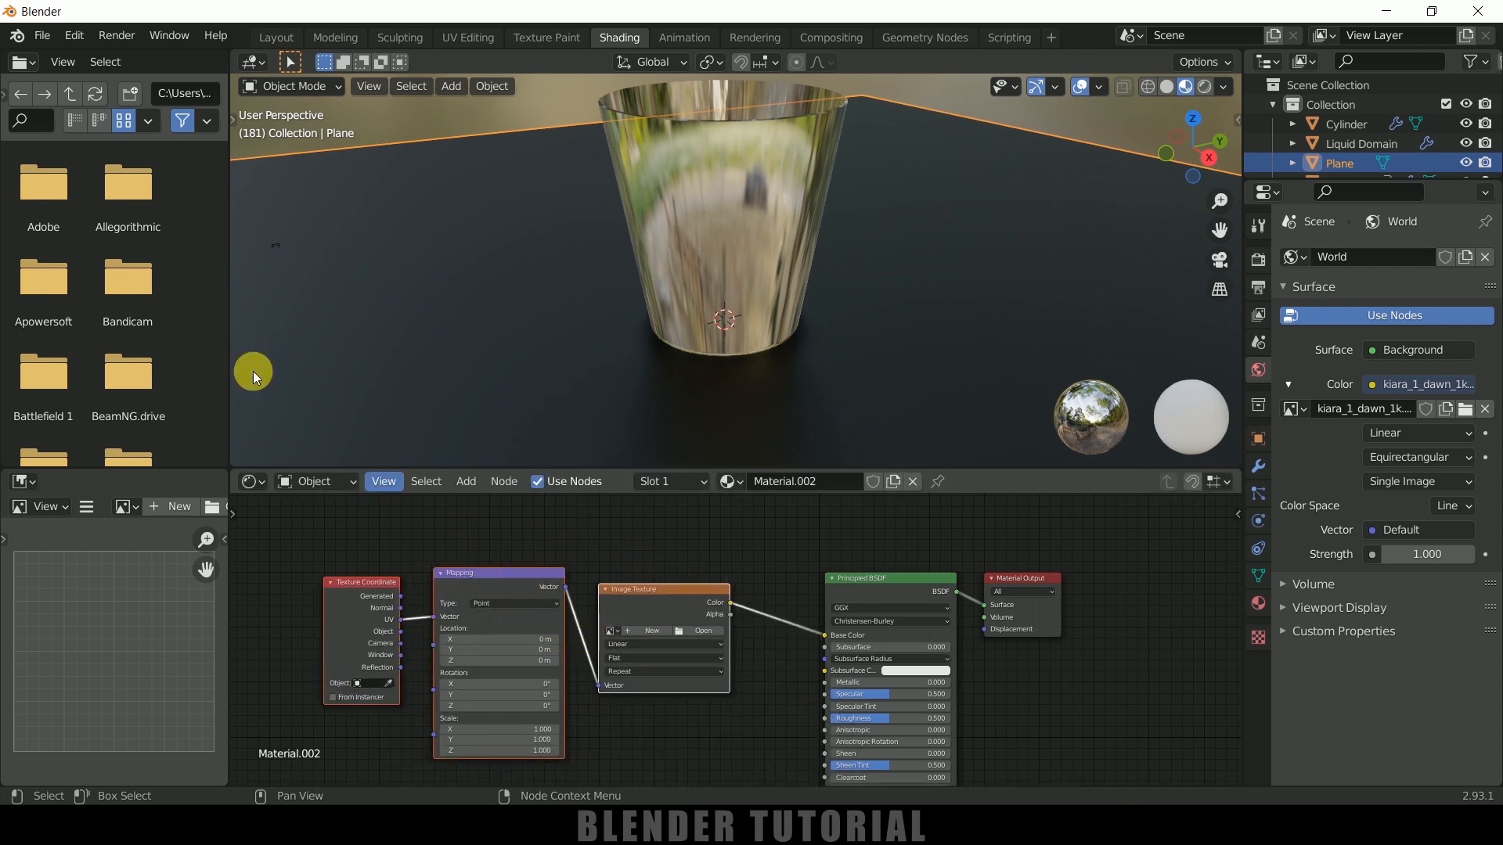
Check in the preferences whether the Node Wrangler add-on is enabled
click(74, 35)
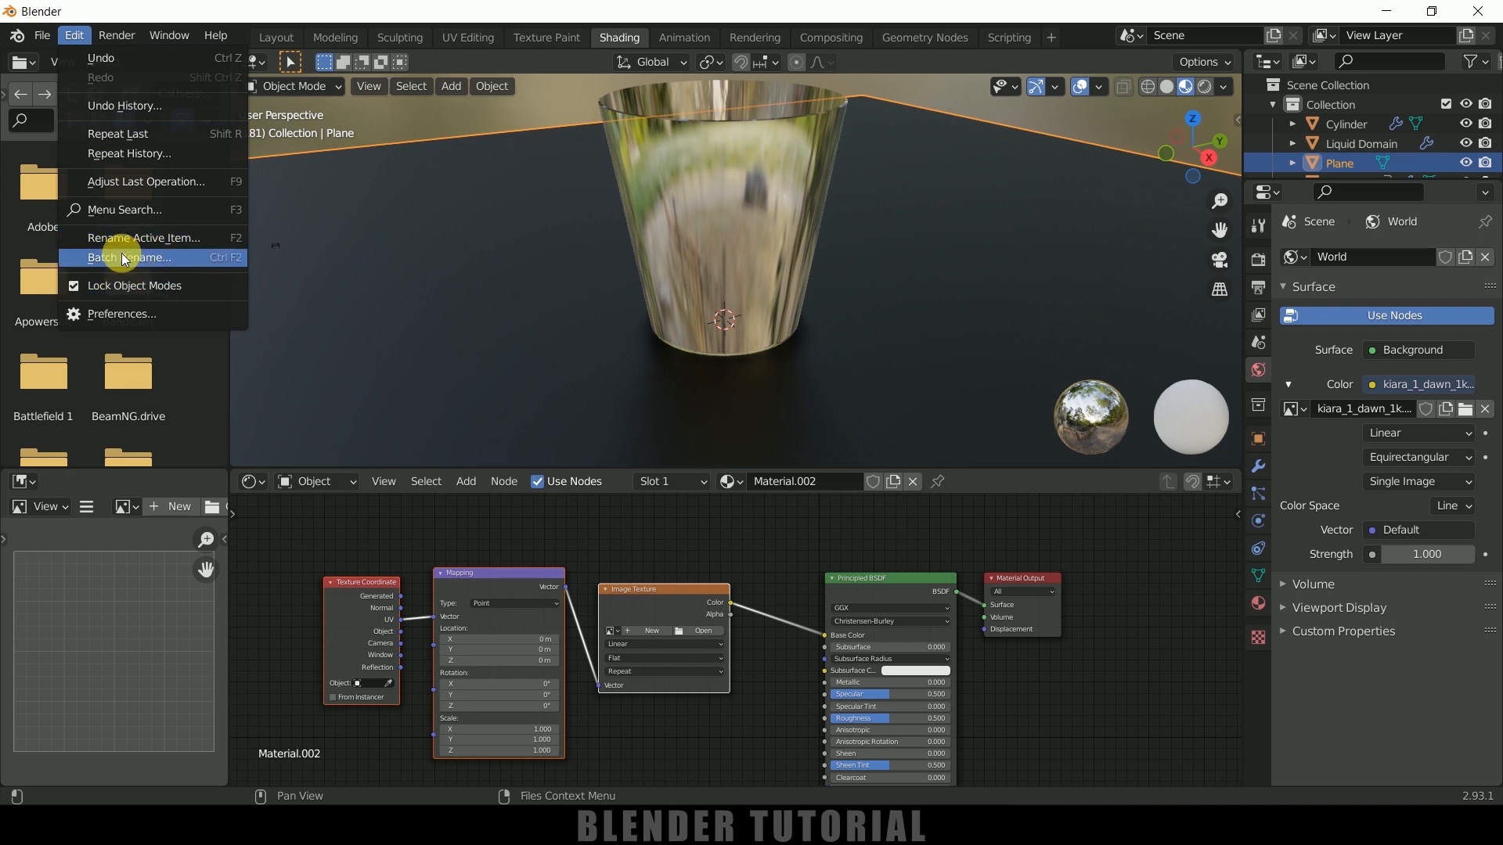
click(121, 313)
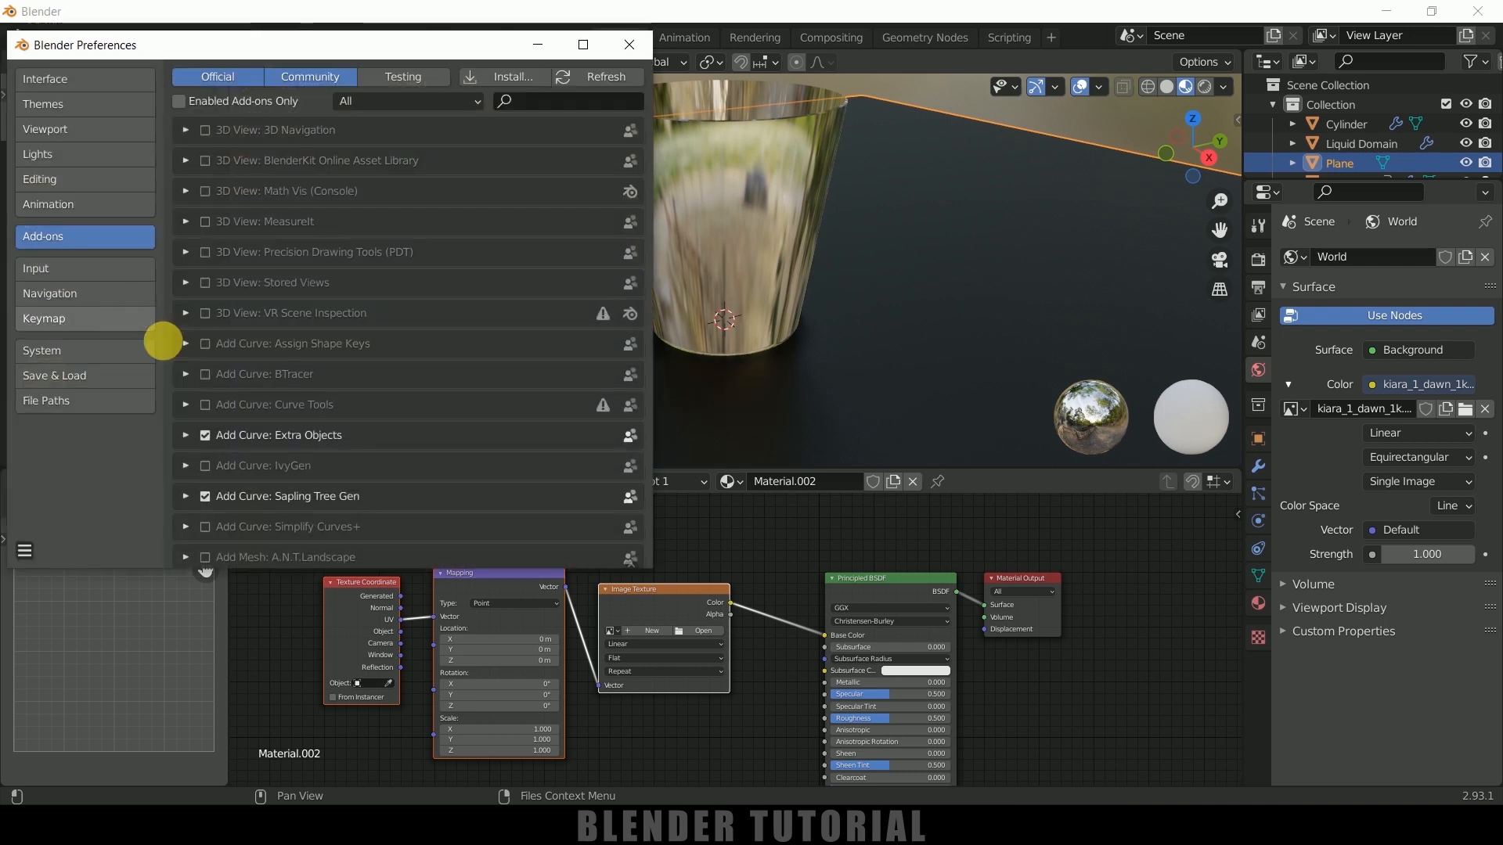
click(556, 104)
text(wran)
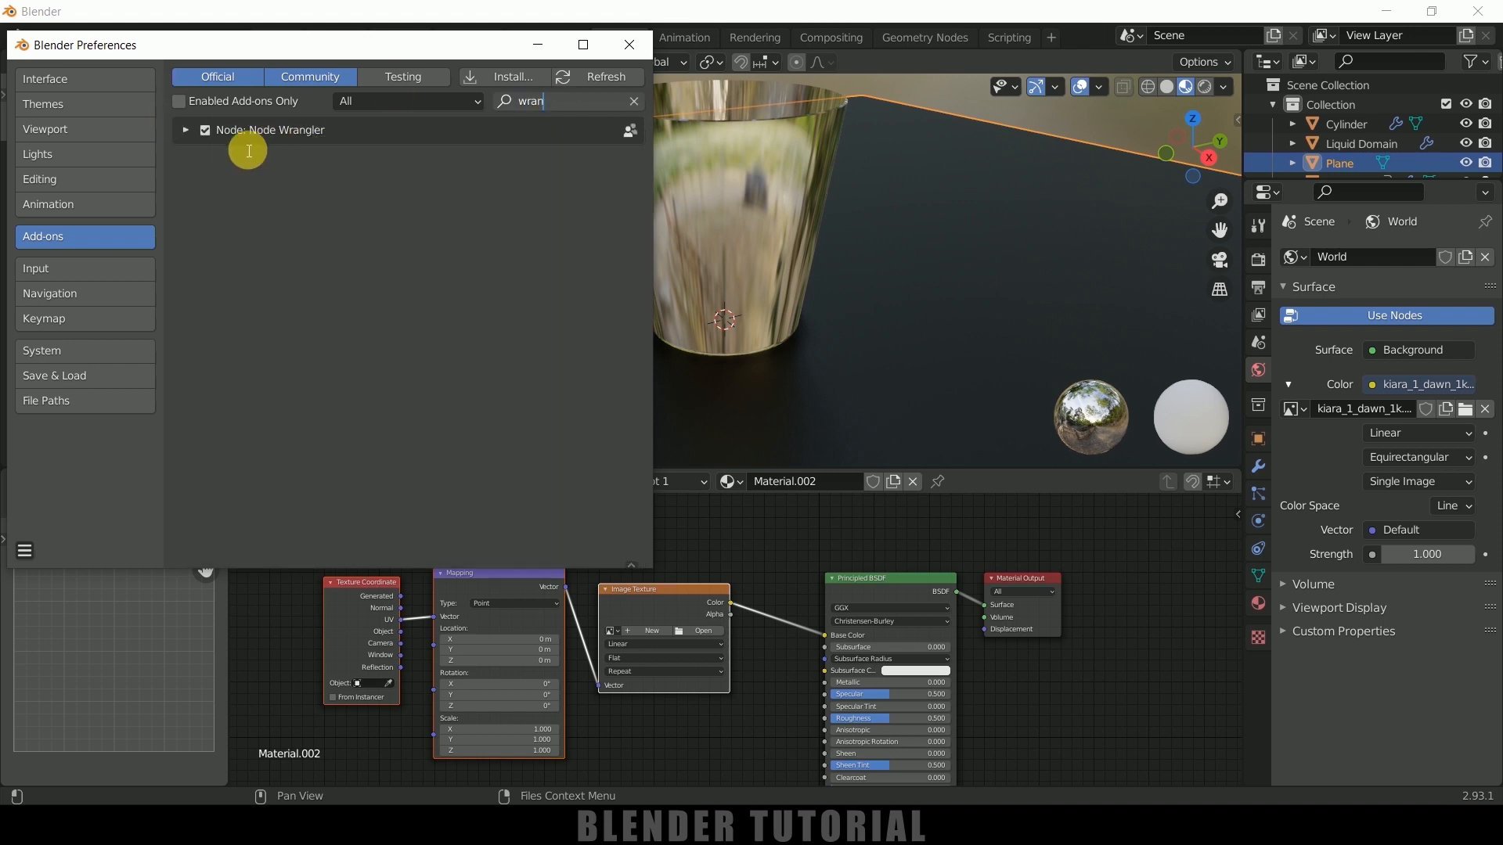
click(630, 45)
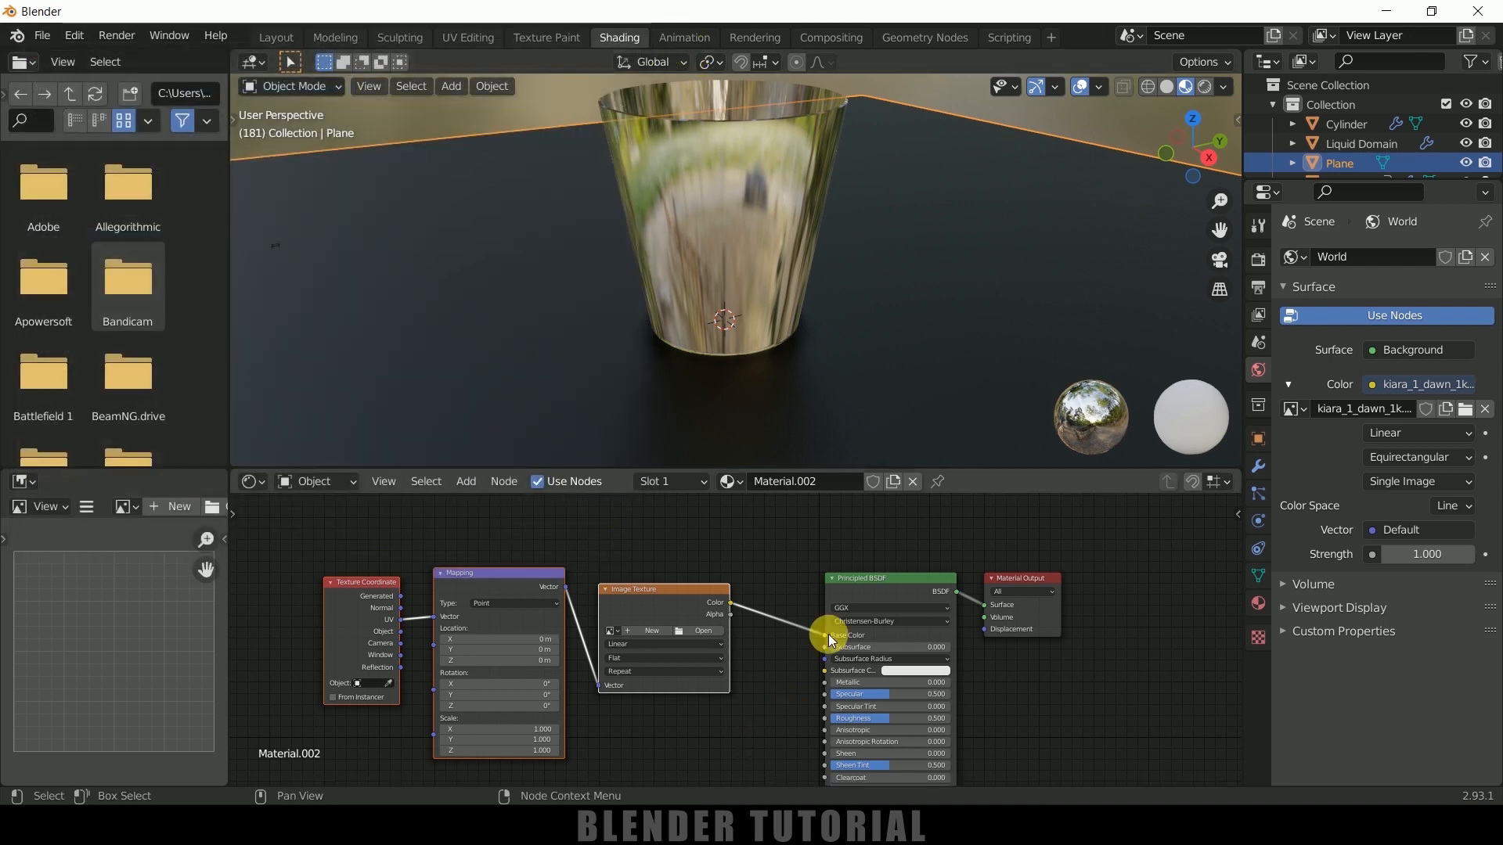
Space the texture nodes away from the Principled BSDF and load the macro-shot-of-wooden-planks image into the Image Texture node
click(852, 575)
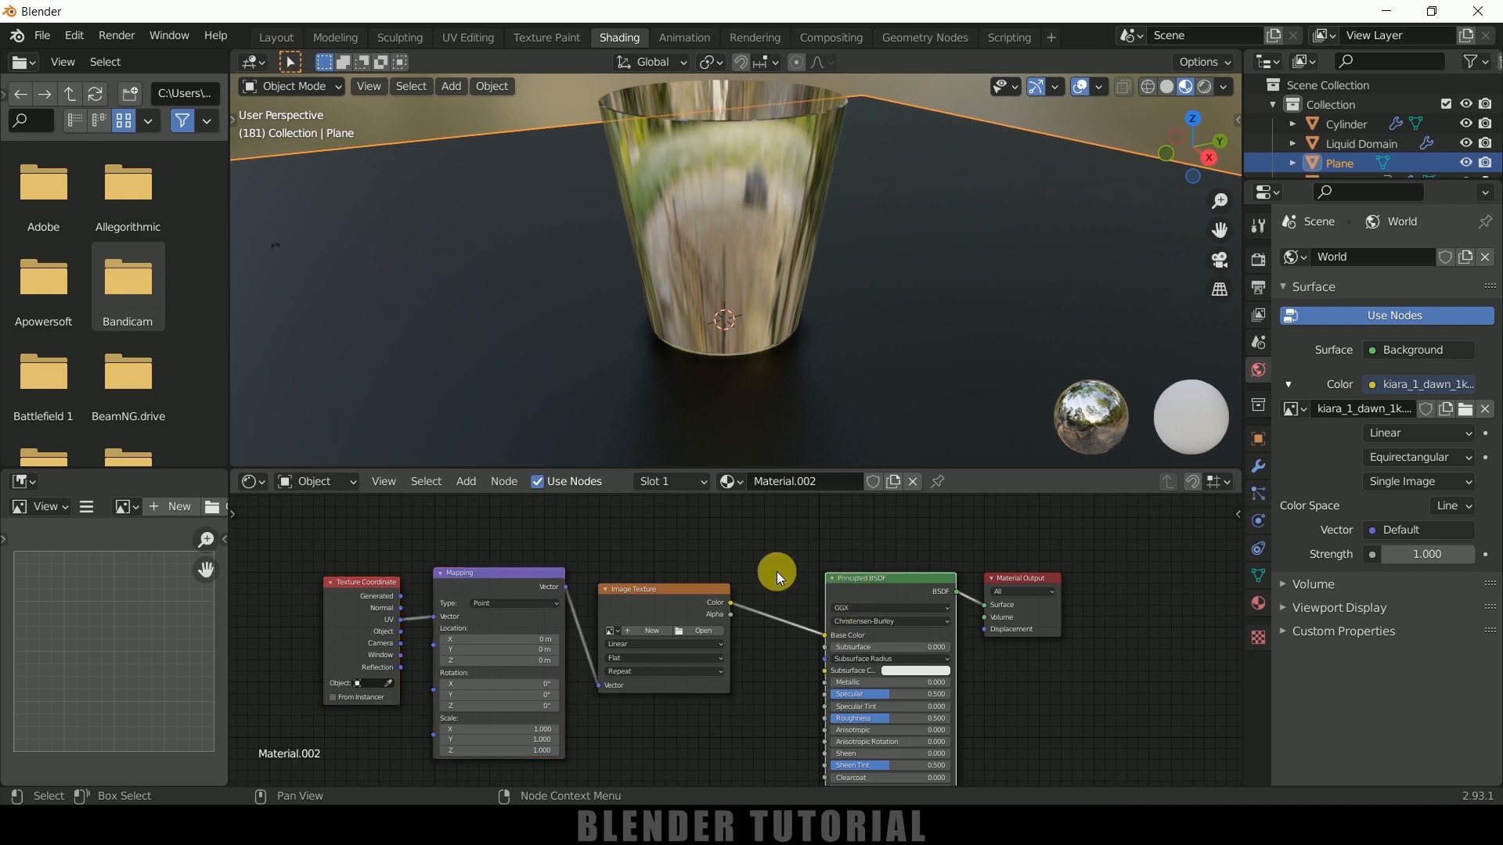
drag(319, 535, 550, 565)
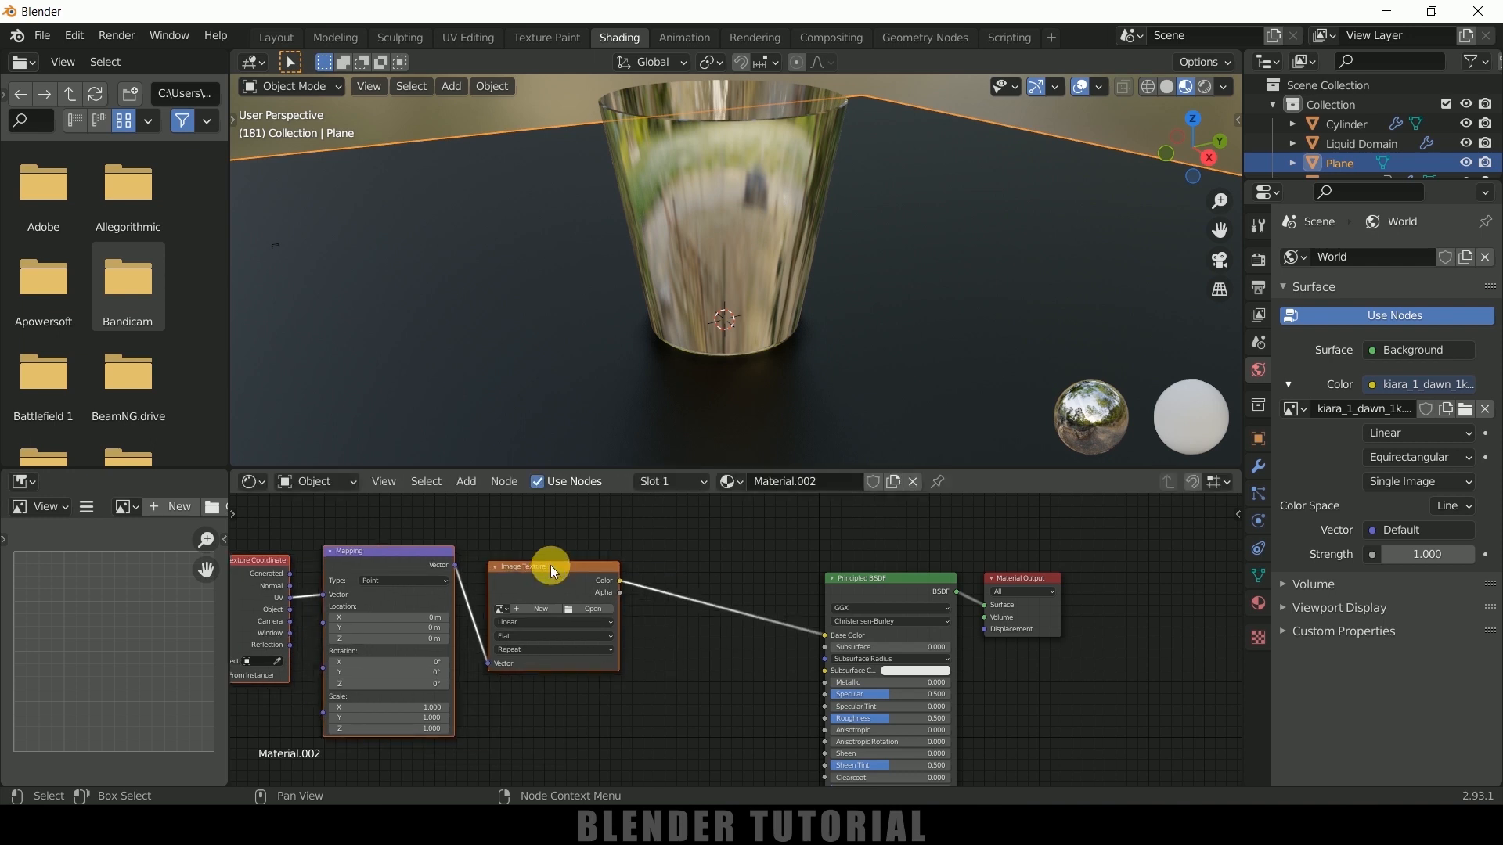
click(583, 609)
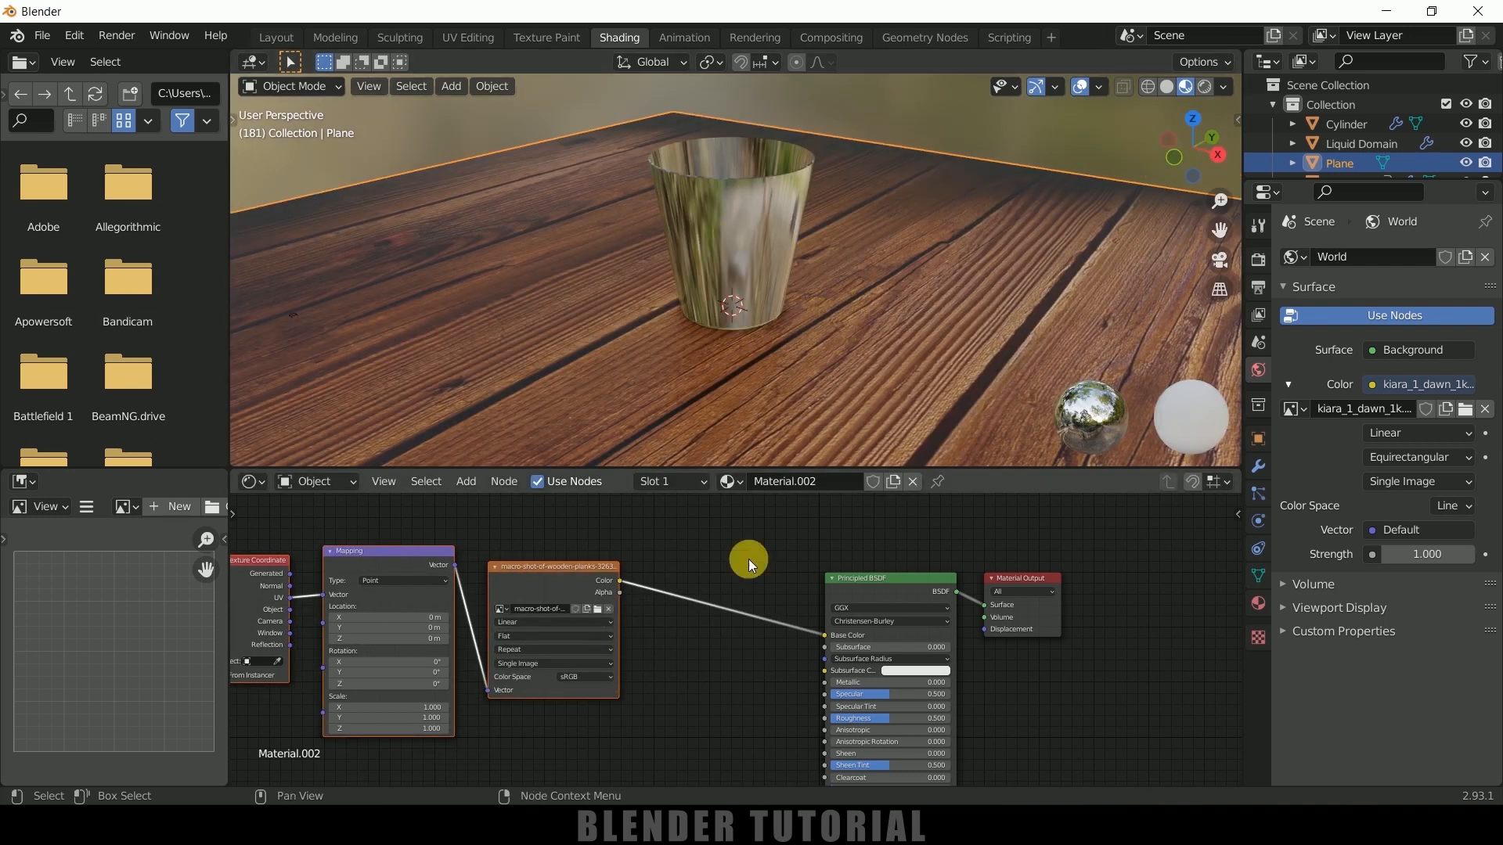
Set the wood material's specular to 0 and roughness to 1, and return to the Layout workspace
drag(881, 698, 817, 698)
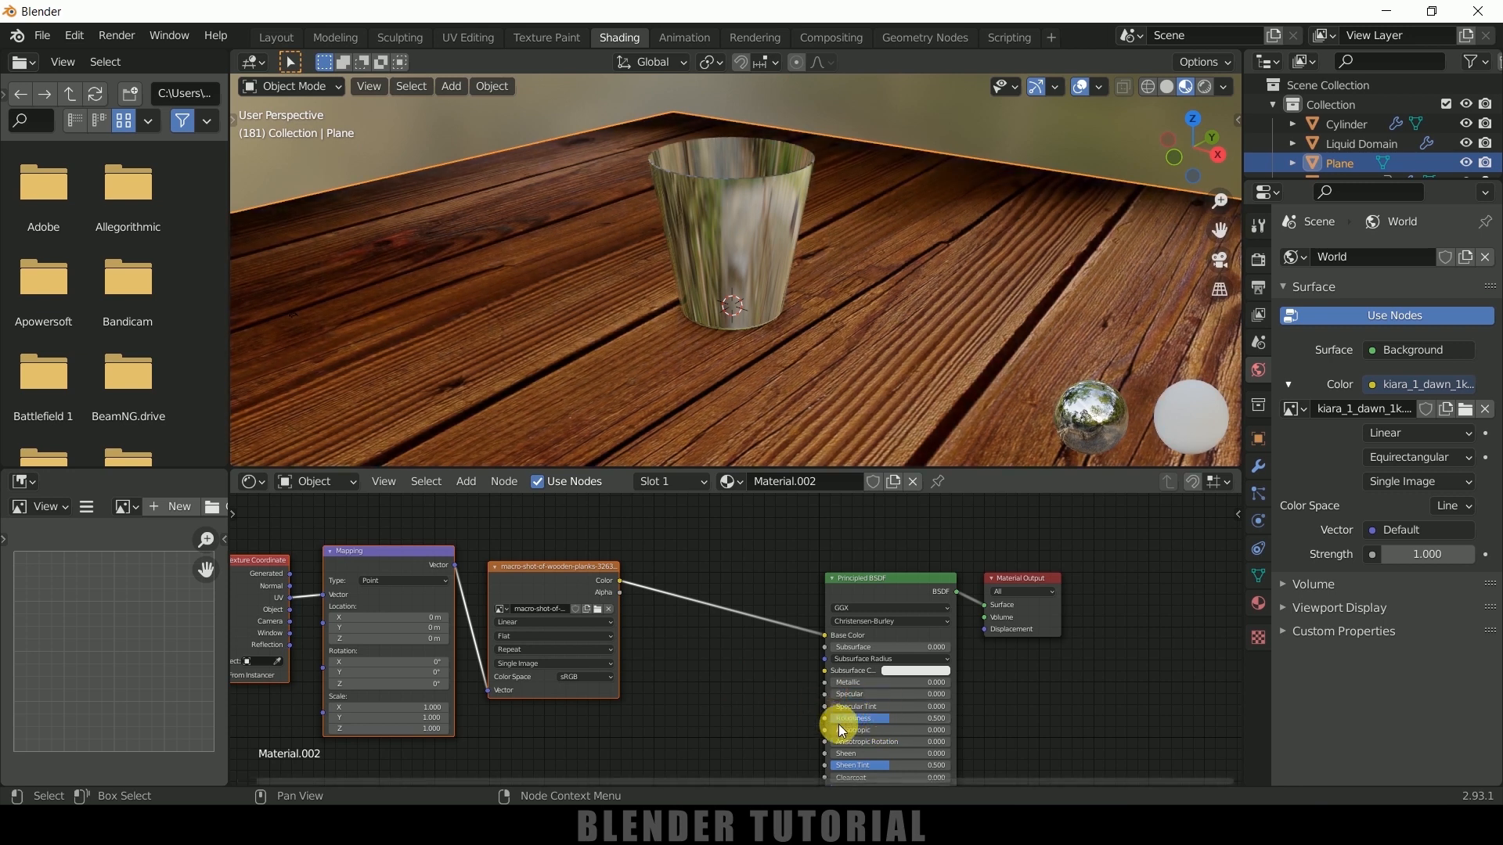
drag(885, 718, 948, 718)
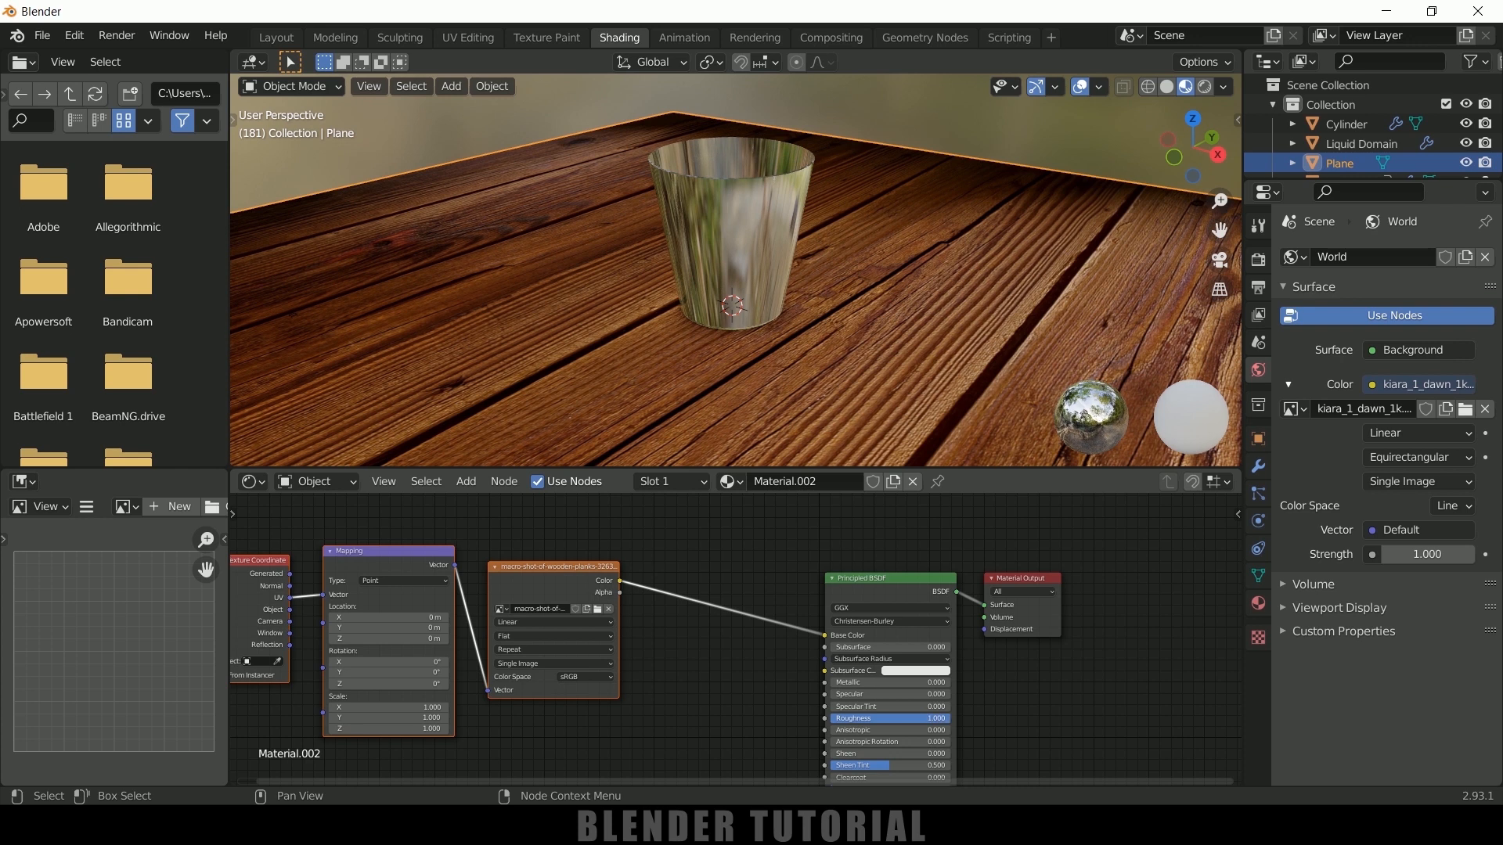
click(275, 39)
mouse_move(775, 373)
middle_down()
mouse_move(792, 414)
mouse_move(790, 377)
middle_up()
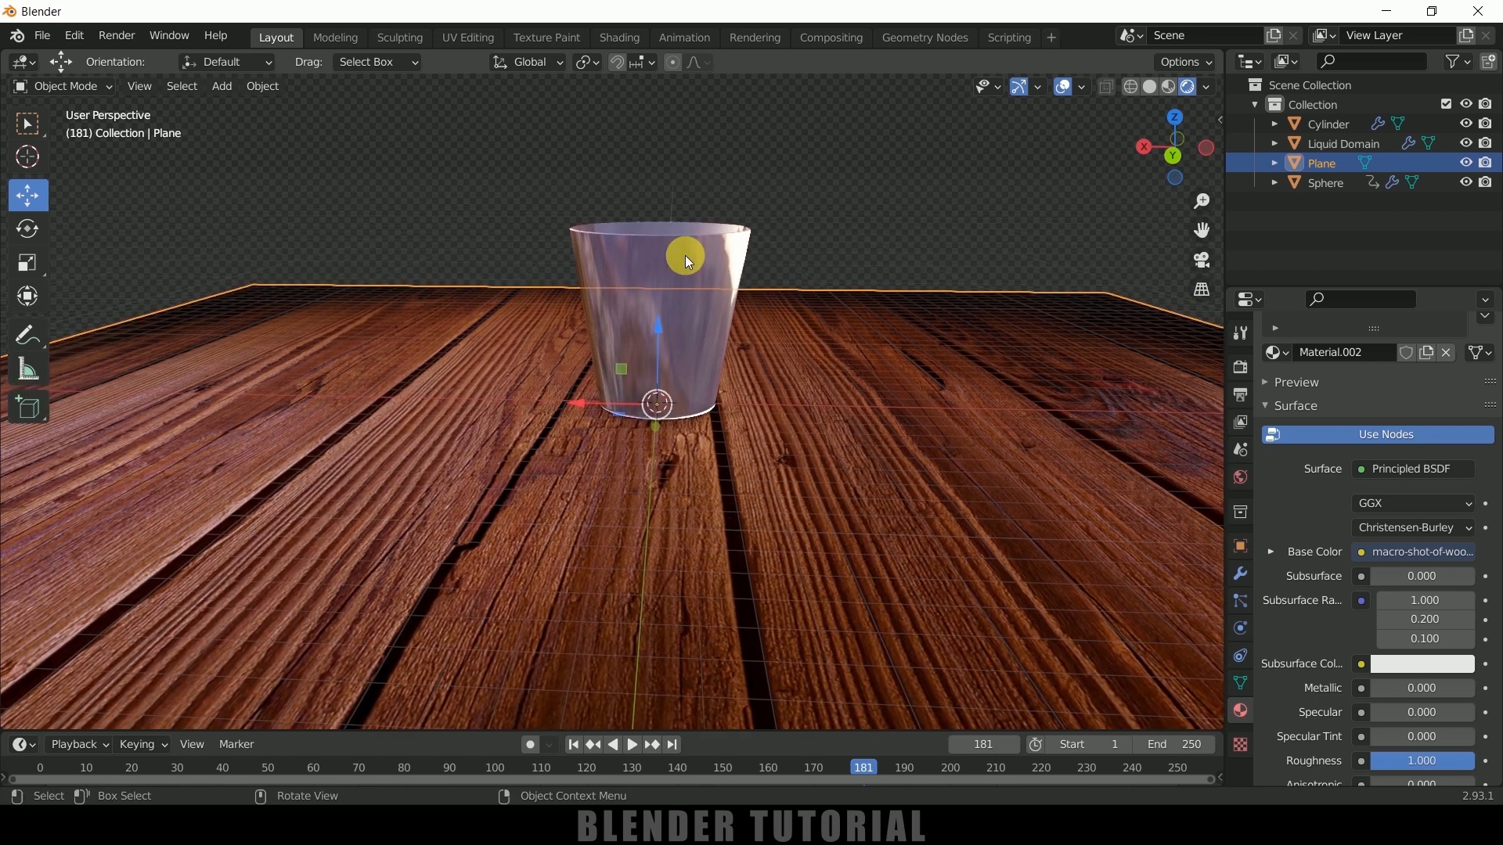
Select the cup and switch the render engine to Cycles with GPU Compute as the device
click(692, 237)
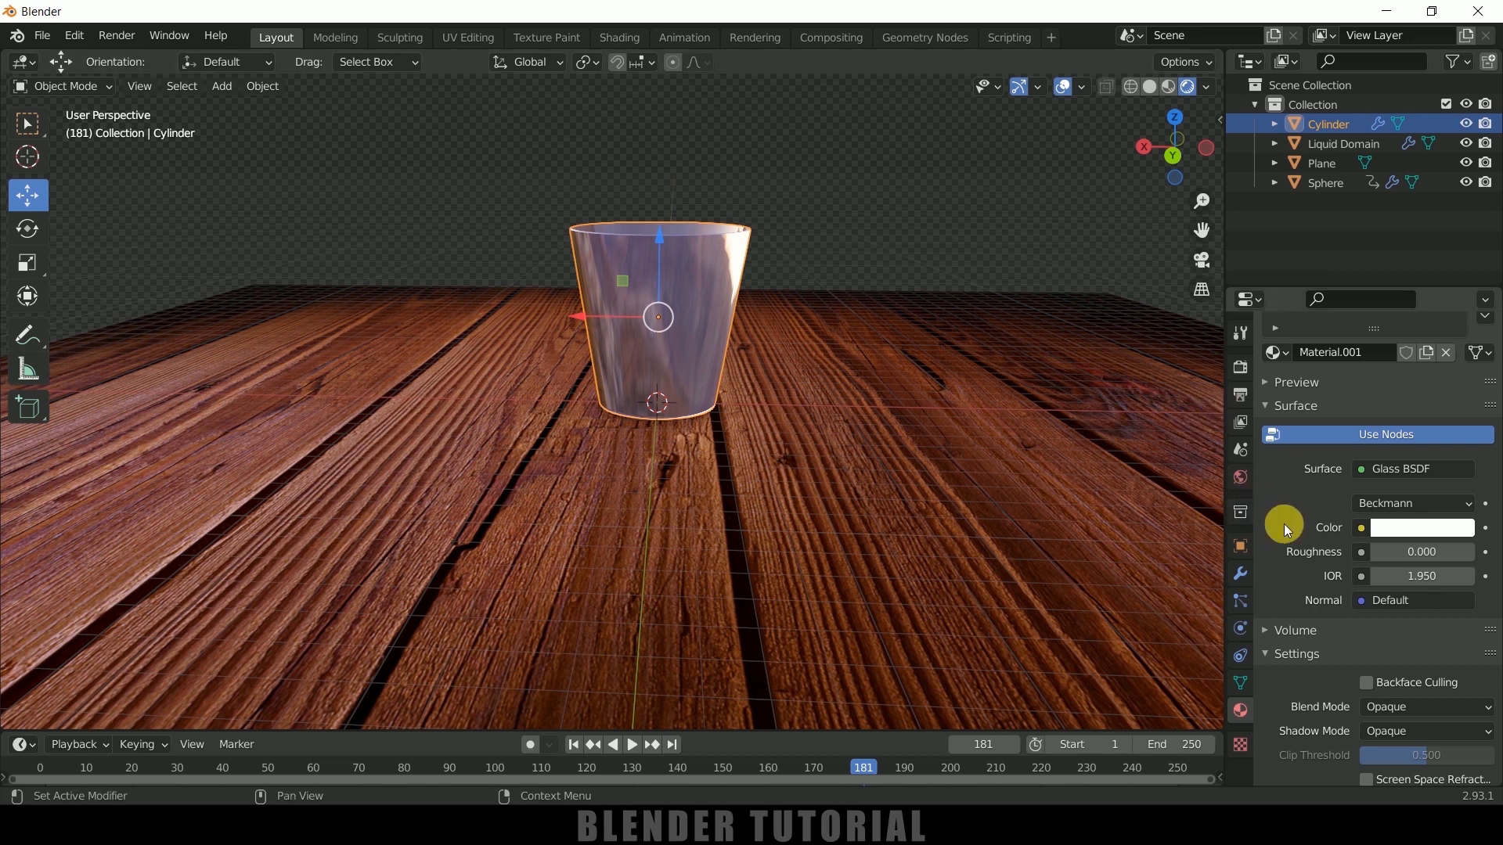
scroll(1295, 533, up, 3)
click(1239, 368)
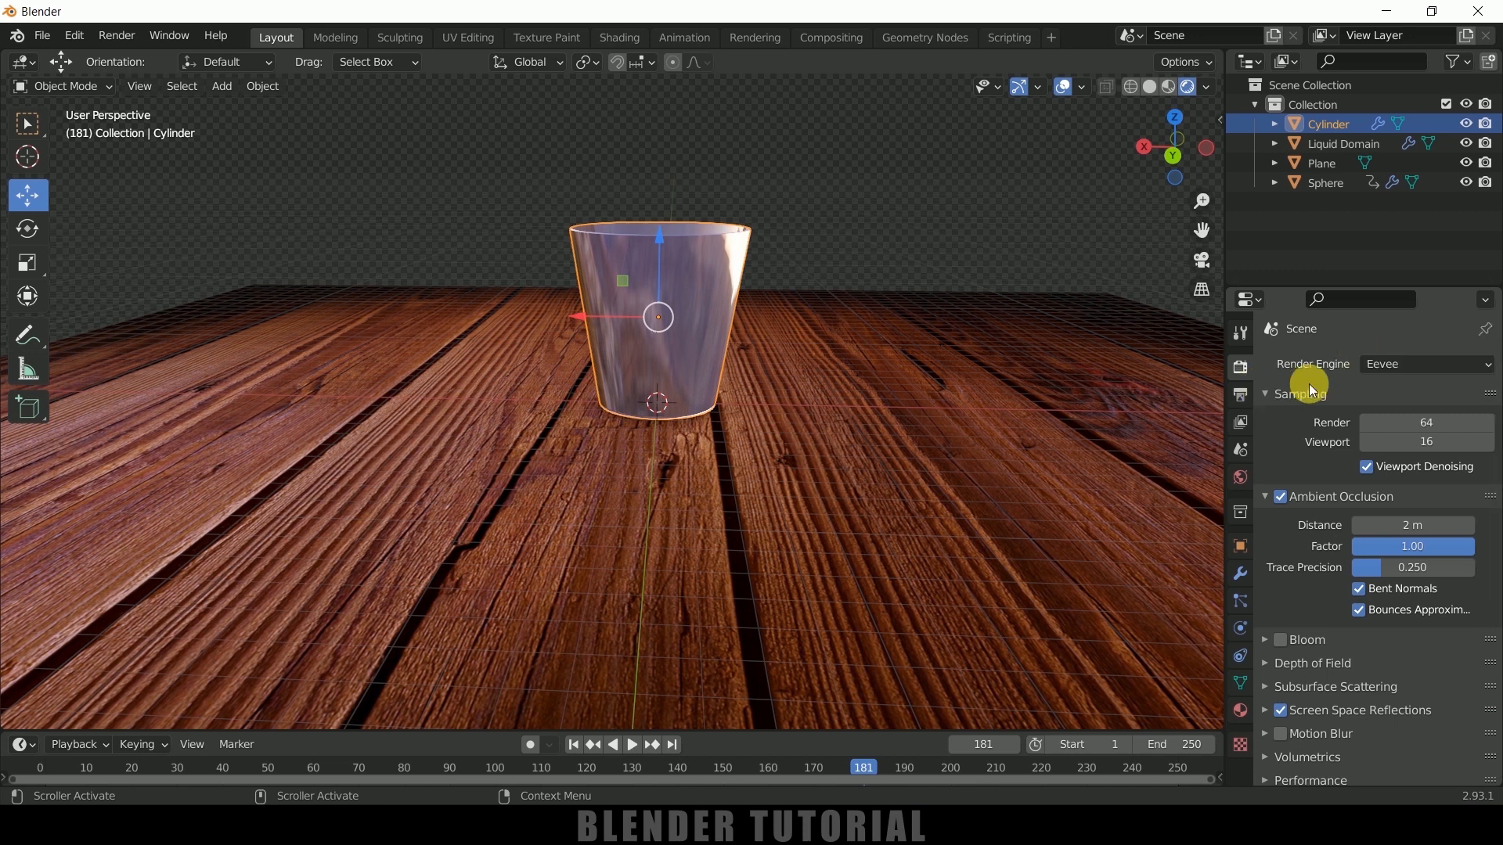
click(1405, 364)
click(1404, 434)
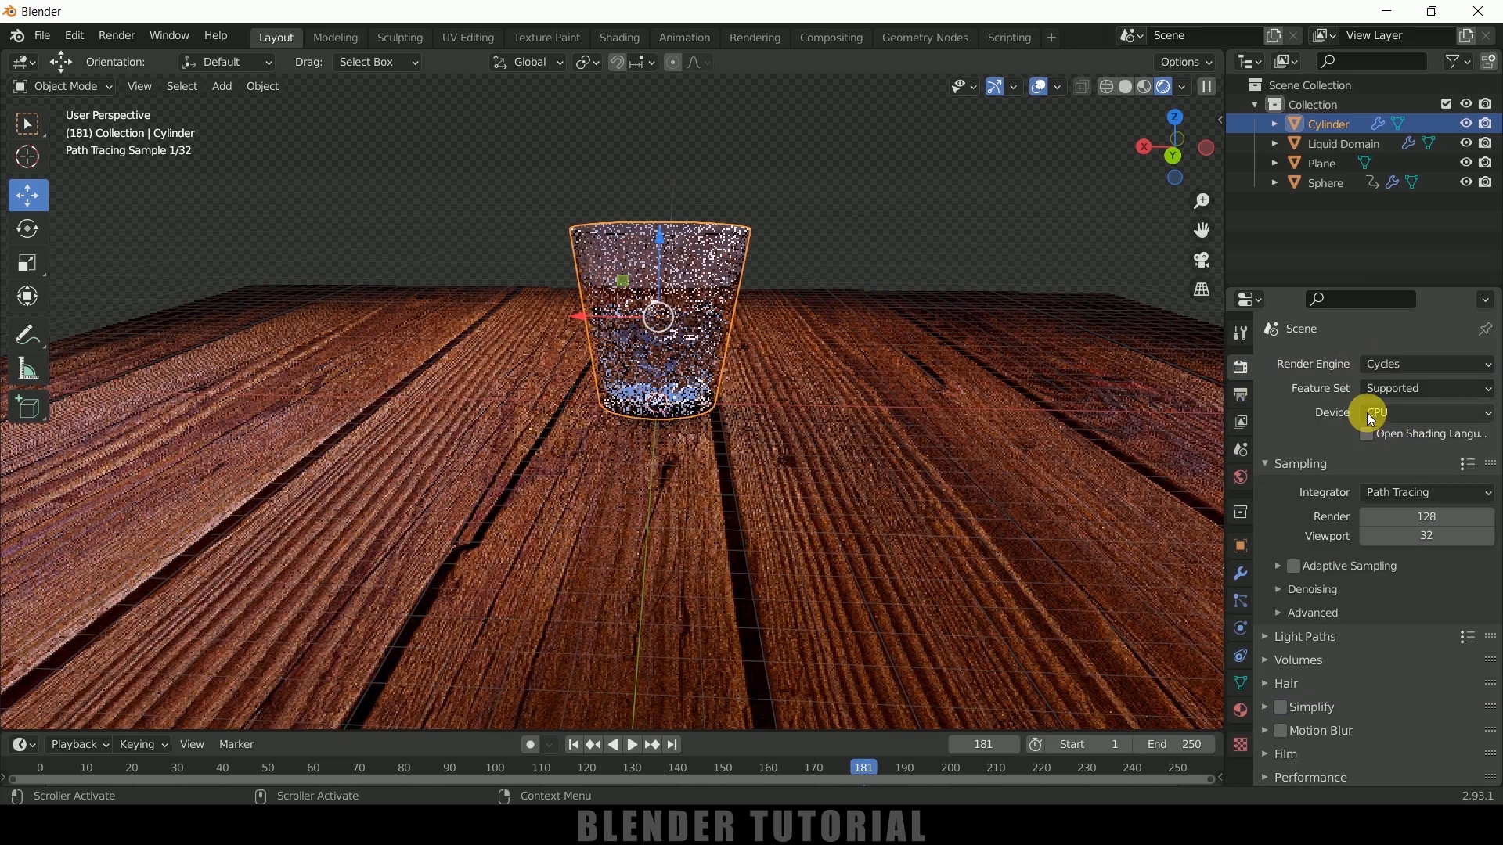
click(1401, 413)
click(1401, 456)
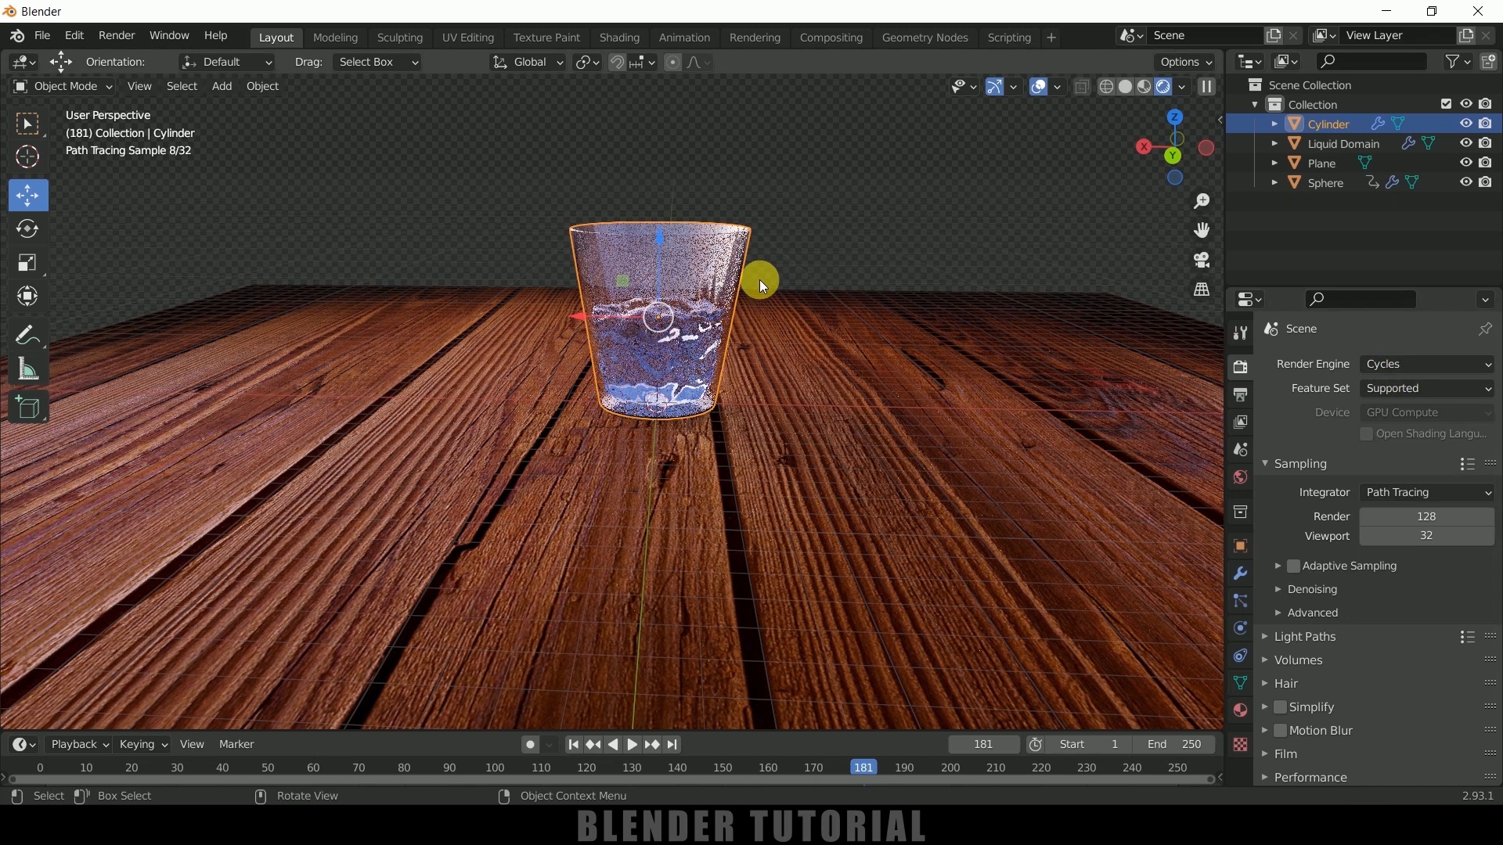
Select the liquid domain and tint its Glass BSDF material color pale blue
scroll(764, 314, up, 2)
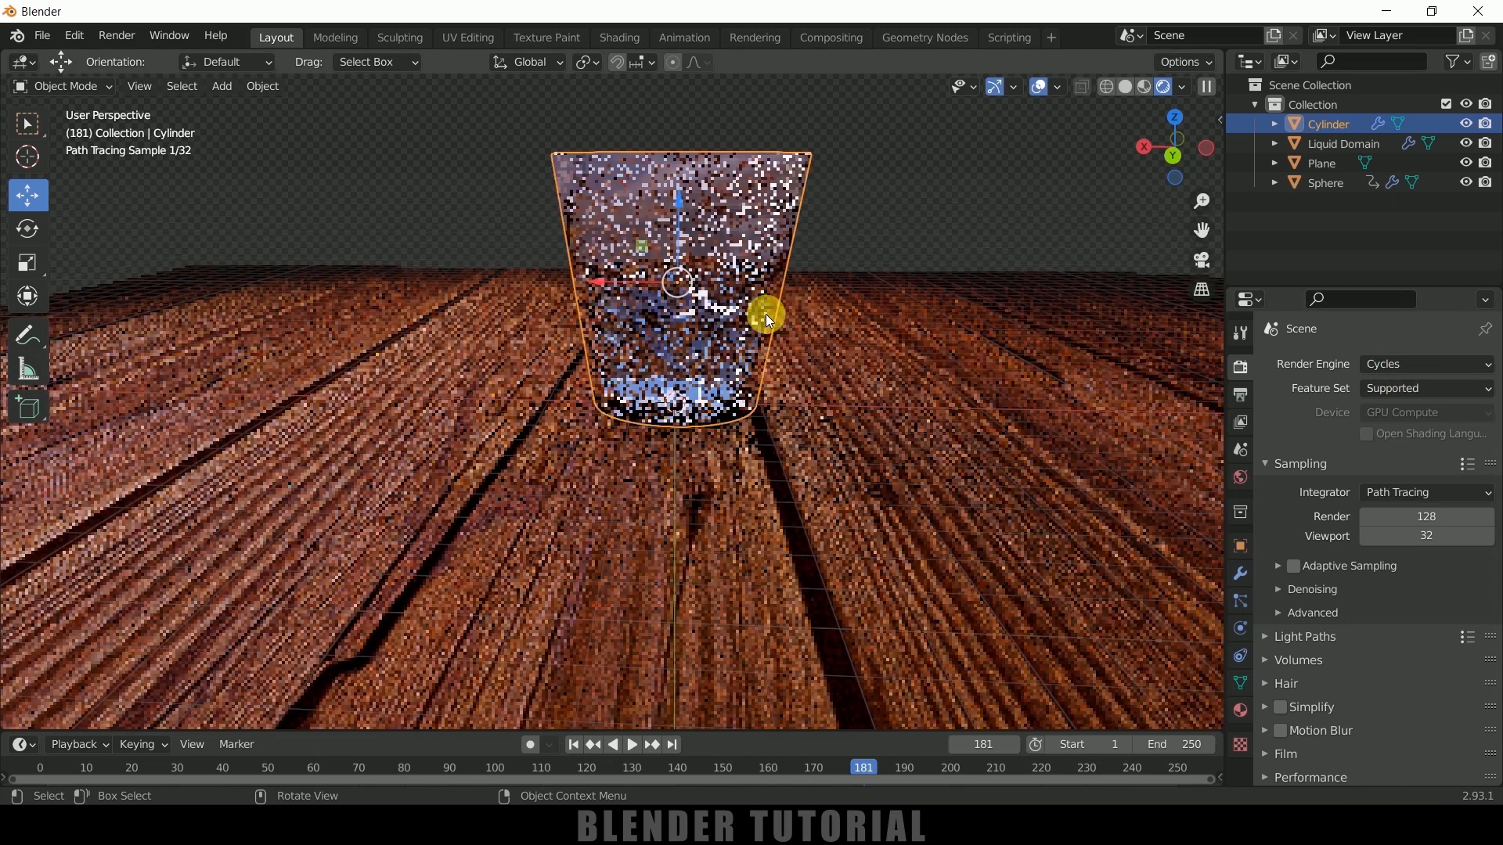
scroll(777, 256, down, 2)
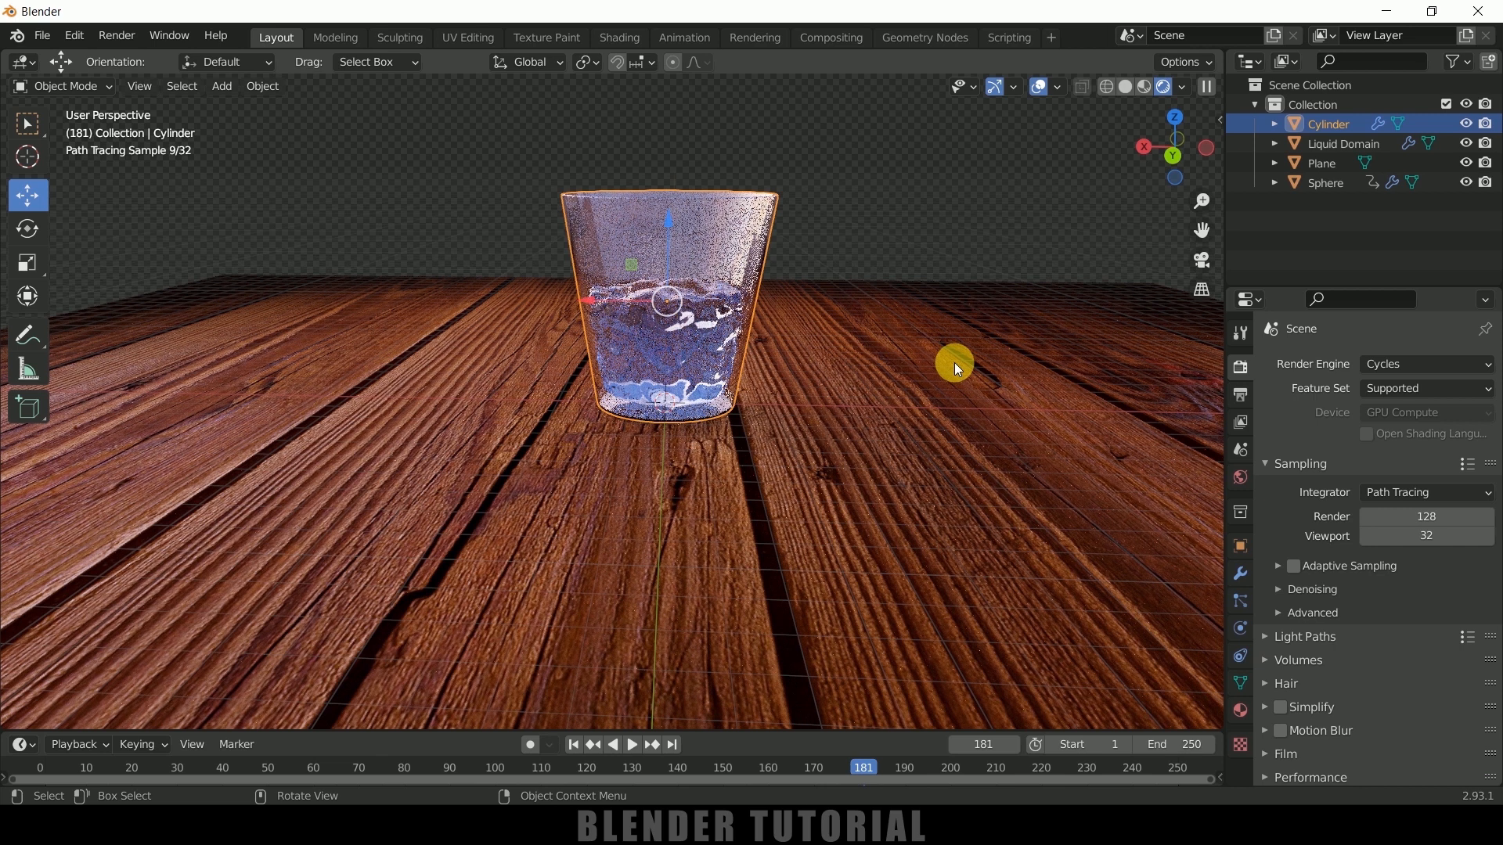
click(719, 320)
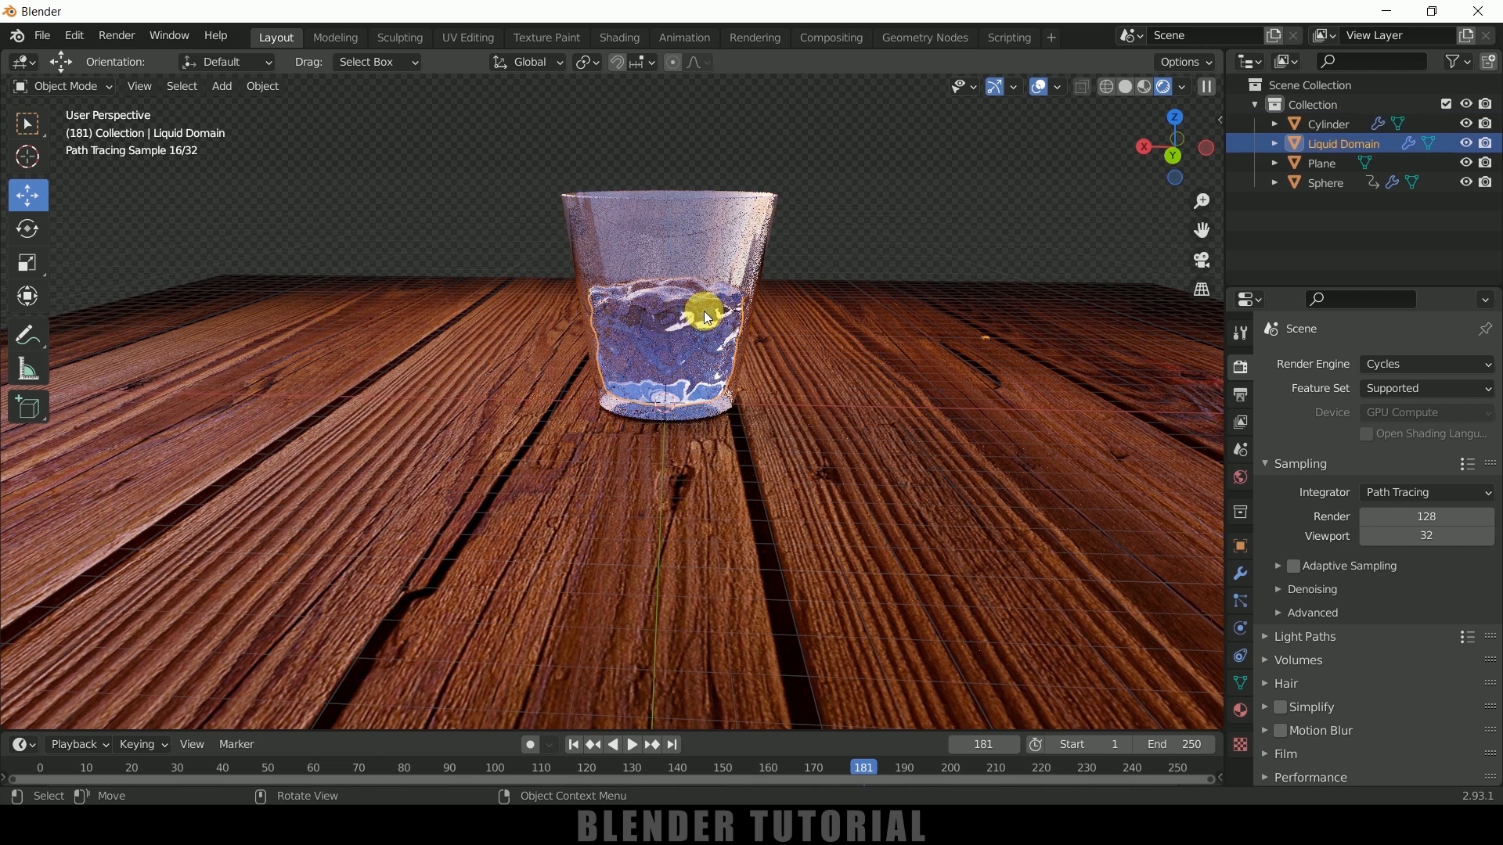
scroll(1346, 509, down, 3)
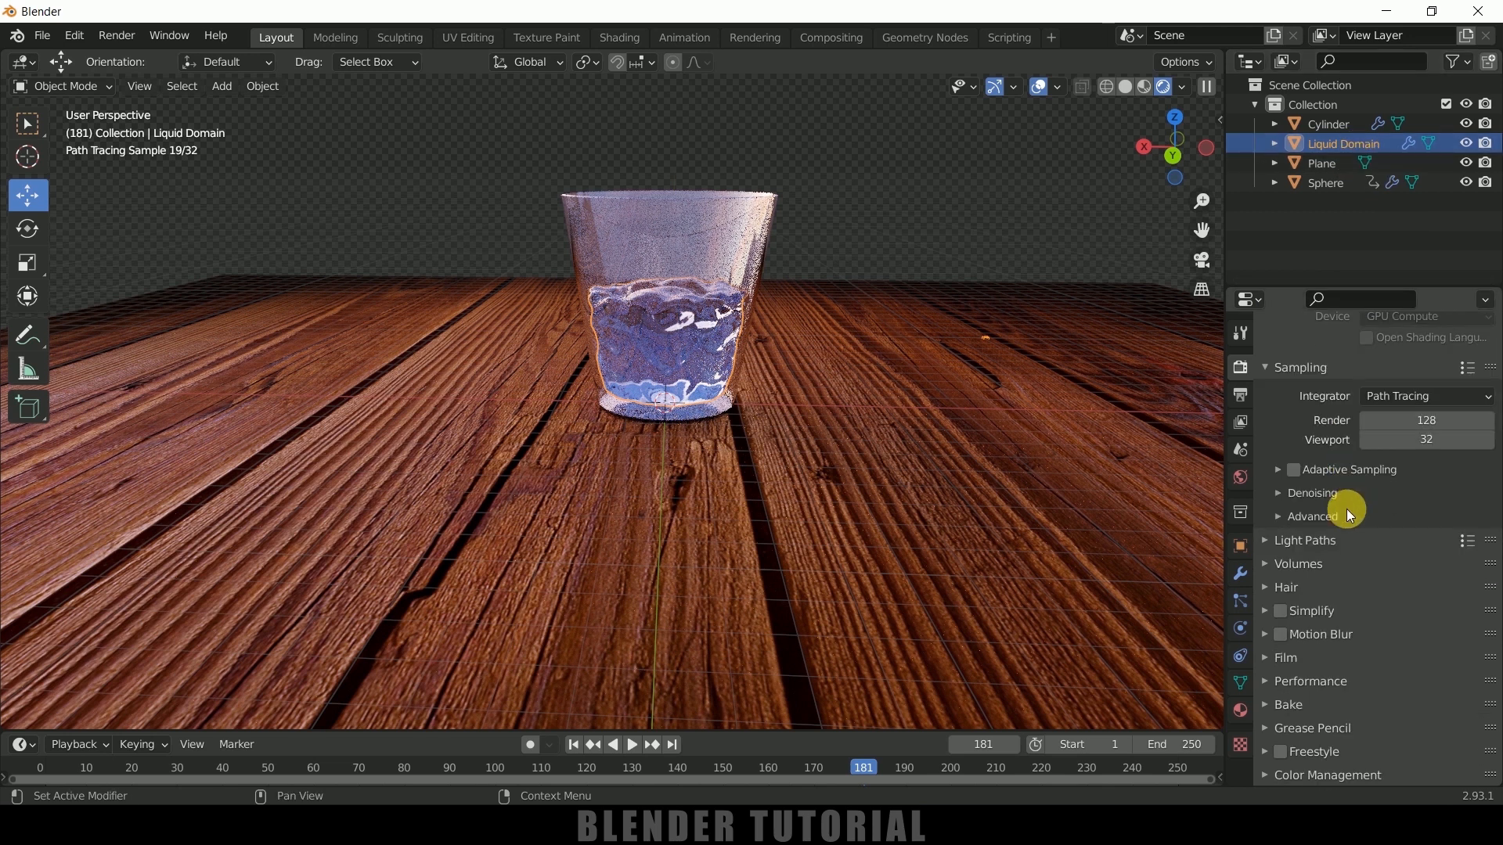
click(1245, 707)
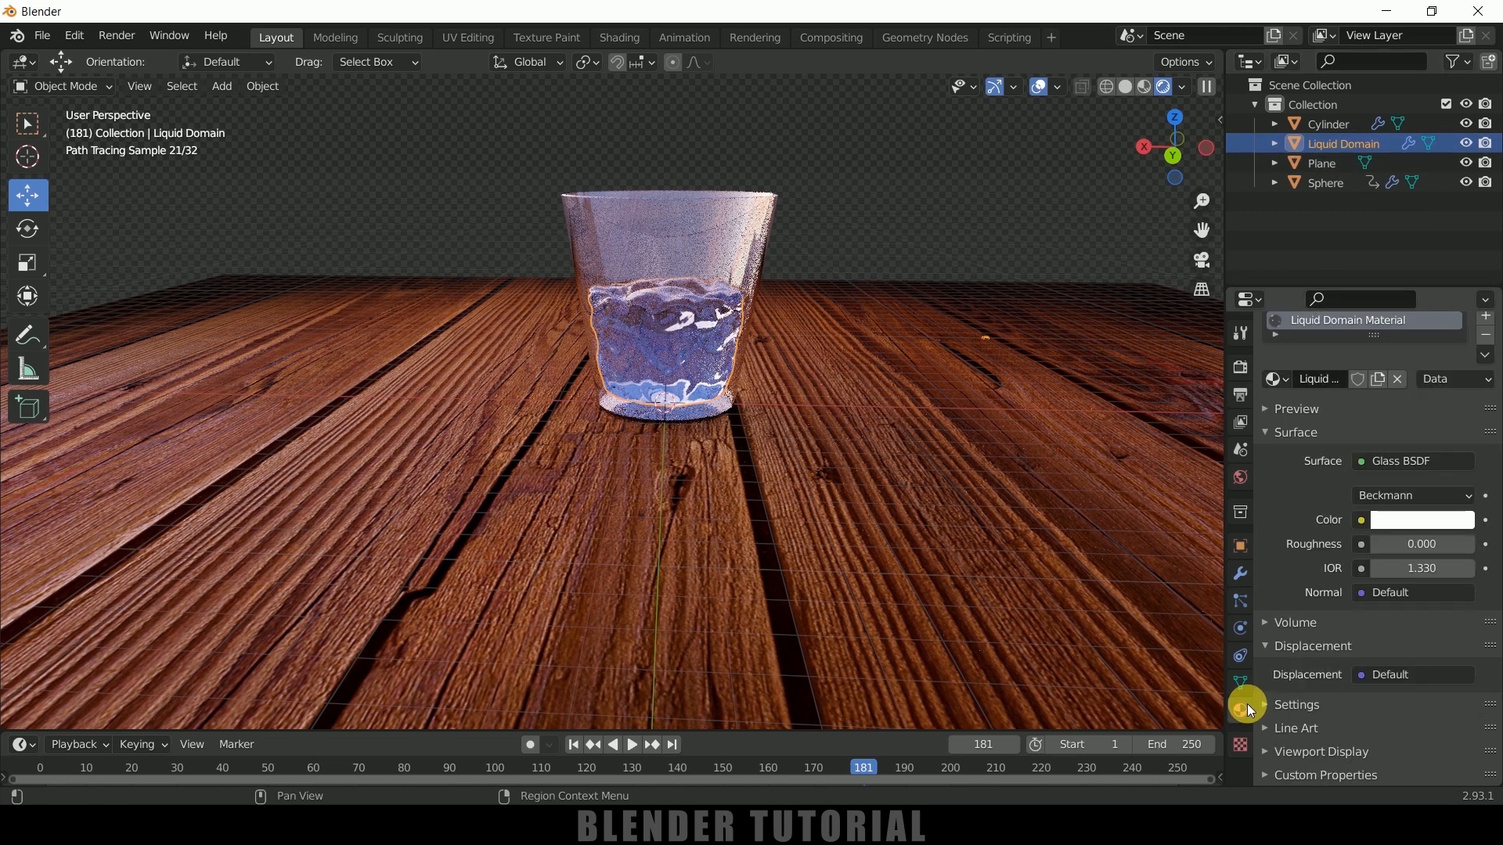
click(1408, 533)
click(1374, 291)
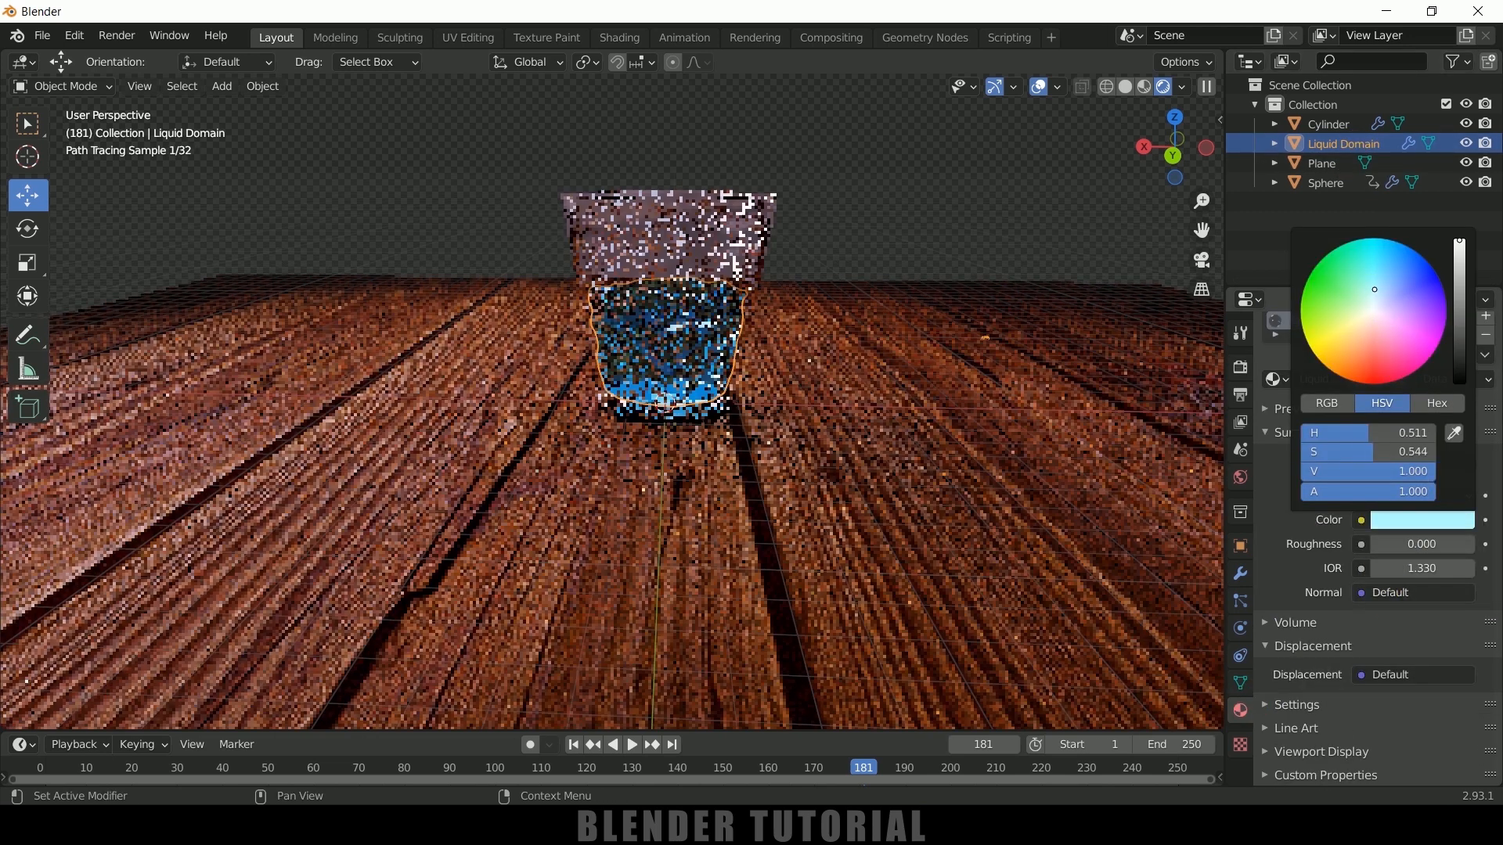
click(1381, 297)
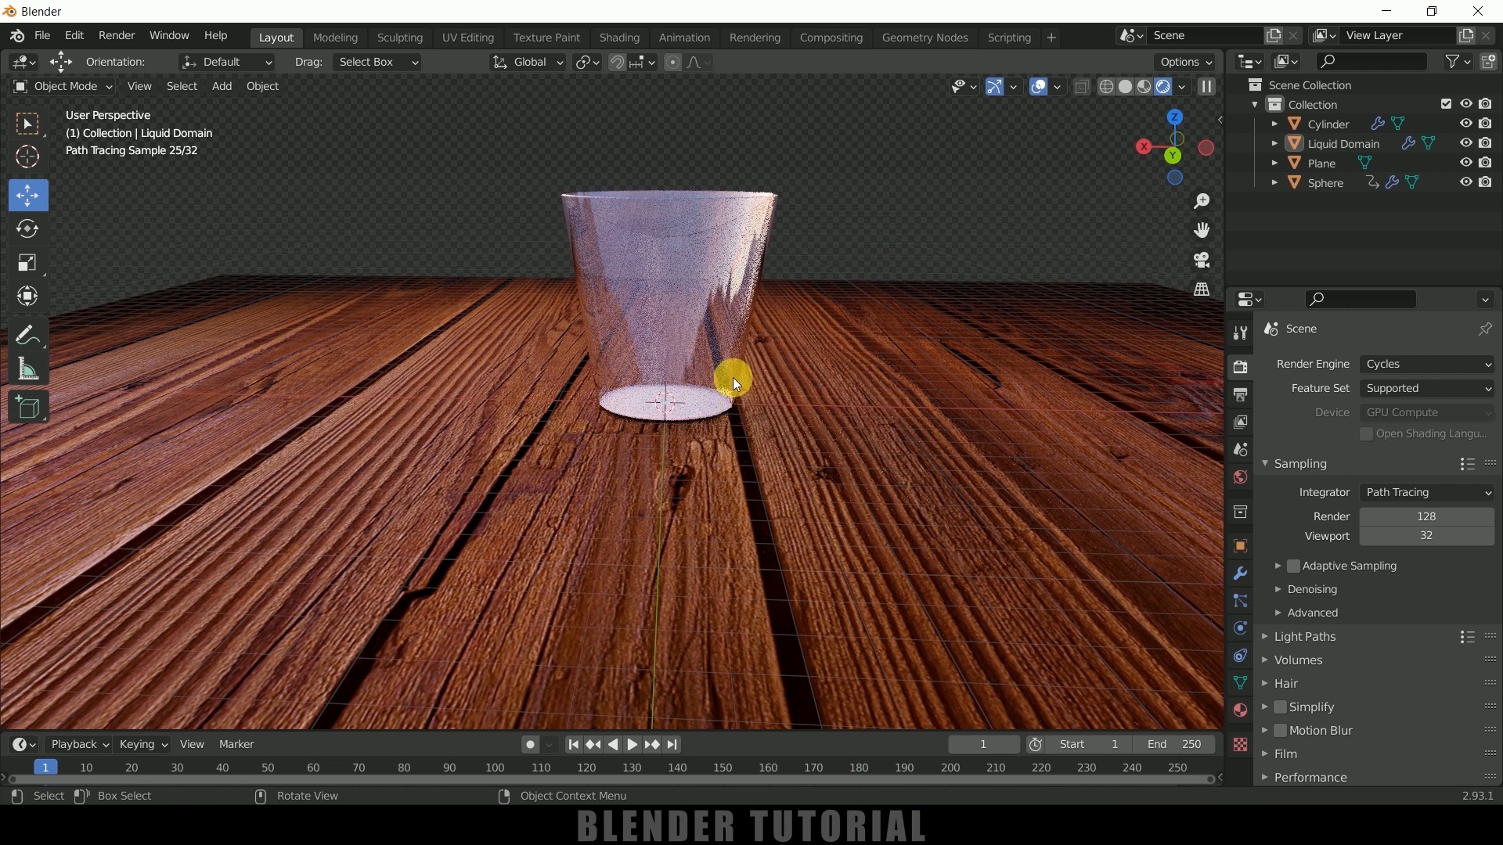
Add a camera to the scene and align it to the current view of the glass
click(225, 88)
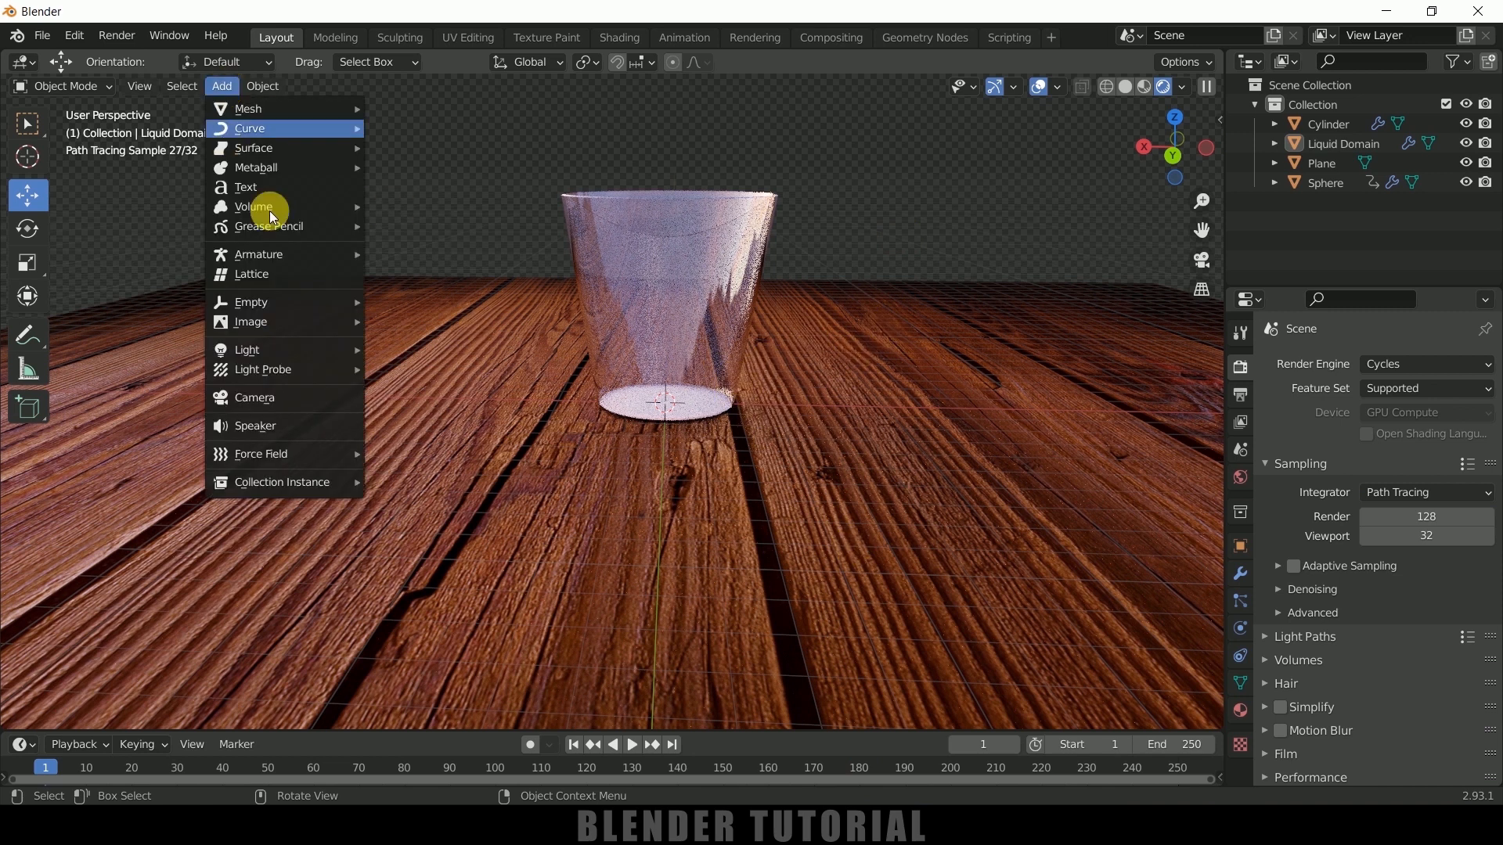
click(263, 397)
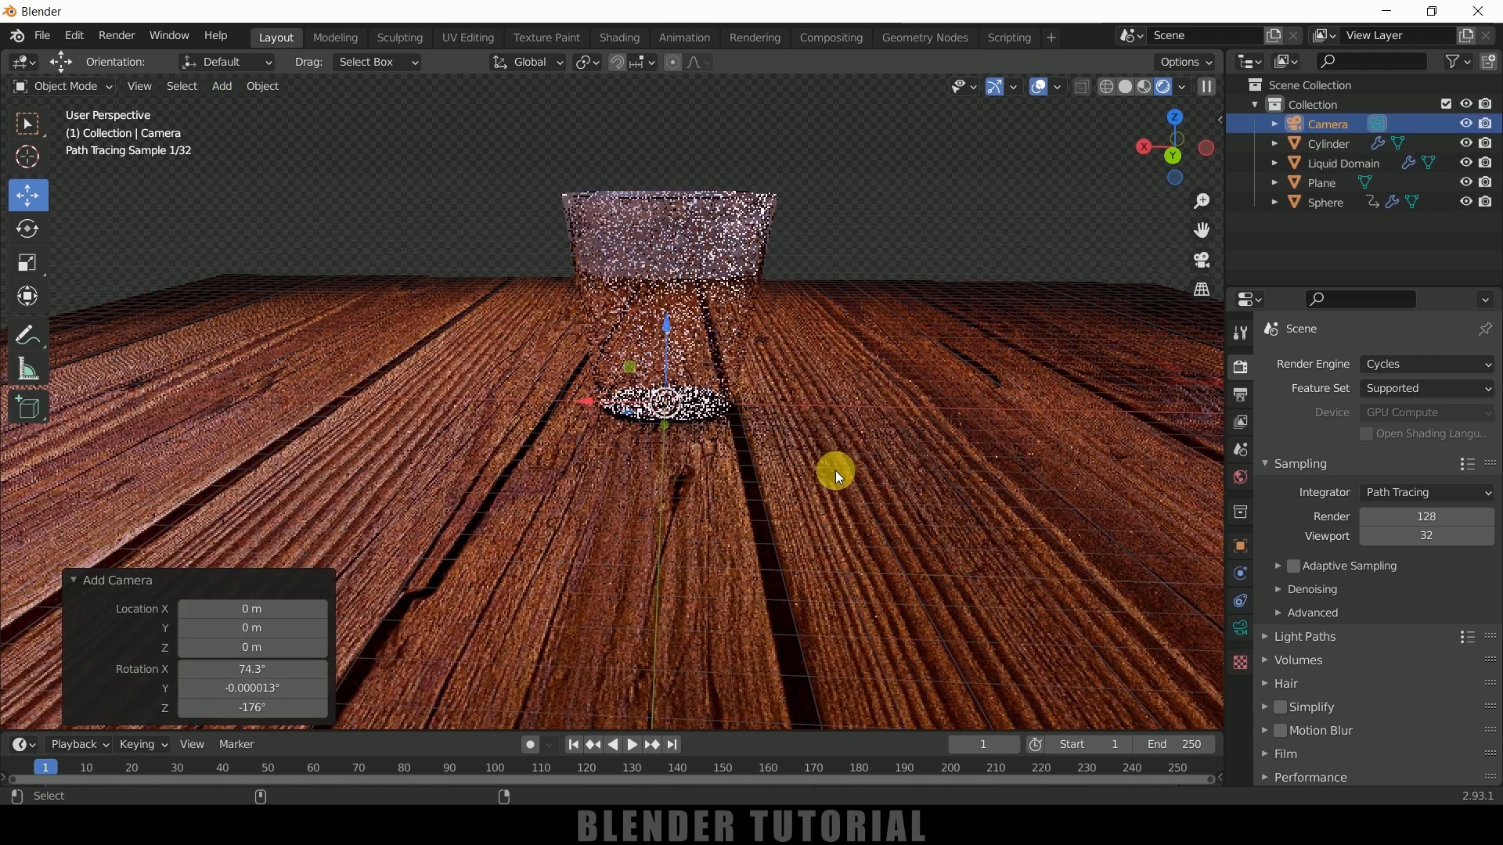
key(ctrl+alt+KP_0)
Lock the camera to the view and reframe it so the whole glass sits near the middle of the camera frame
key(n)
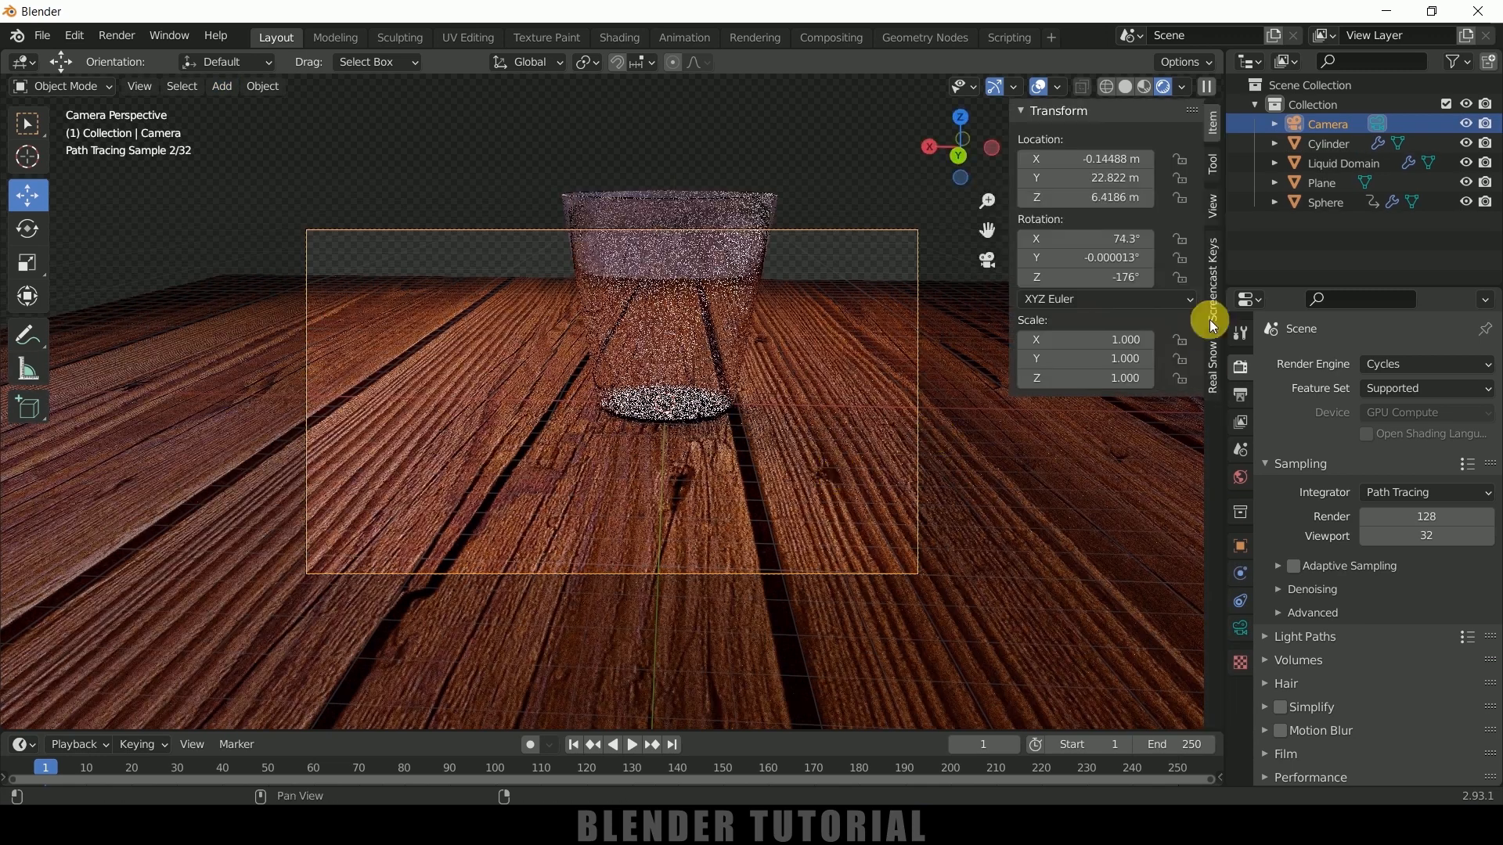
click(1213, 210)
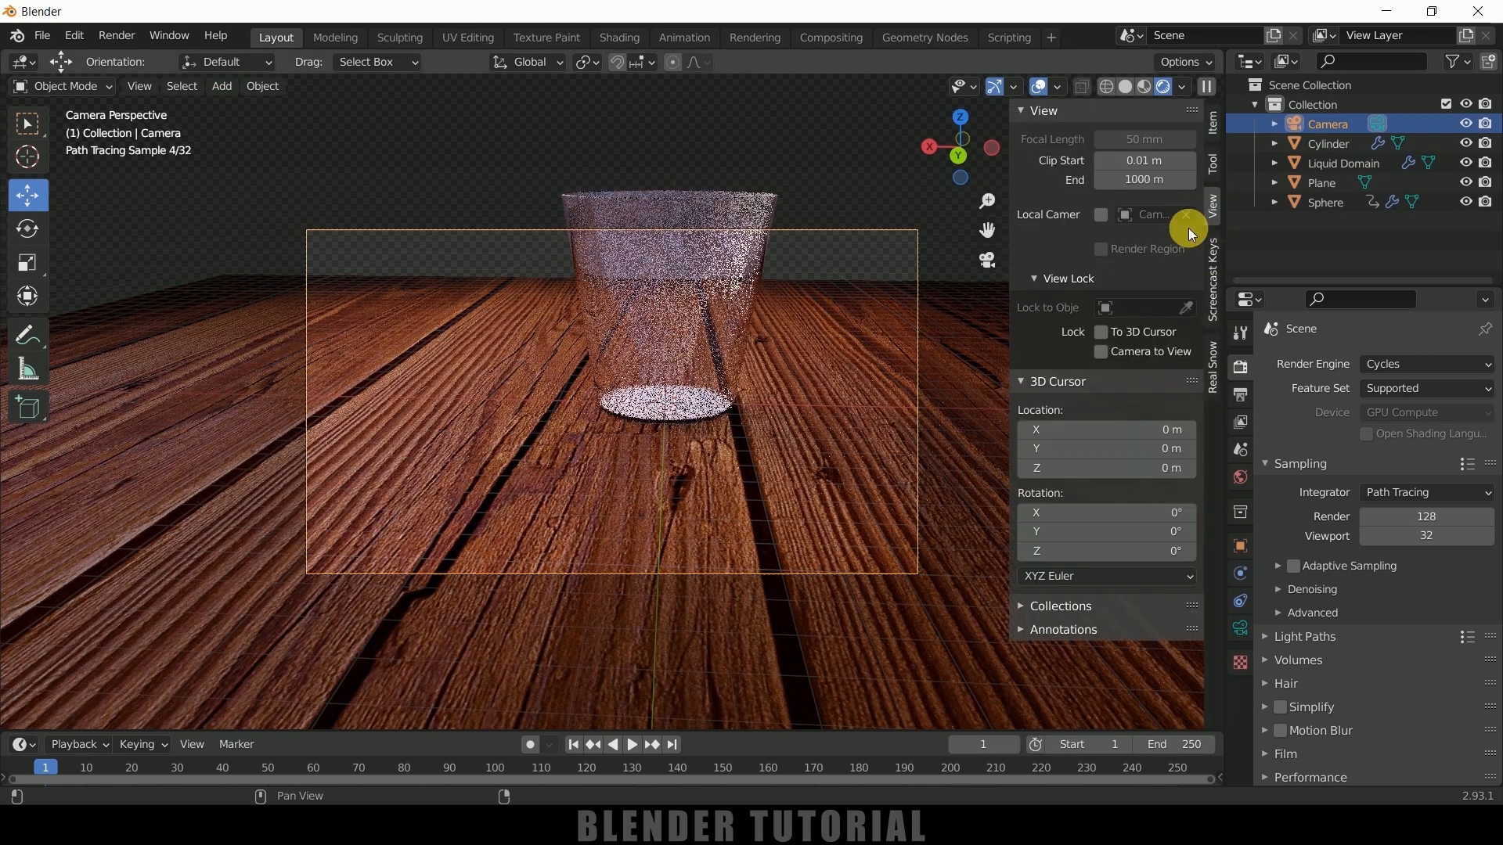
click(1102, 352)
middle_drag(810, 379, 790, 443)
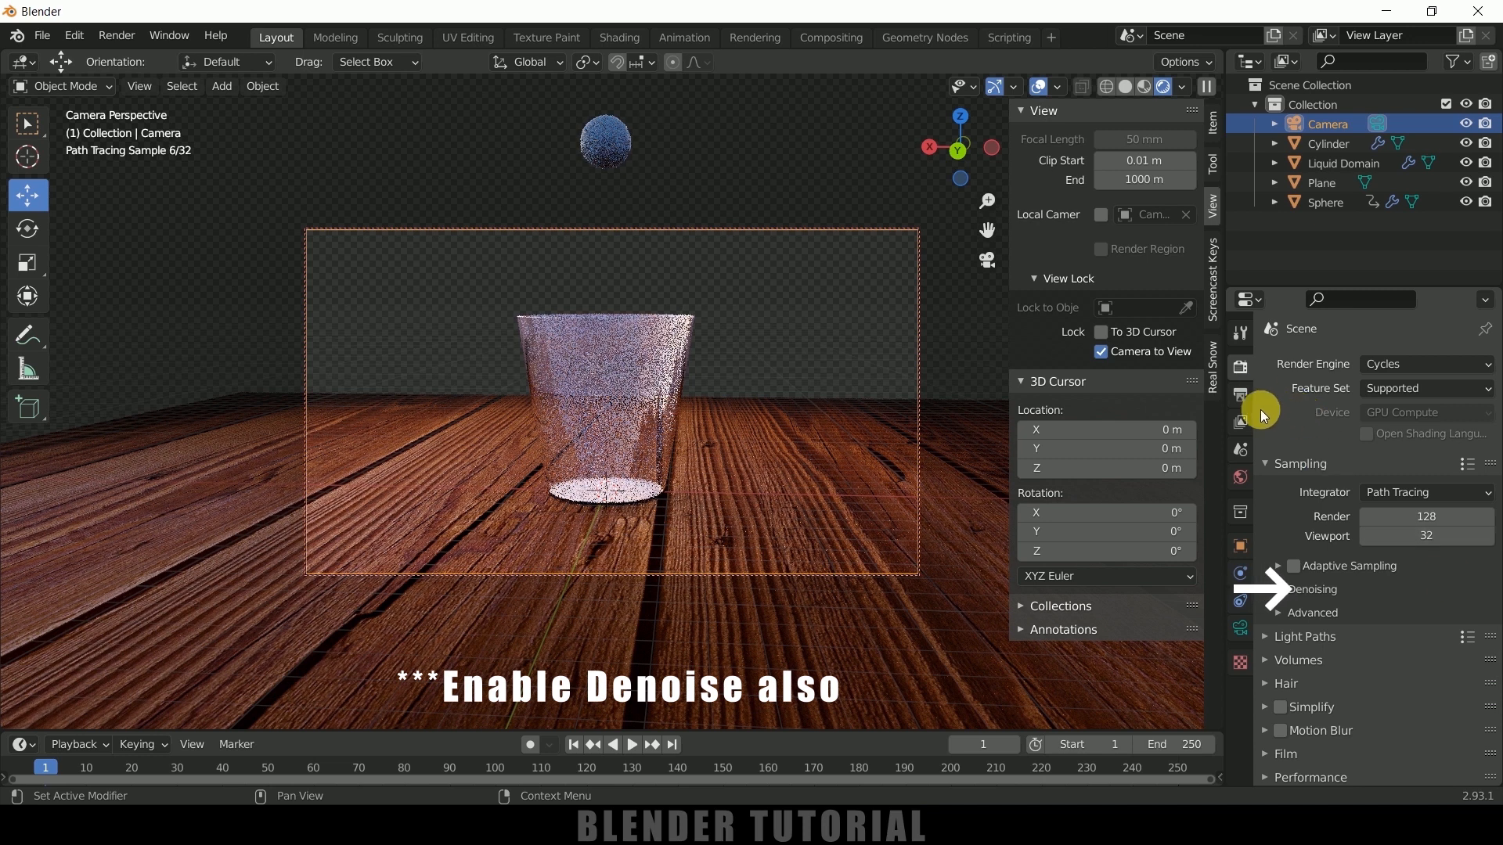
Enable Render Region and Crop to Render Region in the output dimensions
click(1241, 395)
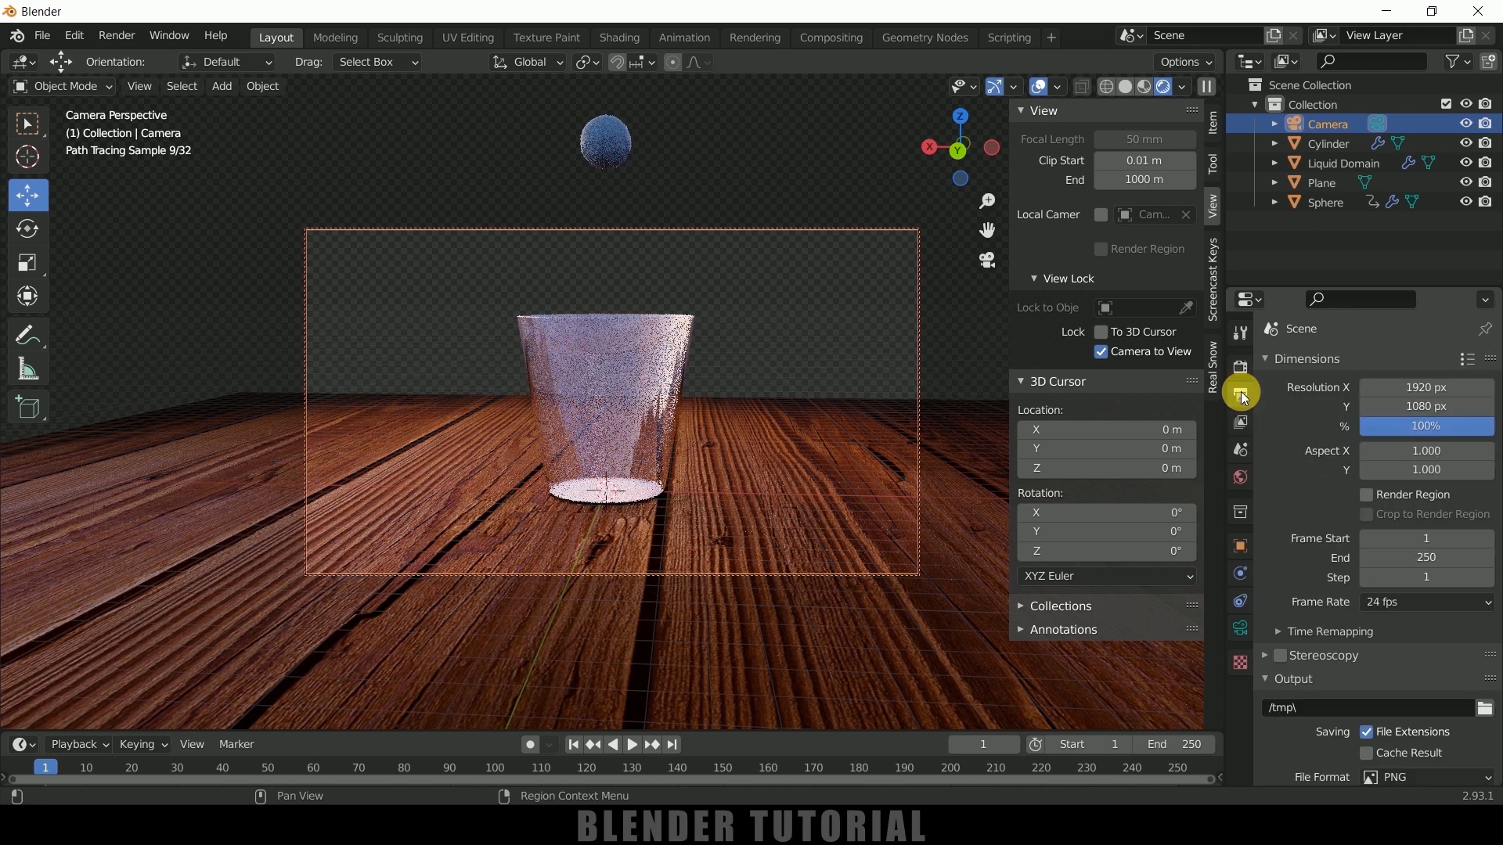
scroll(1346, 499, down, 2)
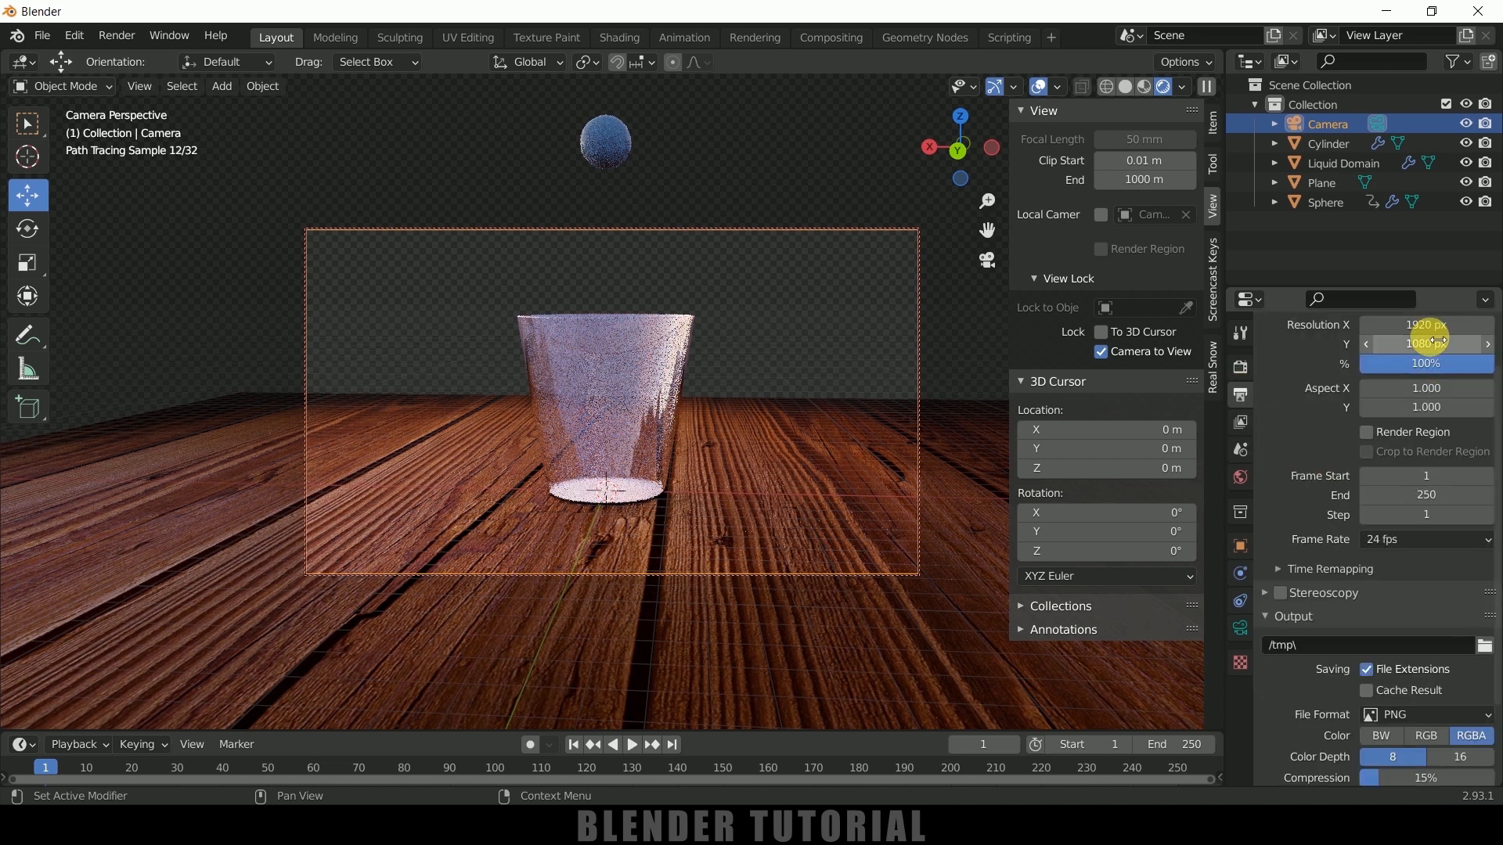
click(1366, 432)
click(1364, 453)
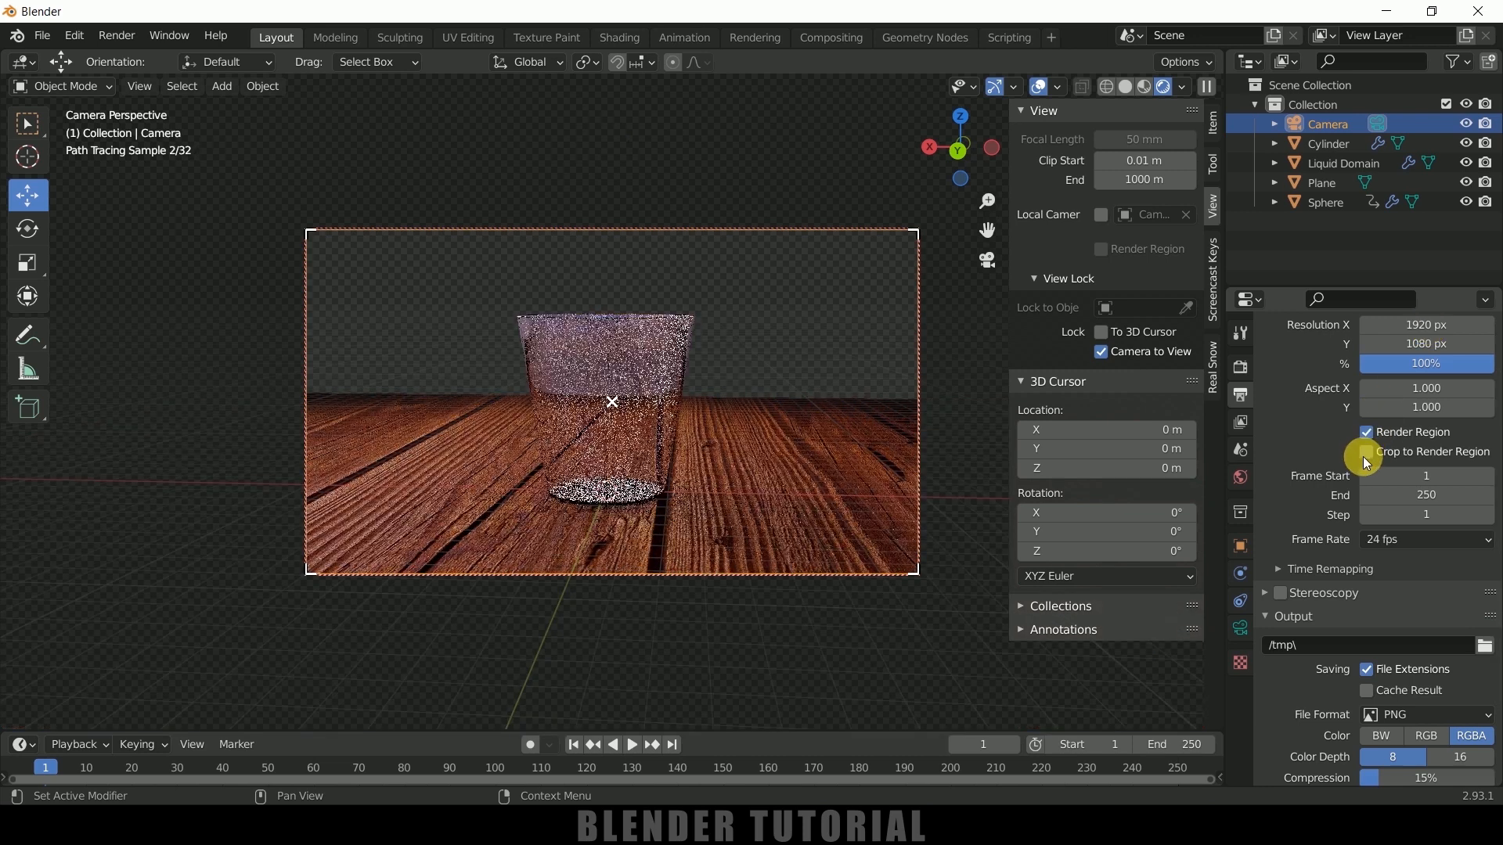
Set the animation's end frame to 125
scroll(1322, 460, down, 1)
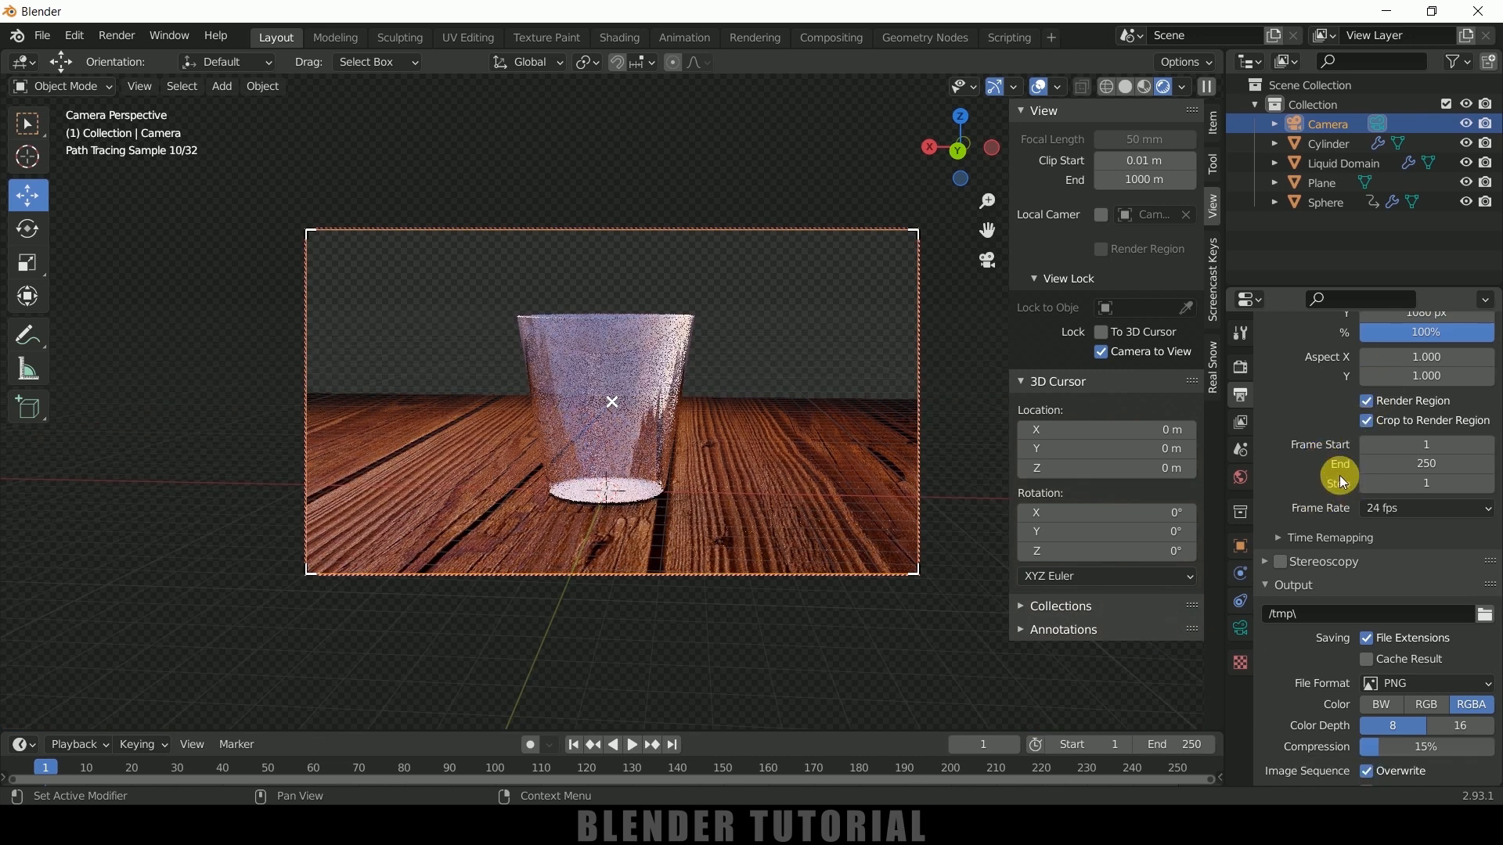
click(1442, 467)
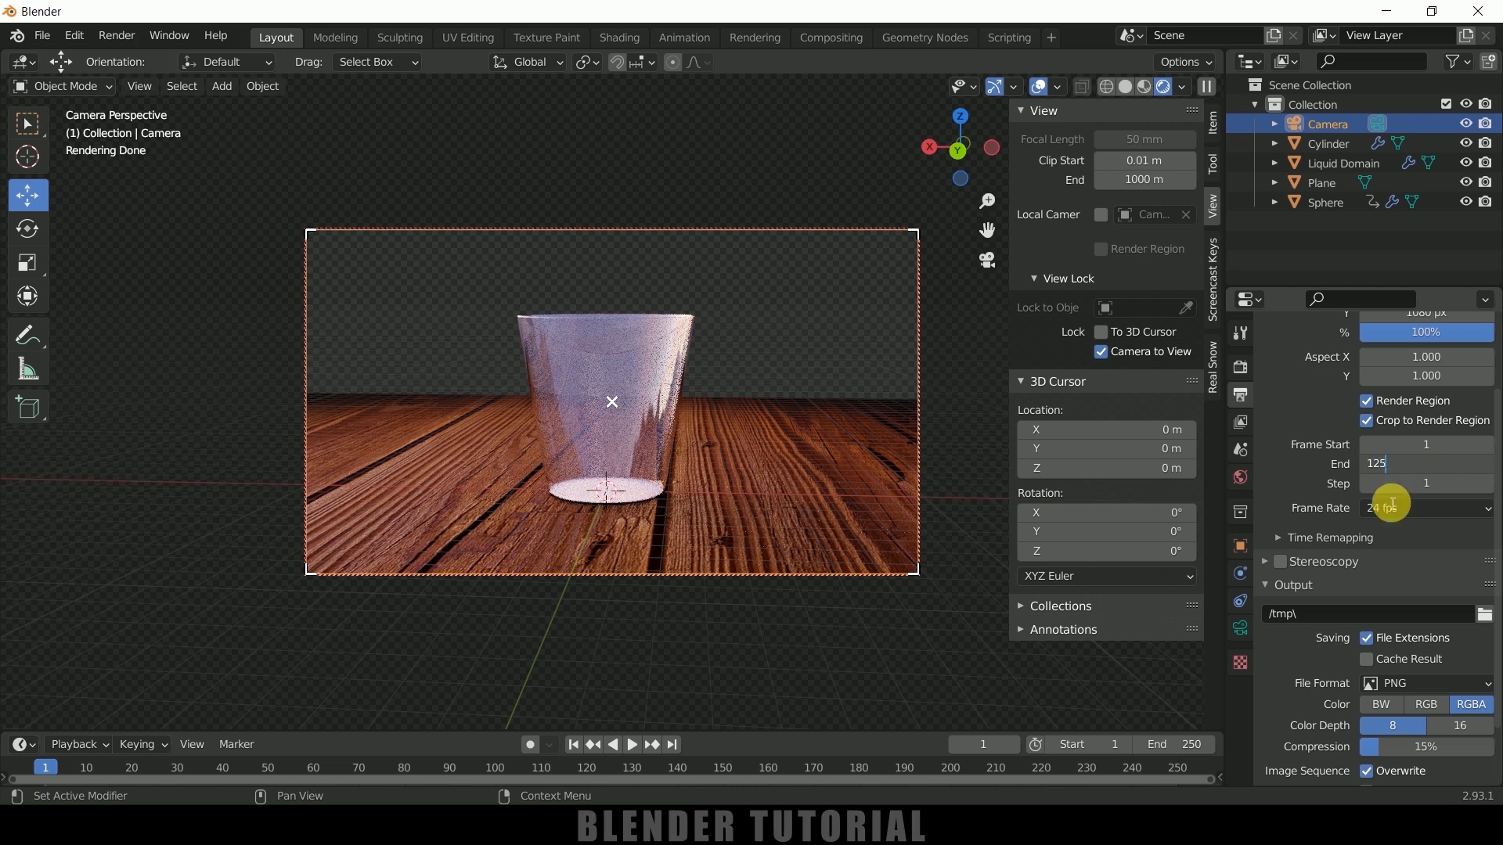
click(1323, 480)
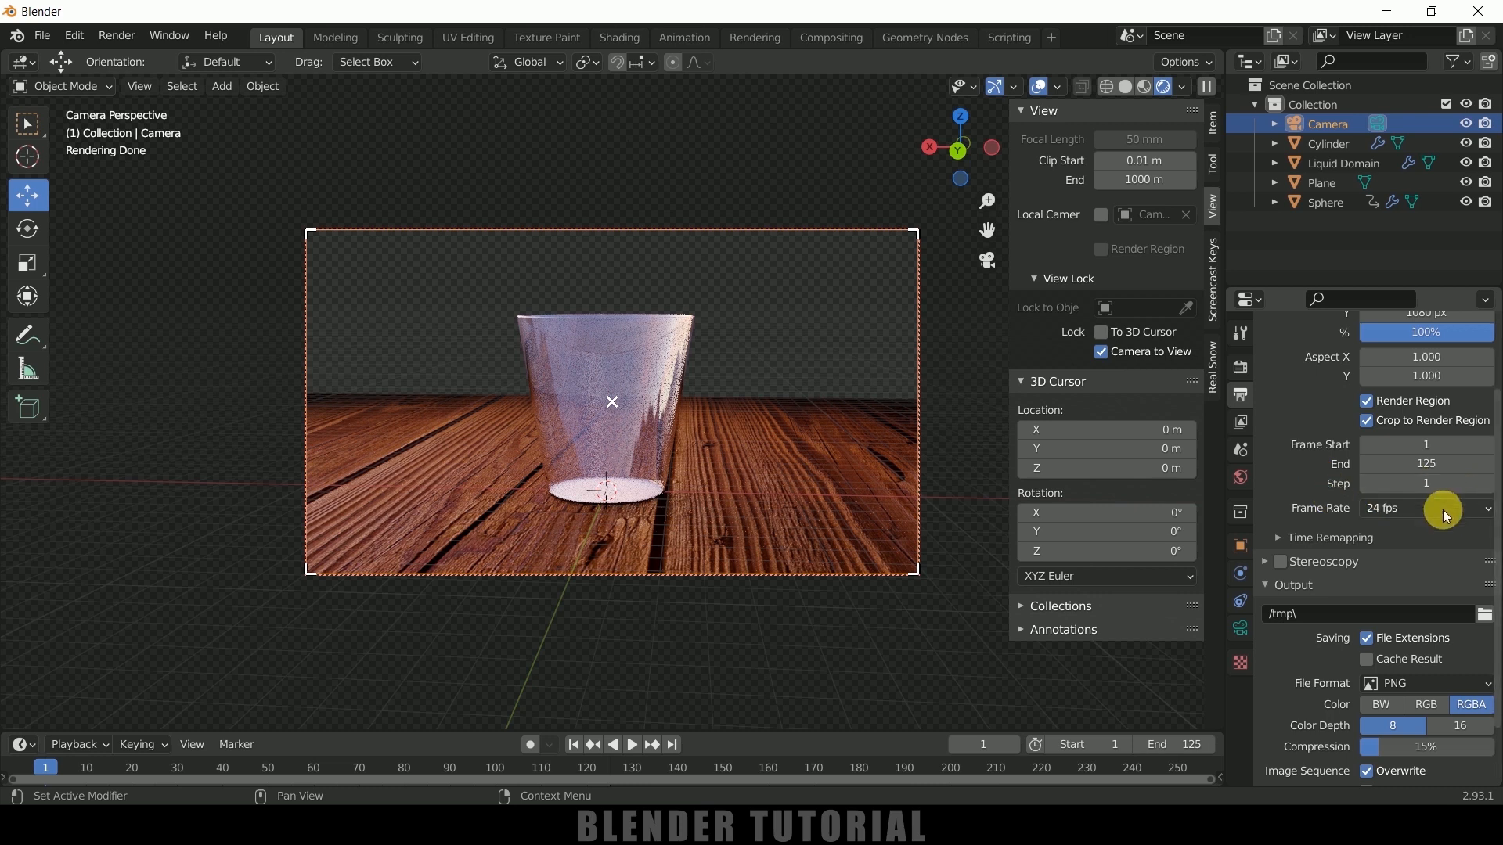
Set the animation's end frame to 150
scroll(1328, 585, down, 3)
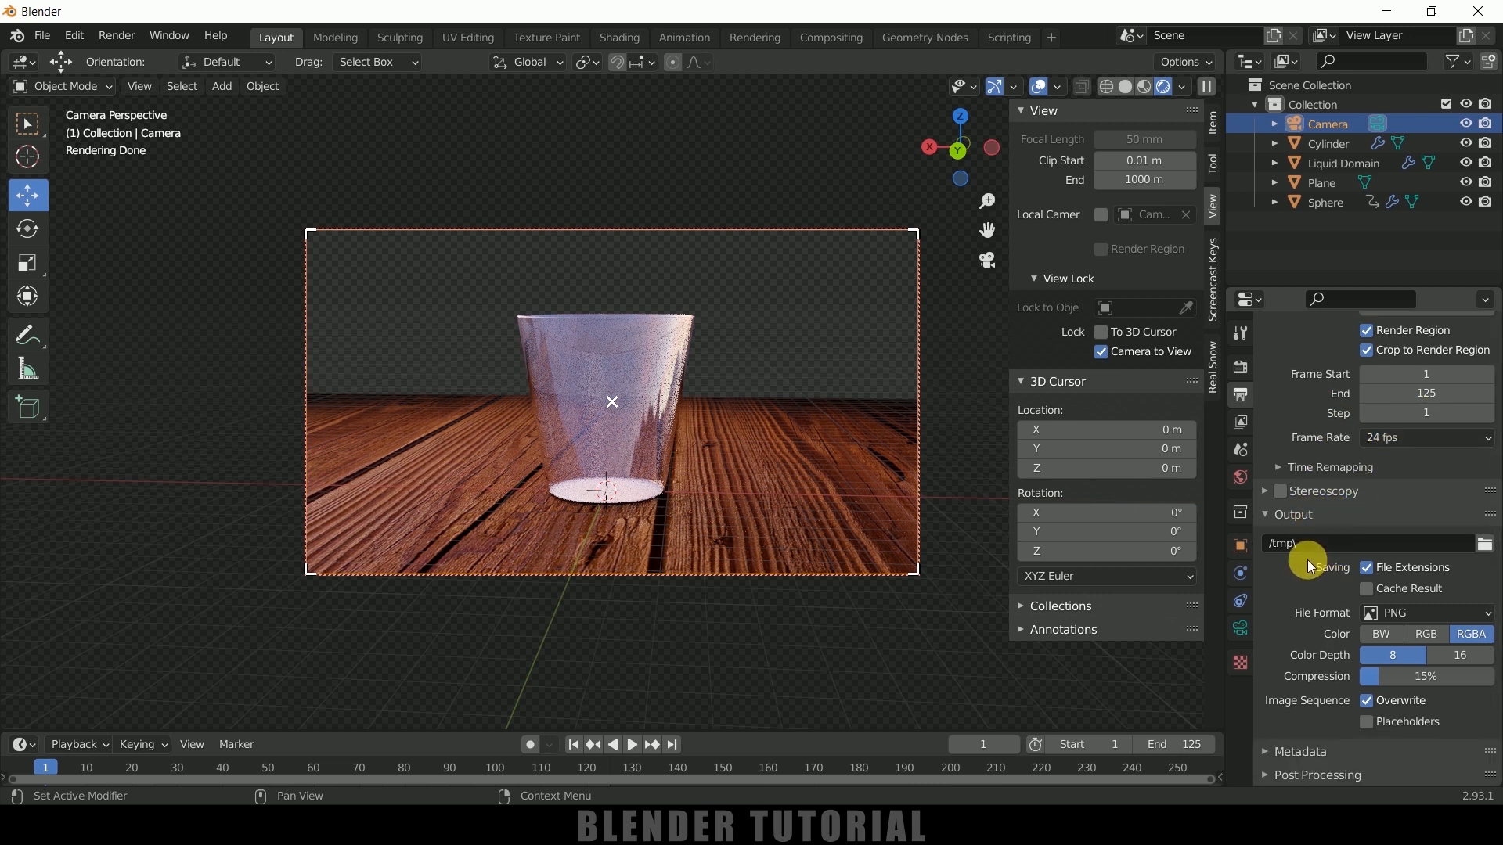
double_click(1434, 394)
text(150)
key(Return)
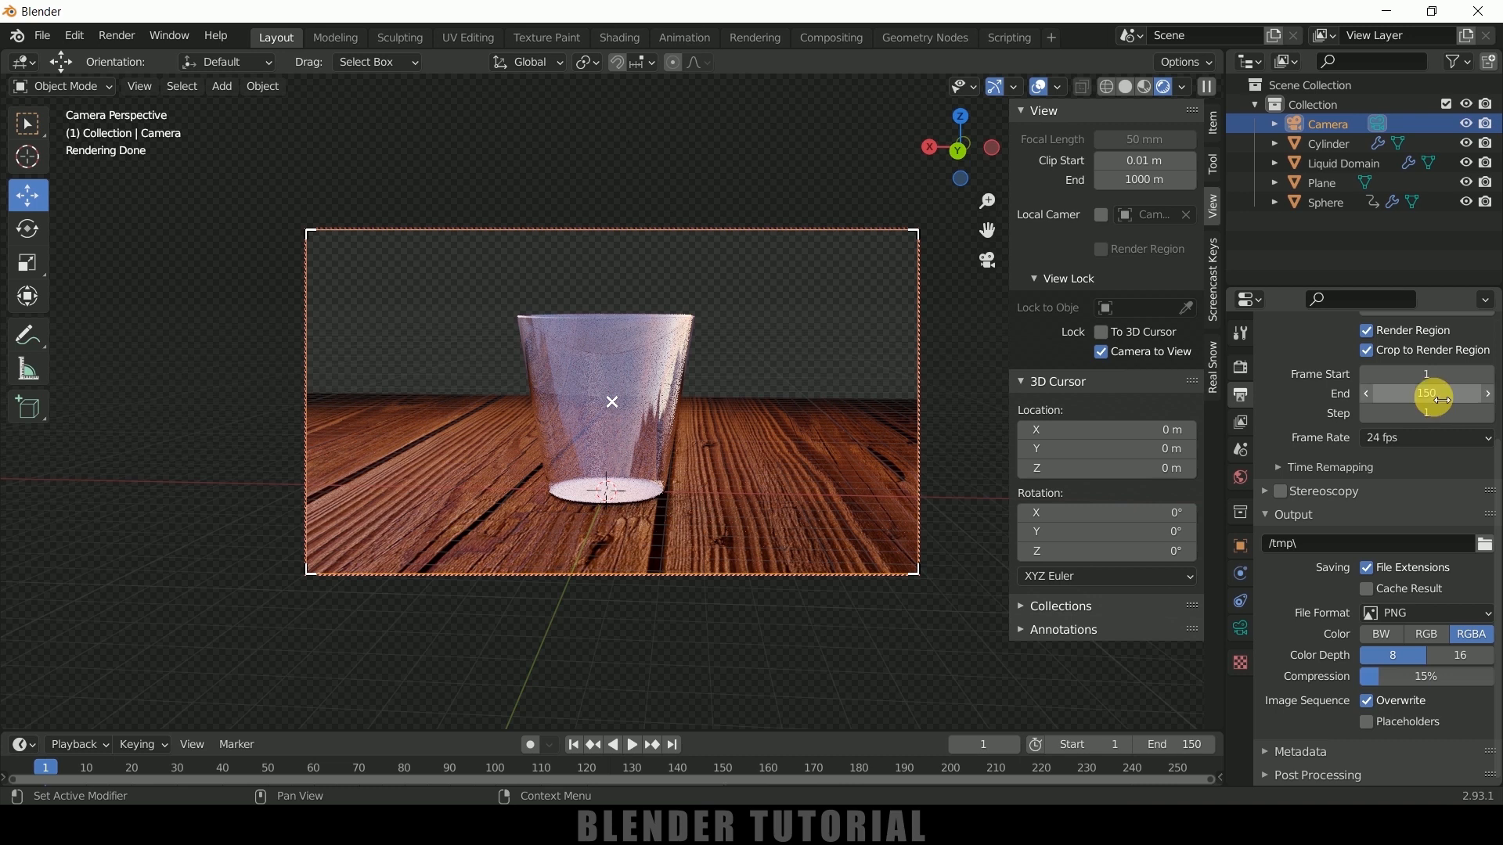
Set the render output folder to D:\youtube\glass water\1\ and the file format to JPEG at 100% quality
click(1486, 548)
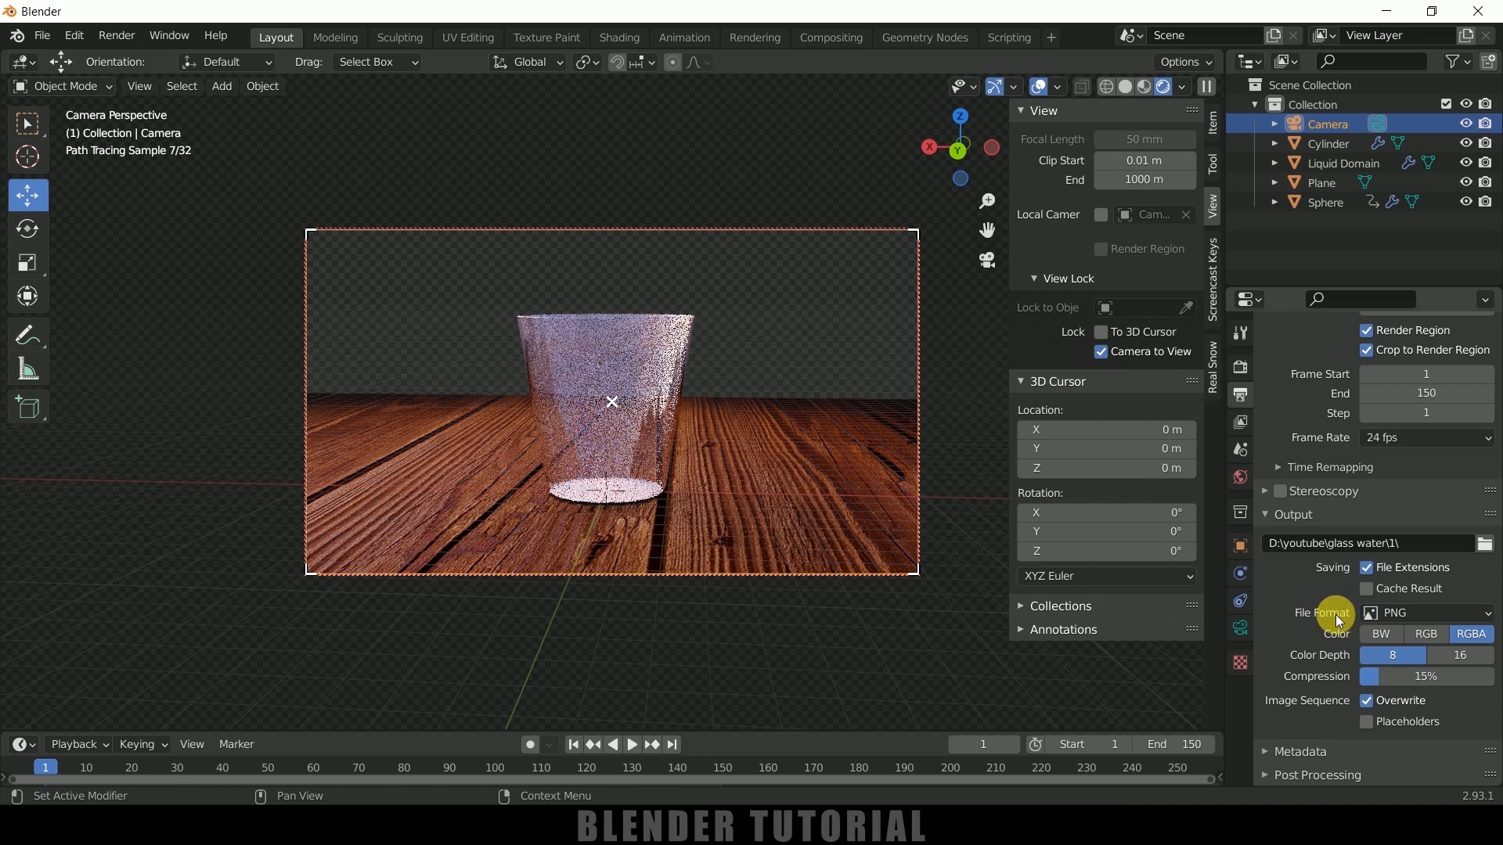
click(1419, 615)
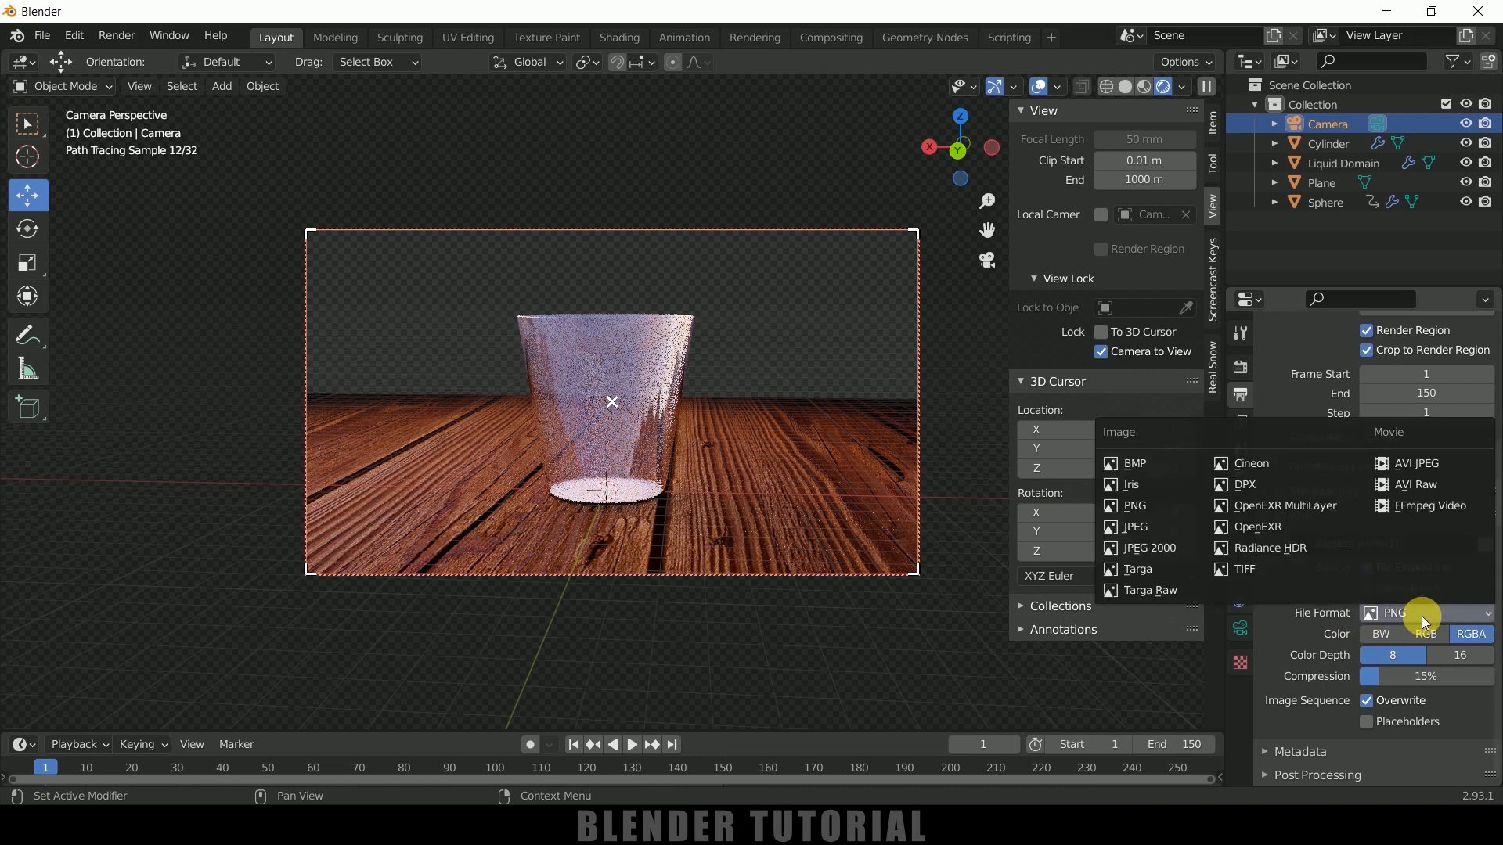
click(1153, 529)
drag(1473, 686, 1491, 687)
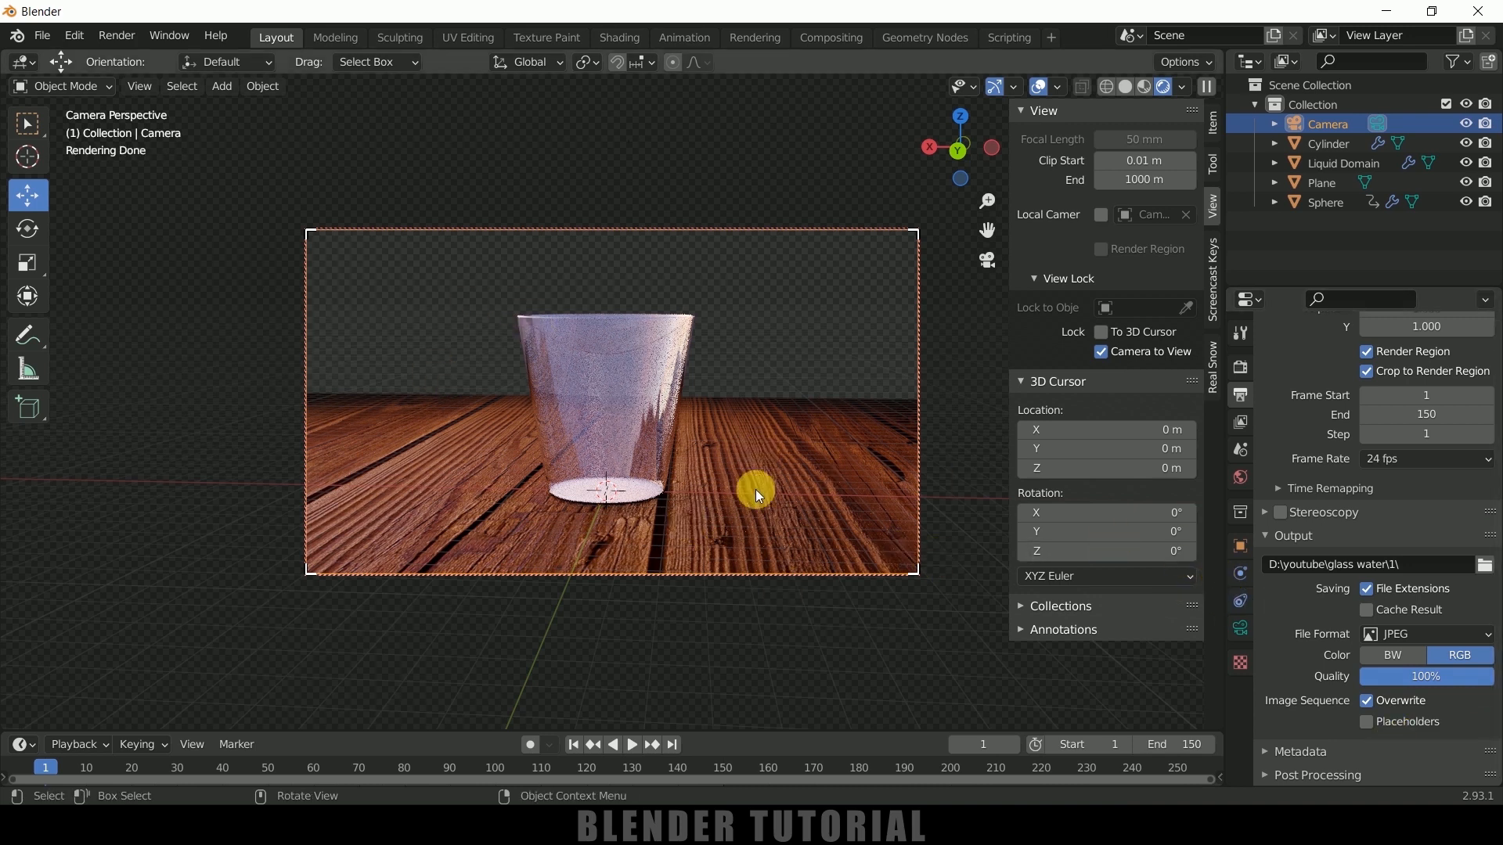
Render the animation
click(117, 35)
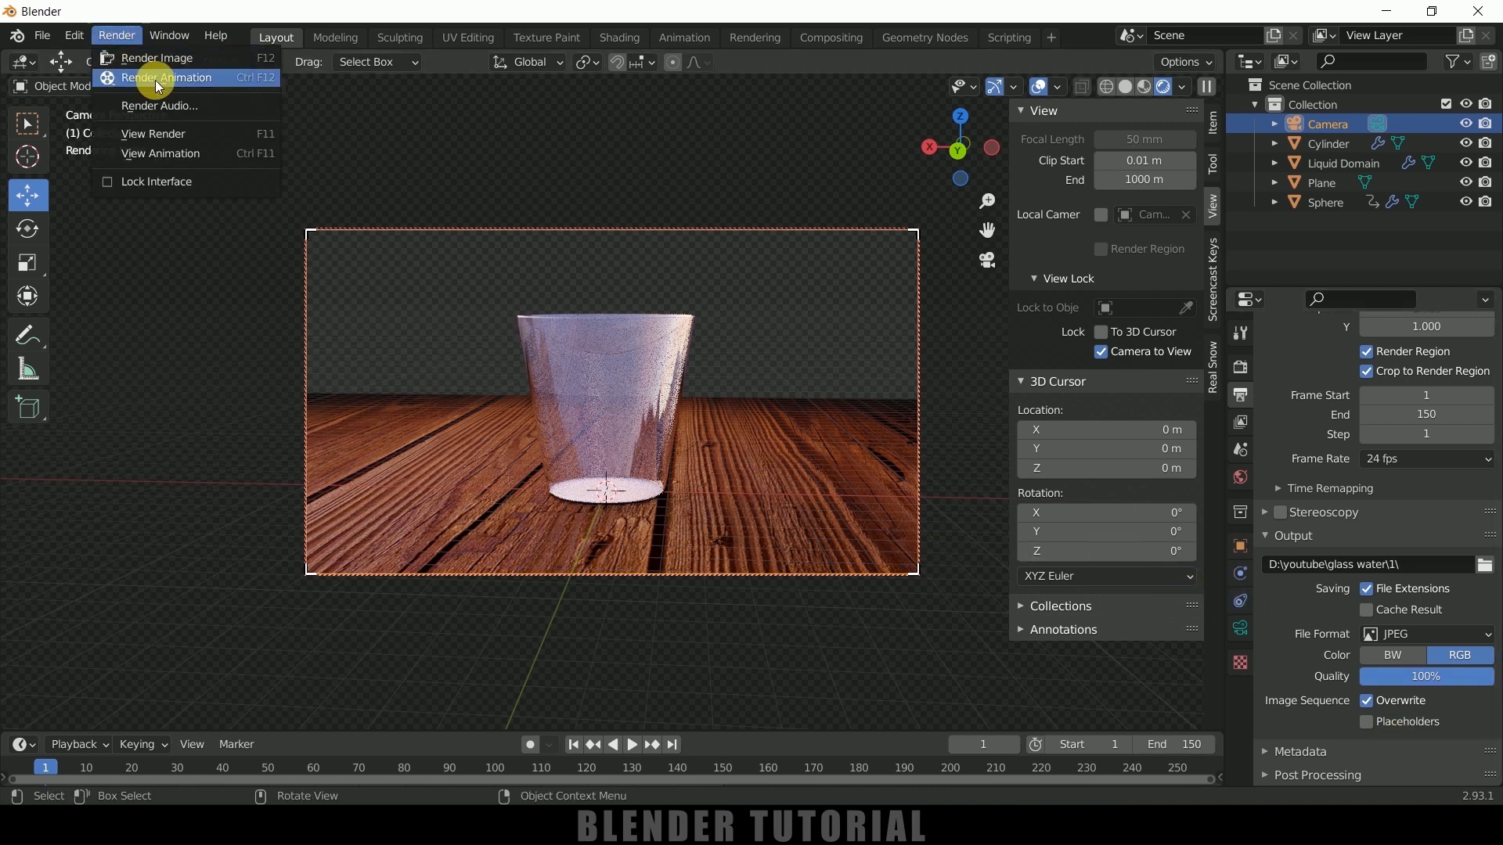